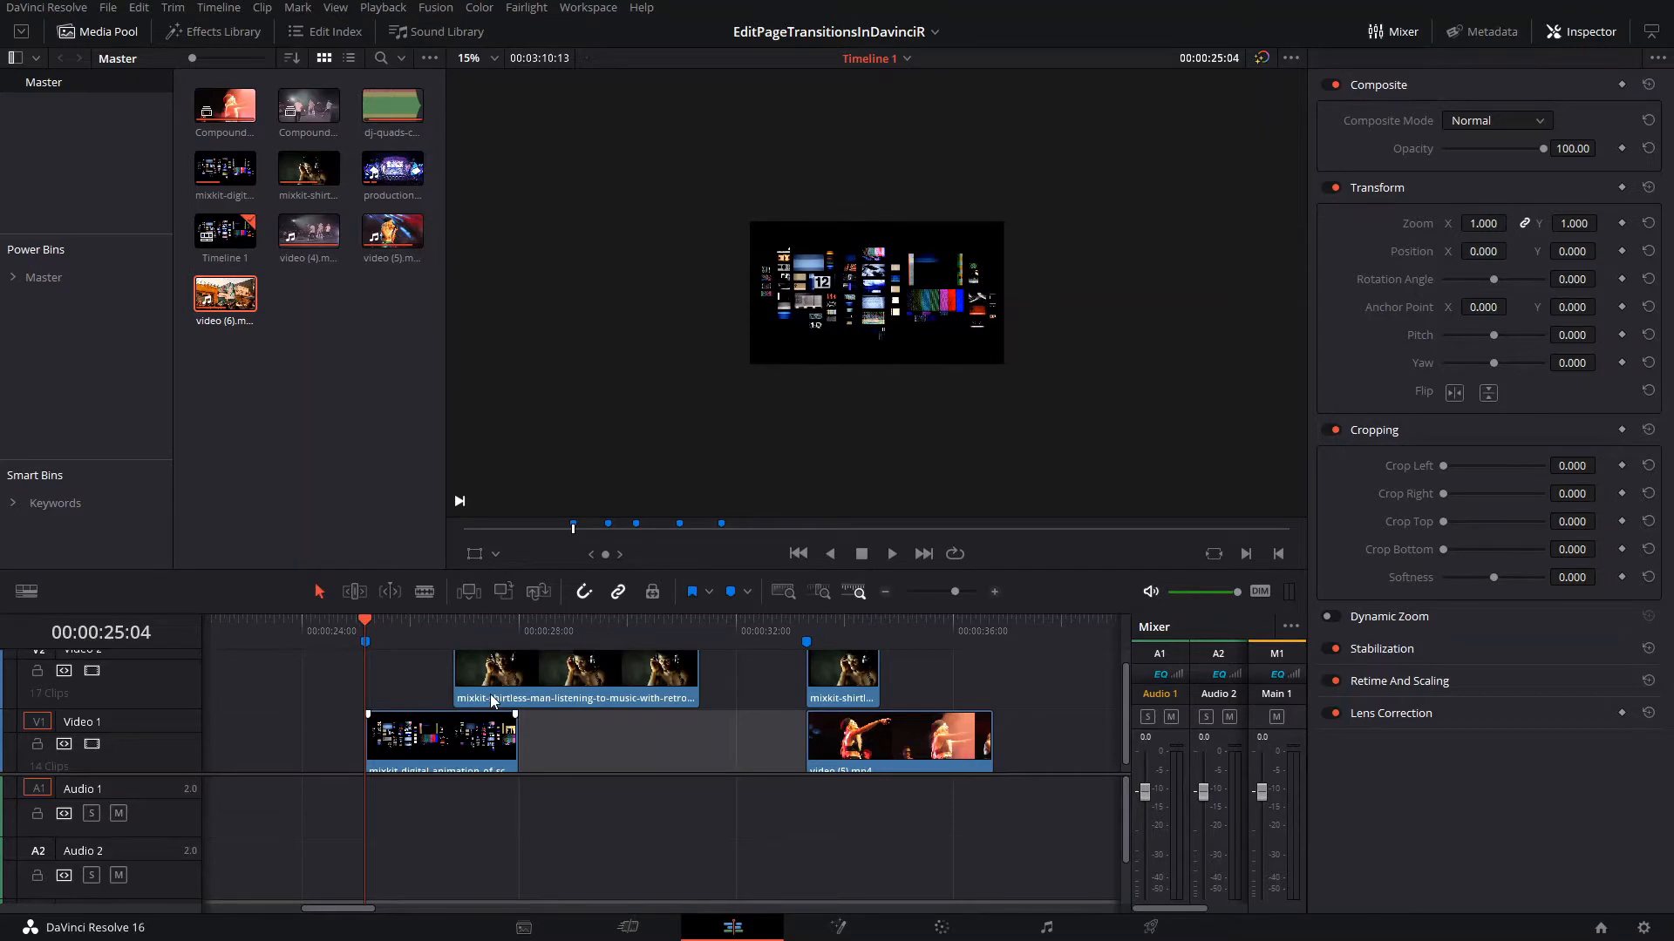
pyautogui.scroll(3, 467, 644)
pyautogui.click(467, 643)
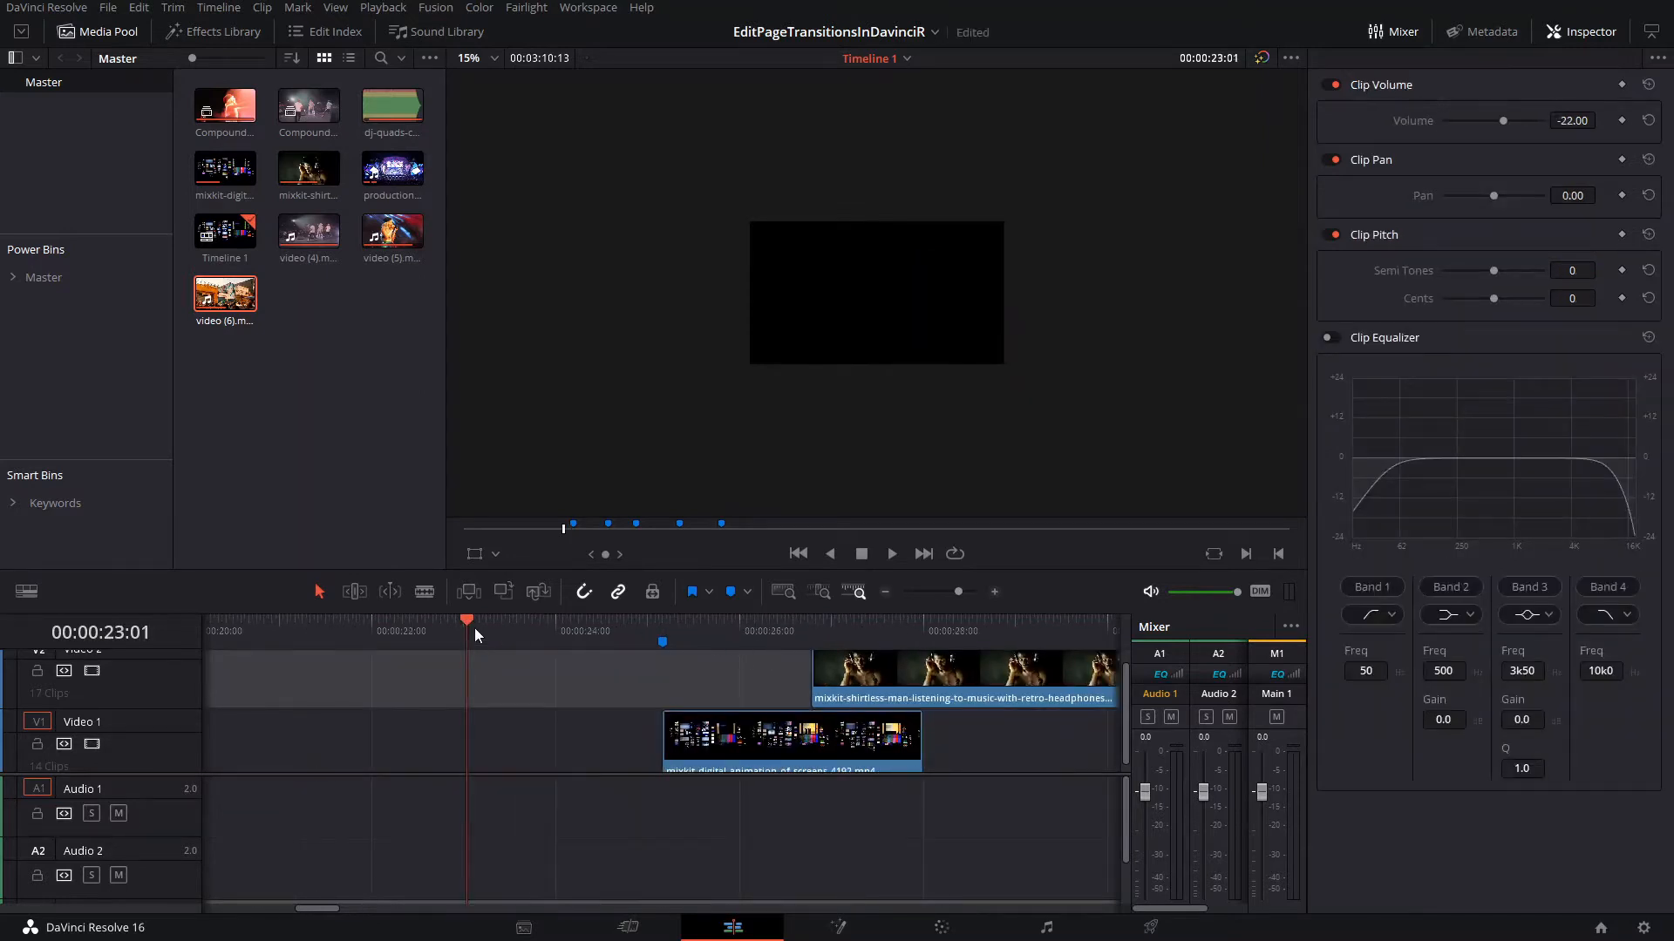
pyautogui.click(382, 7)
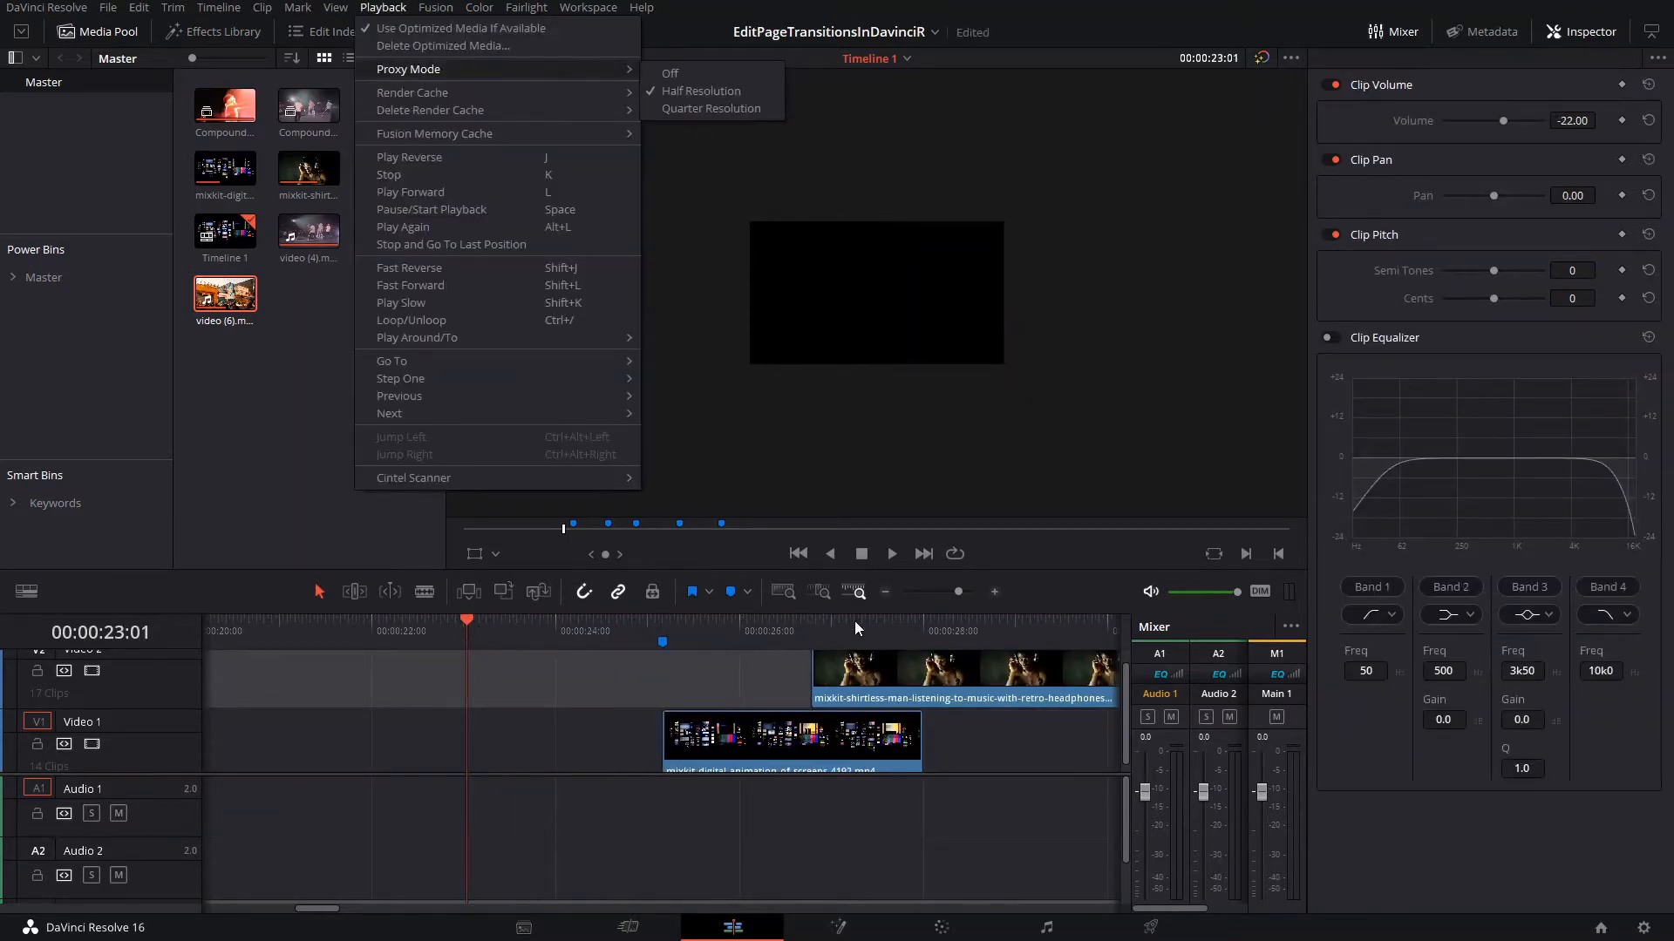
pyautogui.click(861, 734)
# Split the headphones clip on Video 2 at 00:00:26:21, two frames after its start
pyautogui.moveTo(964, 719); pyautogui.dragTo(497, 656)
pyautogui.scroll(1, 839, 321)
pyautogui.moveTo(839, 321); pyautogui.dragTo(934, 355)
pyautogui.scroll(1, 994, 345)
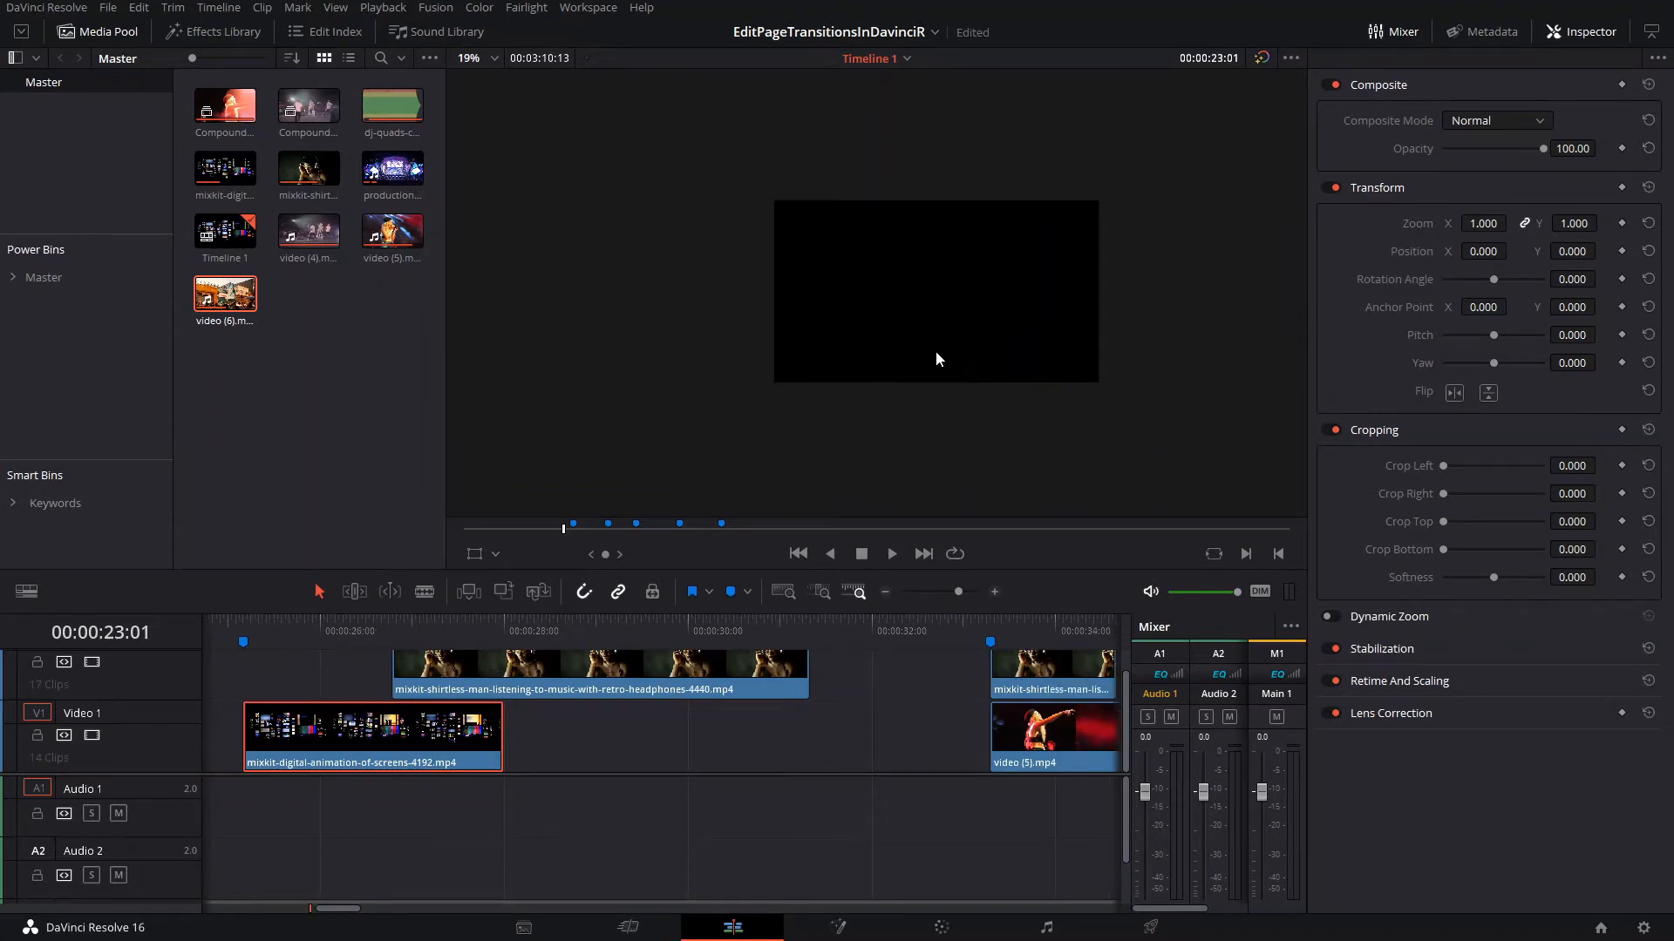
pyautogui.click(392, 624)
pyautogui.scroll(1, 899, 333)
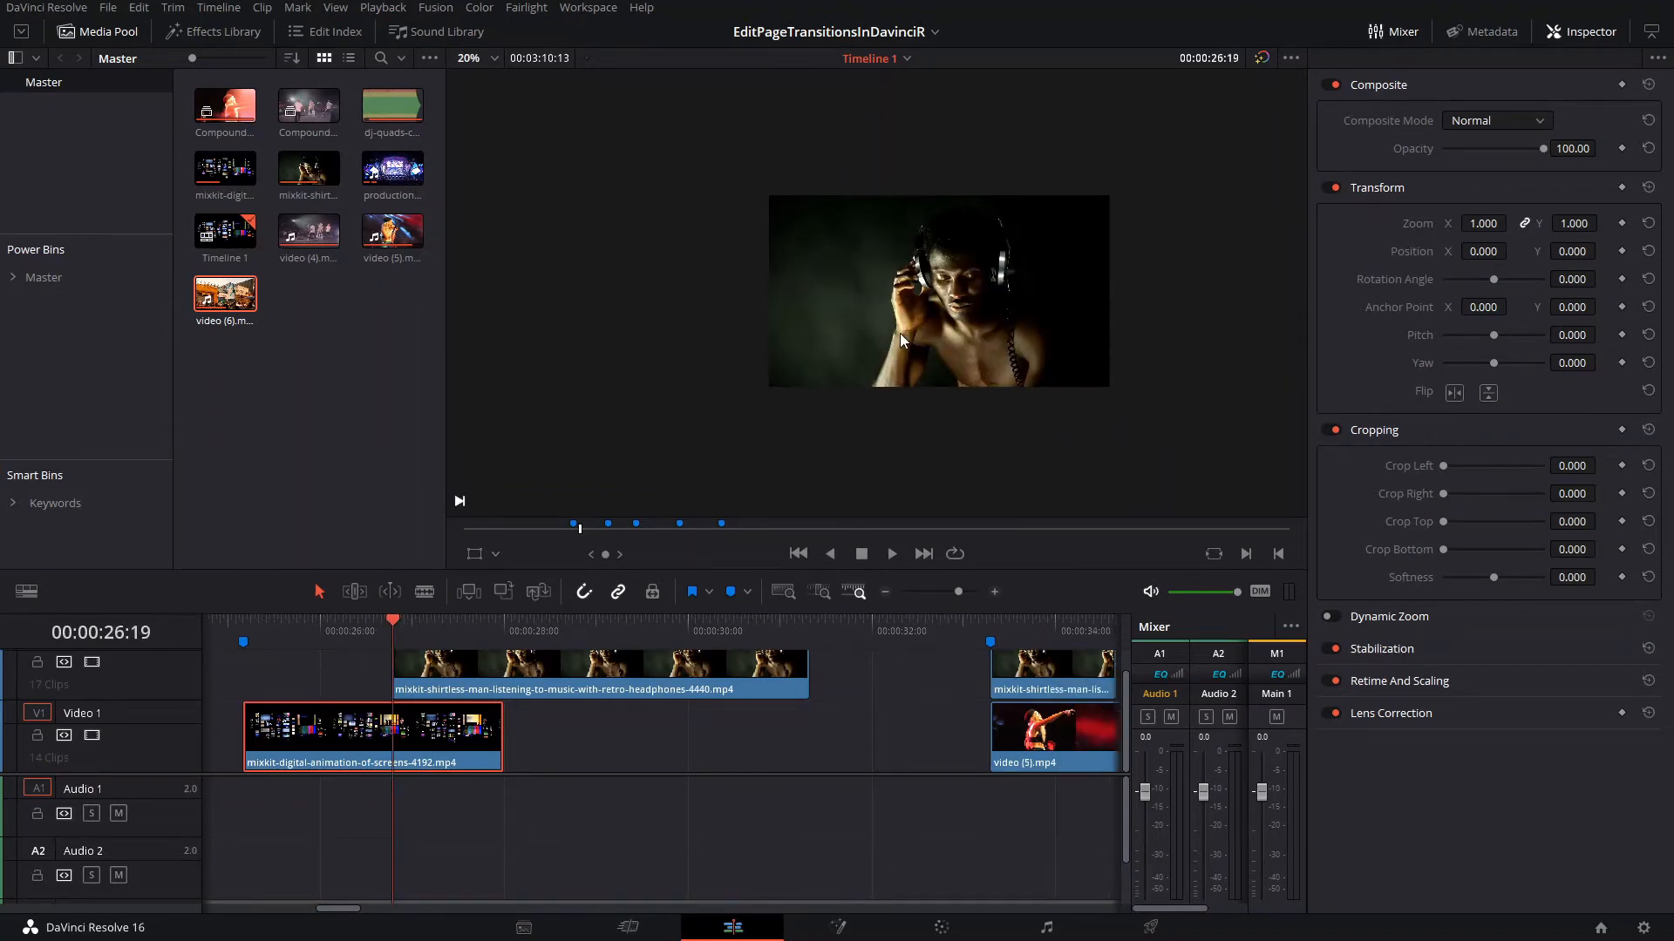
pyautogui.scroll(3, 899, 333)
pyautogui.click(429, 678)
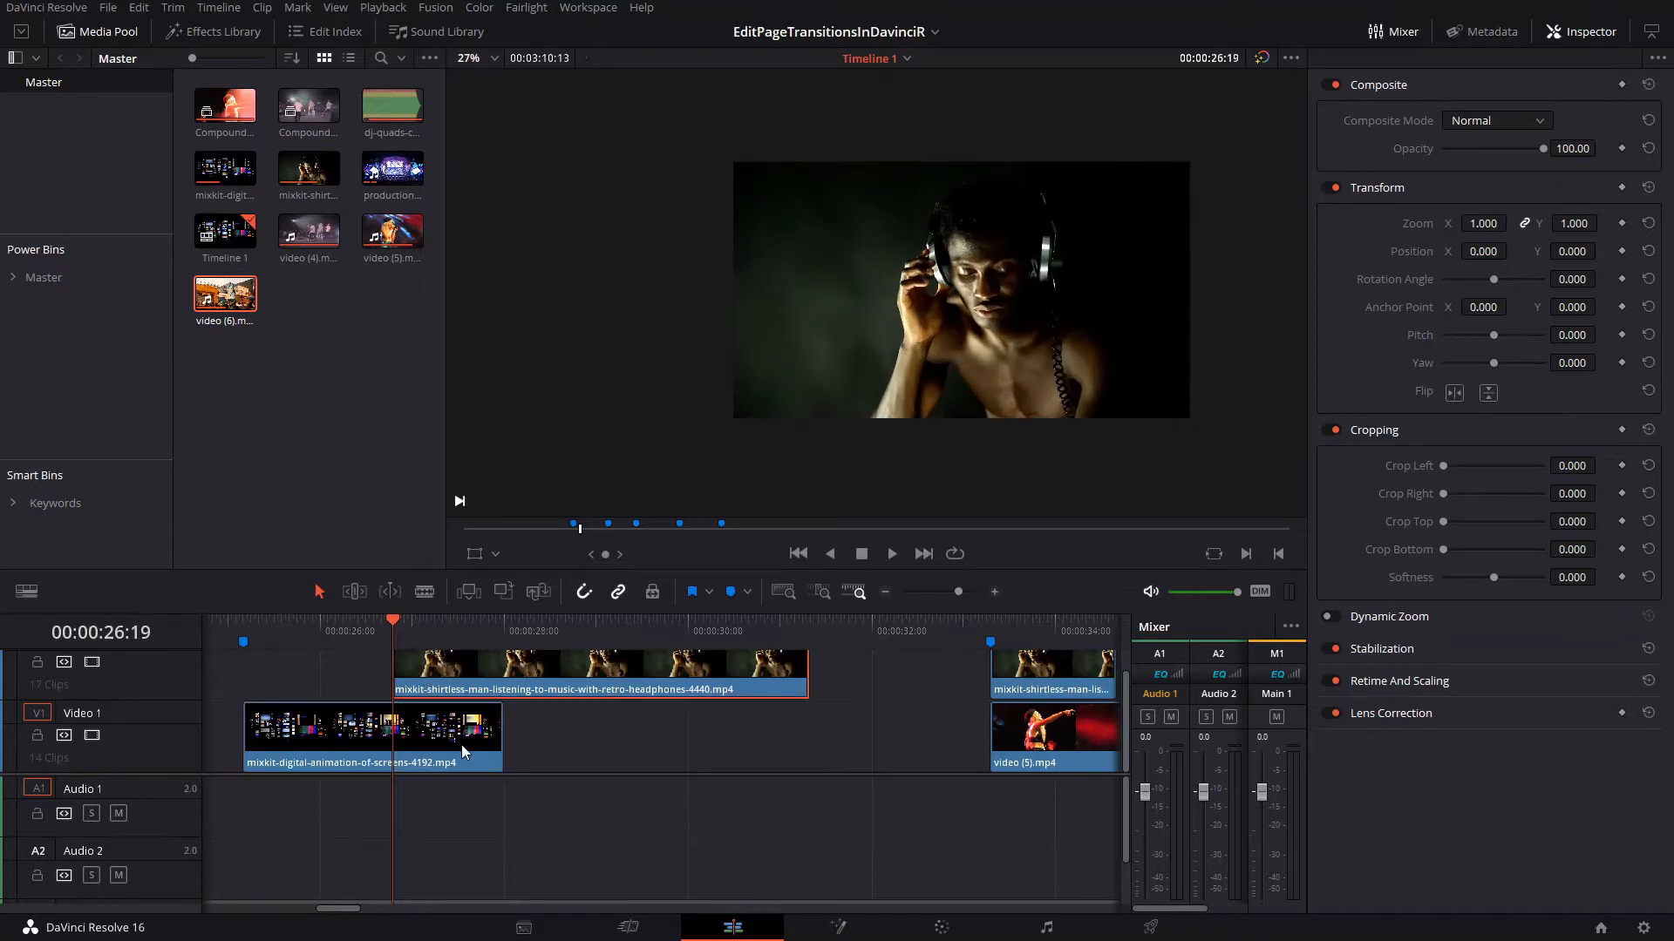
pyautogui.moveTo(448, 706)
pyautogui.press('Right')
pyautogui.press('Right')
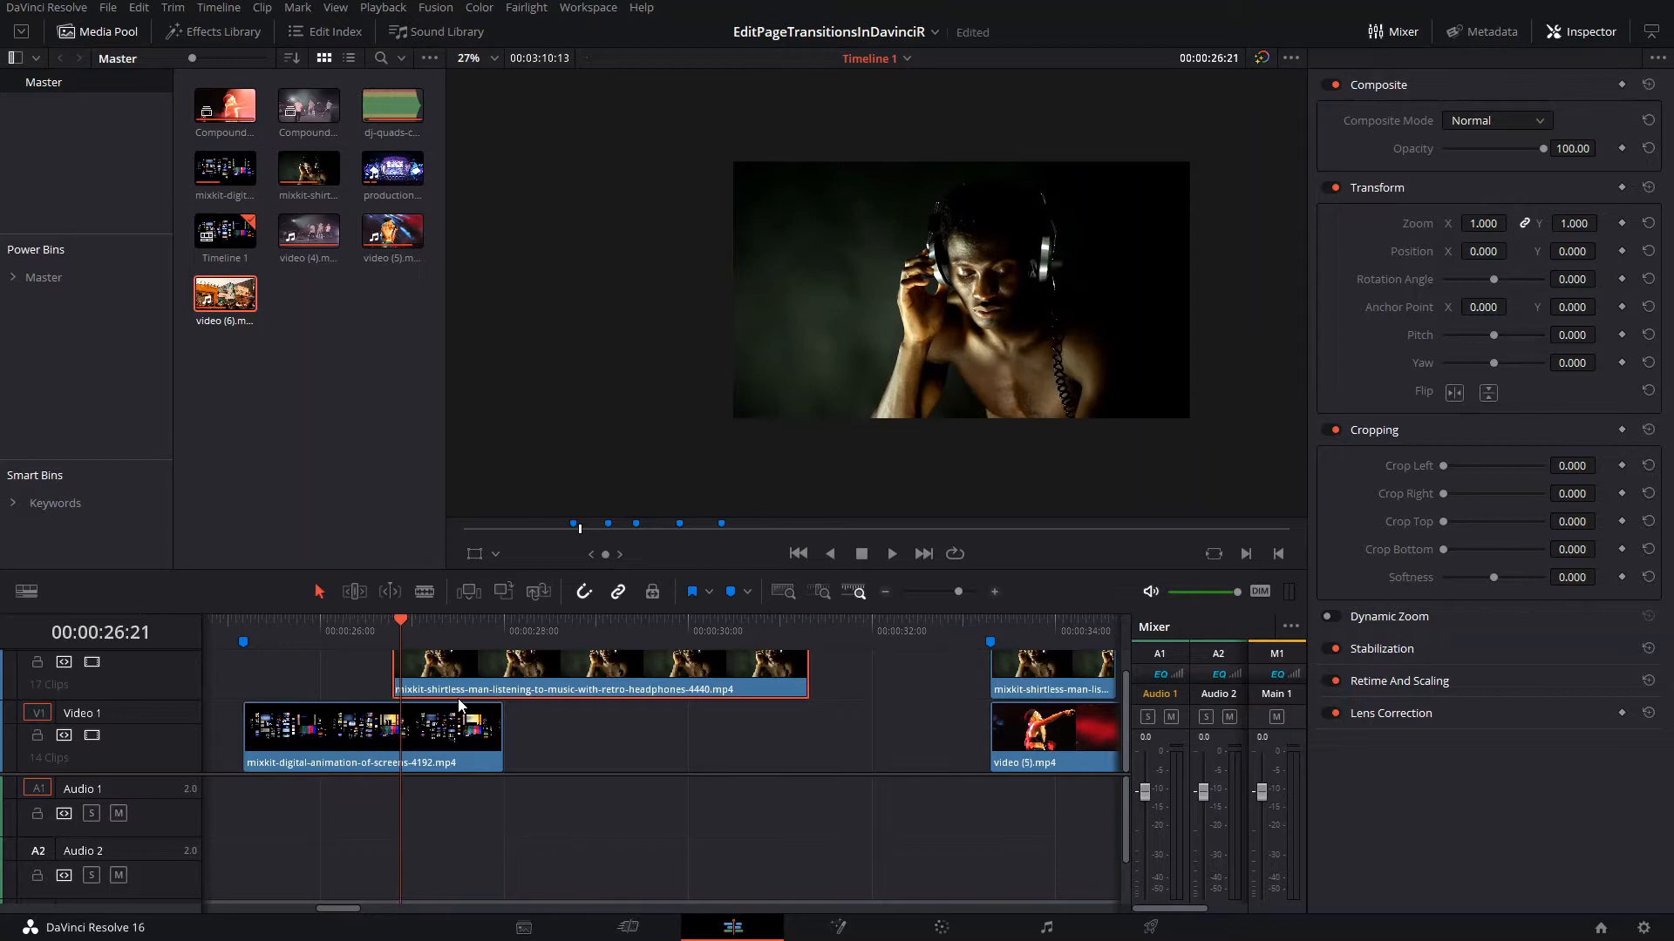
pyautogui.hotkey('ctrl', 'b')
# Advance the playhead to 00:00:26:23 and disable the digital-animation clip on Video 1
pyautogui.press('Right')
pyautogui.press('Right')
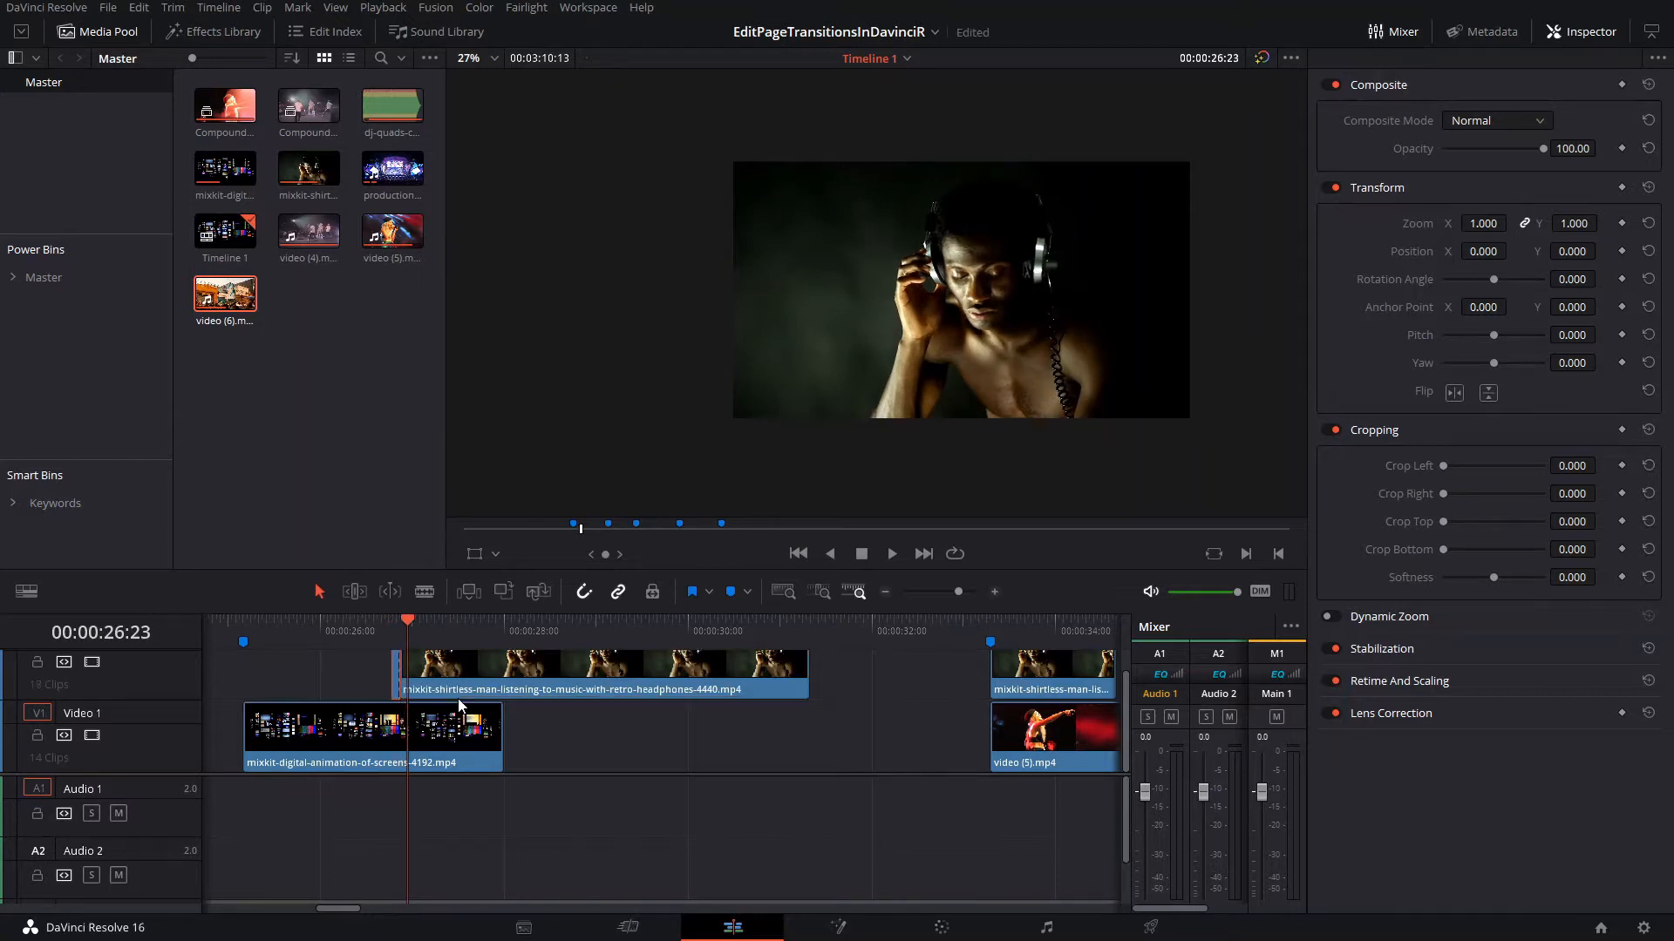
pyautogui.click(472, 770)
pyautogui.press('d')
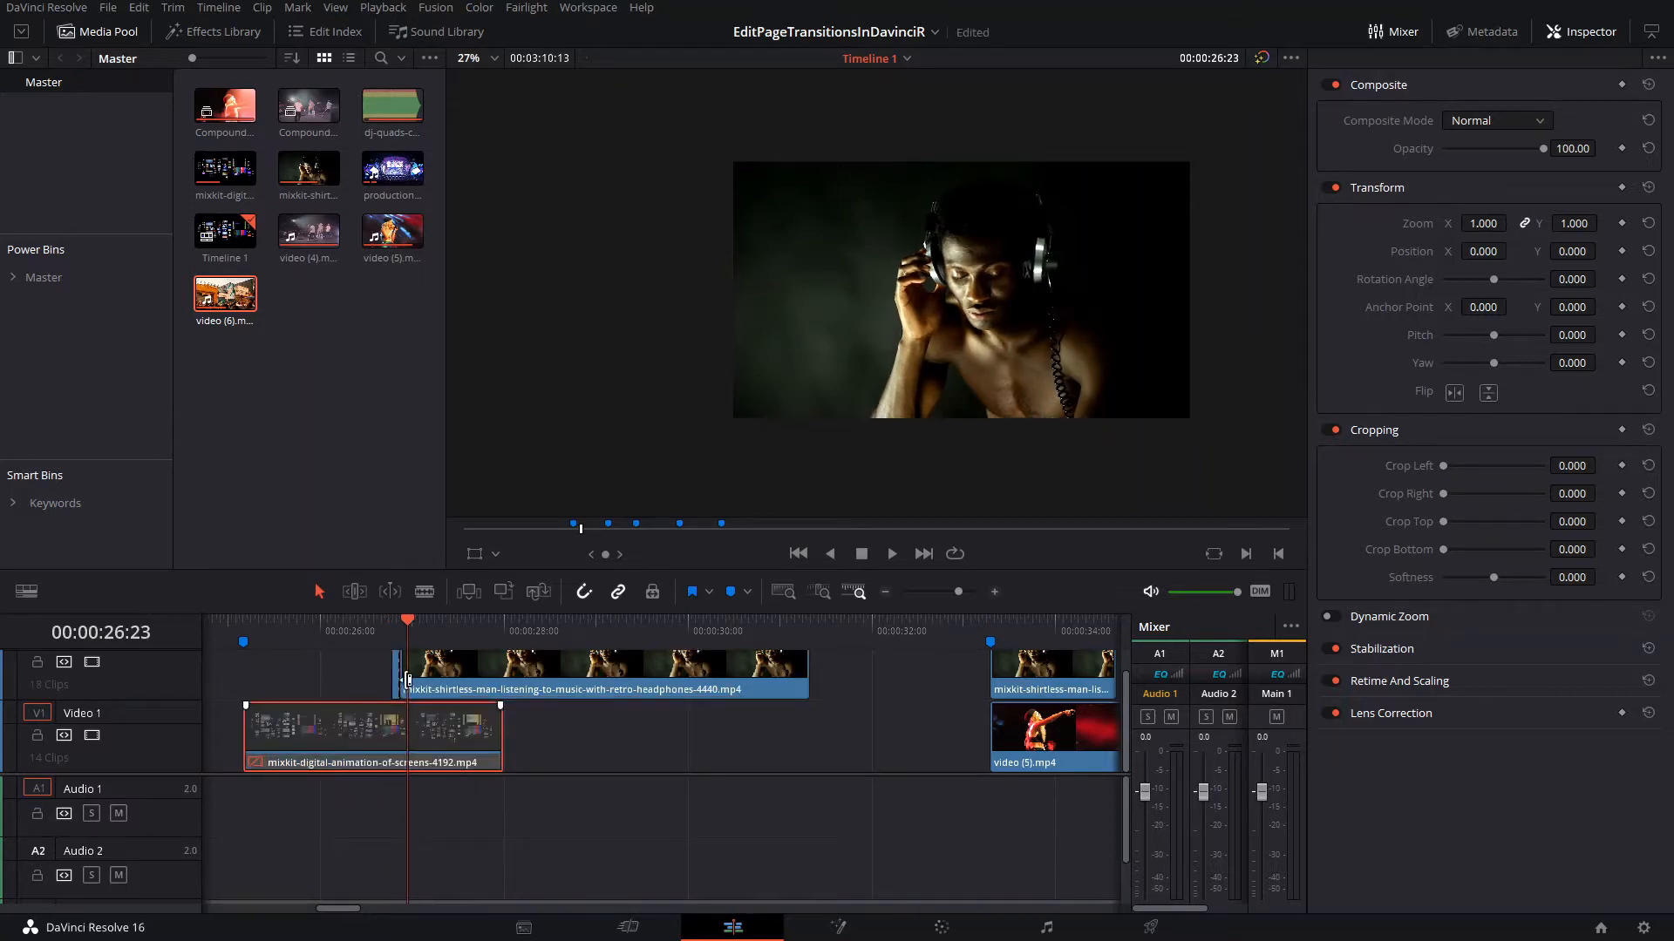
# Split the remaining headphones clip at 00:00:26:23 and again at 00:00:27:01
pyautogui.click(436, 675)
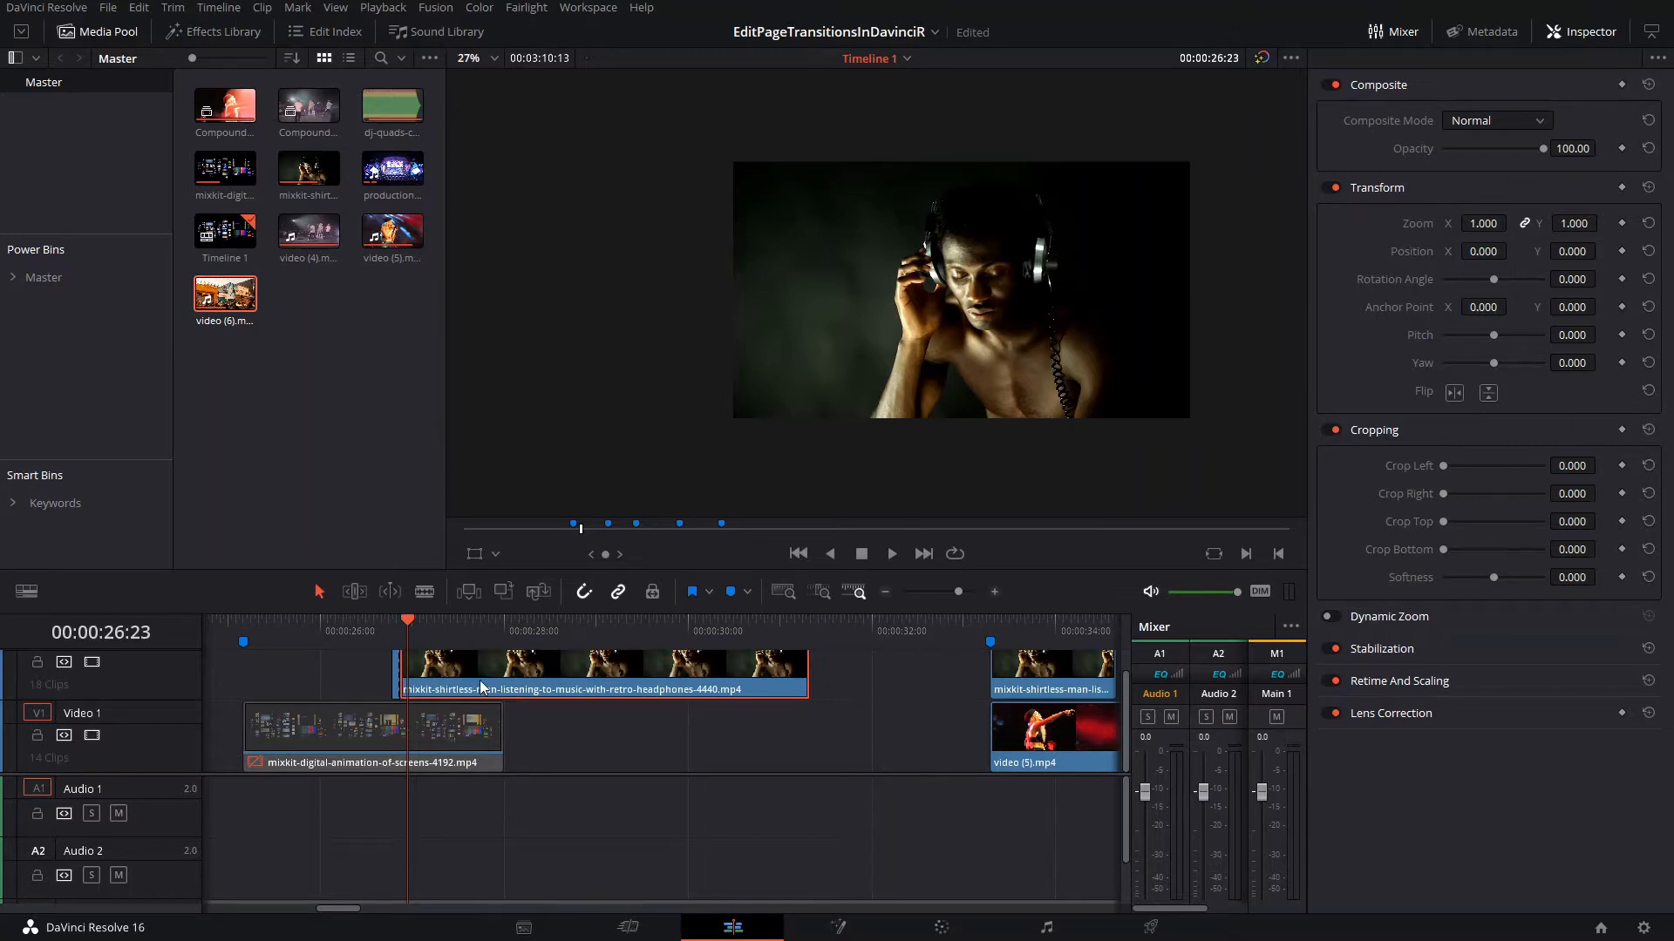
pyautogui.press('Right')
pyautogui.press('Right')
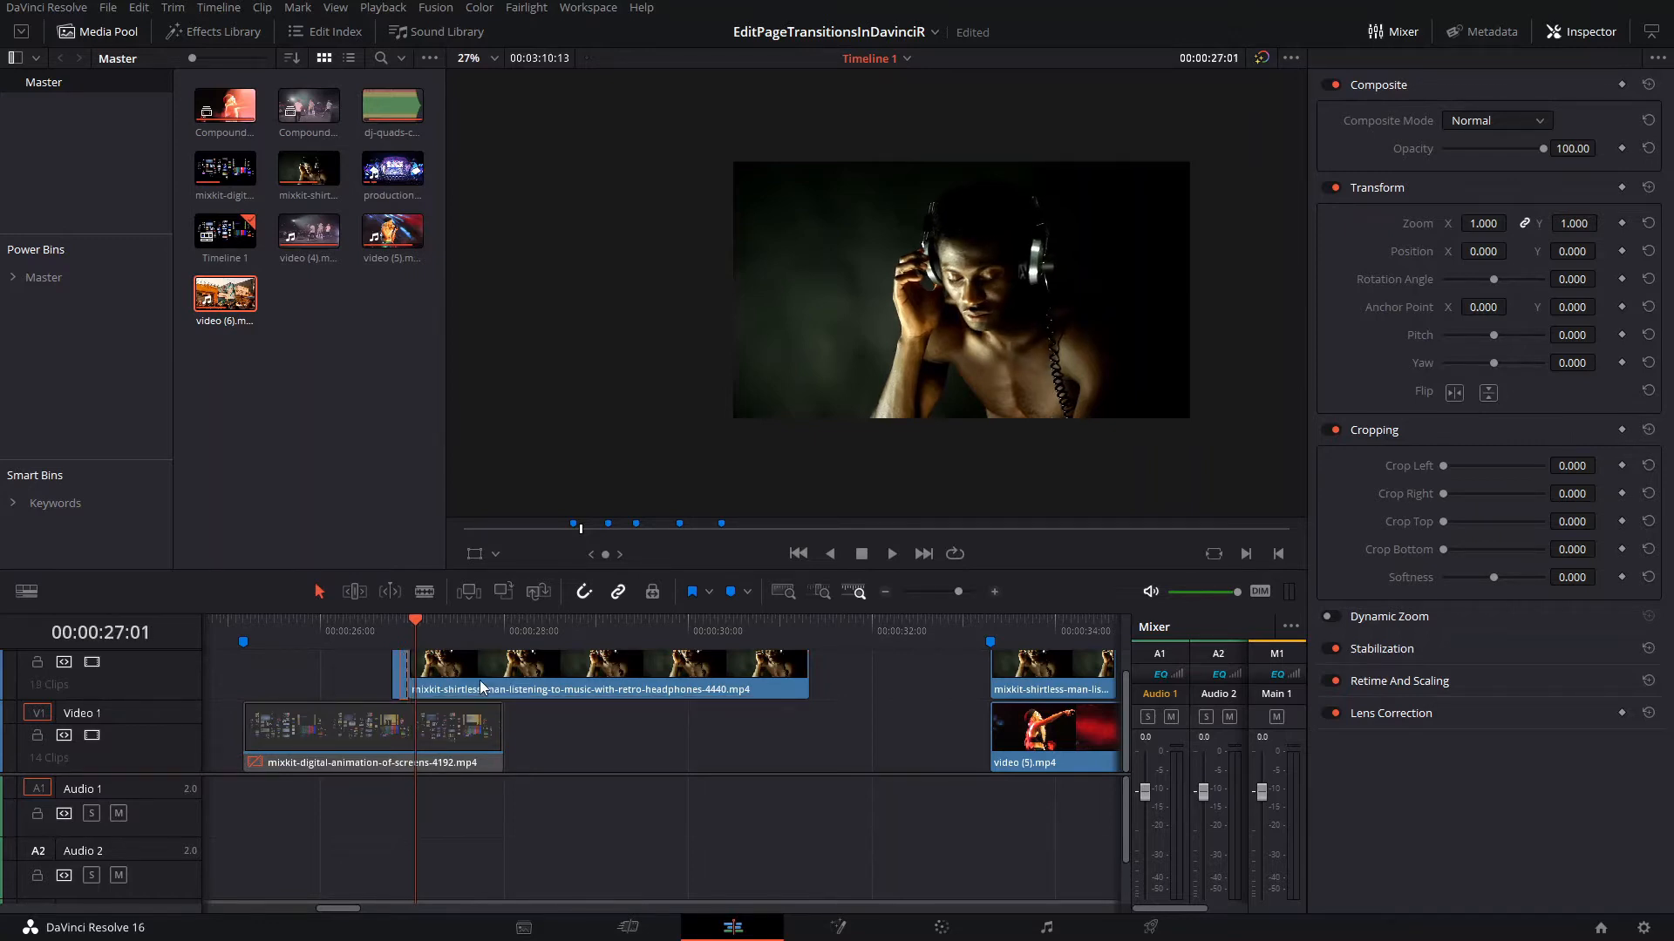
pyautogui.hotkey('ctrl', 'b')
pyautogui.hotkey('ctrl', 'z')
pyautogui.click(480, 689)
pyautogui.hotkey('ctrl', 'b')
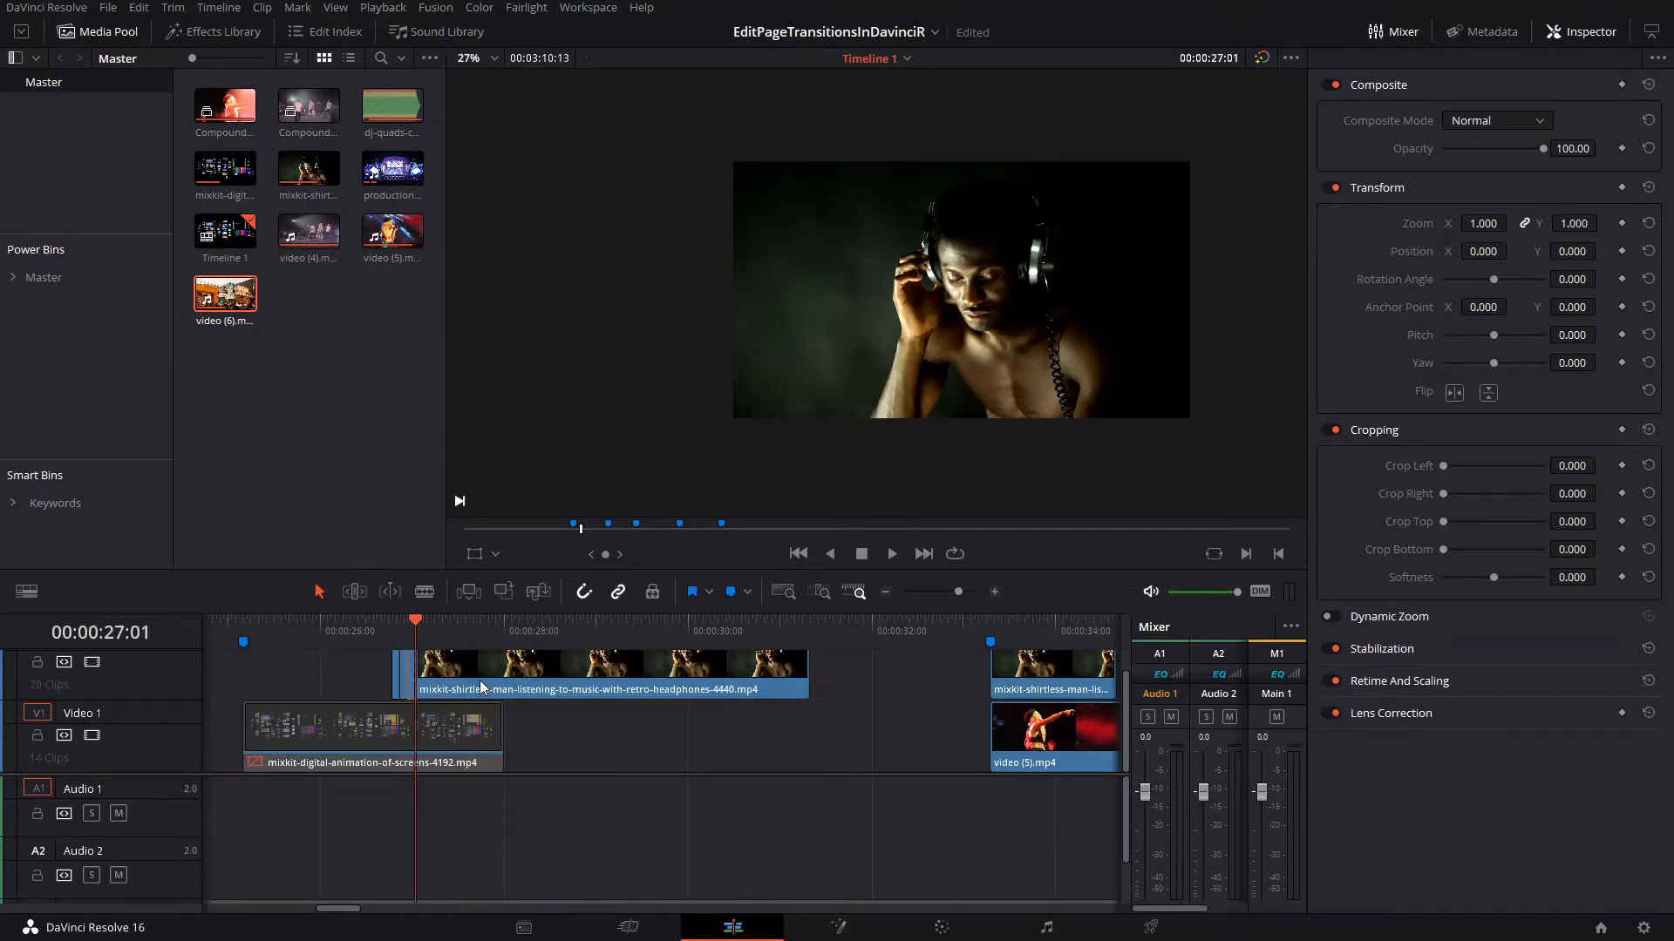
# Cut two more slices from the headphones clip, splitting it at 00:00:27:04 and 00:00:27:06
pyautogui.press('Right')
pyautogui.press('Right')
pyautogui.press('Right')
pyautogui.hotkey('ctrl', 'b')
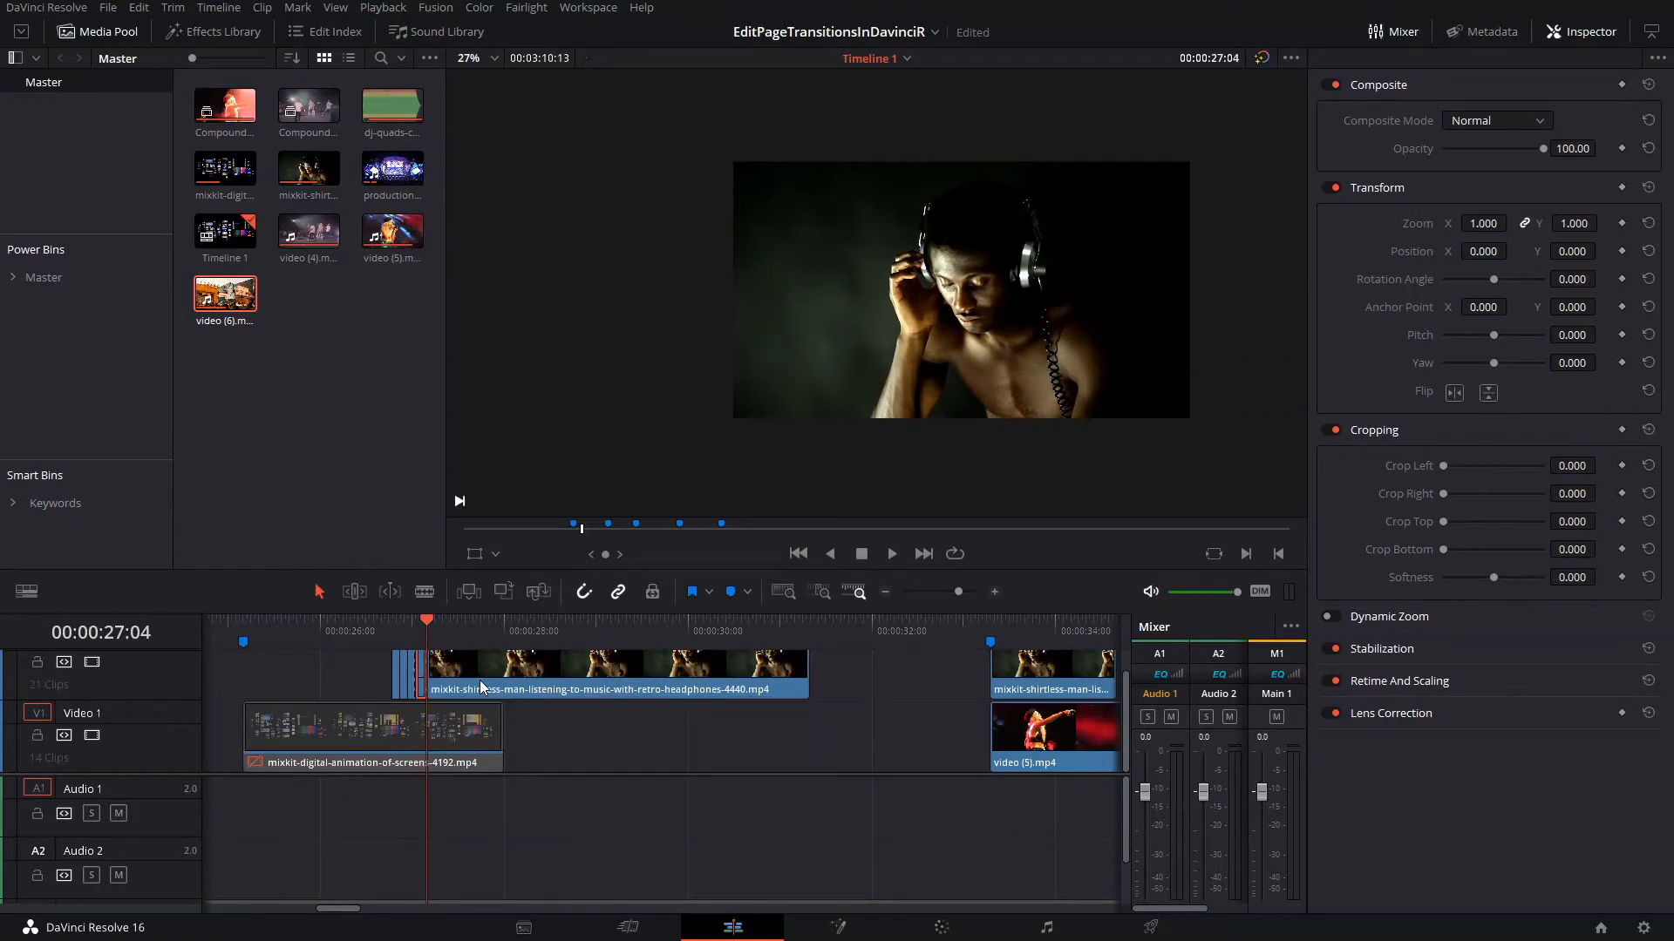
pyautogui.press('Right')
pyautogui.press('Right')
pyautogui.hotkey('ctrl', 'b')
pyautogui.press('Right')
pyautogui.press('Right')
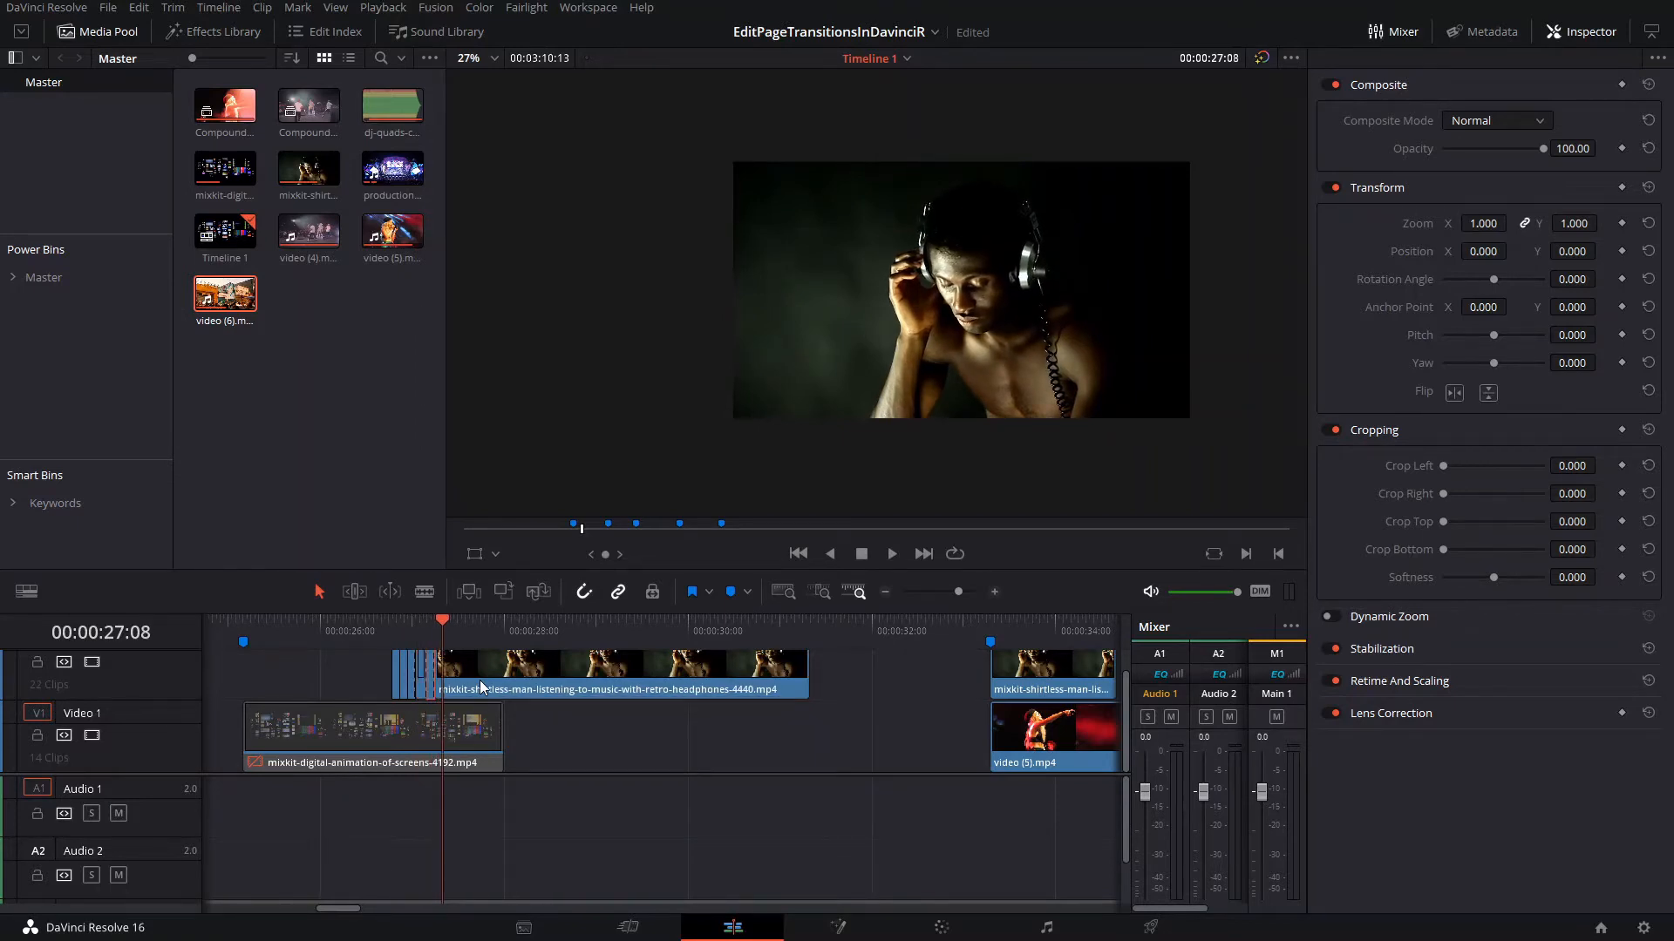
pyautogui.hotkey('ctrl', 'b')
pyautogui.press('Right')
pyautogui.press('Right')
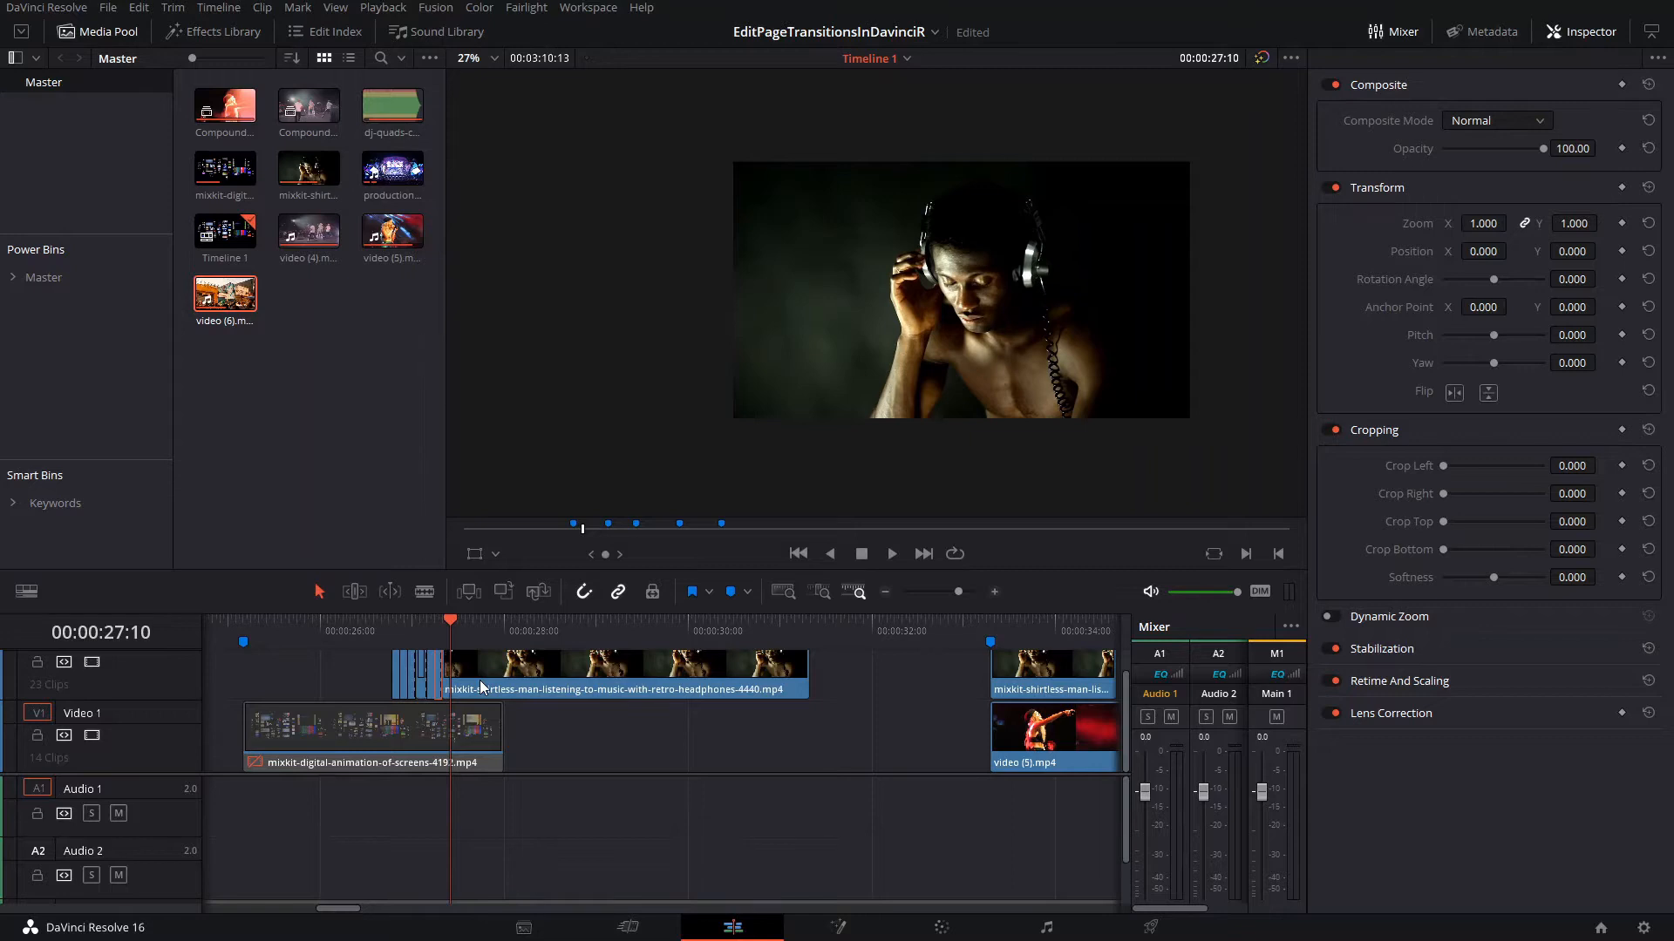
pyautogui.hotkey('ctrl', 'b')
pyautogui.hotkey('ctrl', 'z')
pyautogui.press('Left')
pyautogui.press('Left')
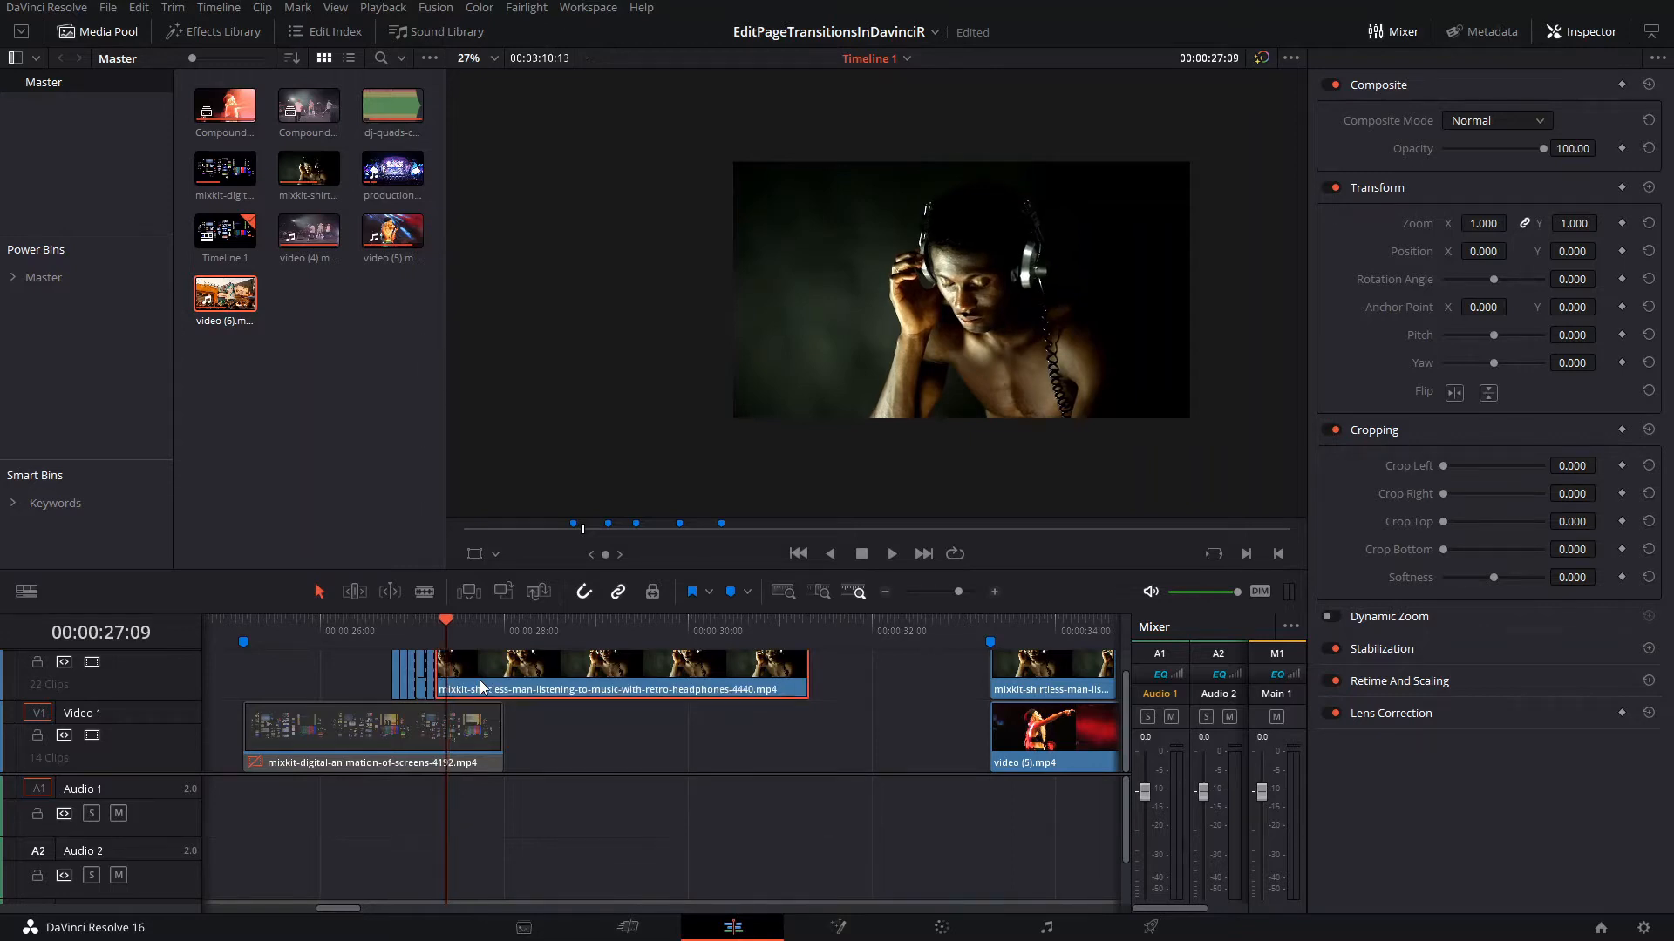
# Split the long remaining part of the headphones clip at 00:00:27:08
pyautogui.hotkey('ctrl', 'b')
pyautogui.press('Right')
pyautogui.press('Right')
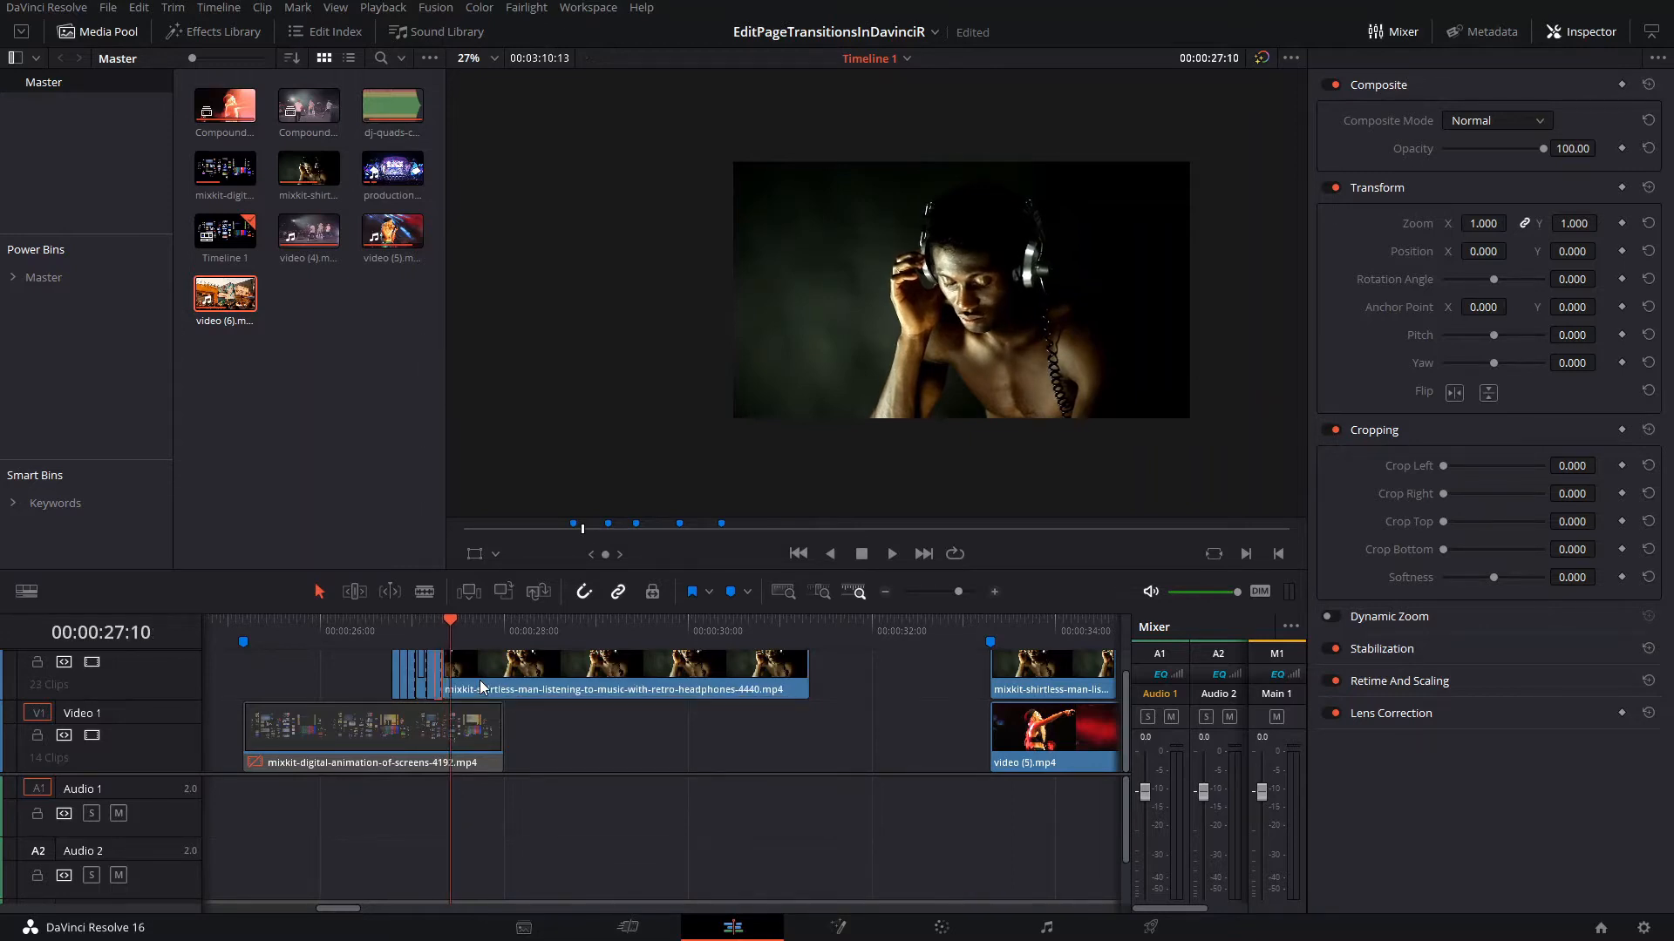
# Examine the cut points between the short slices frame by frame, from 00:00:27:01 to 00:00:27:08
pyautogui.scroll(7, 480, 682)
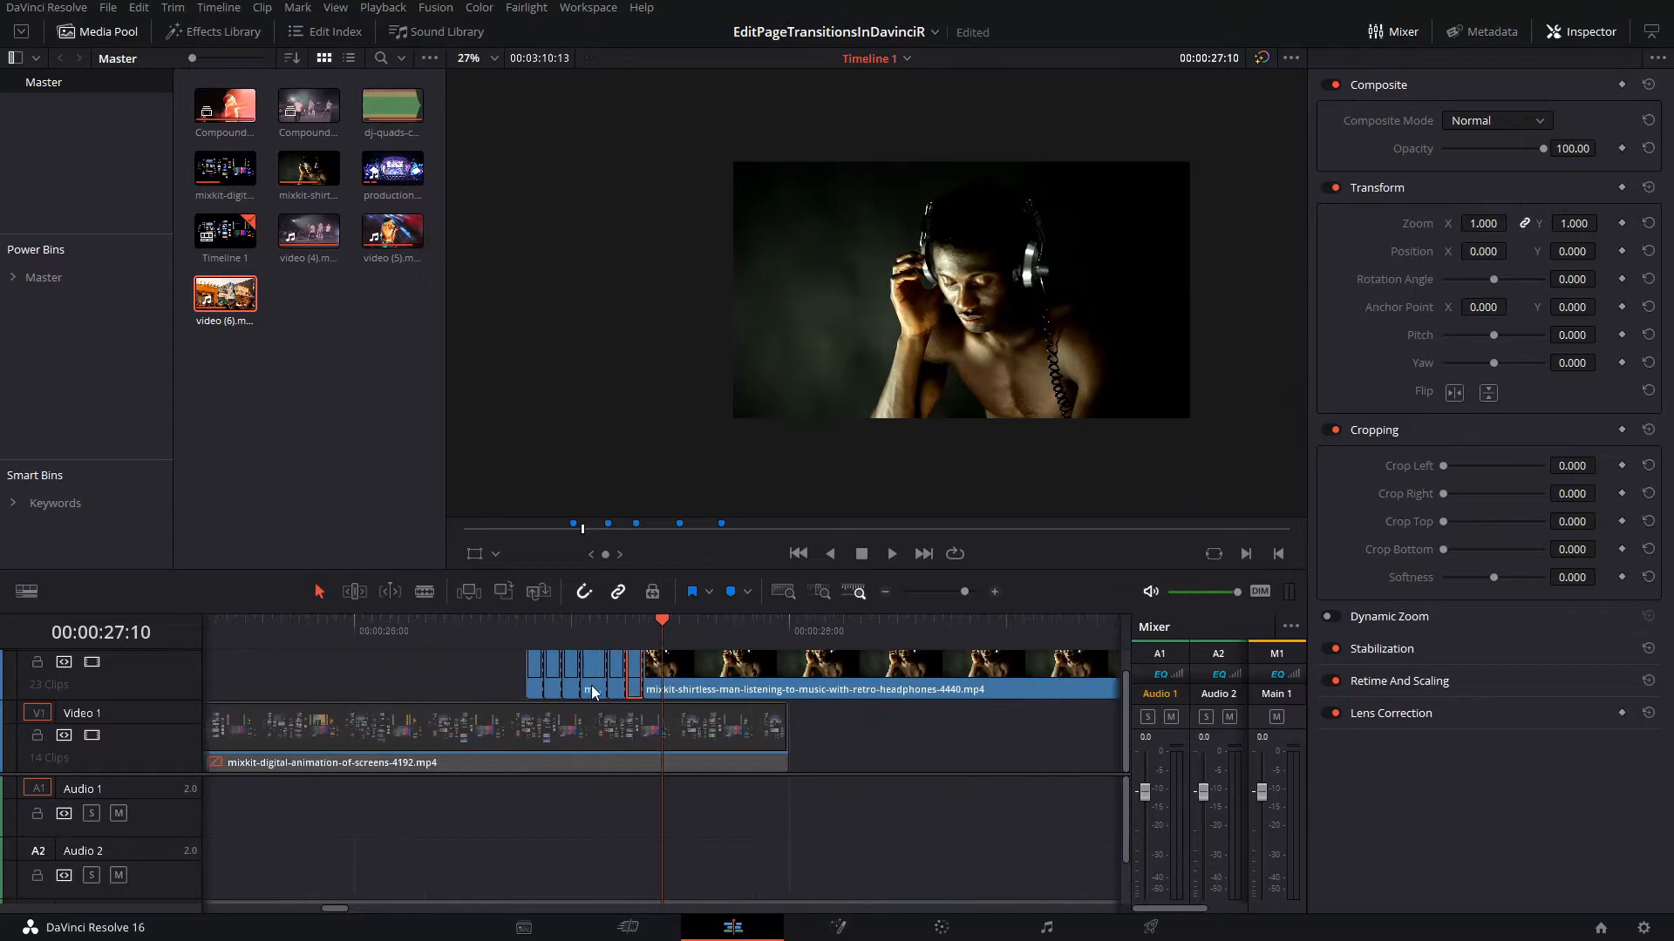
pyautogui.scroll(2, 592, 692)
pyautogui.click(579, 631)
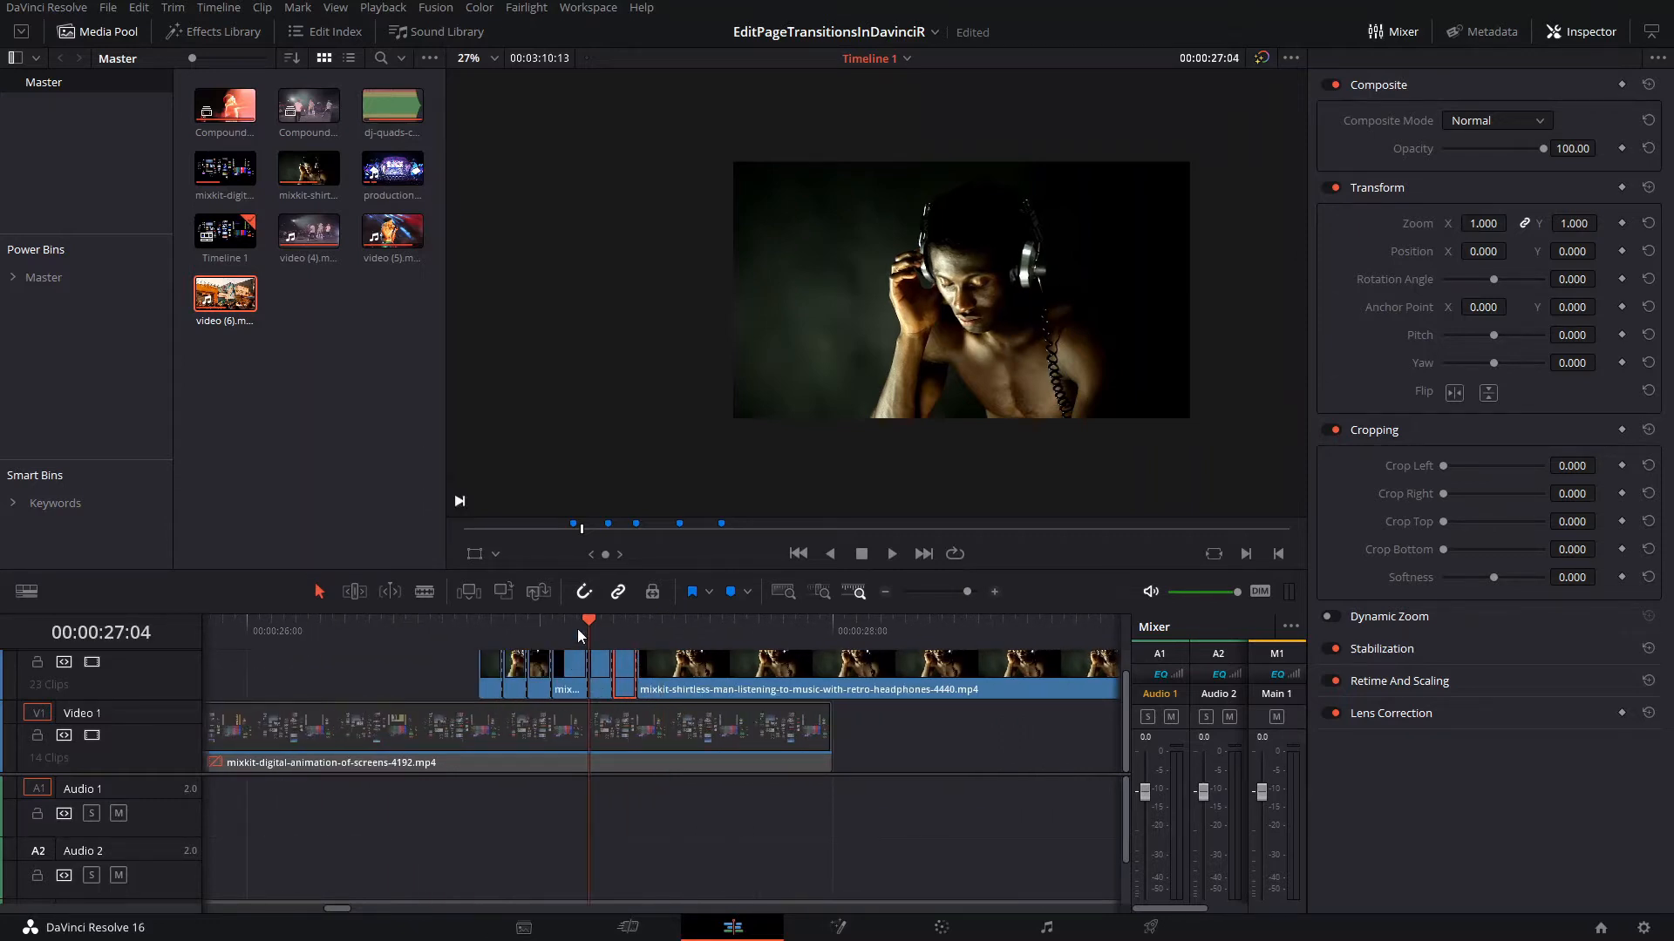
pyautogui.press('Left')
pyautogui.press('Left')
pyautogui.press('Left')
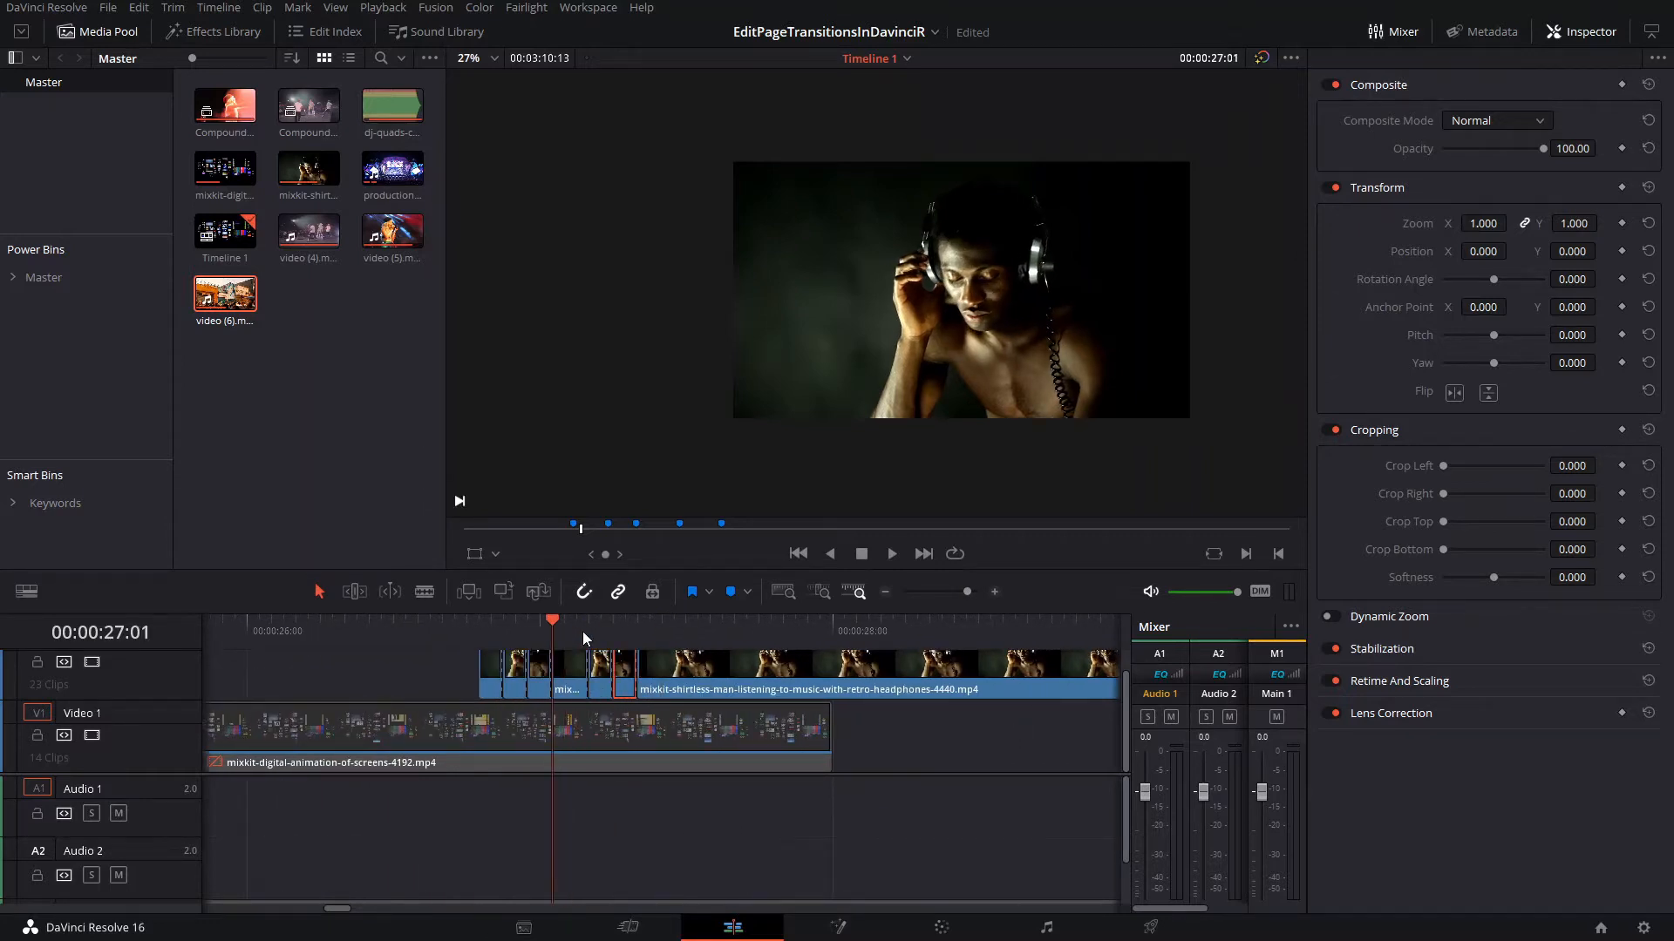
pyautogui.press('Right')
pyautogui.press('Right')
pyautogui.press('Right')
pyautogui.press('Left')
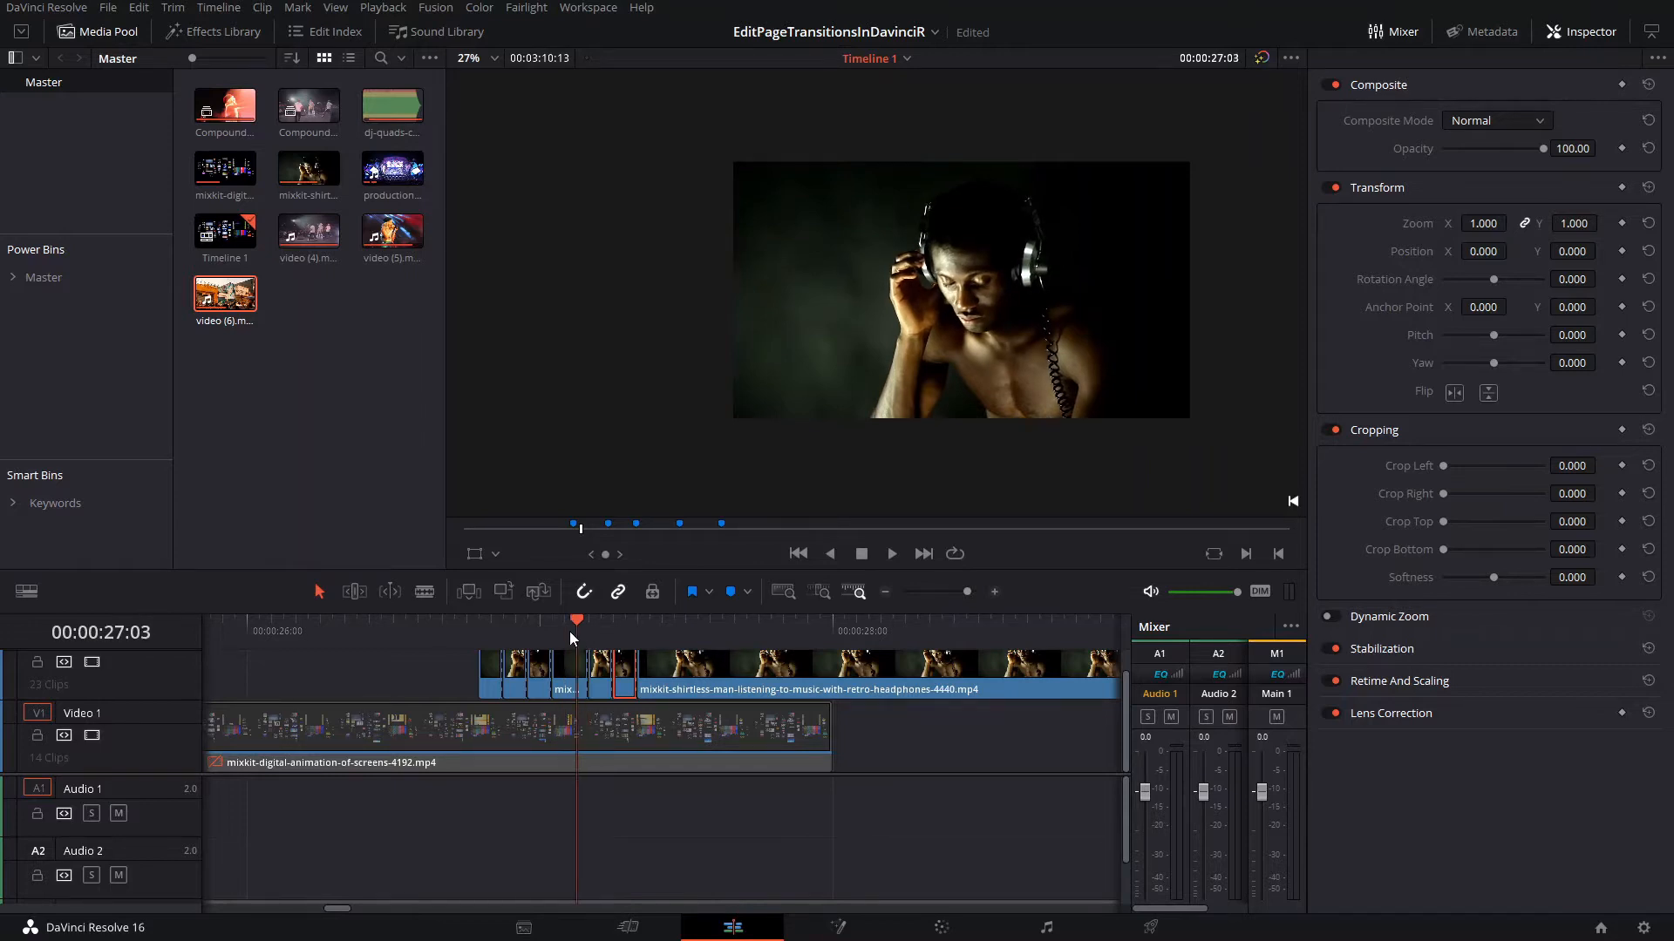
pyautogui.click(643, 634)
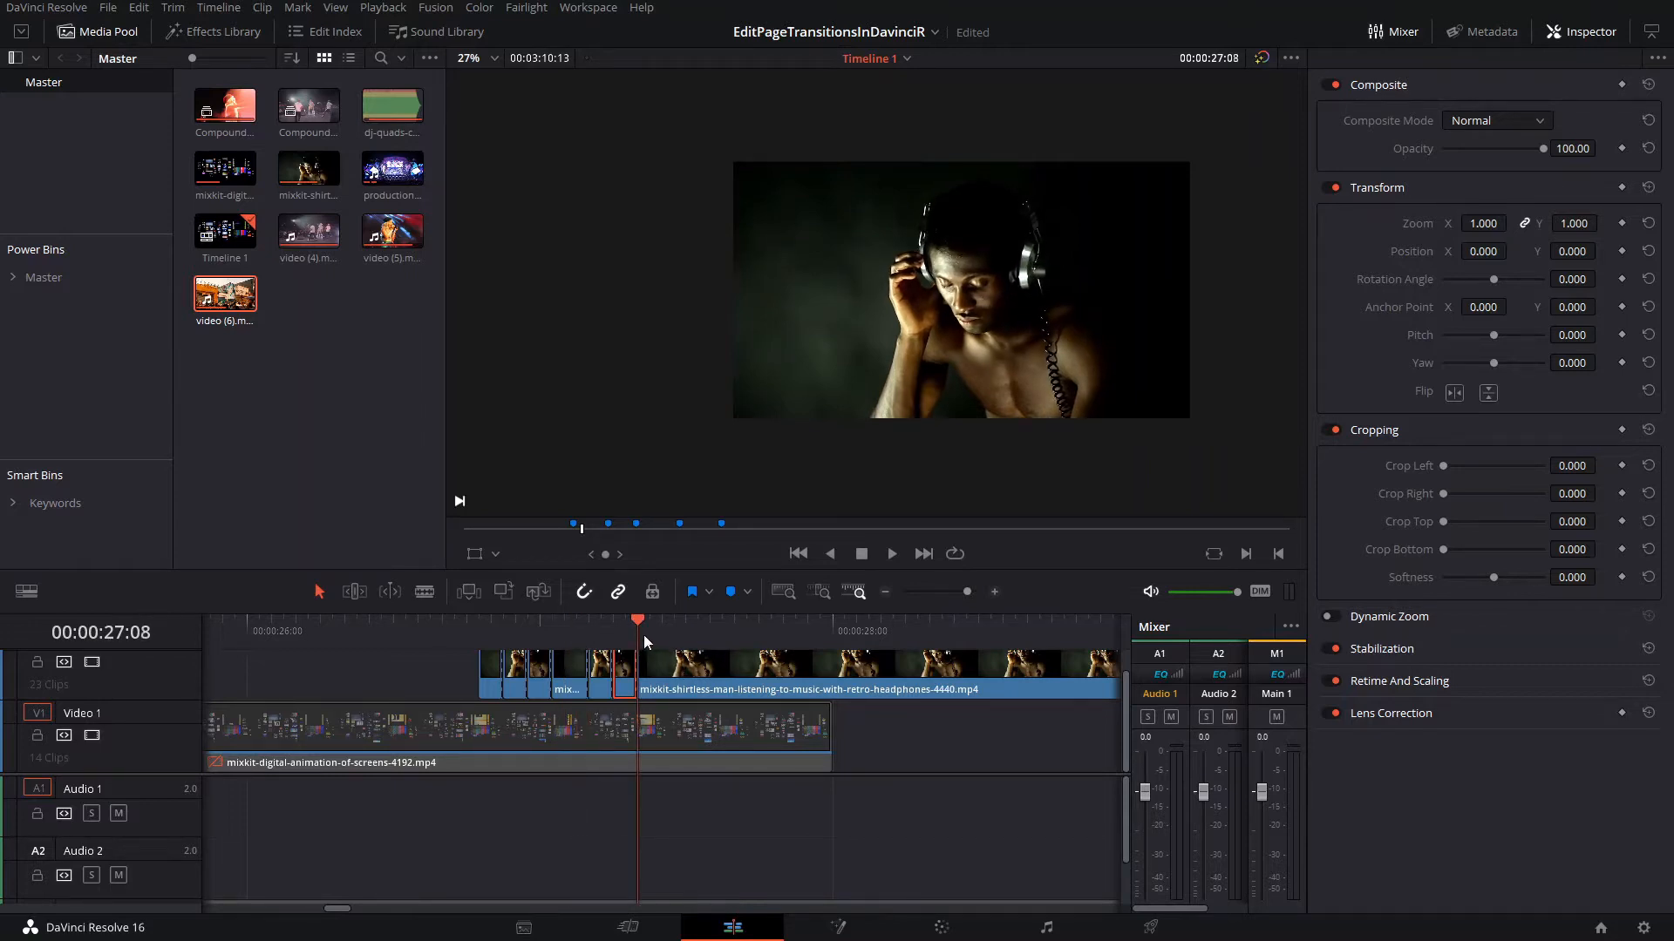
# Delete every second short slice of the headphones clip on Video 2, leaving gaps between the others
pyautogui.click(519, 693)
pyautogui.keyDown('ctrl'); pyautogui.click(627, 688); pyautogui.keyUp('ctrl')
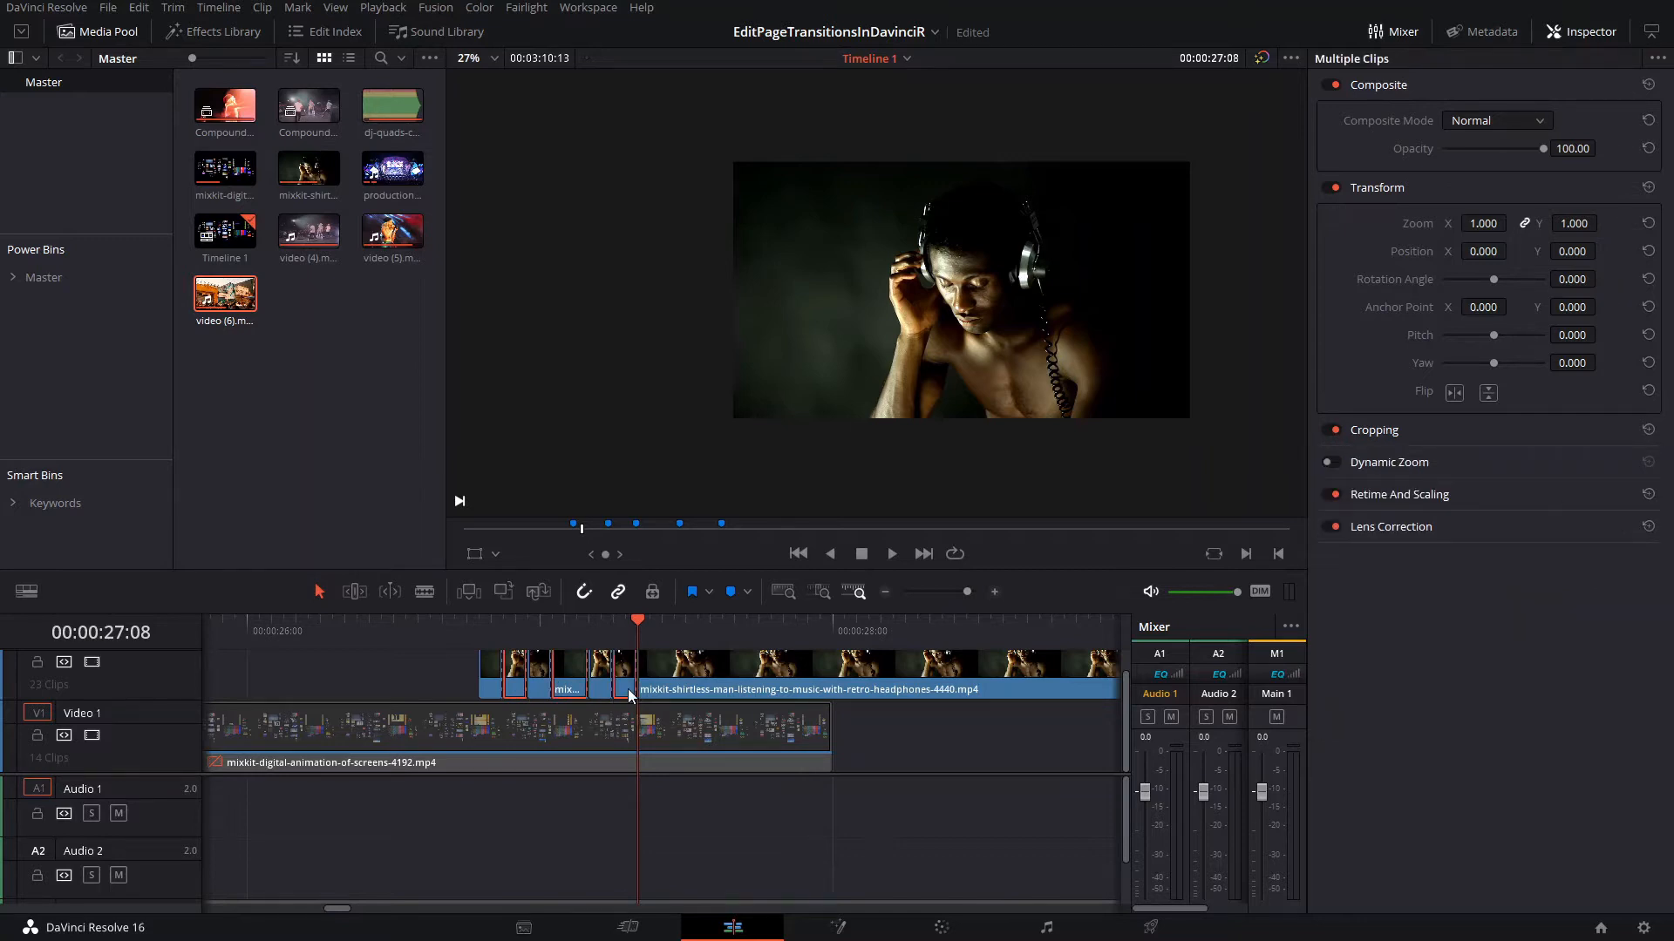
pyautogui.press('BackSpace')
# Shift the third remaining slice one frame earlier and move the long headphones clip to start at 00:00:27:07
pyautogui.click(571, 644)
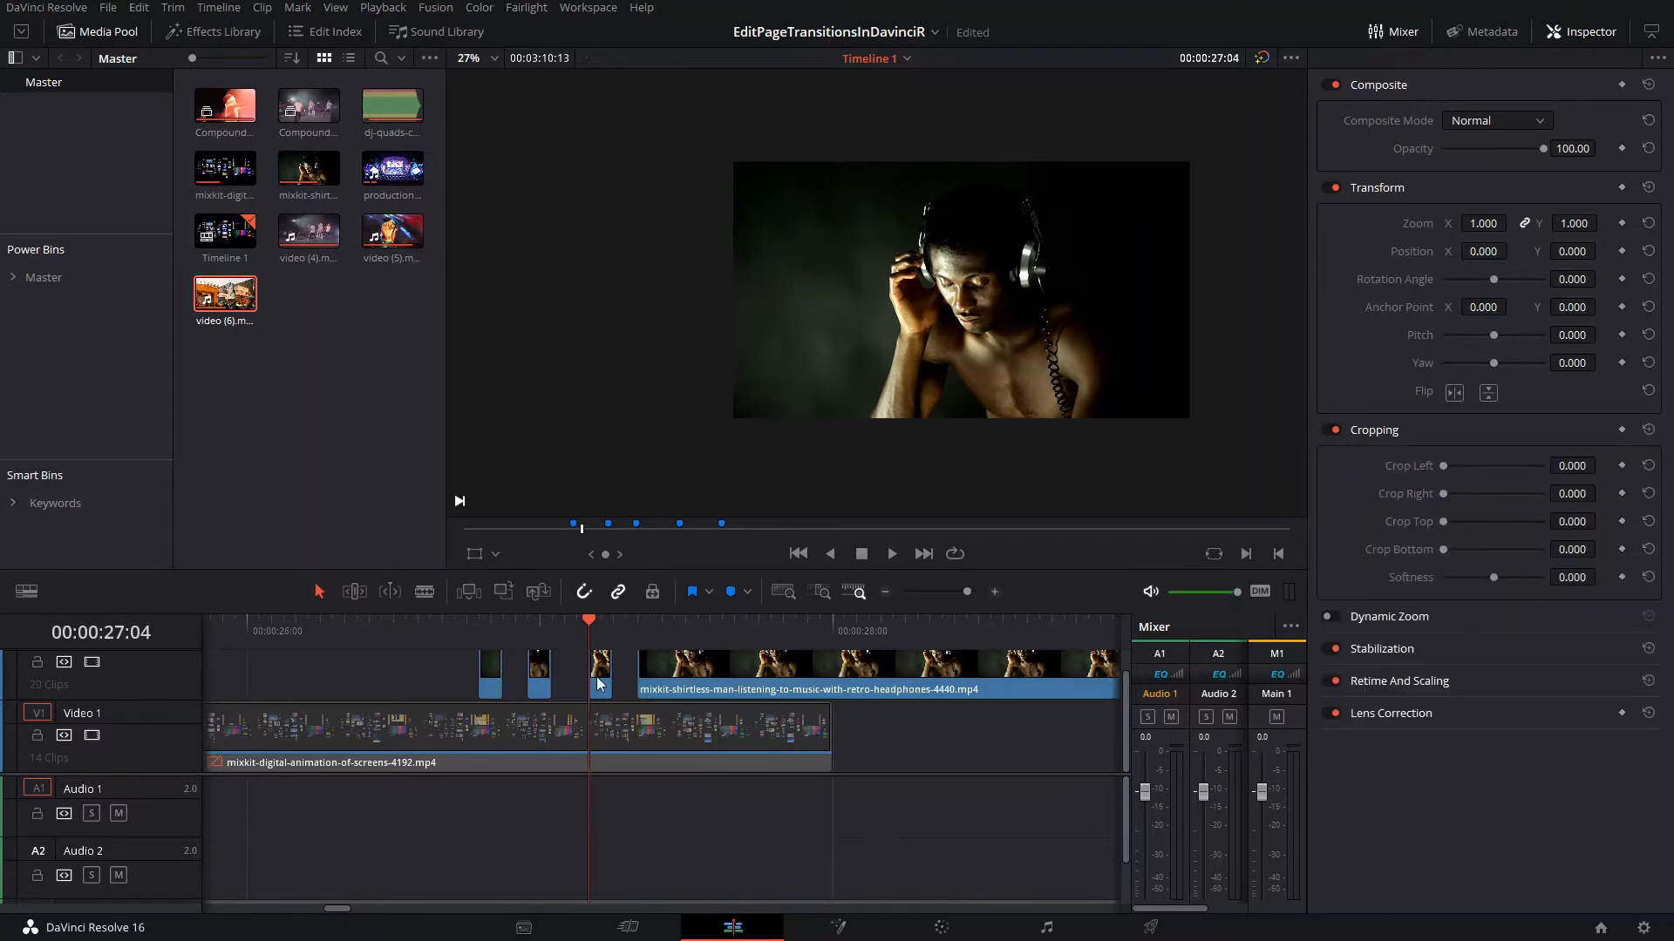
pyautogui.press(',')
pyautogui.press('Right')
pyautogui.press('Right')
pyautogui.press('Right')
pyautogui.press('Right')
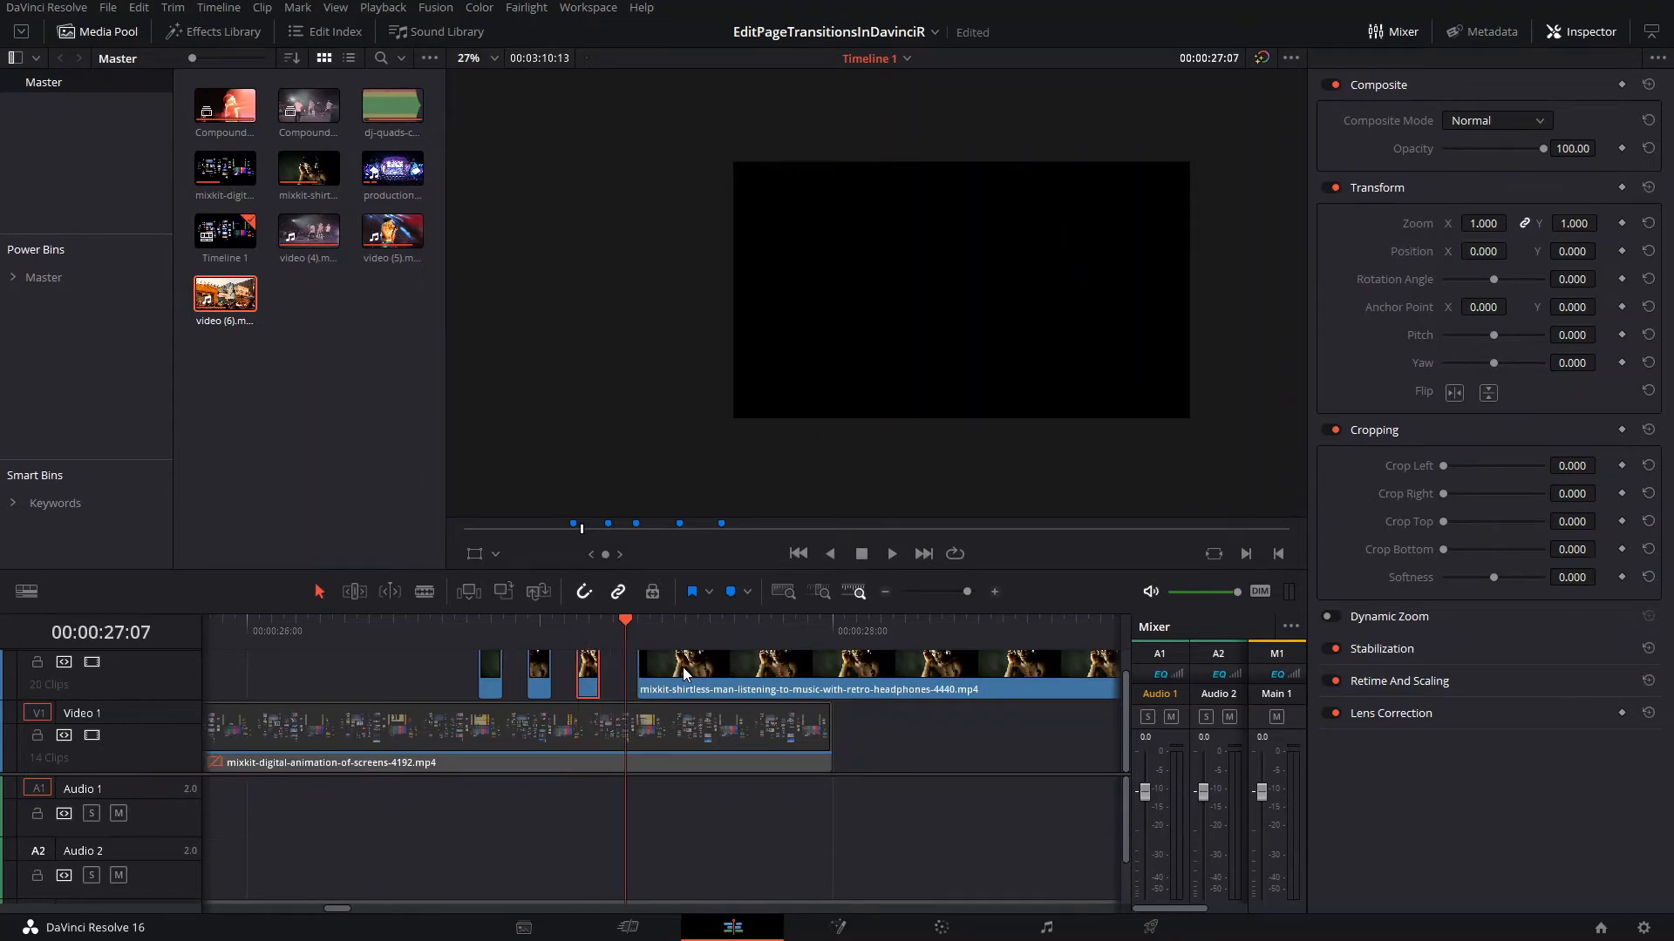
pyautogui.moveTo(711, 676); pyautogui.dragTo(700, 676)
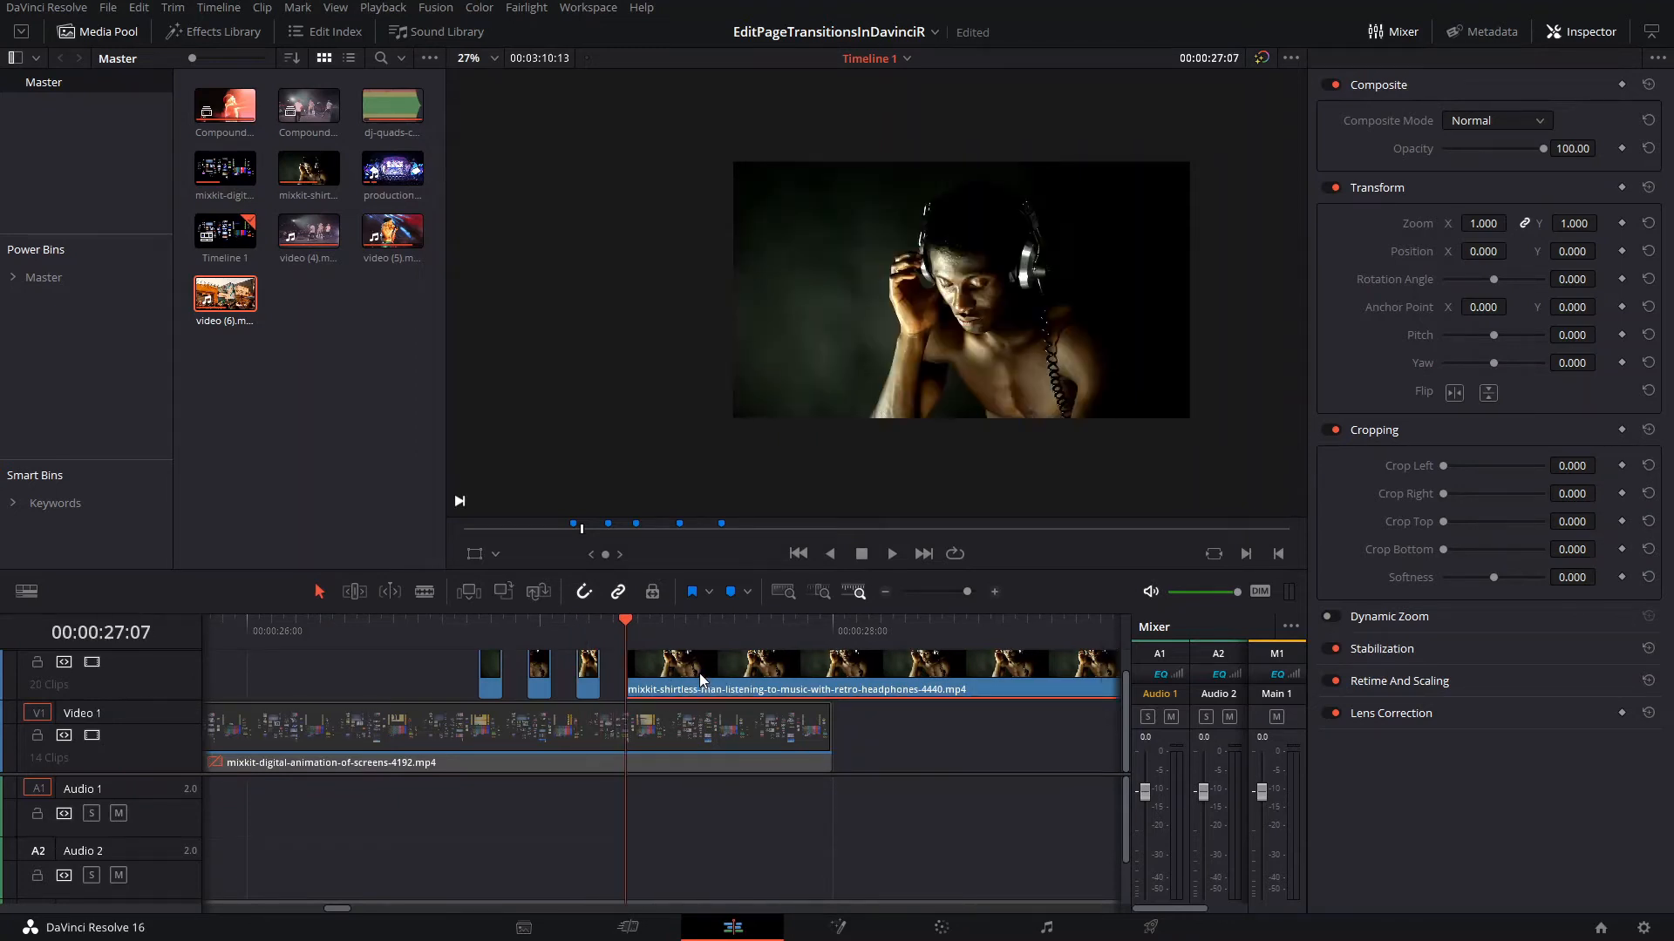
# Split the start of the long headphones clip at every frame from 00:00:27:08 to 00:00:27:13
pyautogui.press('Right')
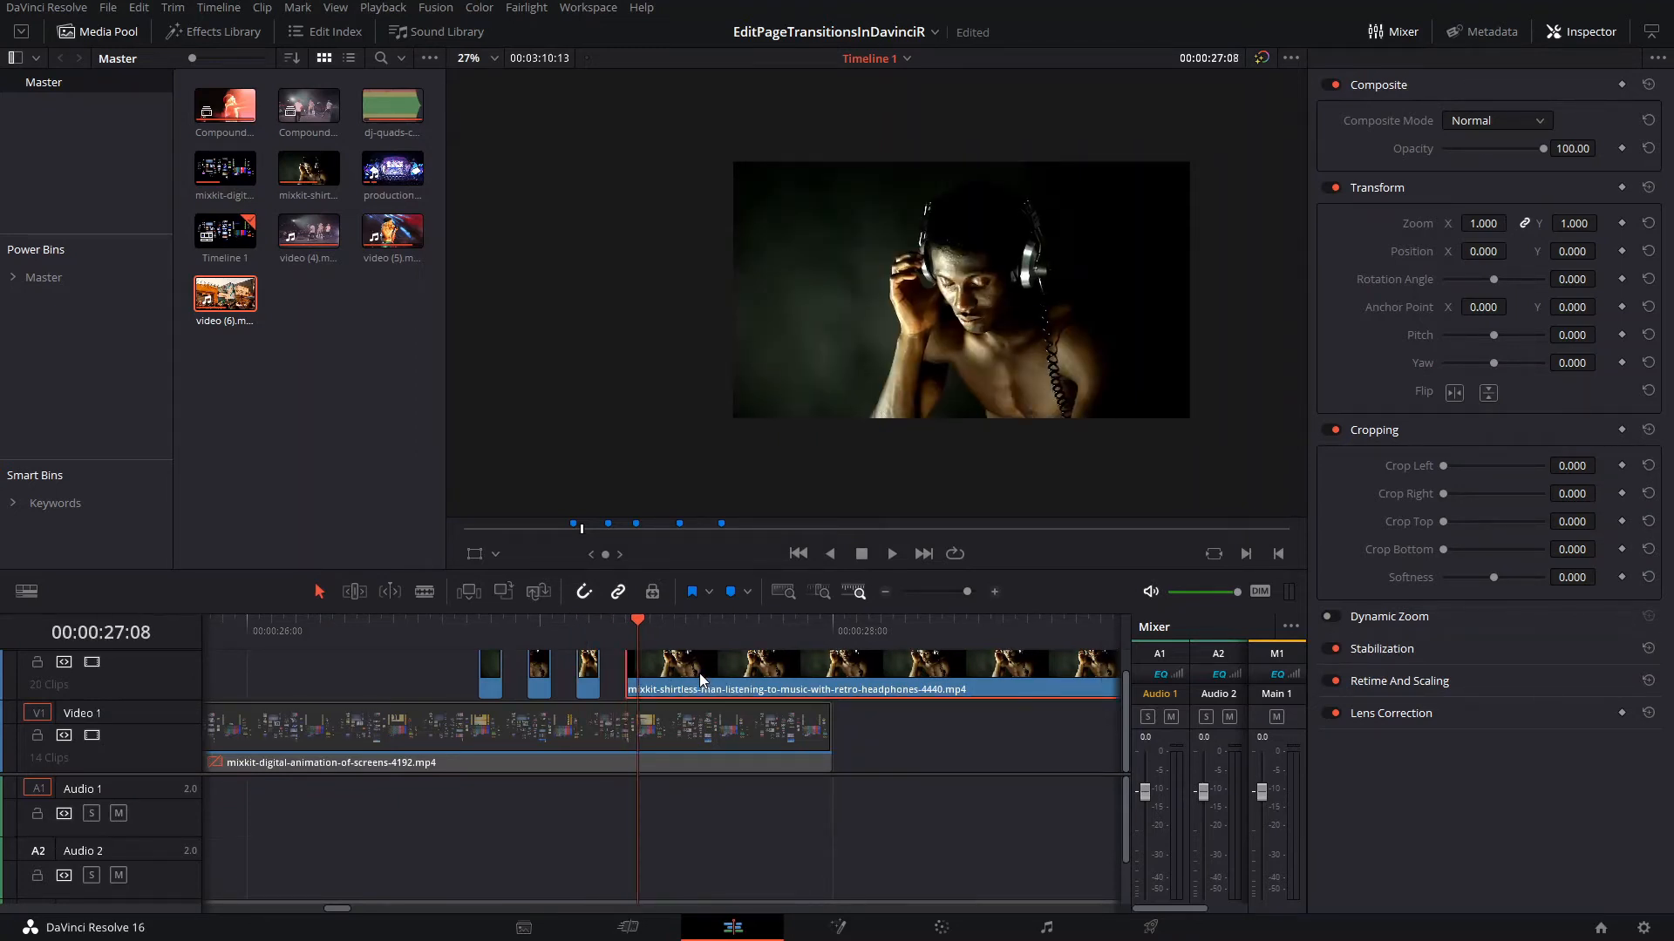
pyautogui.hotkey('ctrl', 'b')
pyautogui.press('Right')
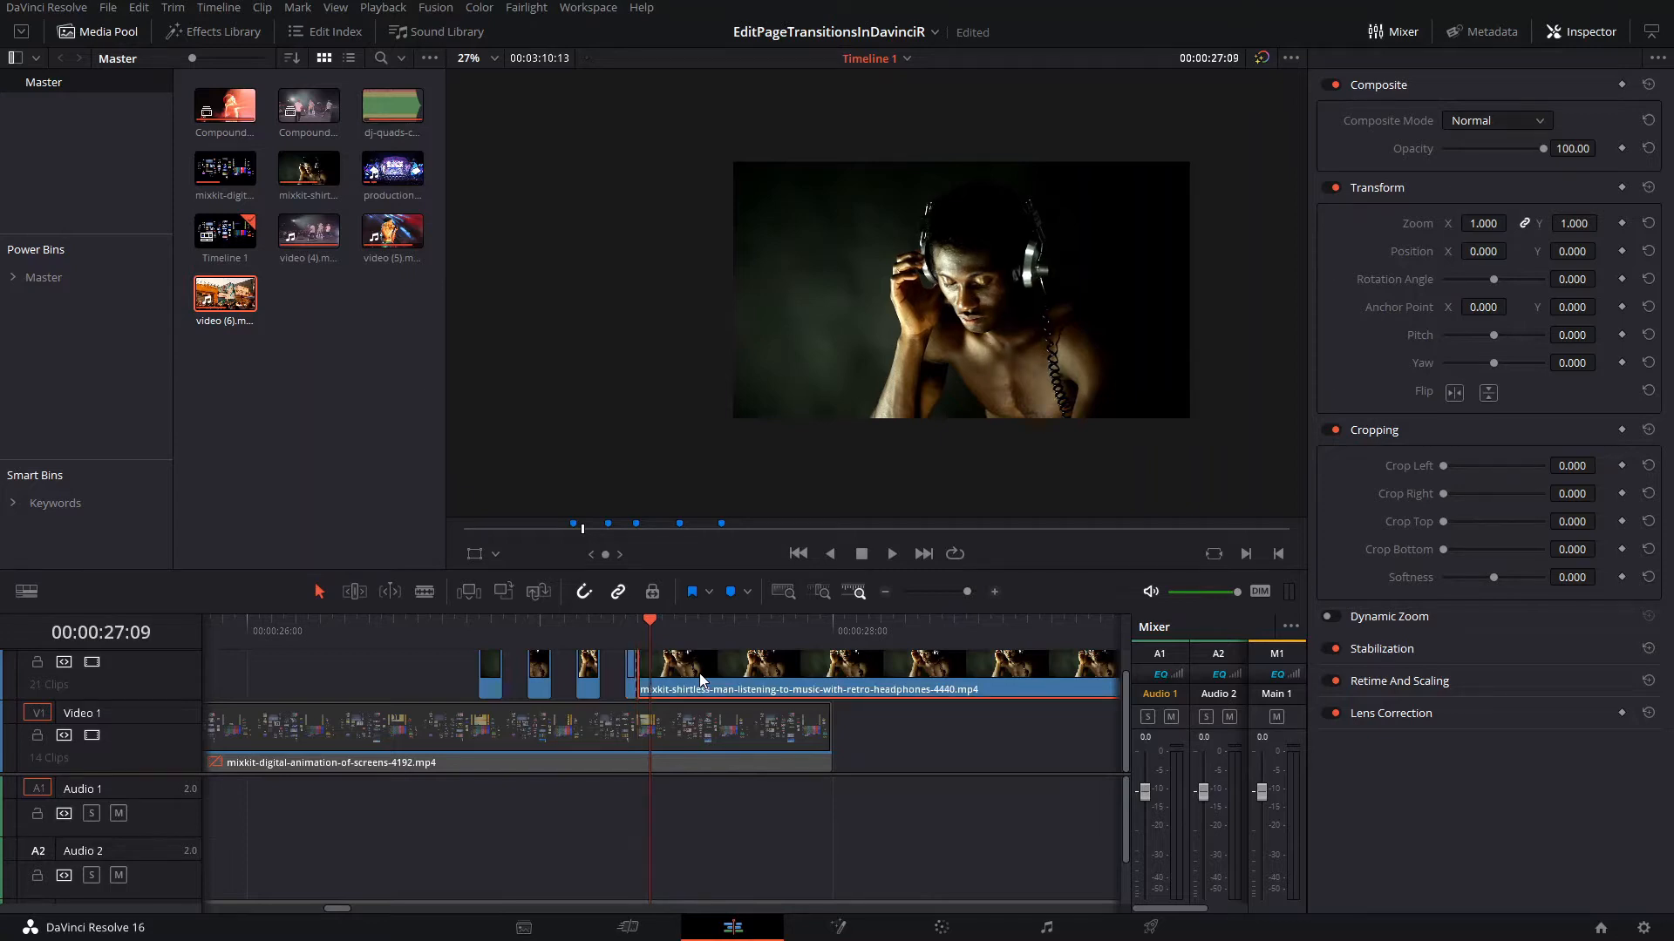
pyautogui.hotkey('ctrl', 'b')
pyautogui.click(699, 676)
pyautogui.press('Right')
pyautogui.hotkey('ctrl', 'b')
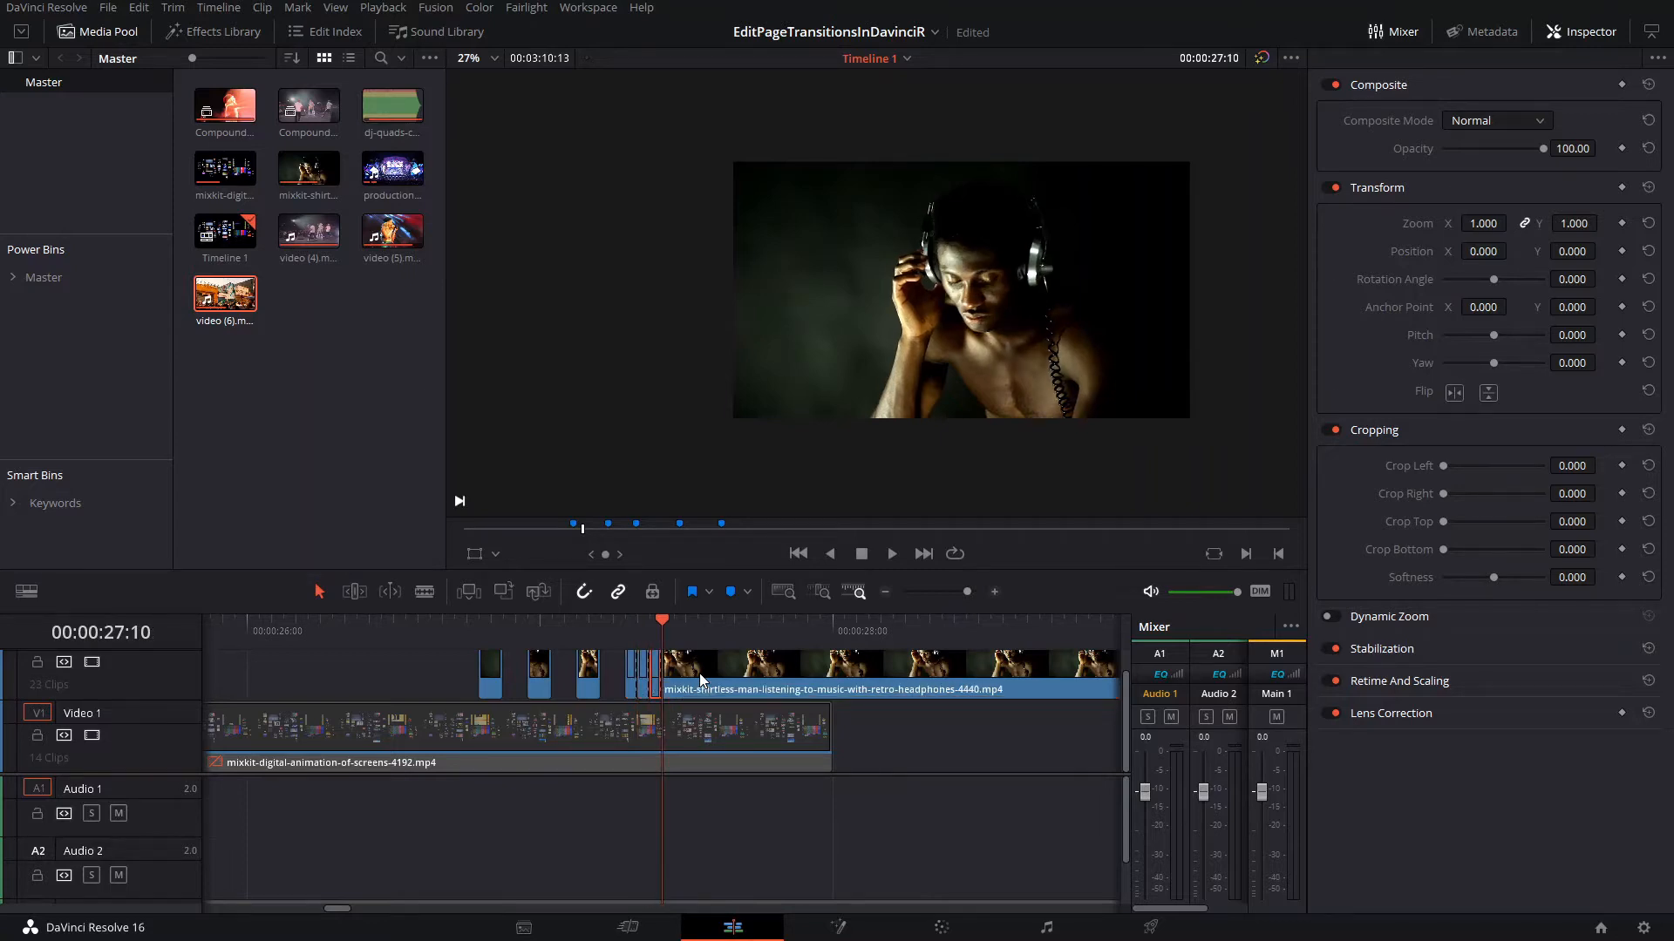
pyautogui.press('Right')
pyautogui.hotkey('ctrl', 'b')
pyautogui.press('Right')
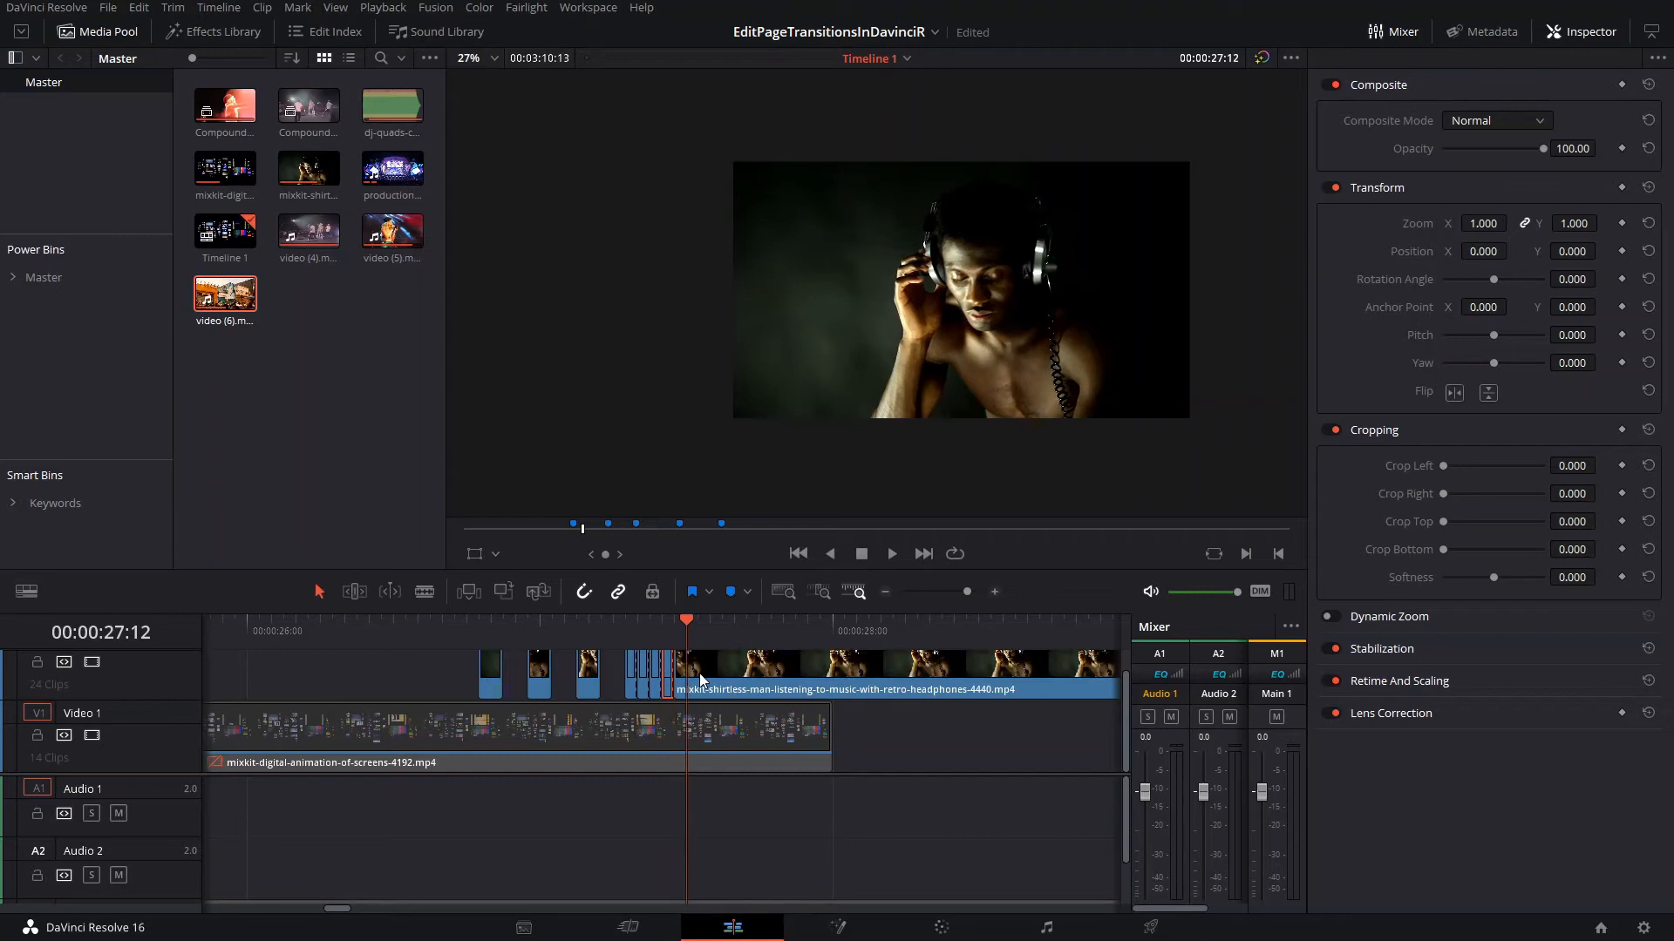
pyautogui.press('Right')
pyautogui.hotkey('ctrl', 'b')
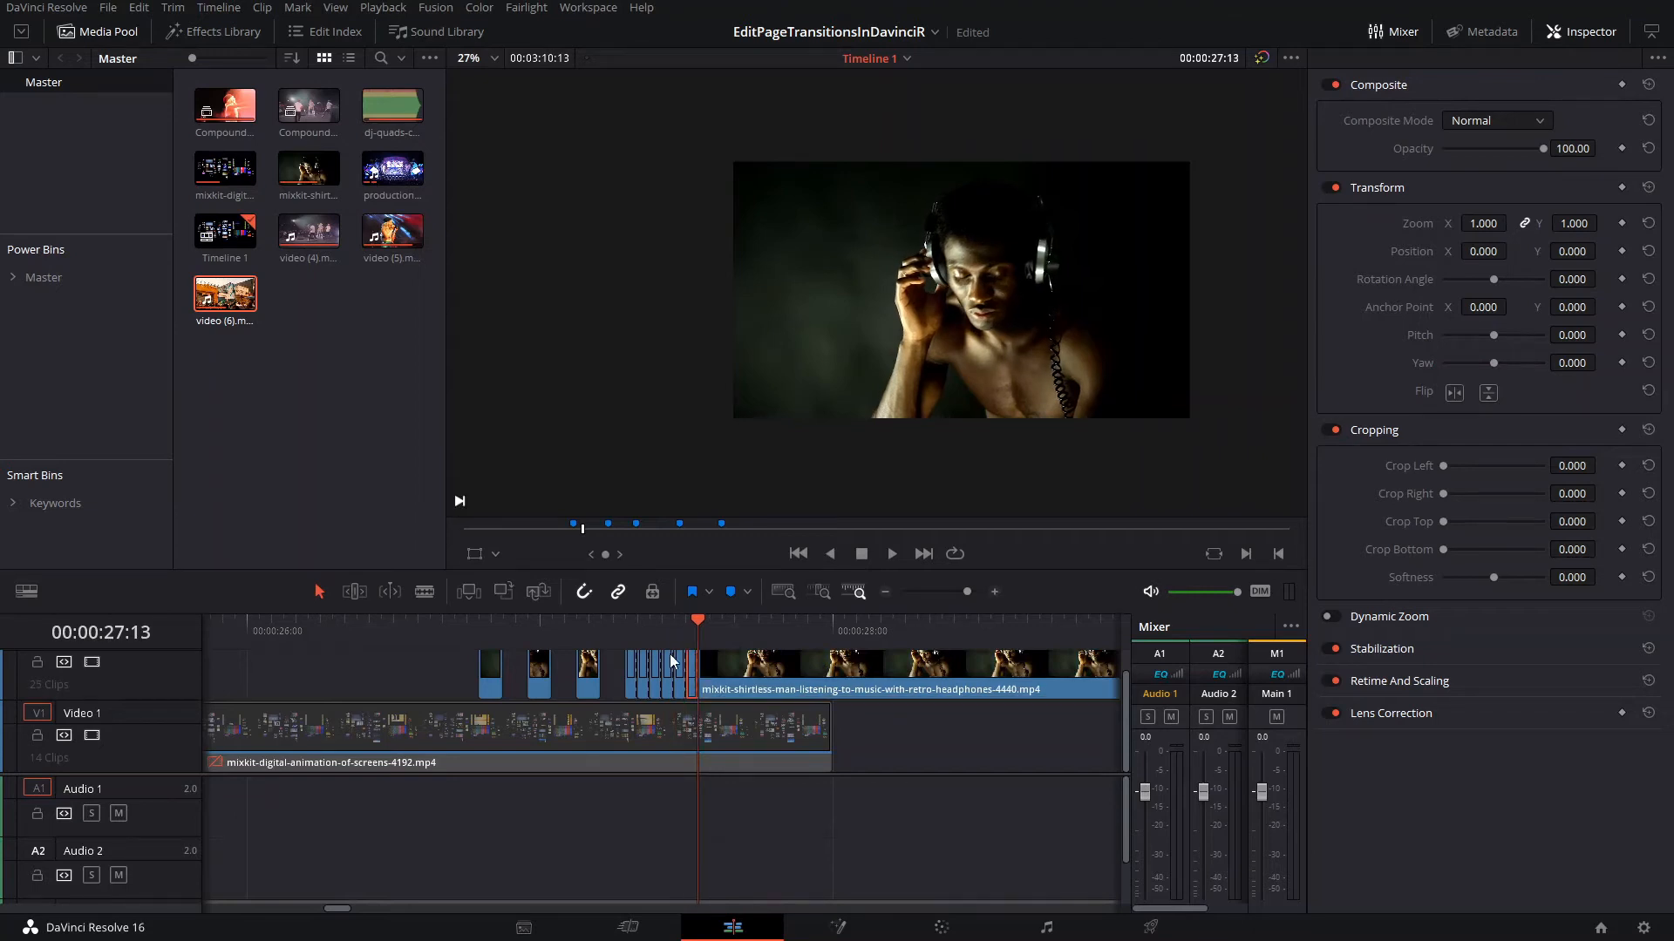
# Delete every second one-frame slice before the long headphones clip
pyautogui.keyDown('ctrl'); pyautogui.click(667, 691); pyautogui.keyUp('ctrl')
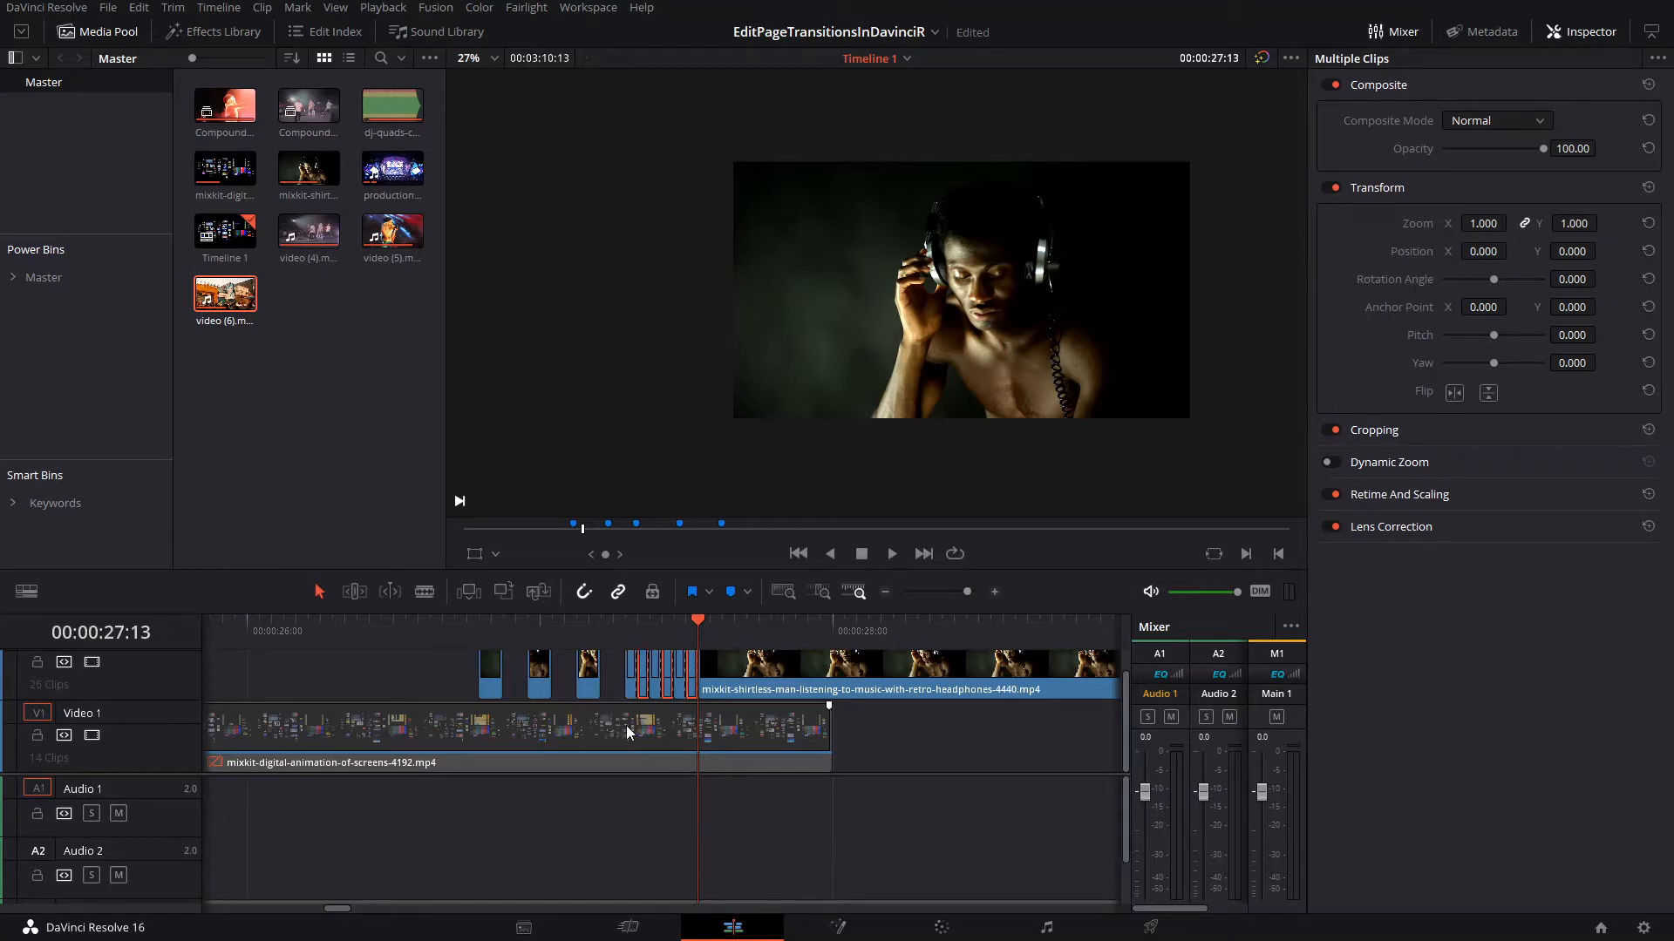
pyautogui.press('BackSpace')
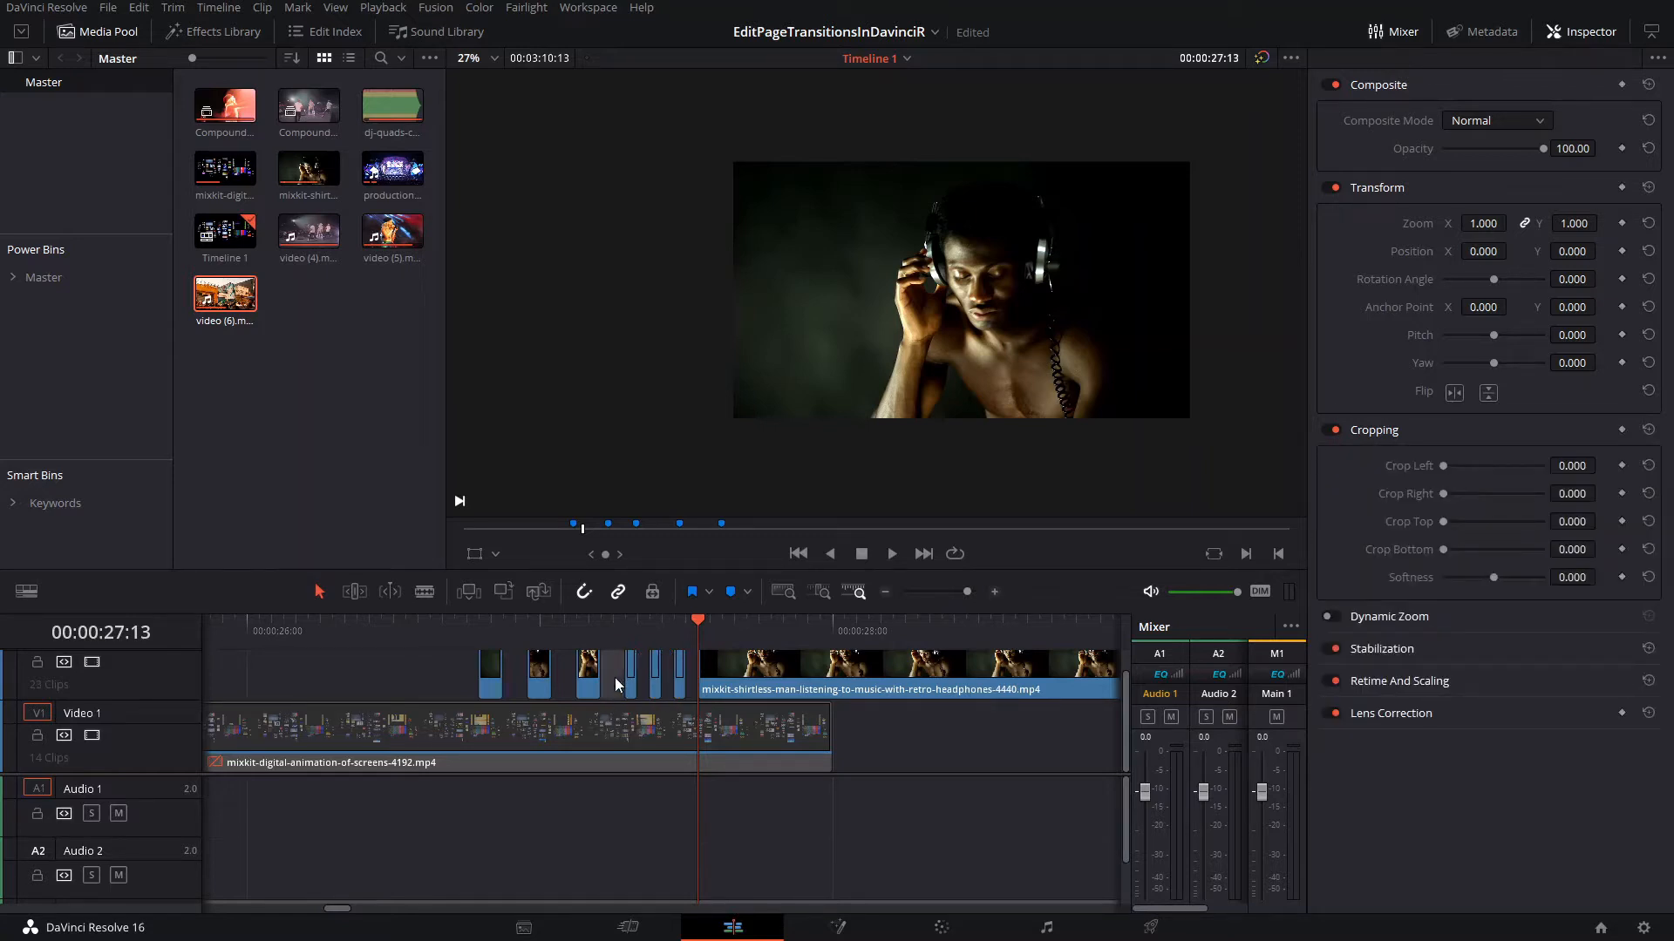
# Move the remaining one-frame slices and the long headphones clip one frame earlier, starting at 00:00:27:06, and play the result
pyautogui.click(613, 634)
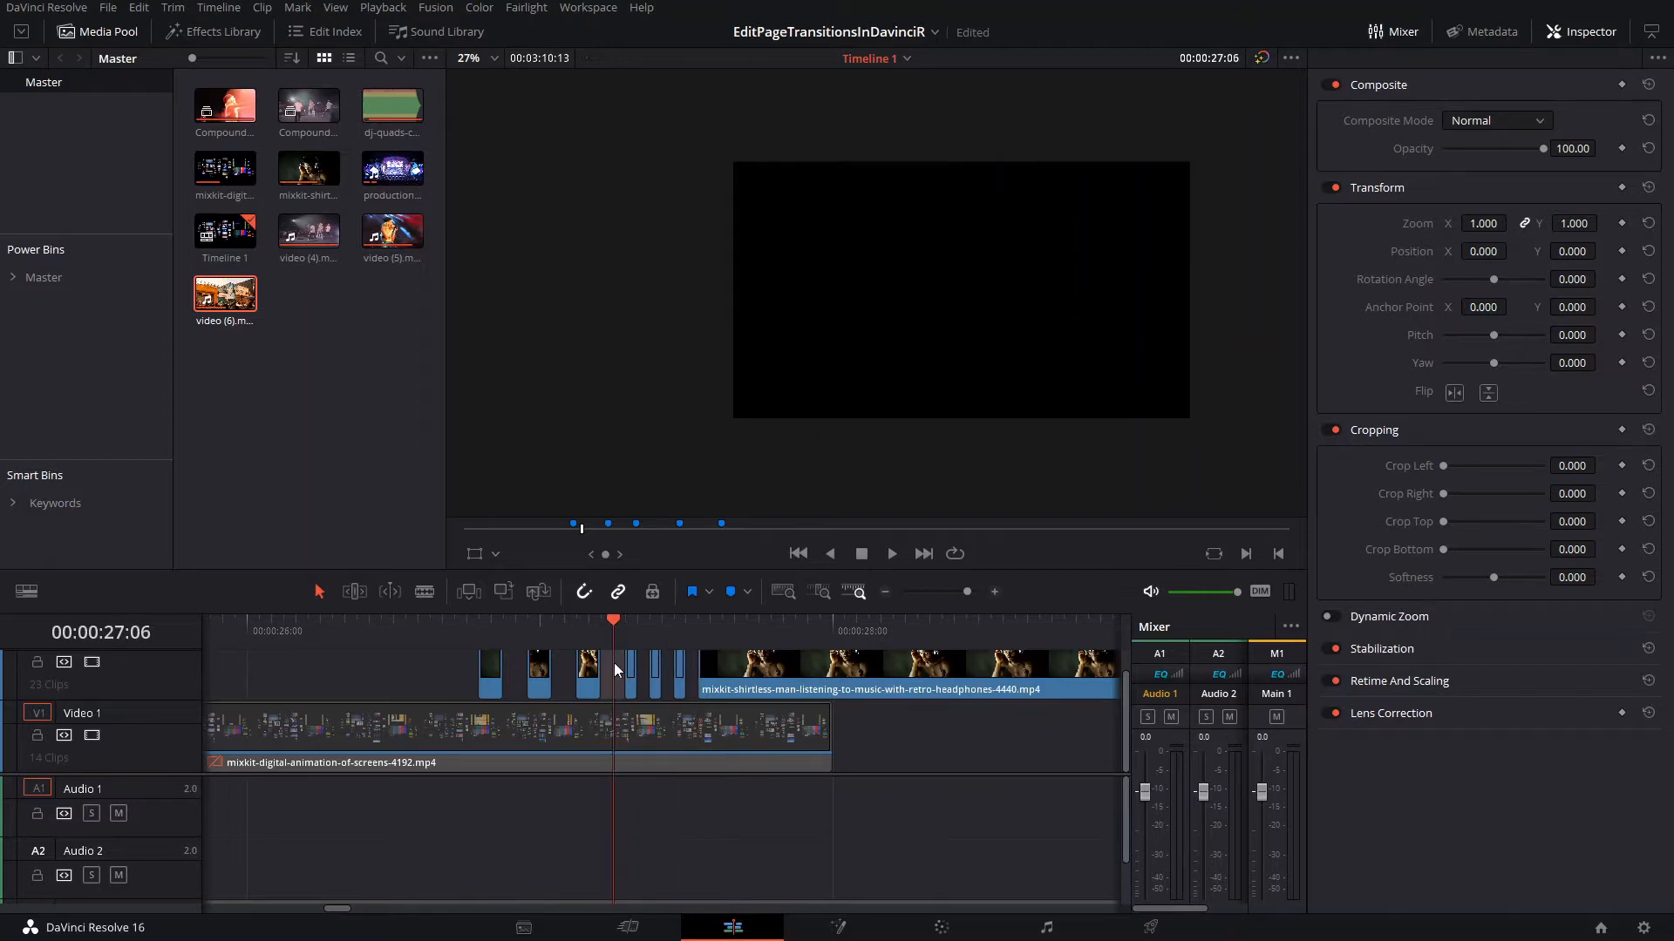
pyautogui.click(776, 669)
pyautogui.press('Right')
pyautogui.press('Right')
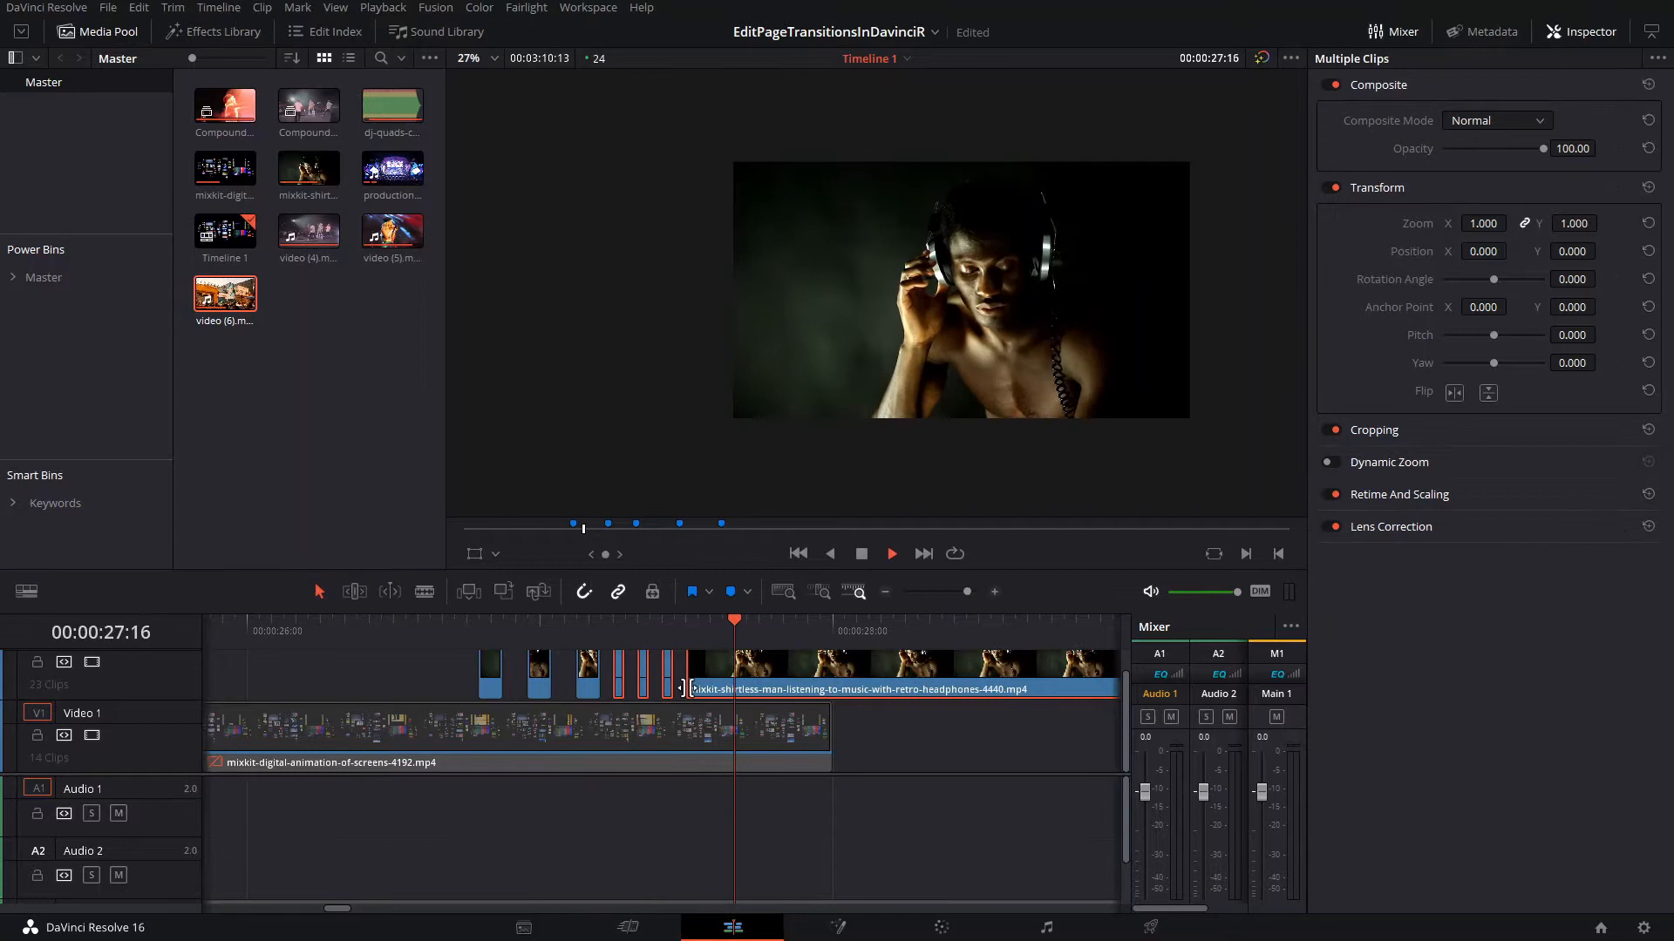
pyautogui.press('space')
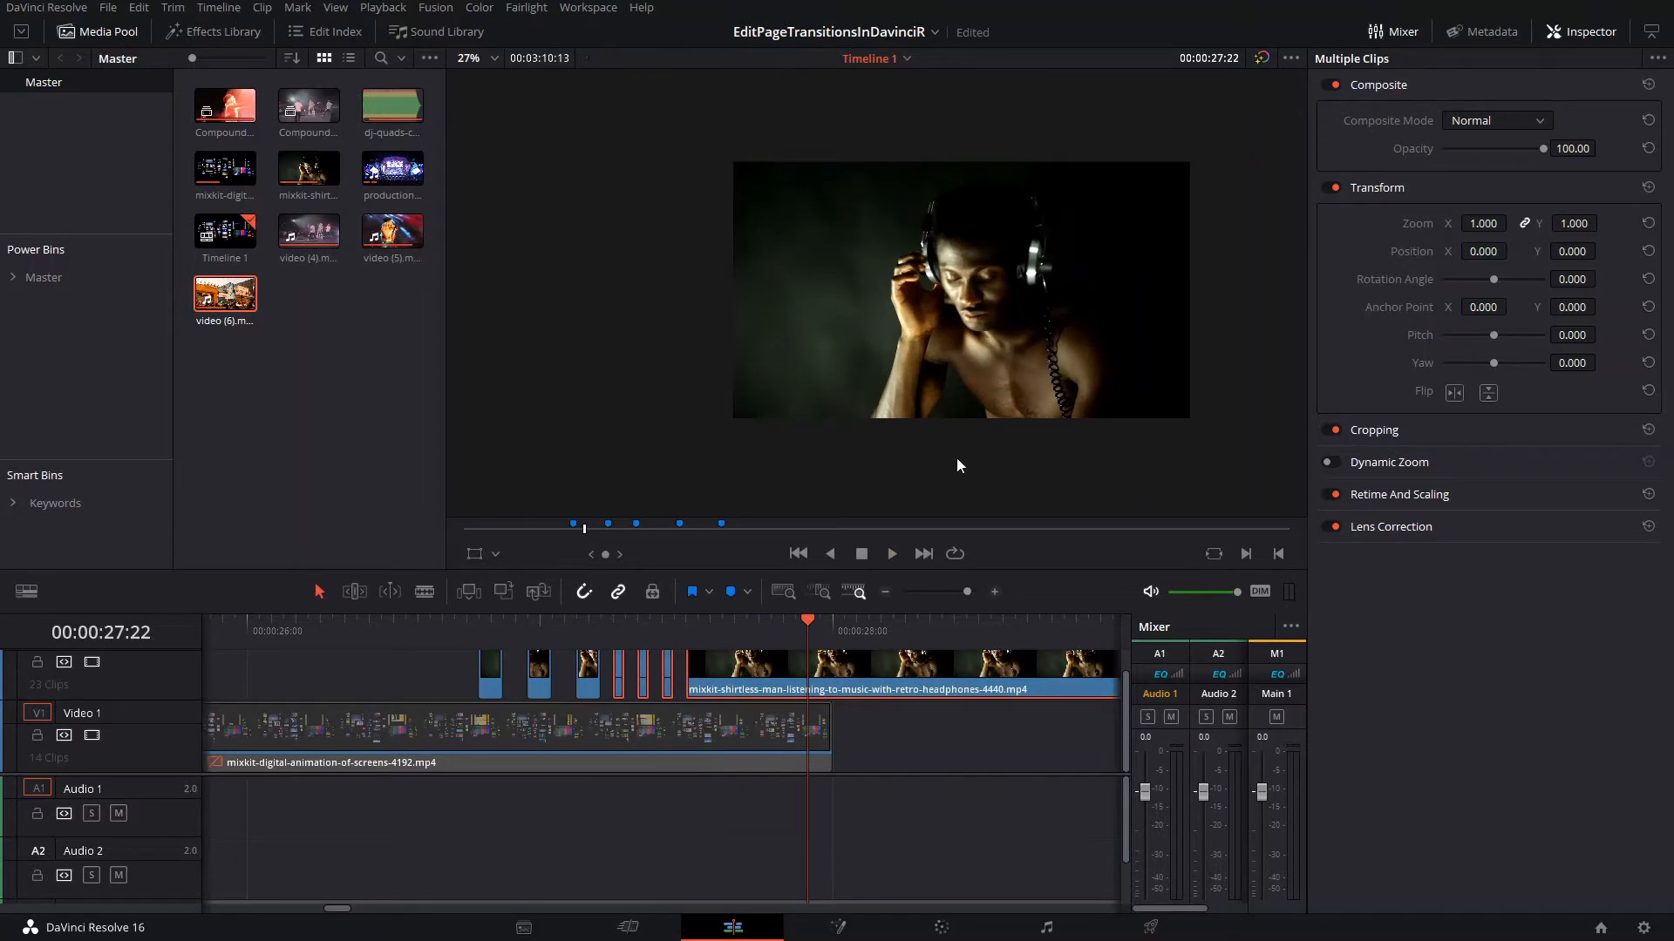
# Re-enable the digital animation clip on Video 1 and play the flicker transition
pyautogui.click(426, 629)
pyautogui.click(428, 725)
pyautogui.press('d')
pyautogui.click(378, 631)
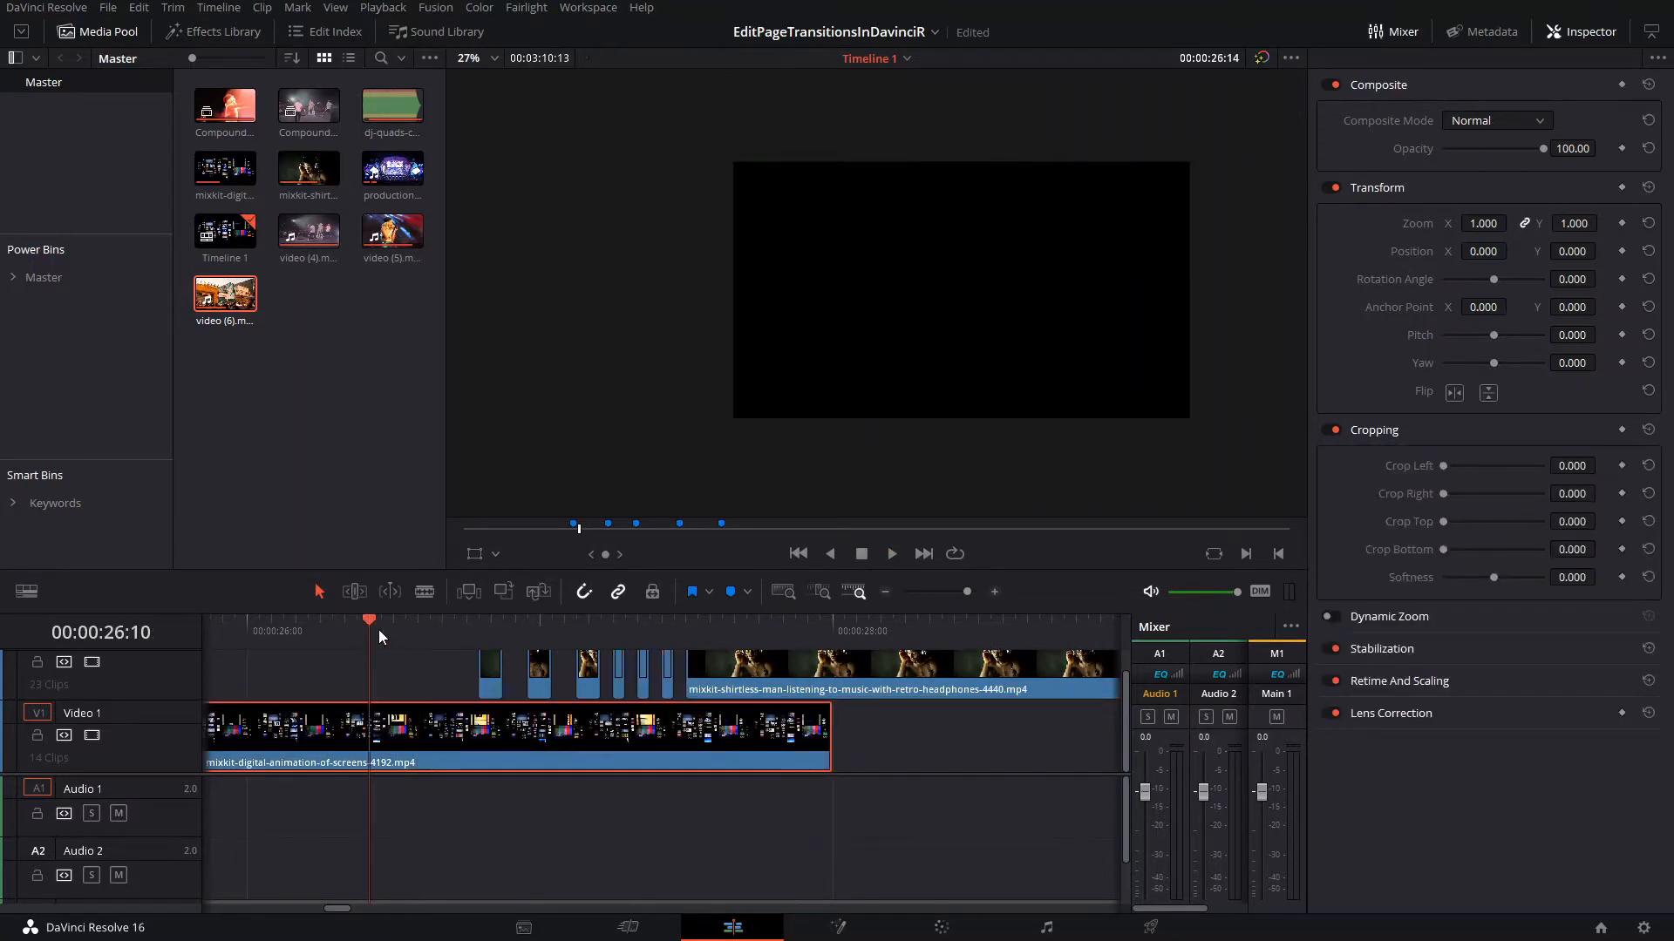
pyautogui.press('space')
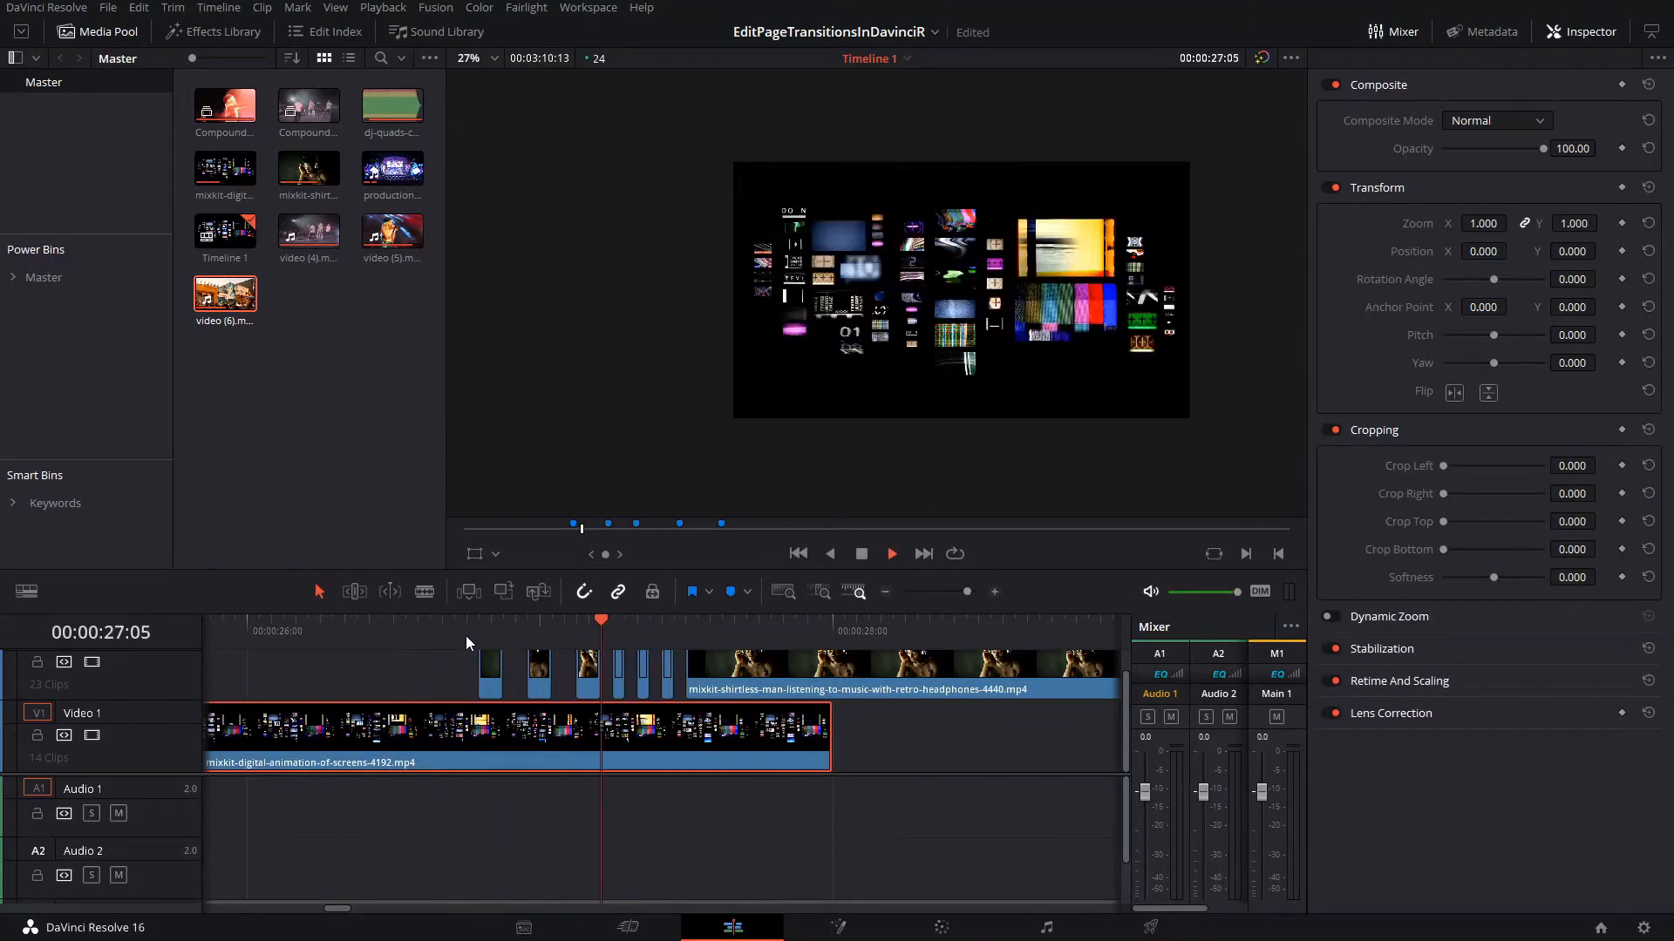
pyautogui.press('space')
pyautogui.scroll(-3, 902, 396)
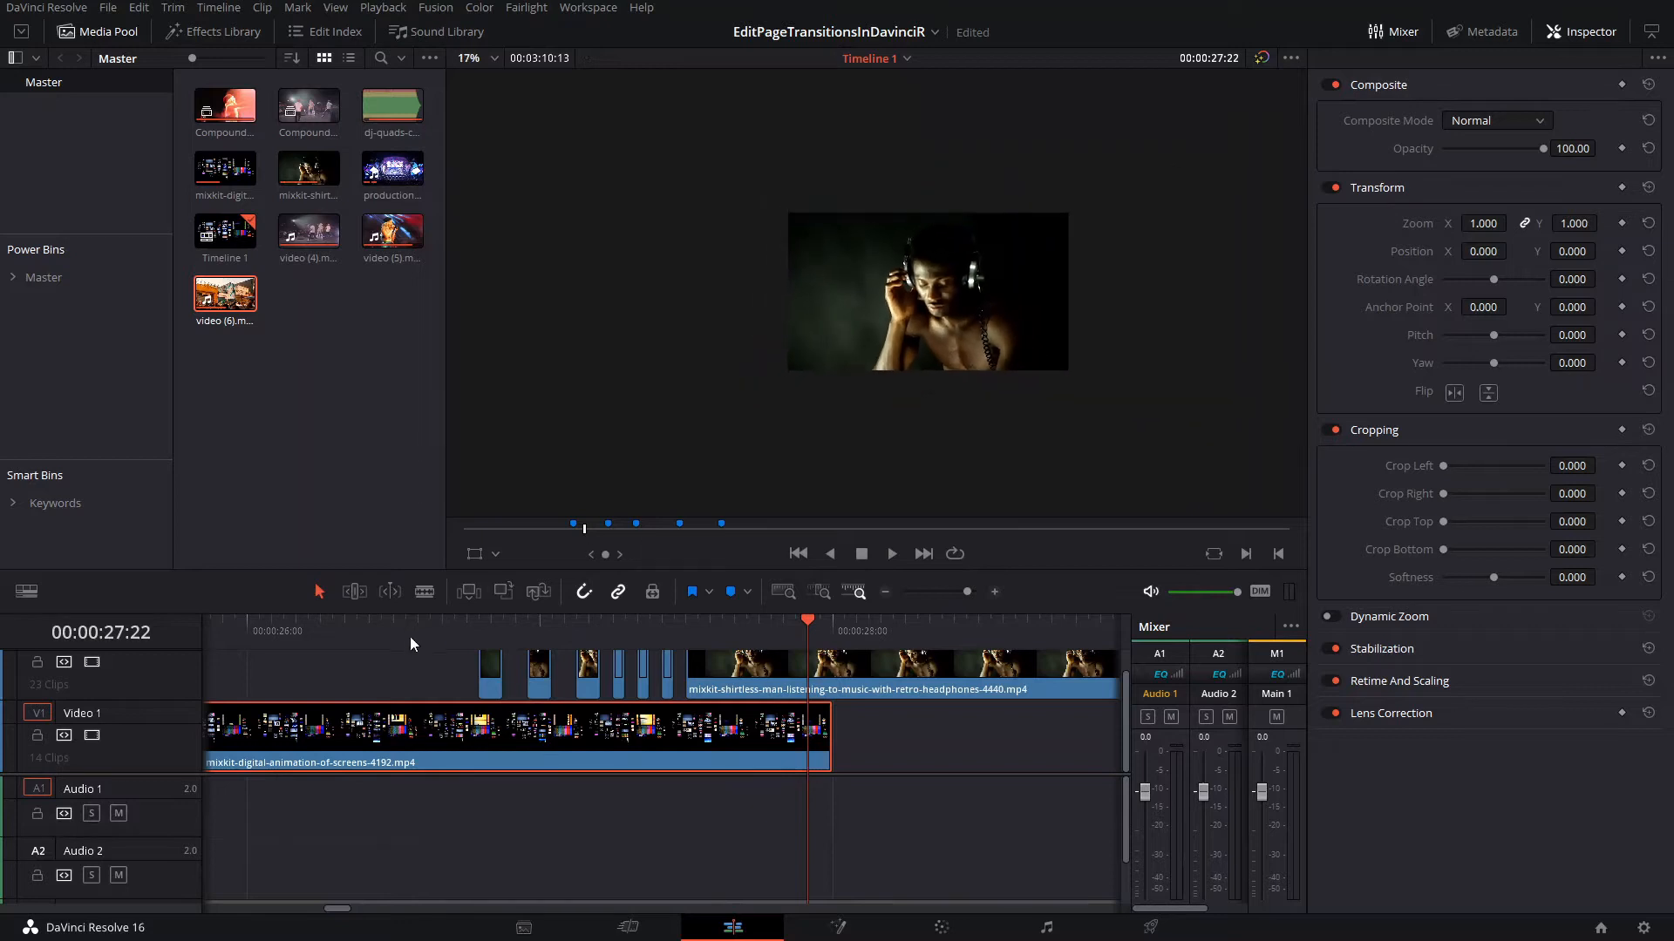
pyautogui.click(454, 635)
pyautogui.press('space')
pyautogui.press('space')
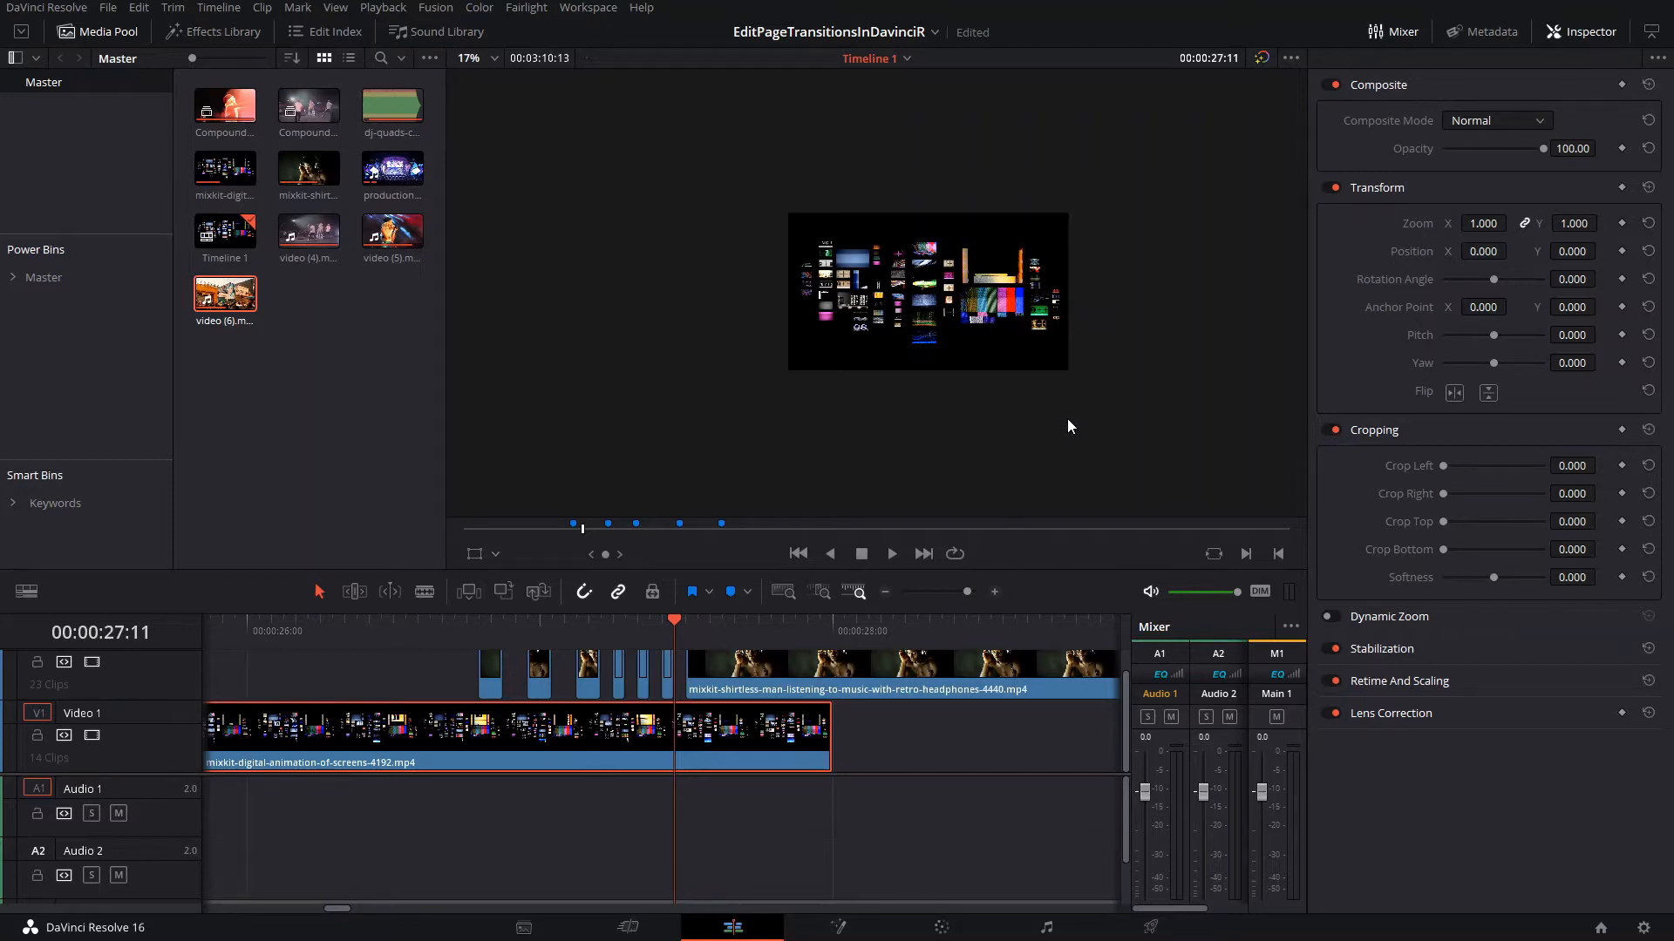
# Add Position keyframes at 00:00:33:07 to the headphones clip on Video 2 and the video (5).mp4 clip beneath it
pyautogui.hscroll(10, 800, 734)
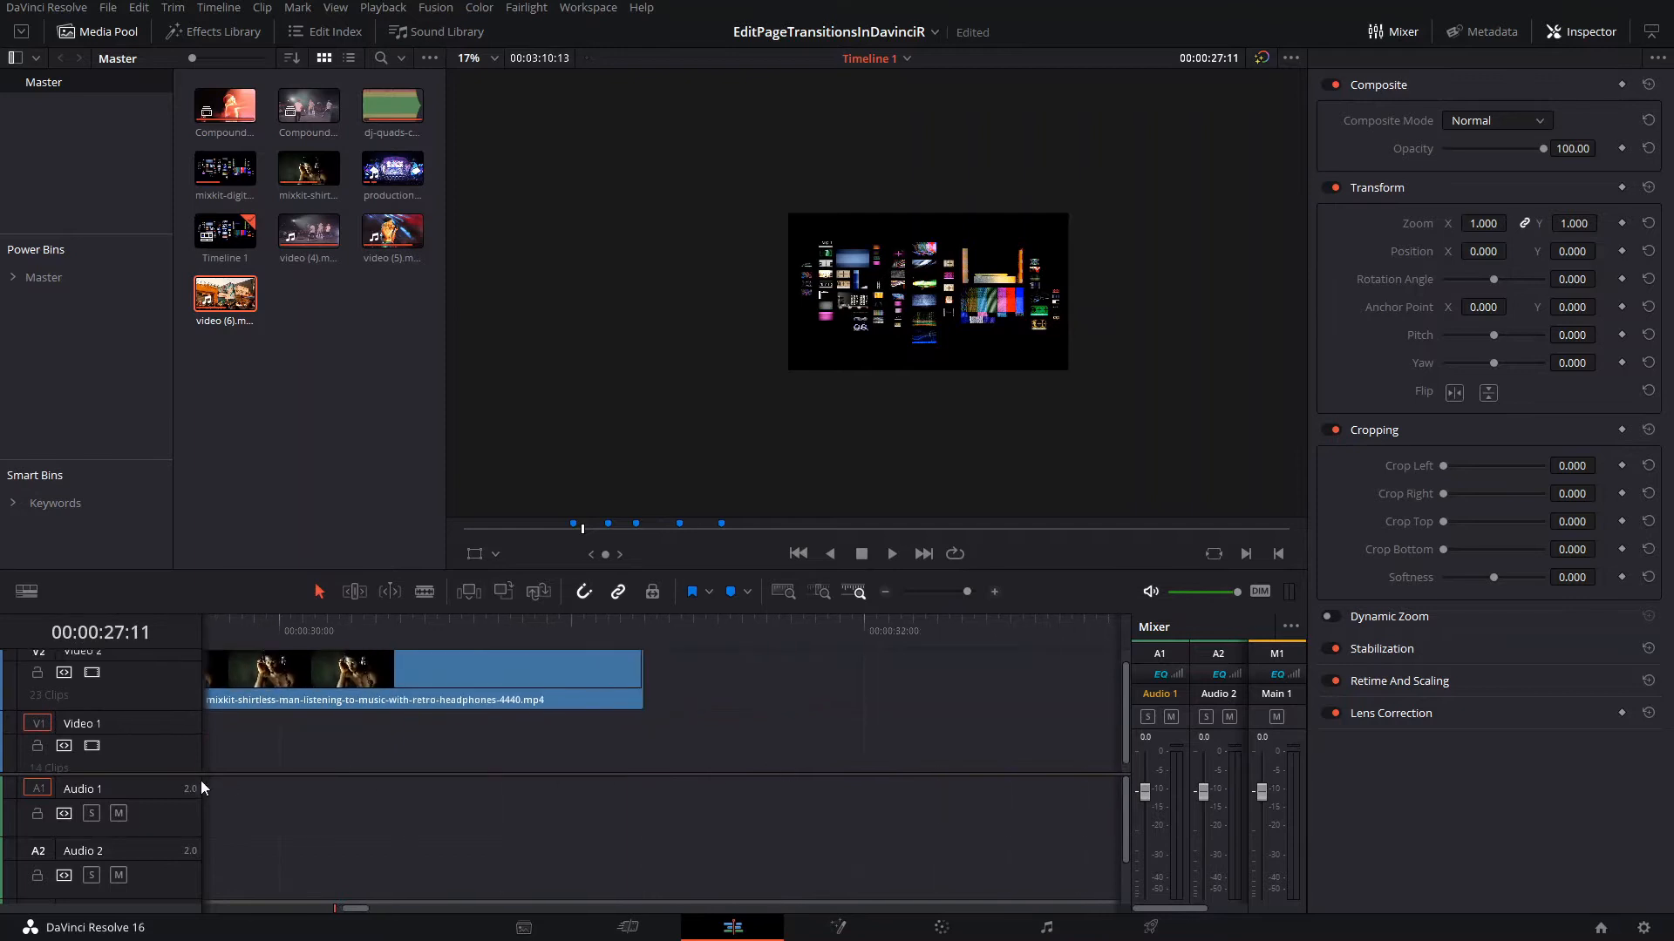
pyautogui.hscroll(10, 377, 760)
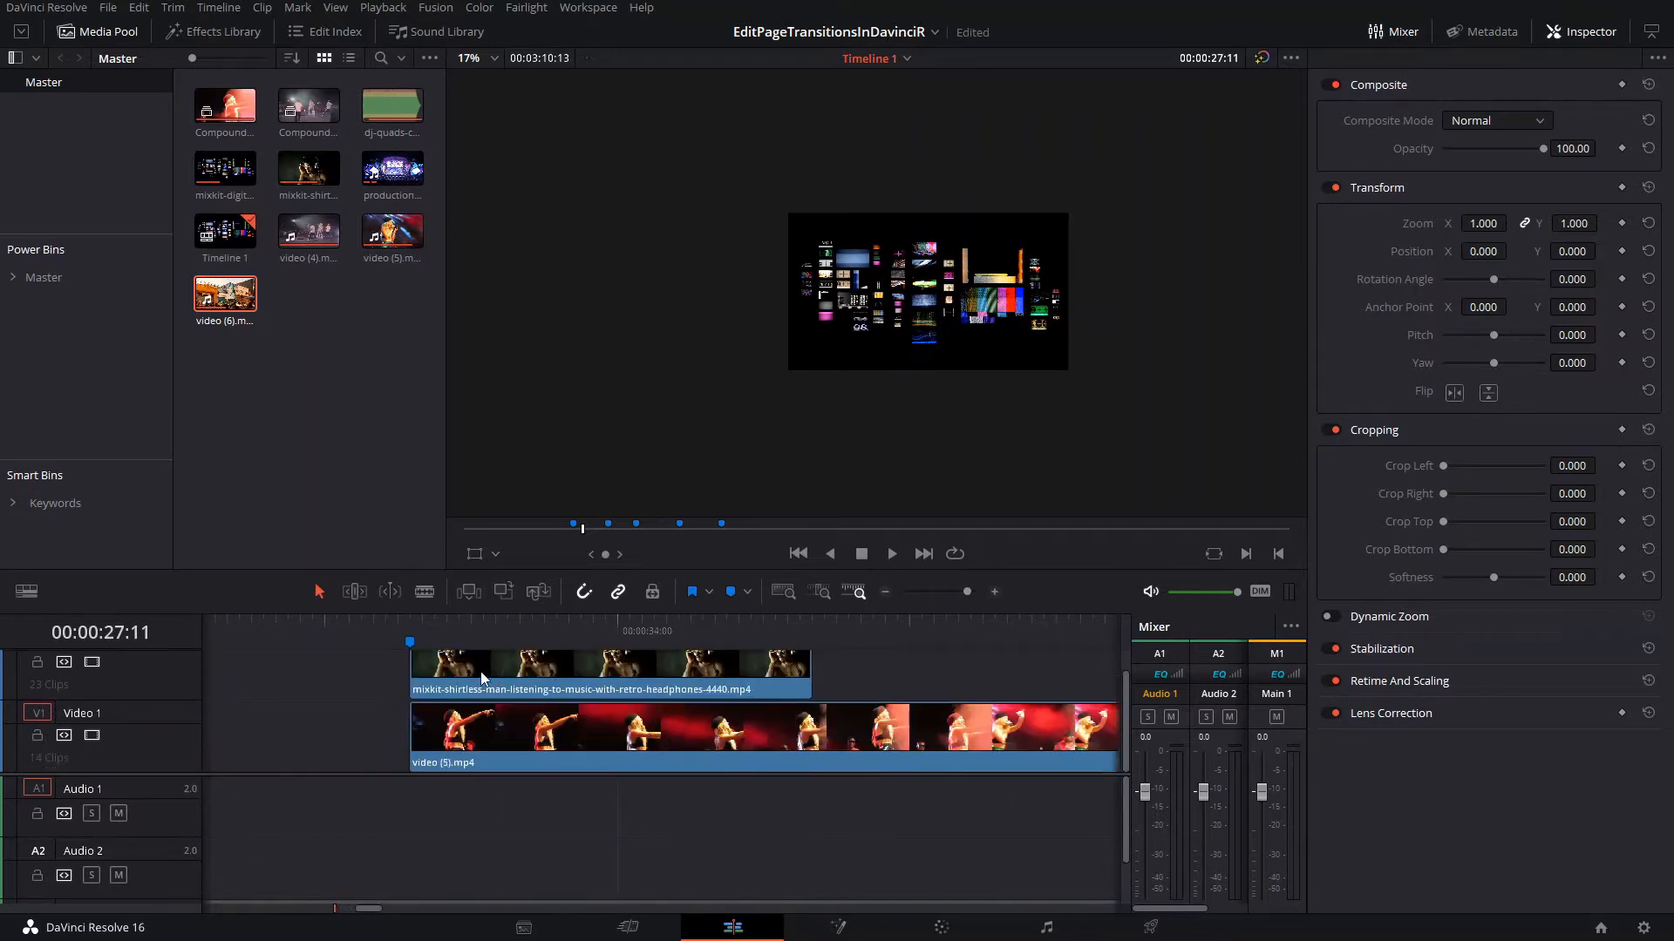
pyautogui.hotkey('ctrl', 's')
pyautogui.click(409, 627)
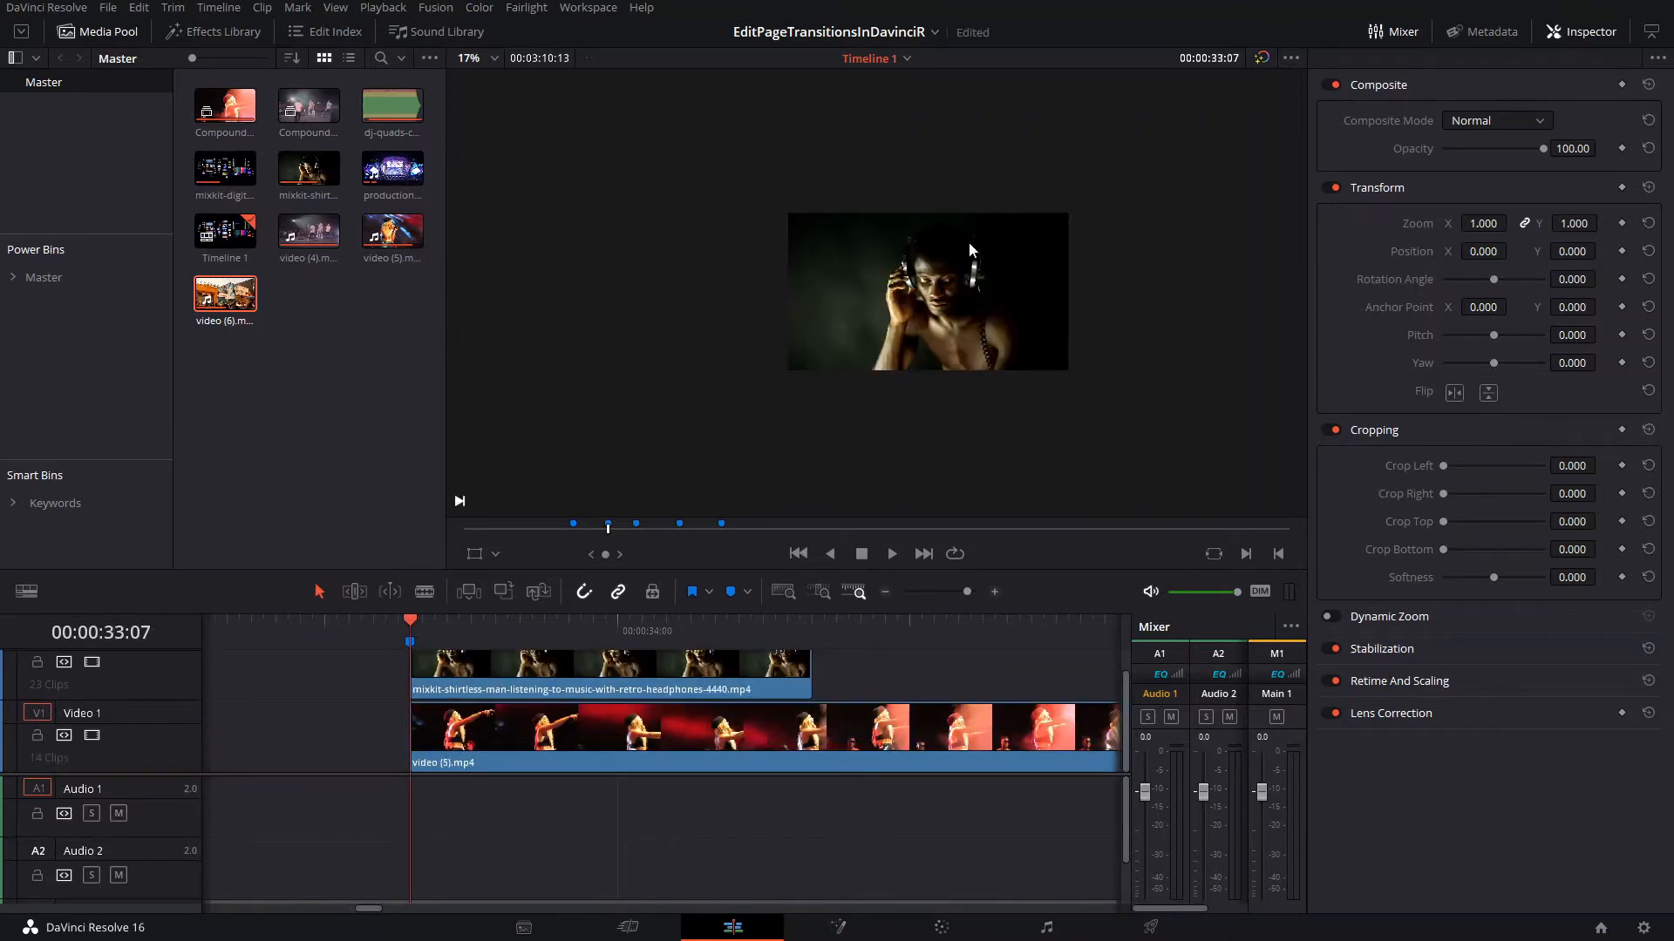
pyautogui.click(576, 669)
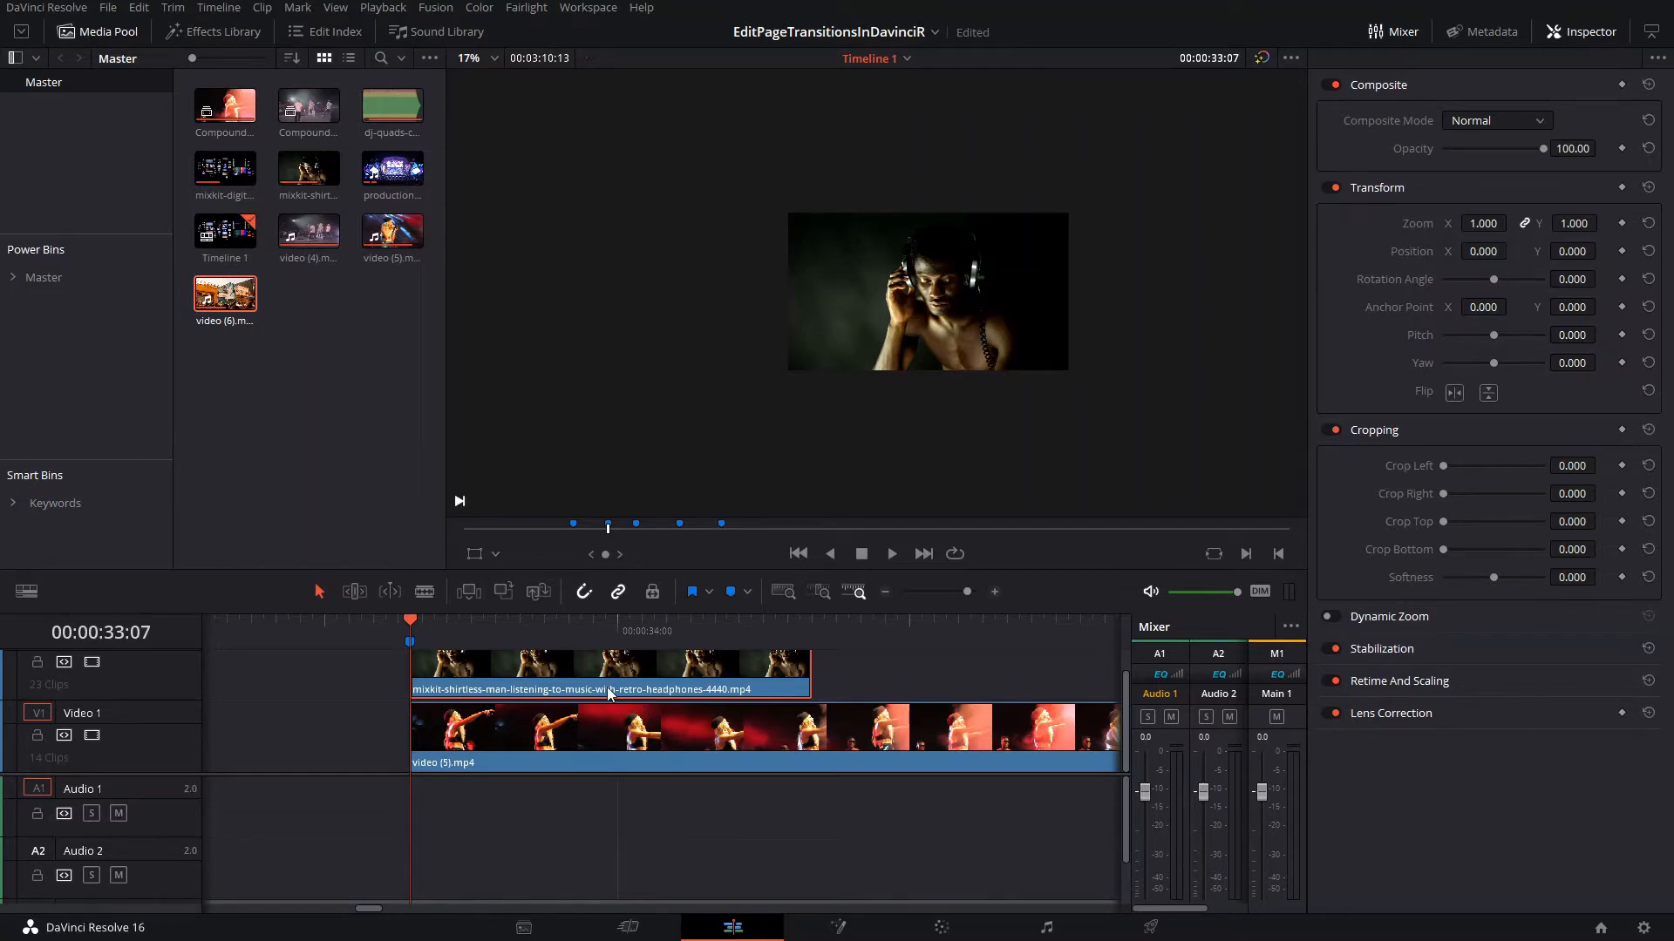
pyautogui.click(1621, 251)
pyautogui.click(639, 722)
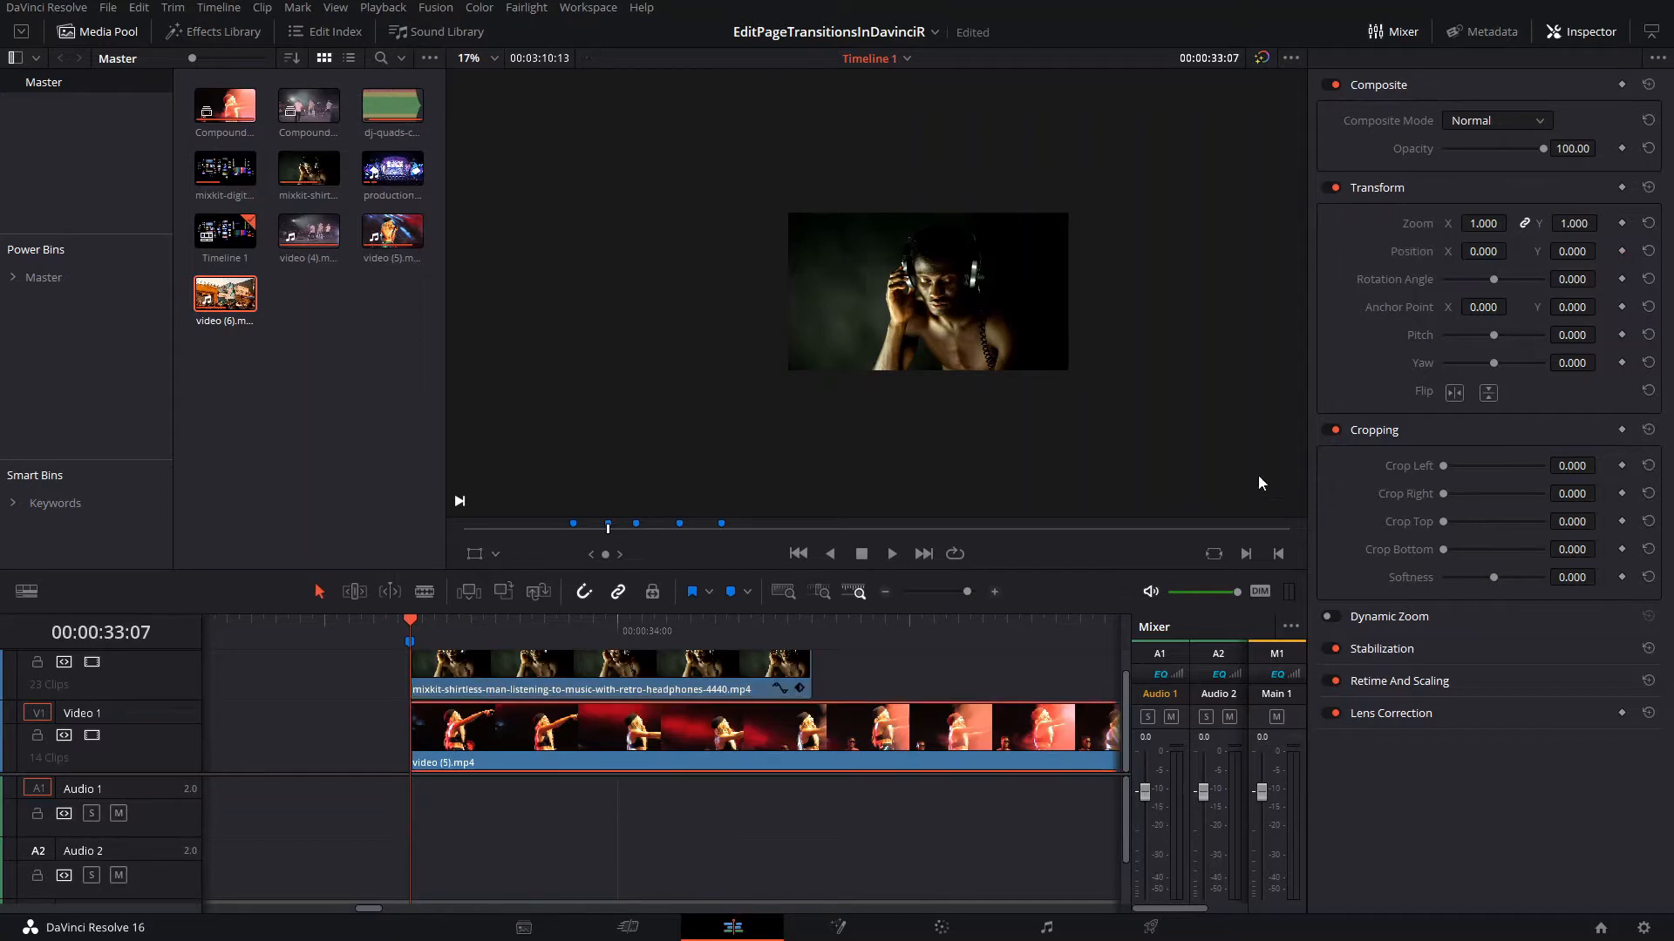
pyautogui.click(1621, 252)
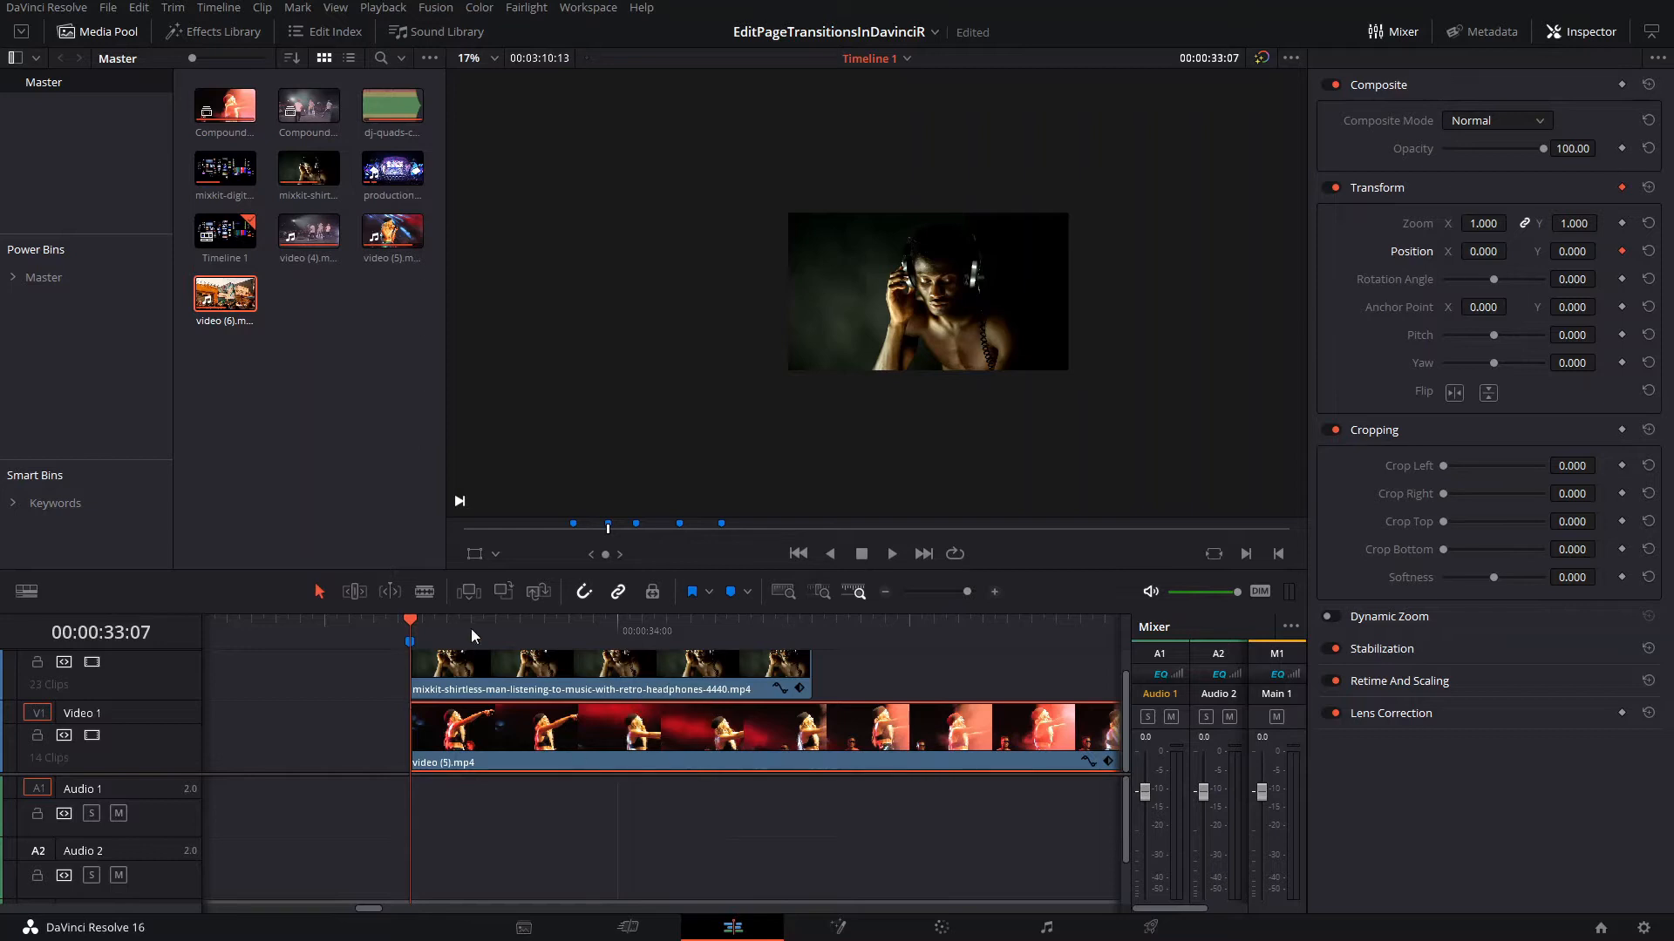
# Keyframe the headphones clip's Position X at -2000 six frames further on, at 00:00:33:13
pyautogui.click(559, 676)
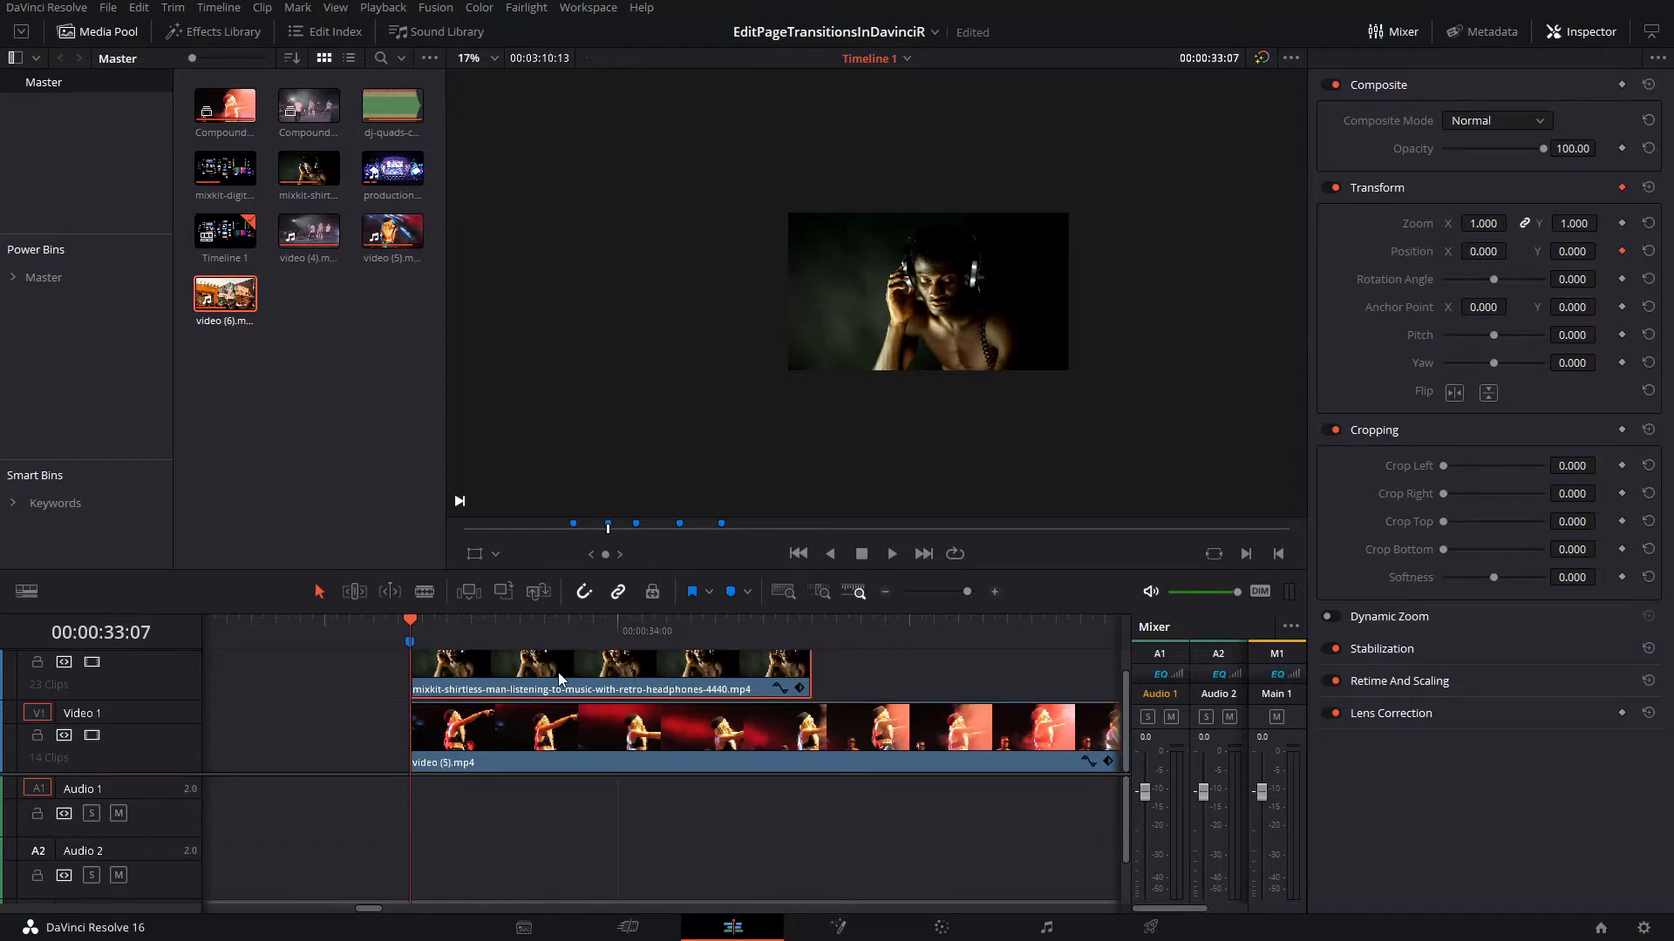
pyautogui.press('Right')
pyautogui.press('Right')
pyautogui.press('Right')
pyautogui.press('Right')
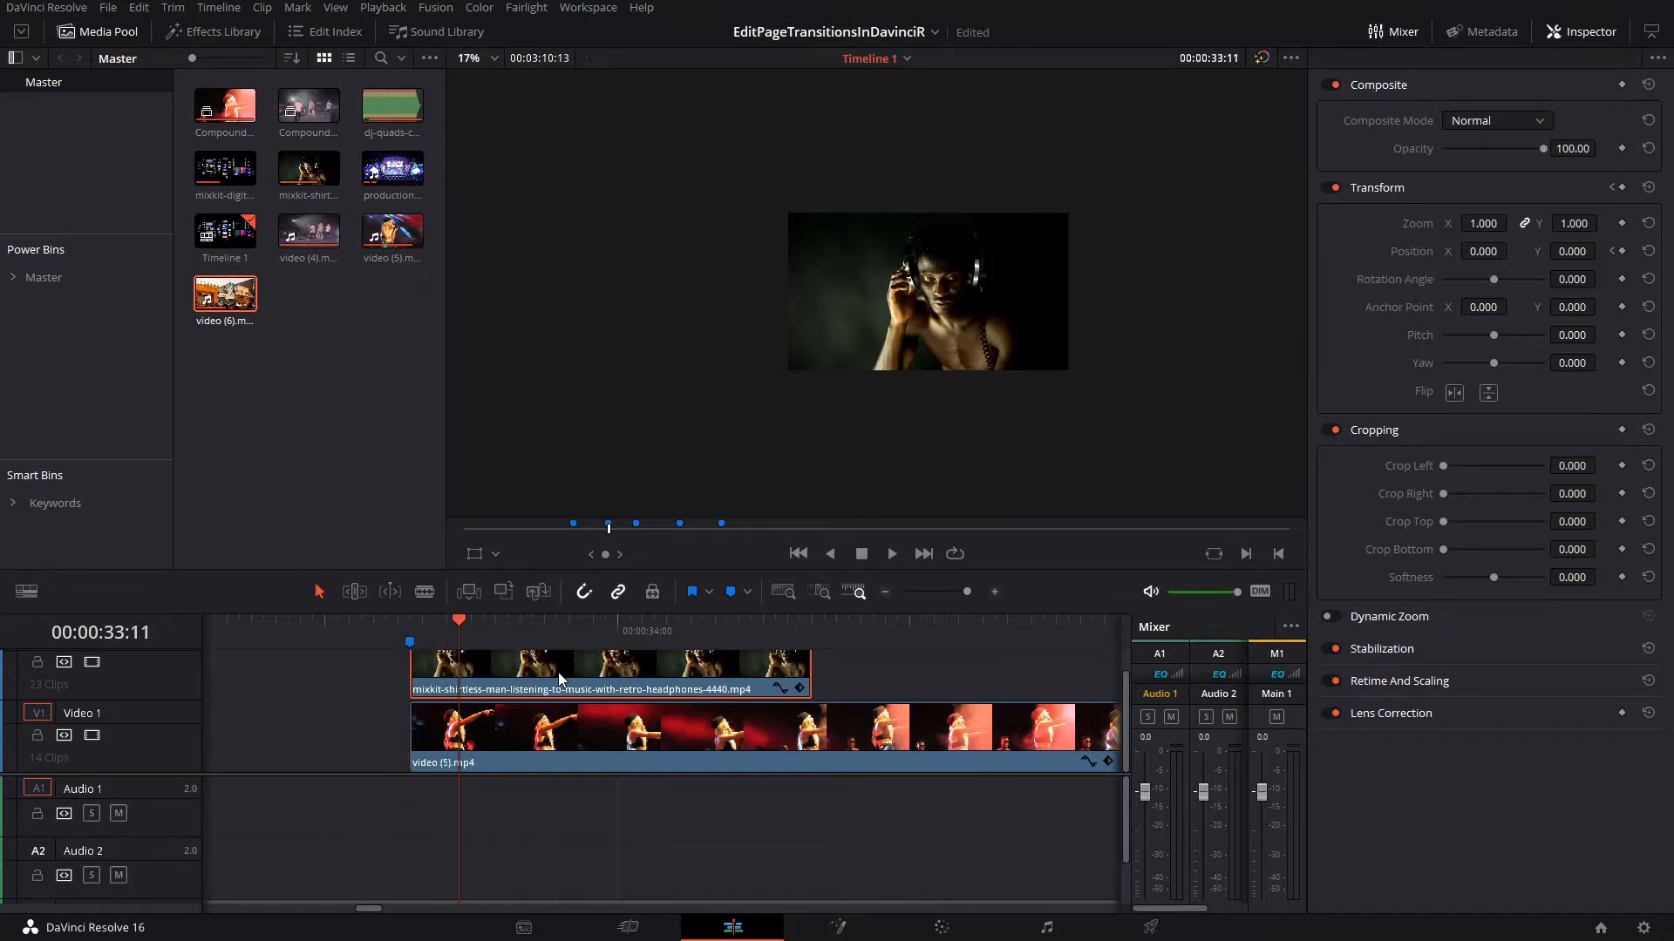
pyautogui.press('Right')
pyautogui.press('Right')
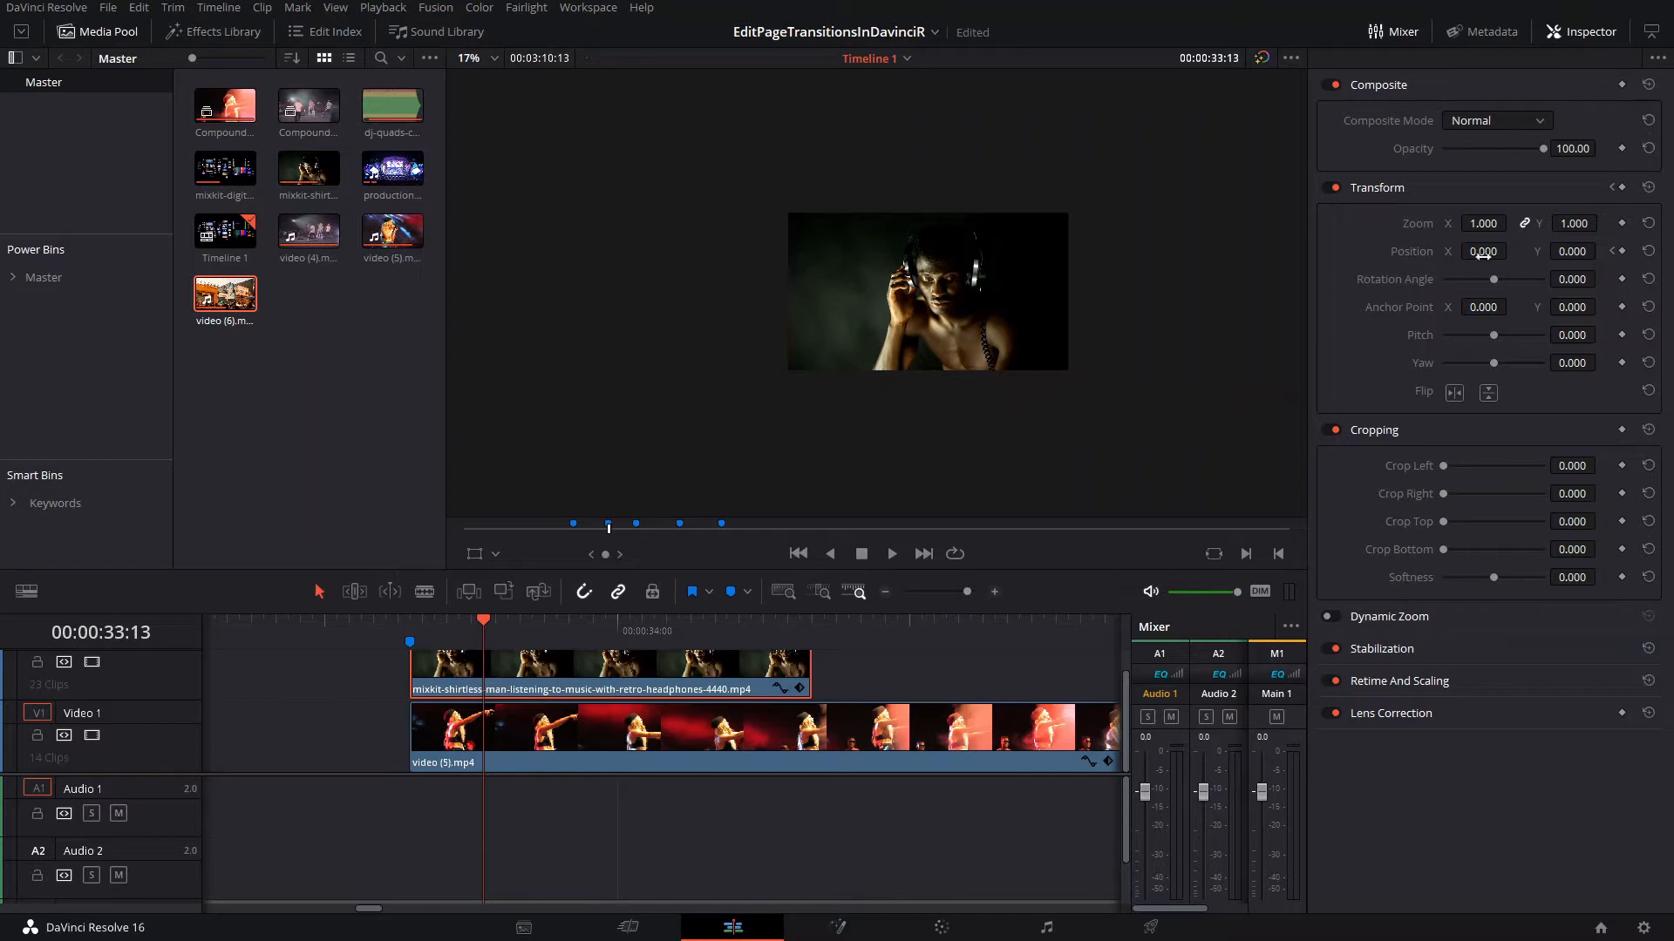
pyautogui.moveTo(1484, 253); pyautogui.dragTo(1101, 253)
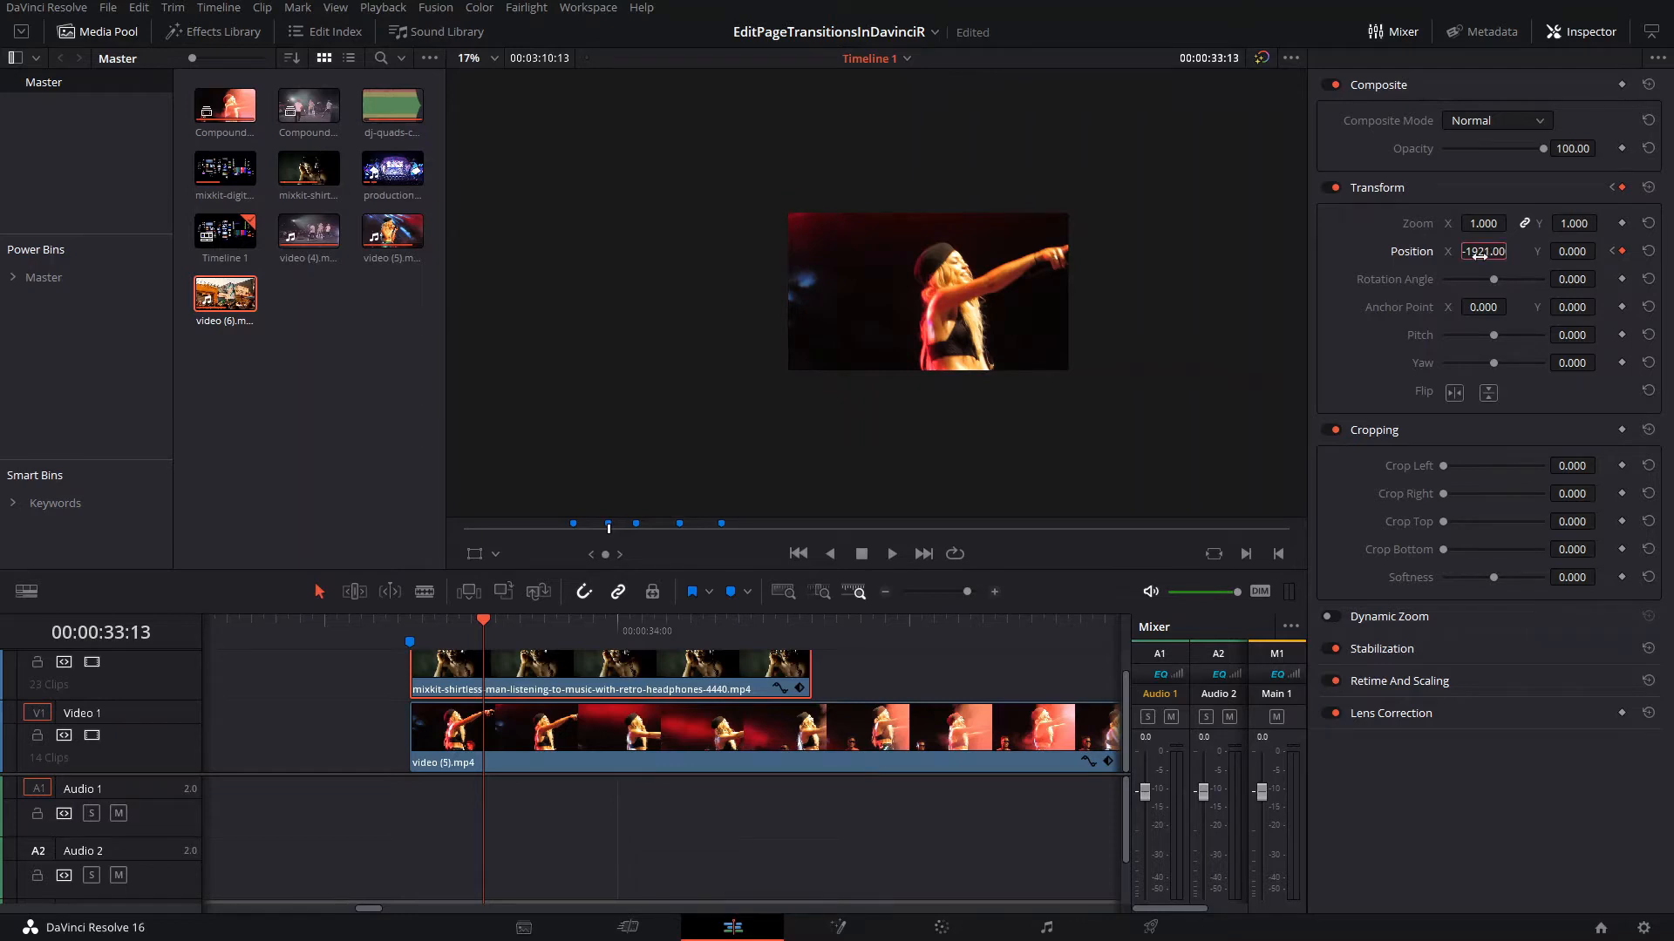
pyautogui.click(1480, 253)
pyautogui.write('-2000')
pyautogui.press('Return')
# Add a Position keyframe to video (5).mp4 at 00:00:33:13 and set its Position X at the 00:00:33:07 keyframe to 1000
pyautogui.click(897, 744)
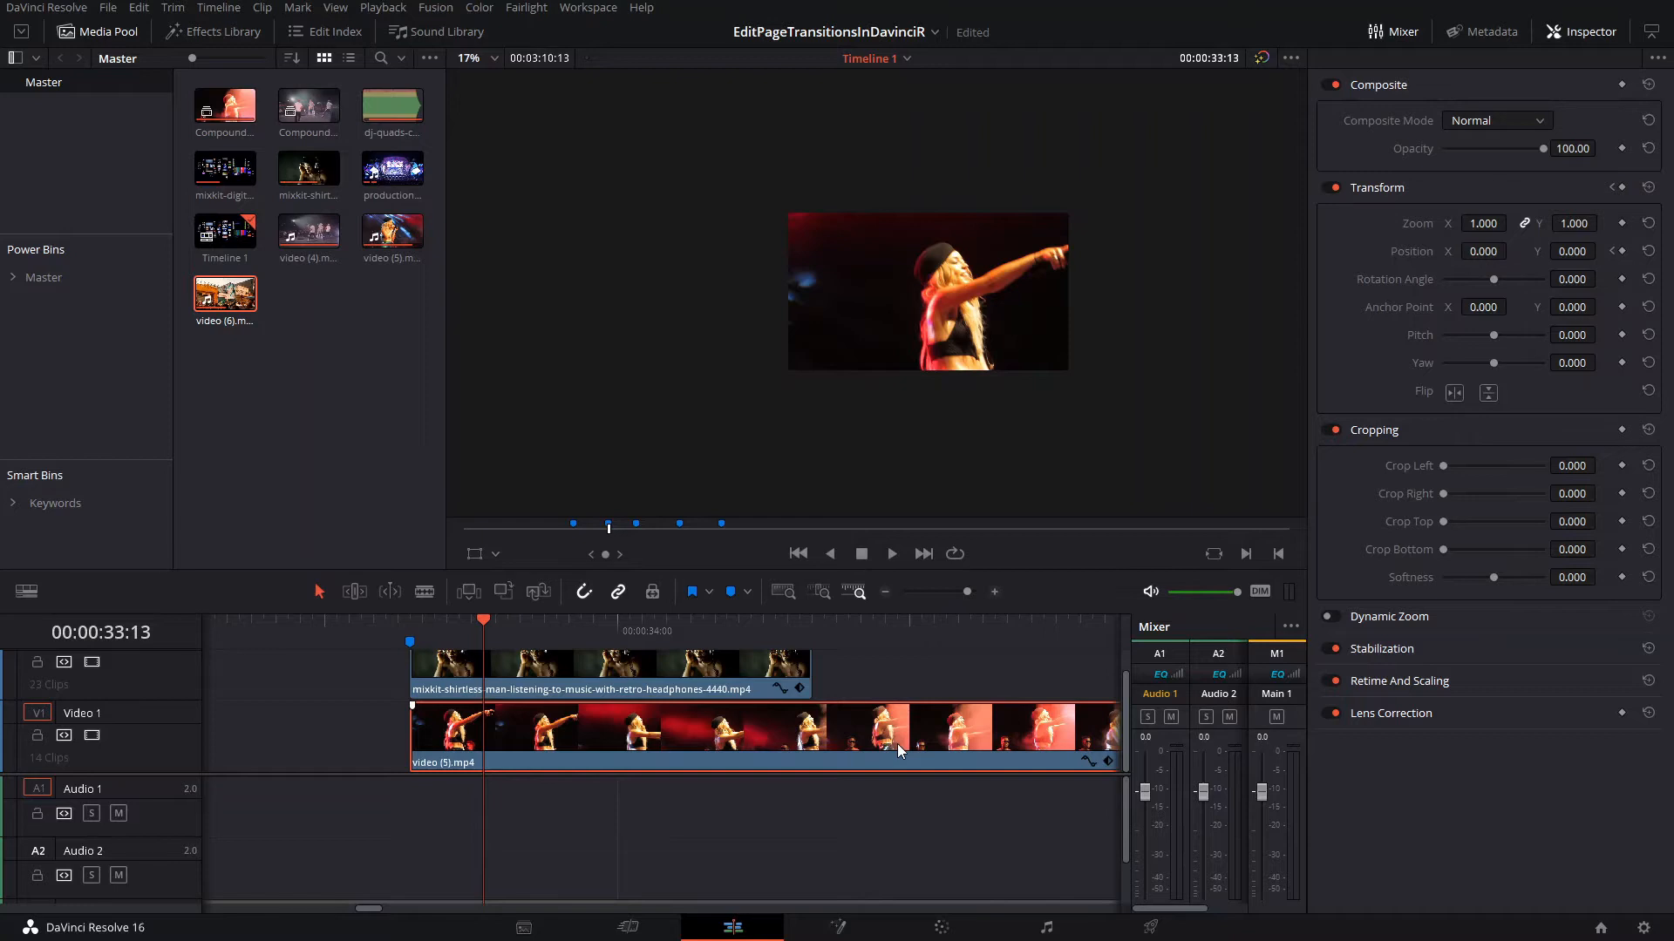
pyautogui.click(1619, 253)
pyautogui.click(1611, 251)
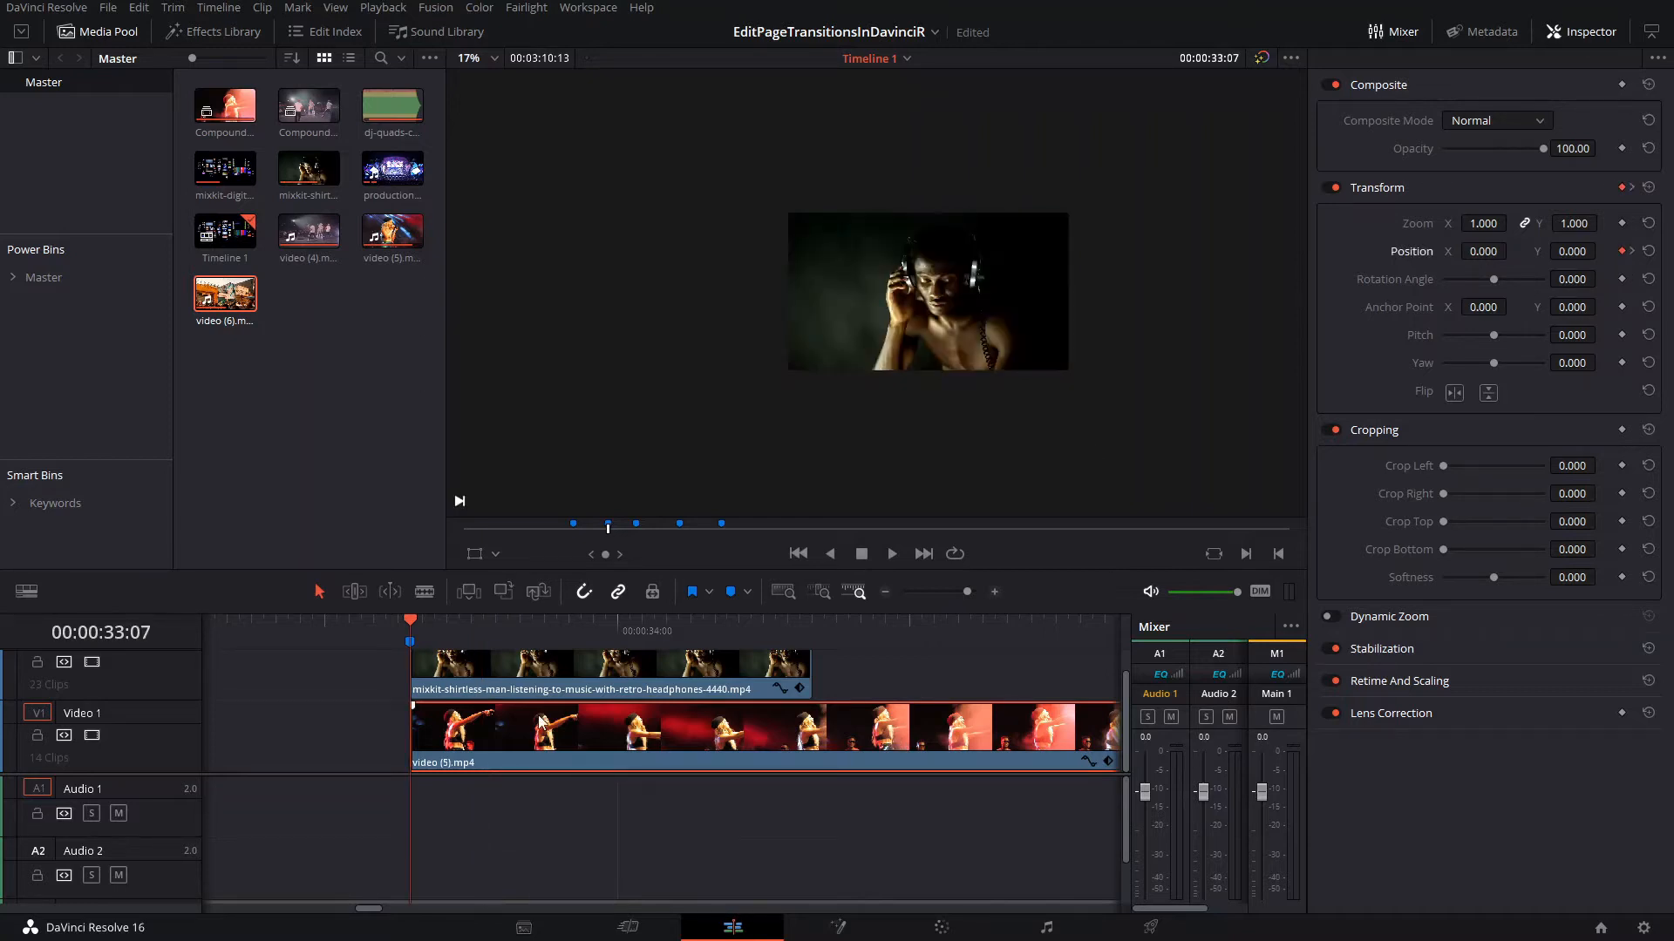
pyautogui.click(1496, 251)
pyautogui.write('1000')
pyautogui.press('Return')
# Play the slide transition and return the playhead to 00:00:33:07
pyautogui.click(896, 683)
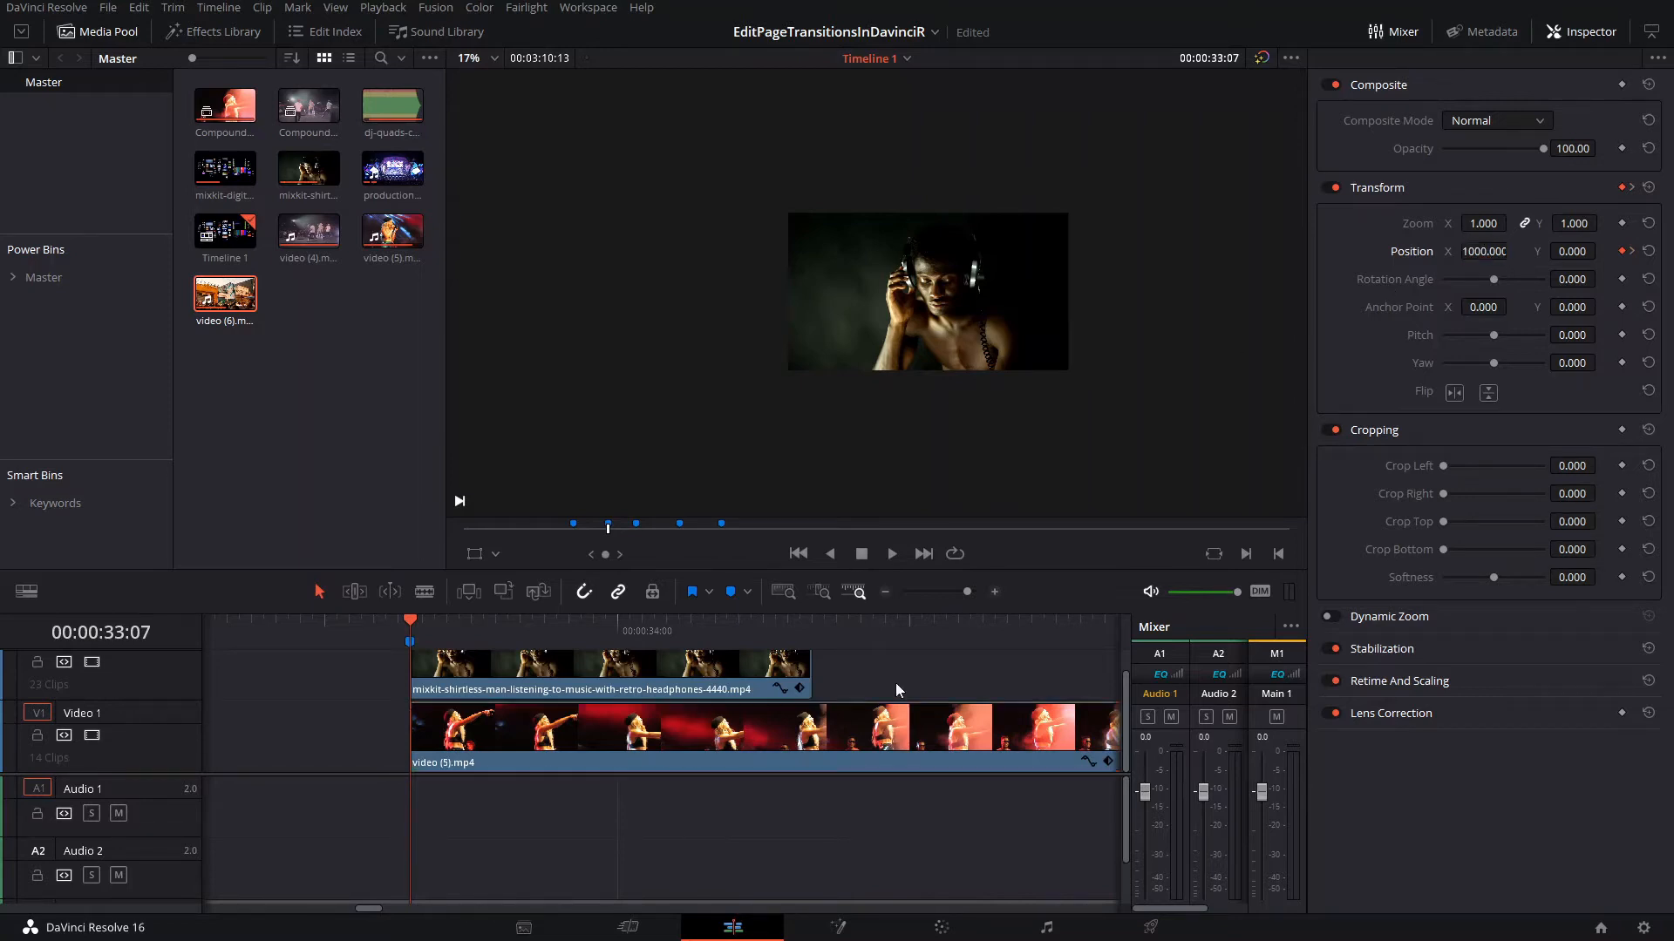
pyautogui.press('space')
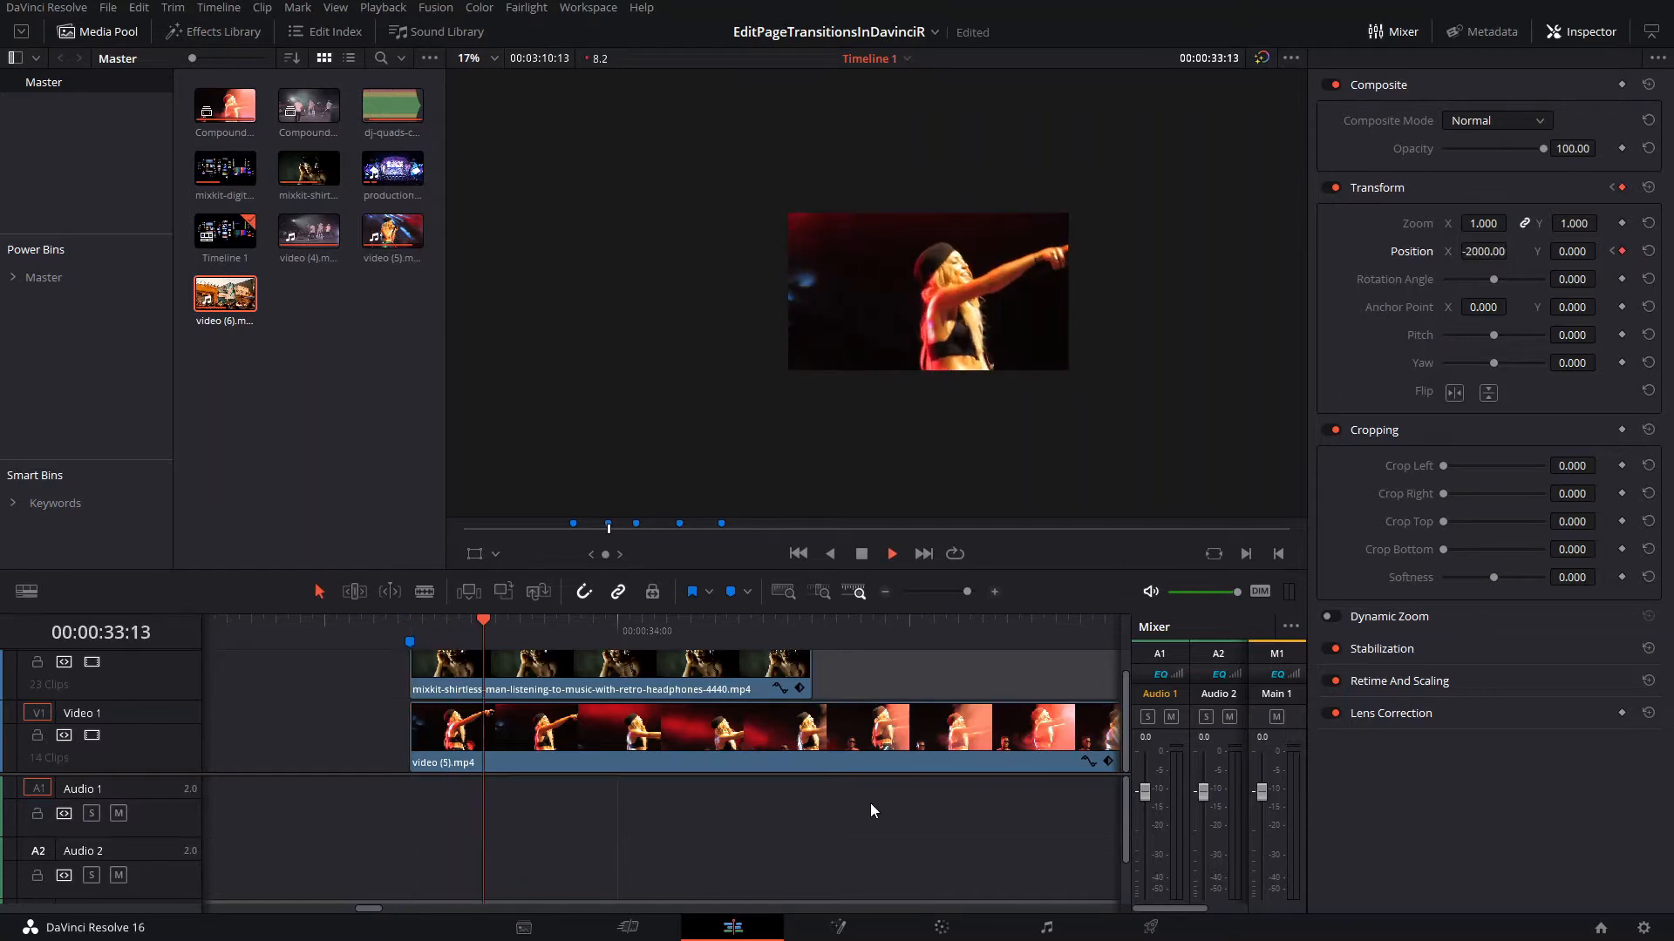
pyautogui.click(410, 617)
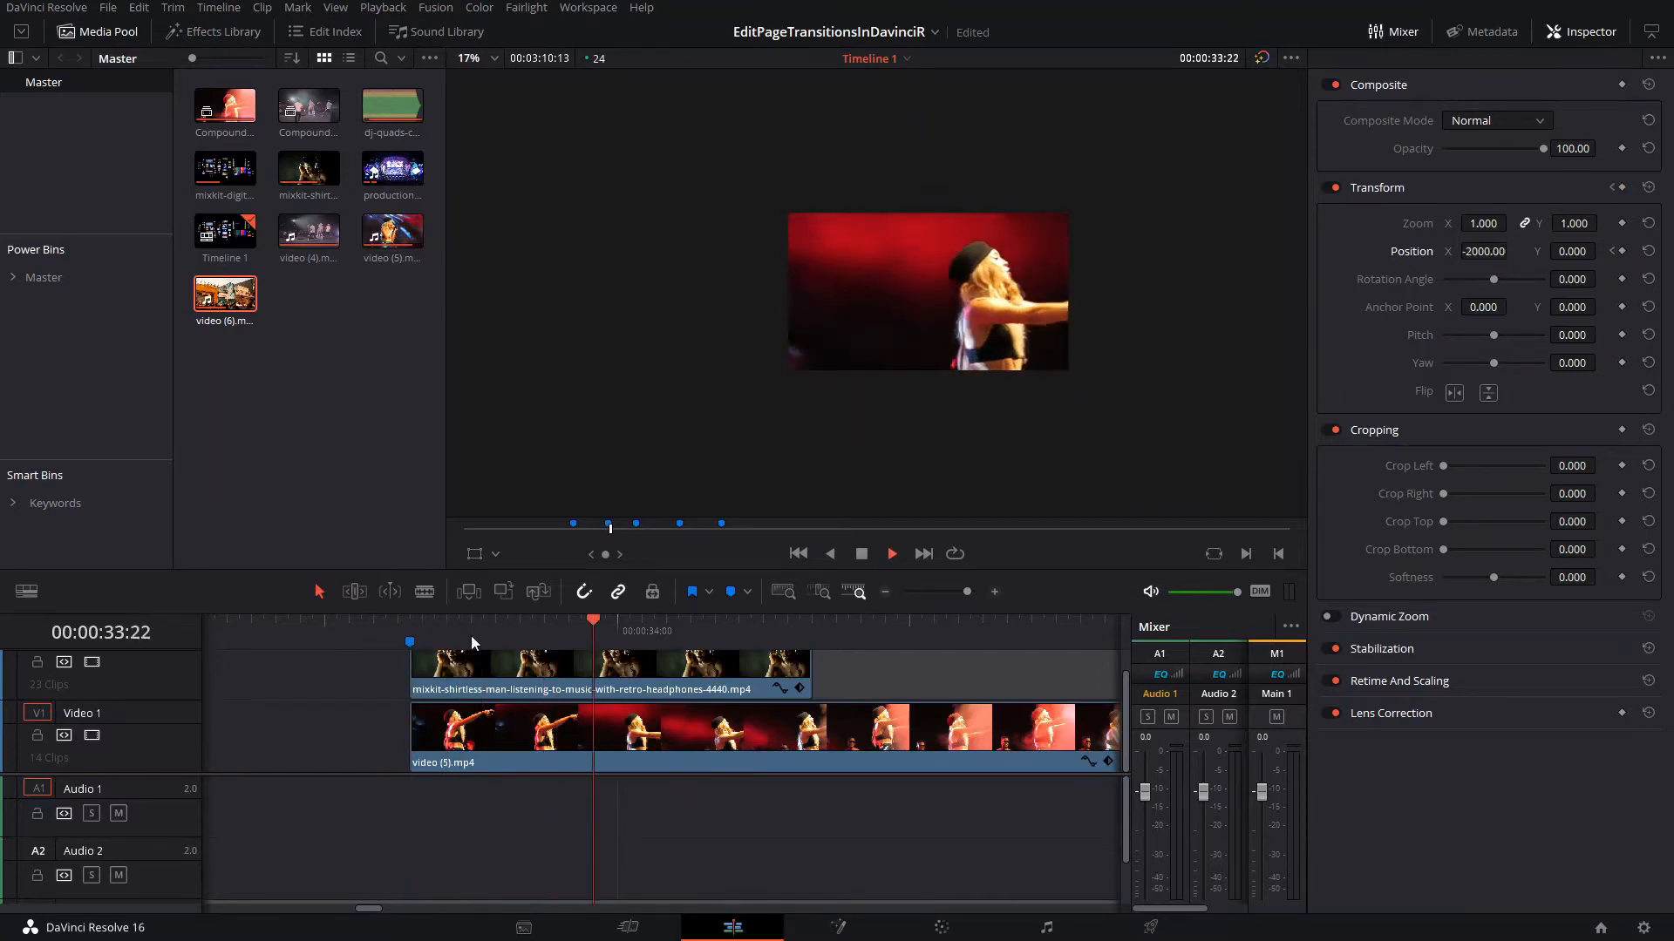
pyautogui.click(406, 630)
pyautogui.click(424, 619)
# Set the Position X of video (5).mp4 to 2000 at the 00:00:33:07 keyframe
pyautogui.click(523, 725)
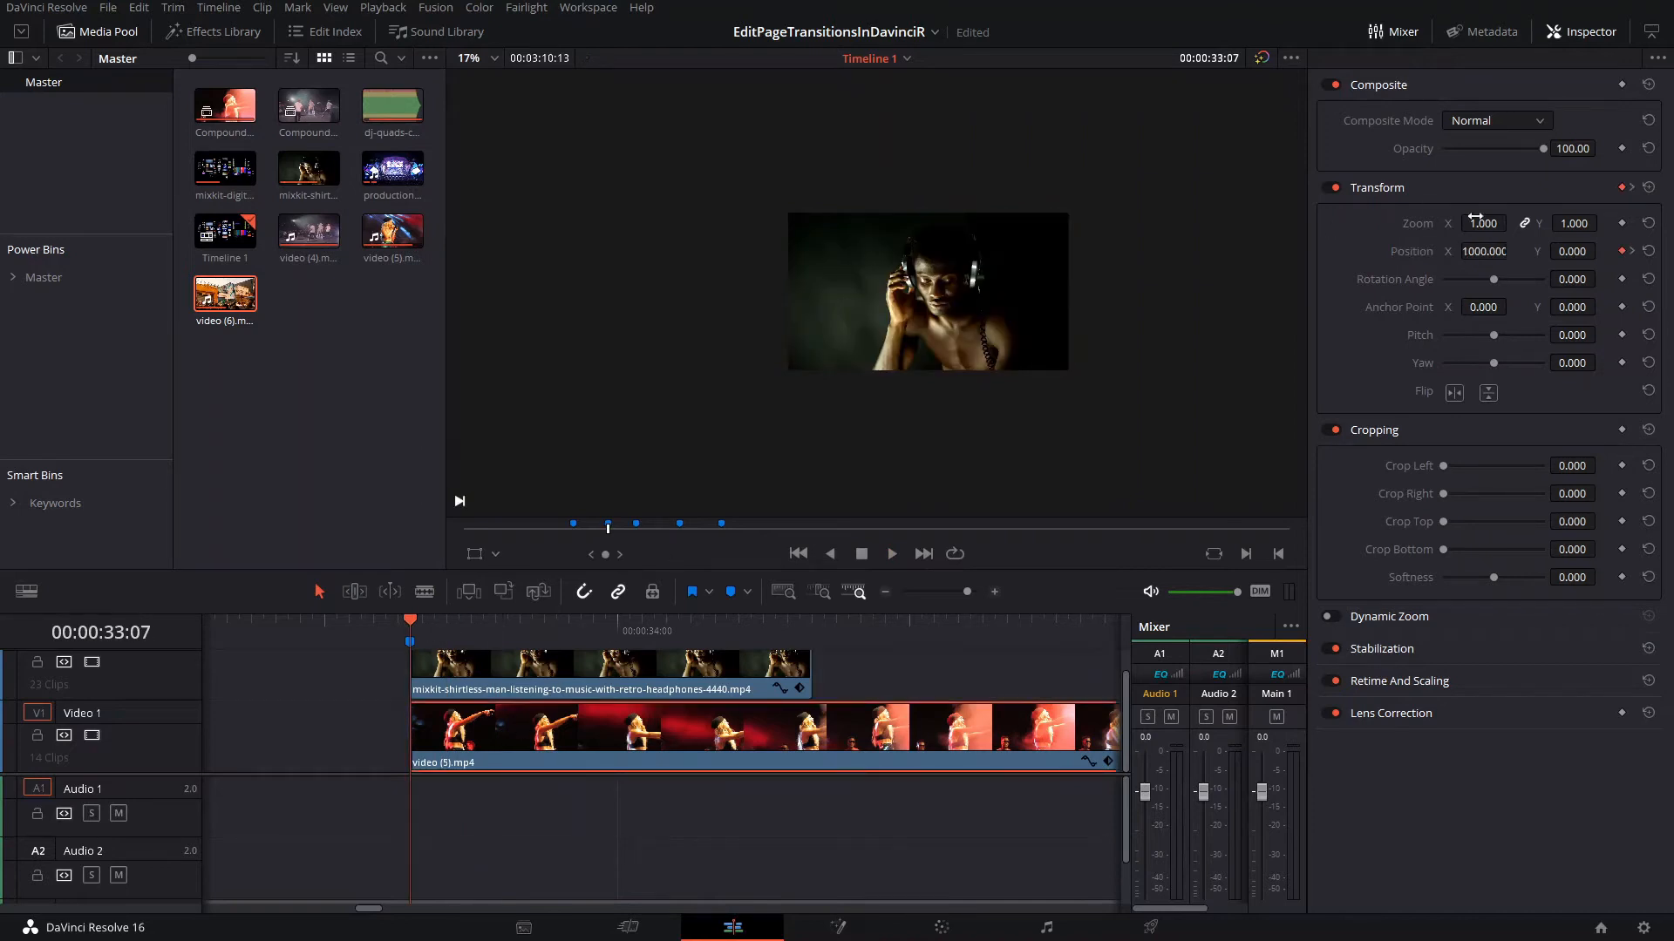
pyautogui.doubleClick(1482, 253)
pyautogui.write('200')
pyautogui.press('Return')
pyautogui.click(1006, 662)
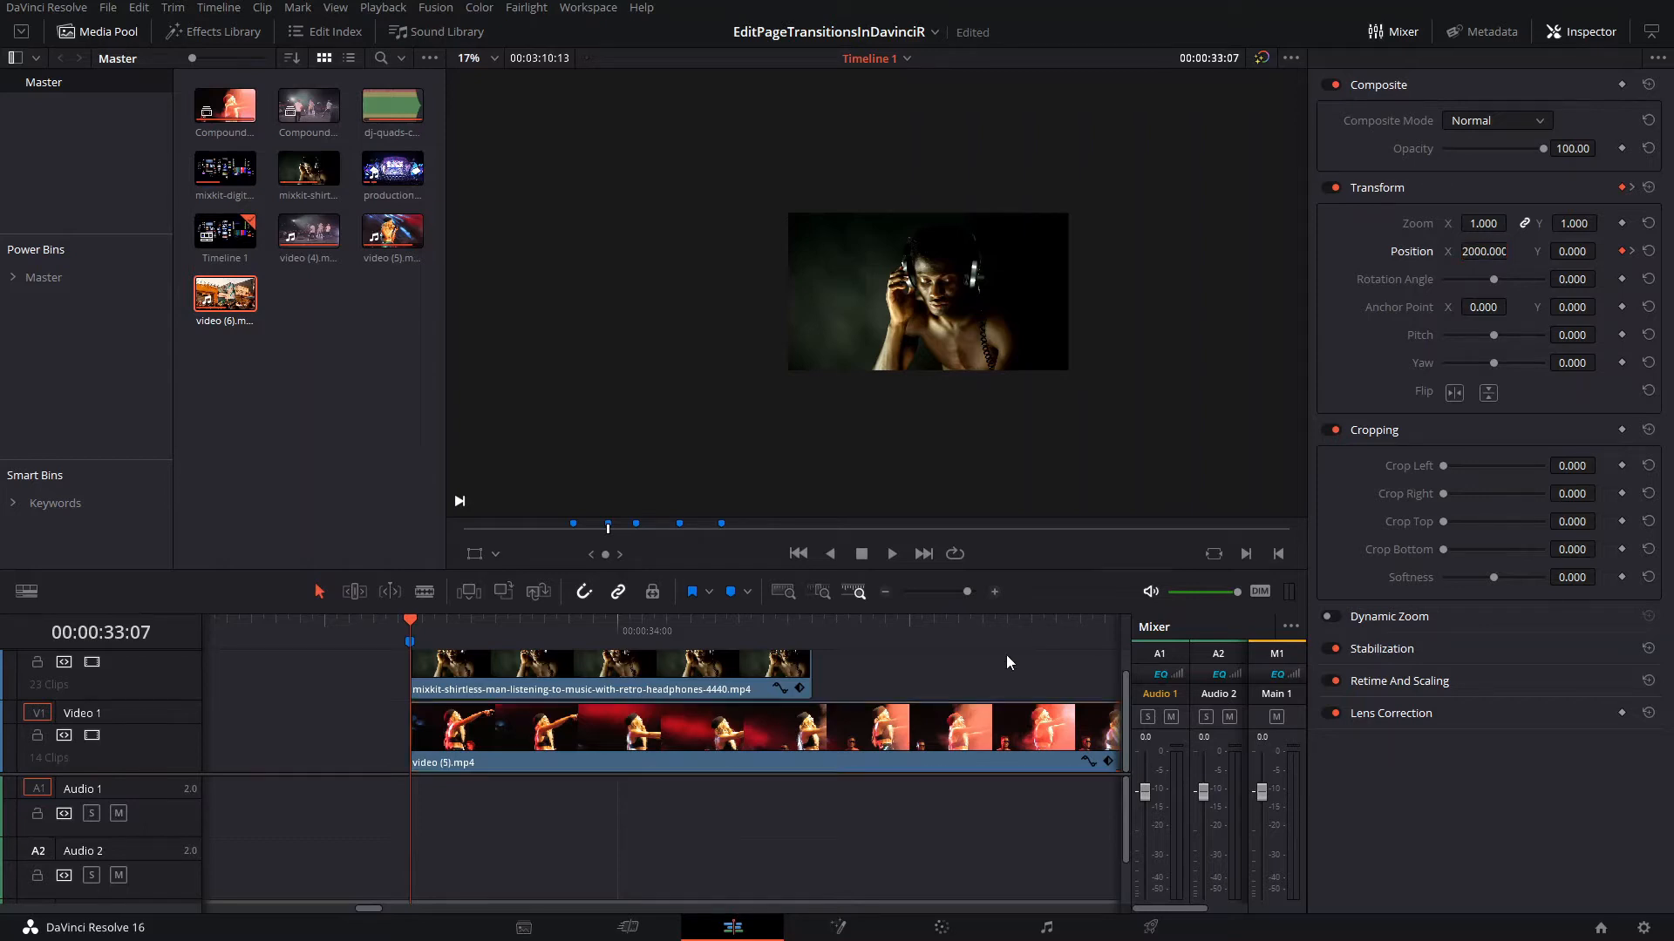
# Play the revised slide transition from 00:00:33:07 and take a brief look at the OpenFX effects list
pyautogui.press('space')
pyautogui.press('space')
pyautogui.moveTo(611, 624); pyautogui.dragTo(405, 624)
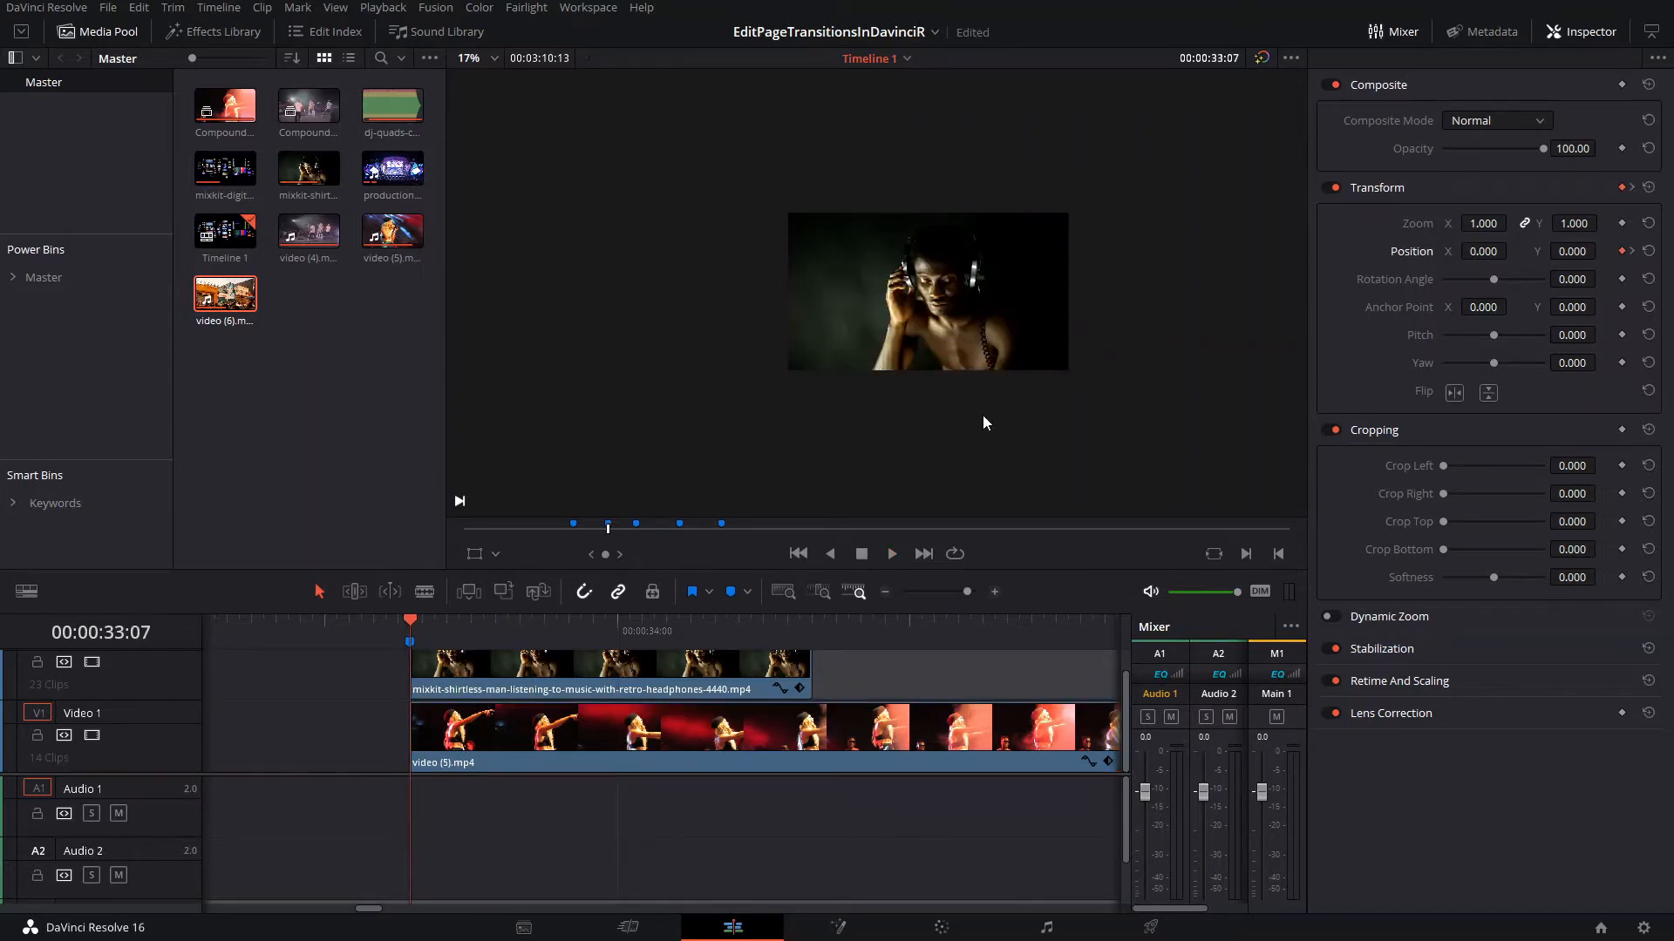
pyautogui.press('space')
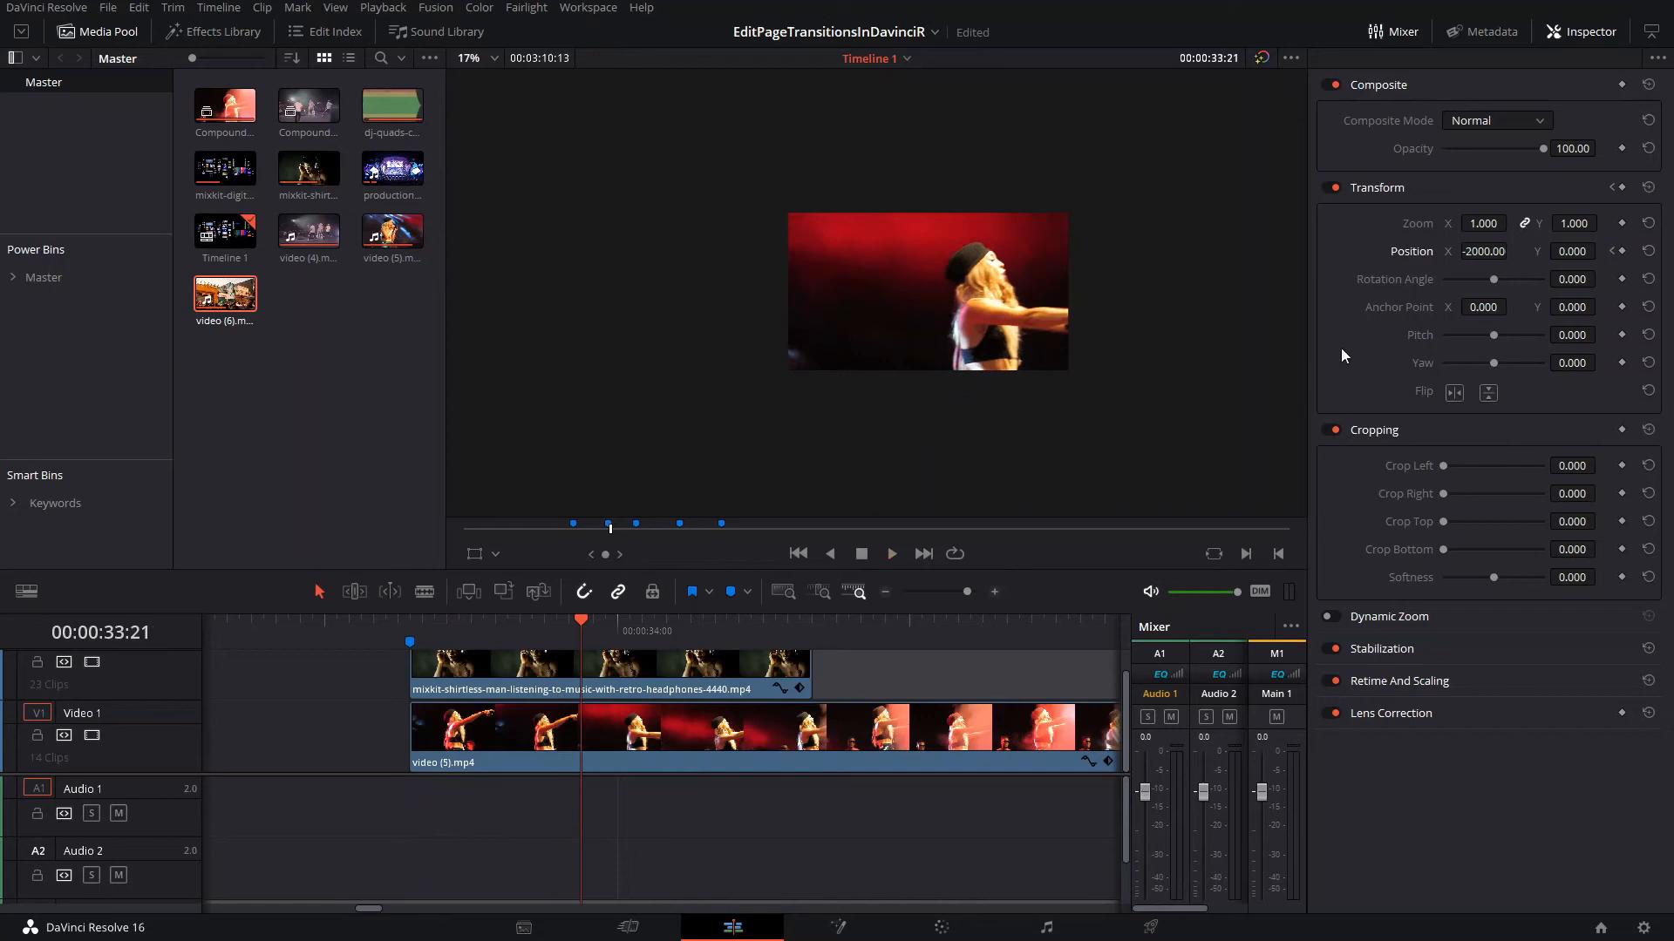
pyautogui.click(208, 35)
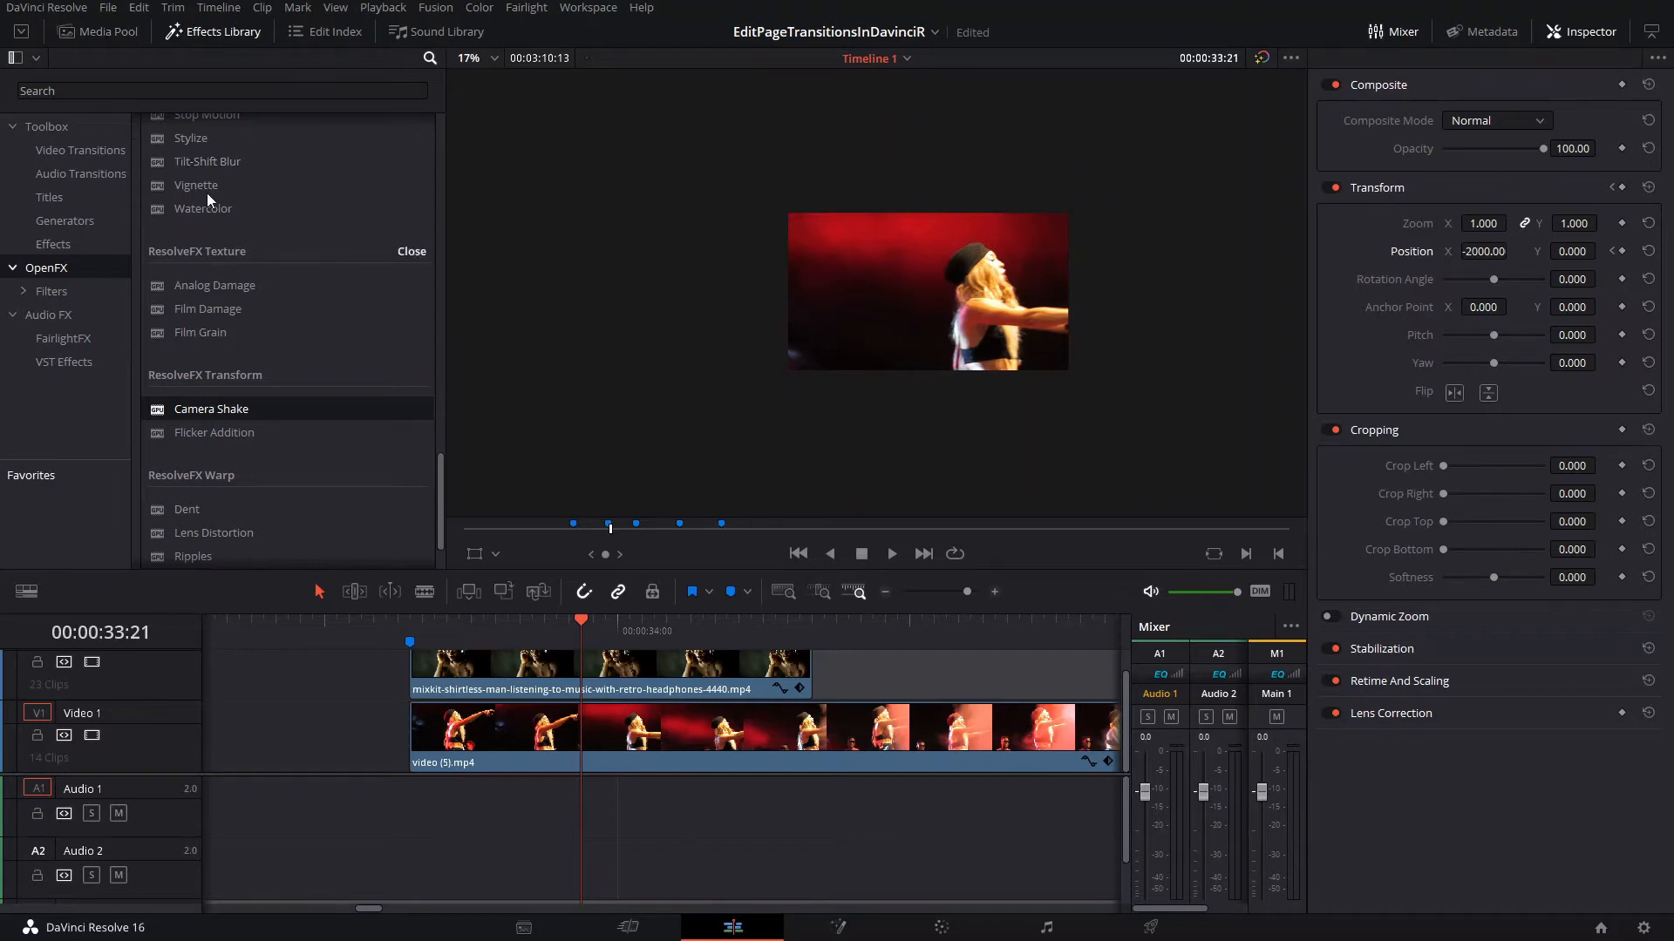
pyautogui.click(103, 39)
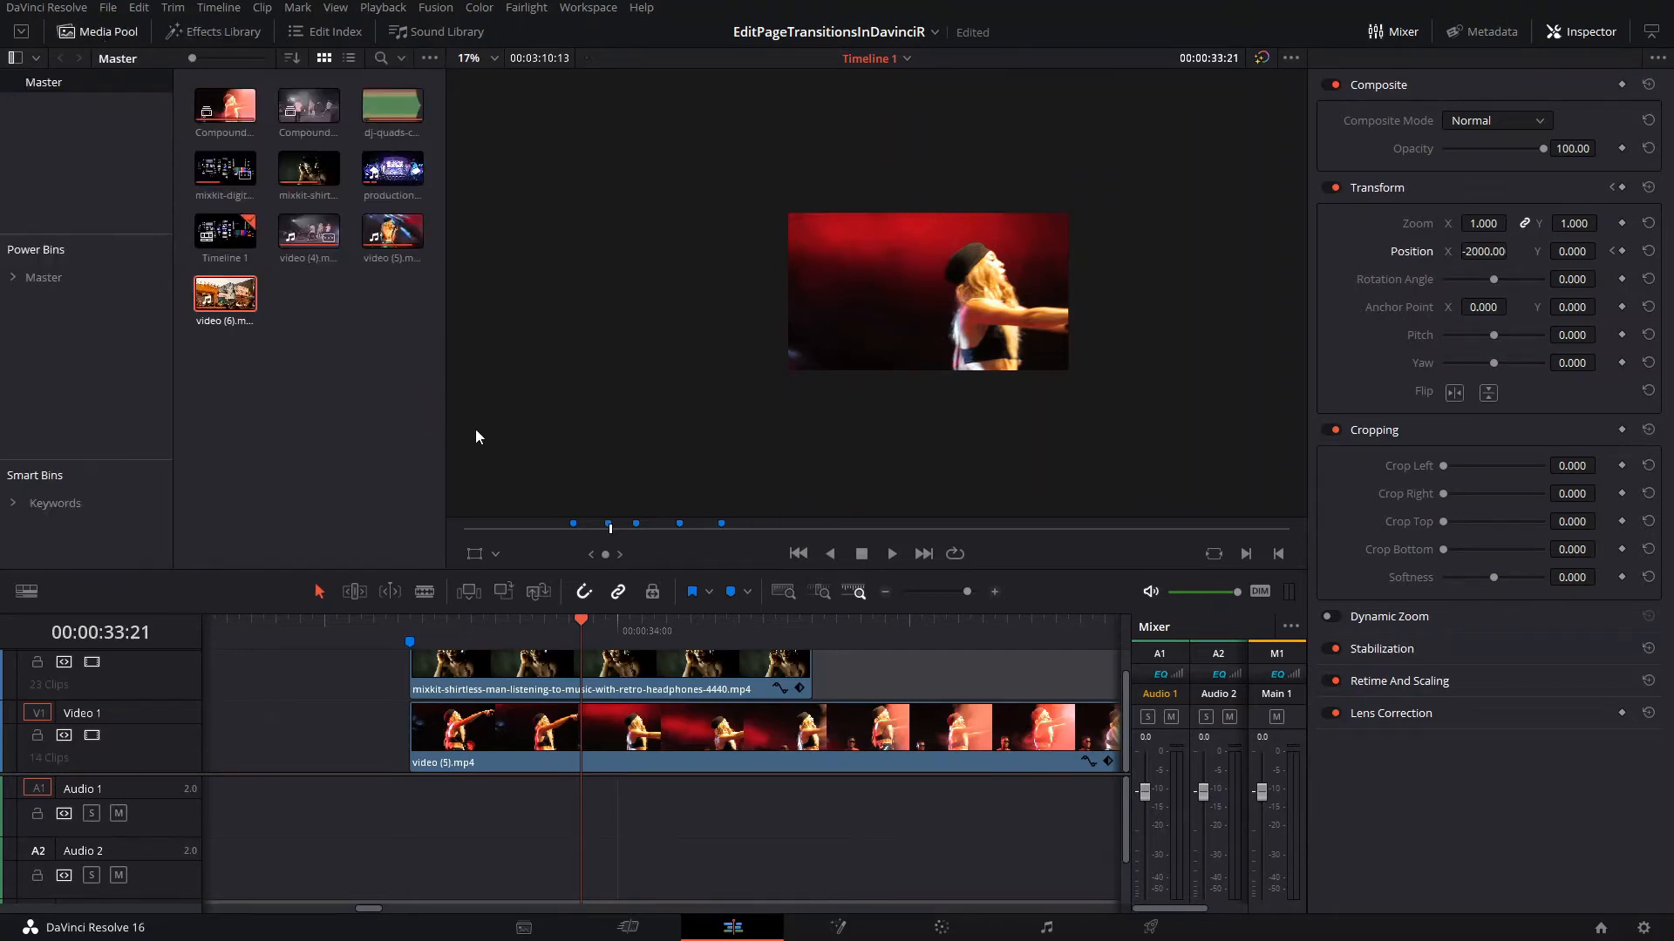
pyautogui.click(417, 642)
pyautogui.press('space')
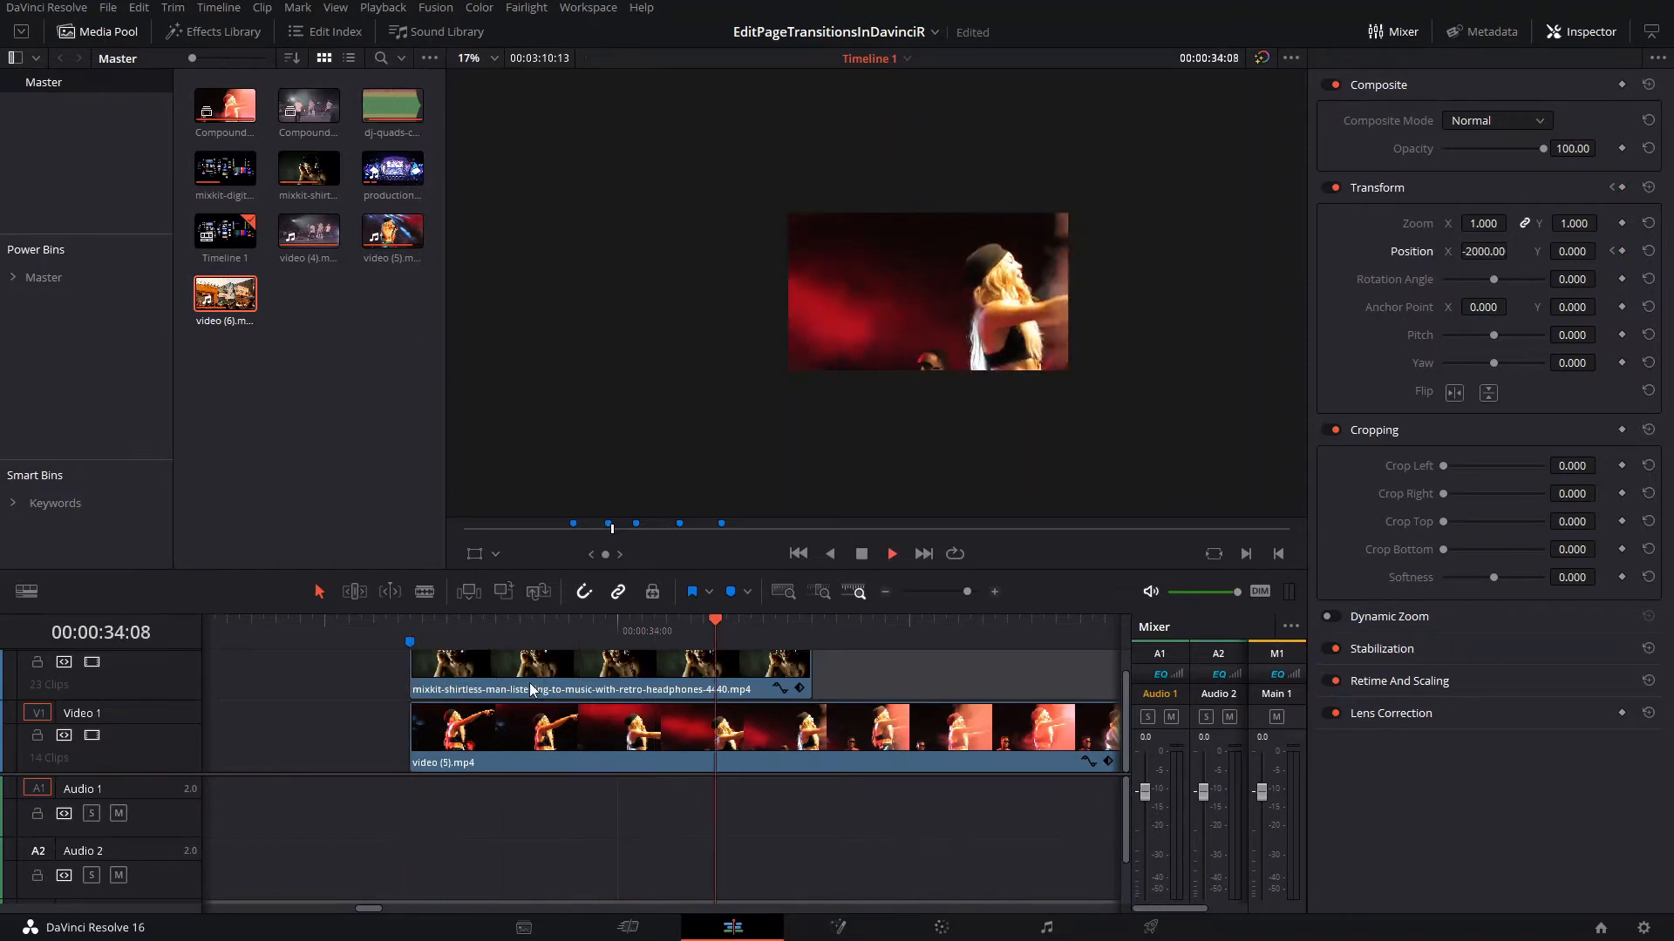
pyautogui.press('space')
pyautogui.click(418, 644)
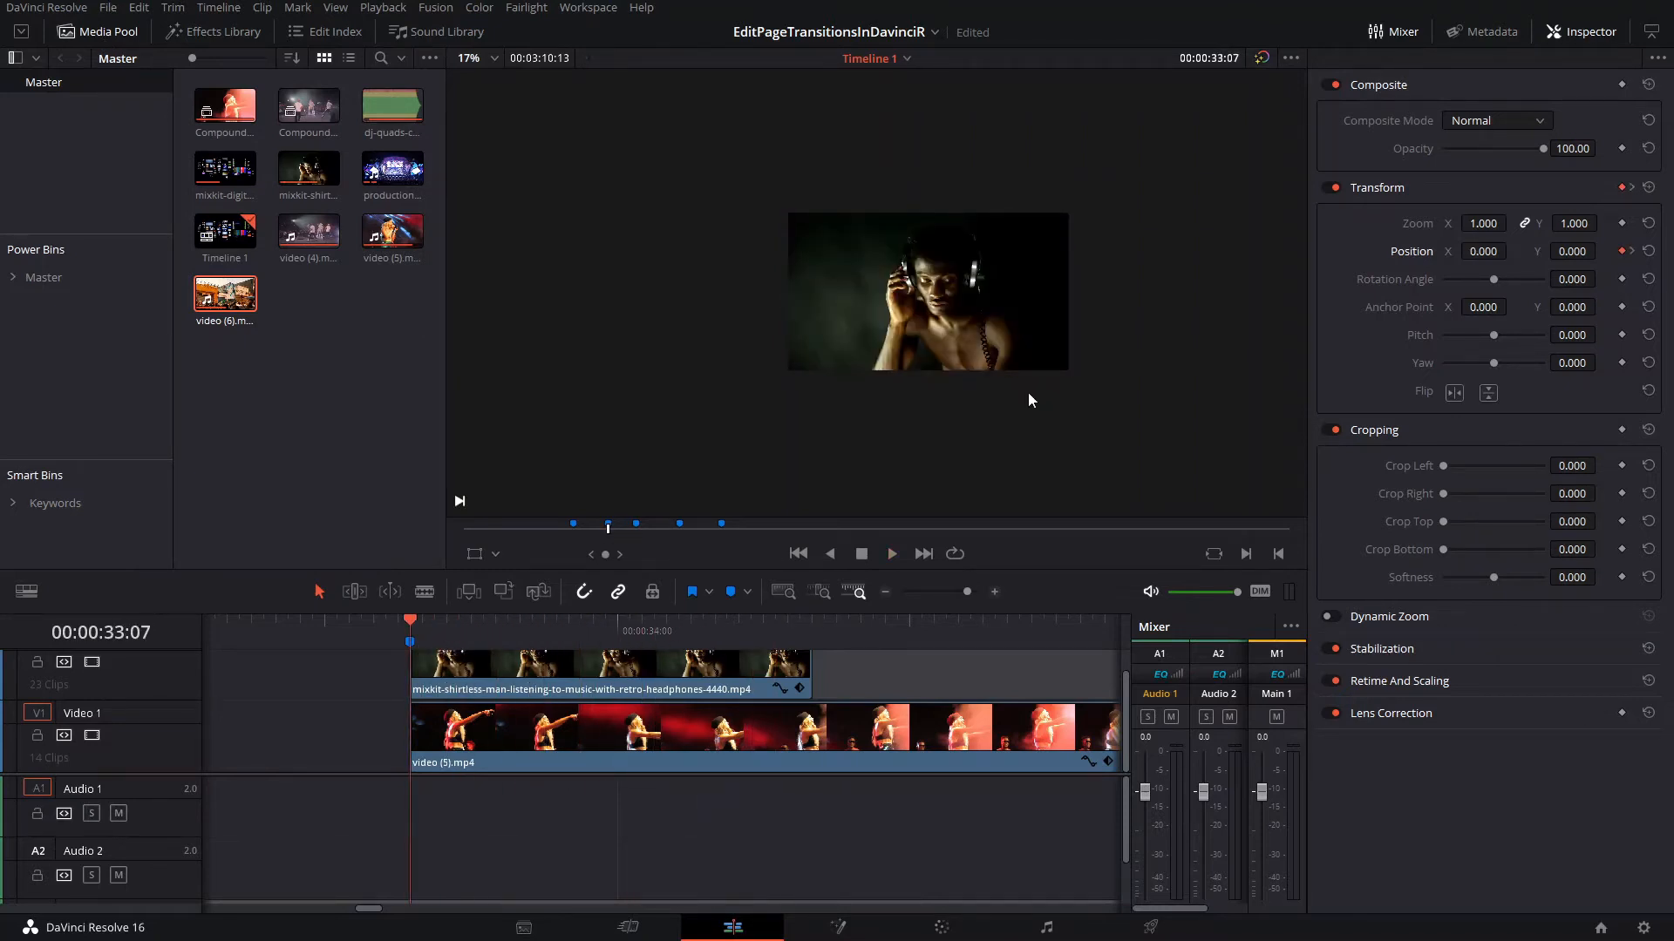
# Move the playhead to the marker at 00:00:39:18, where the video (5).mp4 clip before video (4).mp4 begins
pyautogui.hscroll(5, 959, 688)
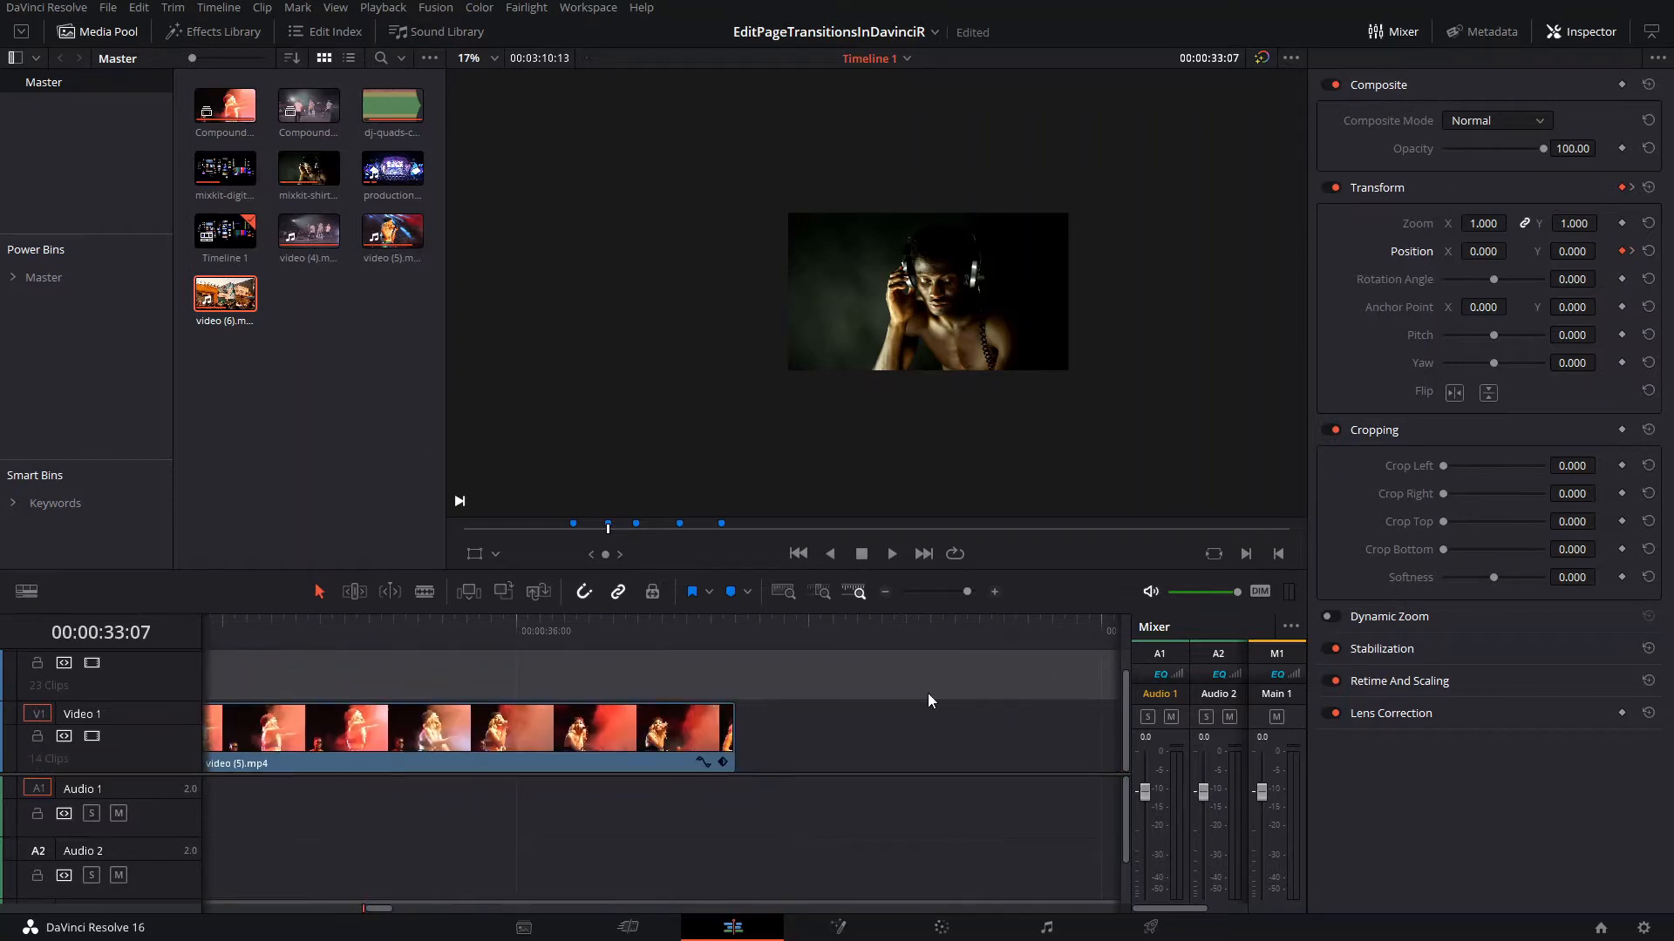
pyautogui.hscroll(8, 985, 688)
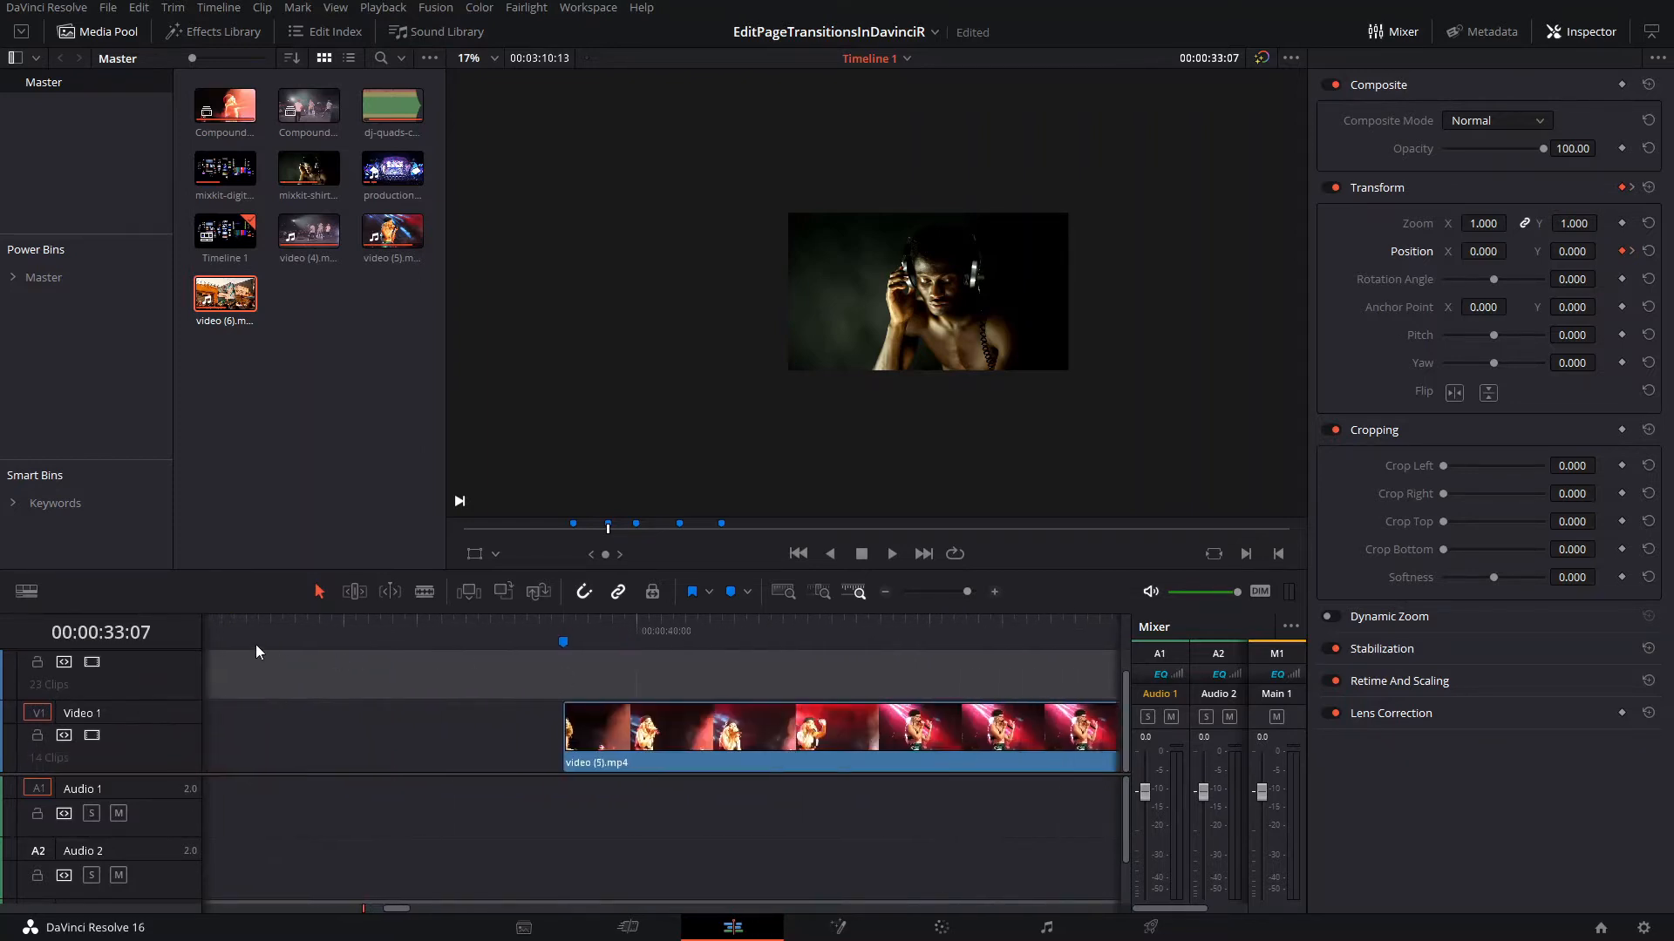
pyautogui.hscroll(3, 523, 697)
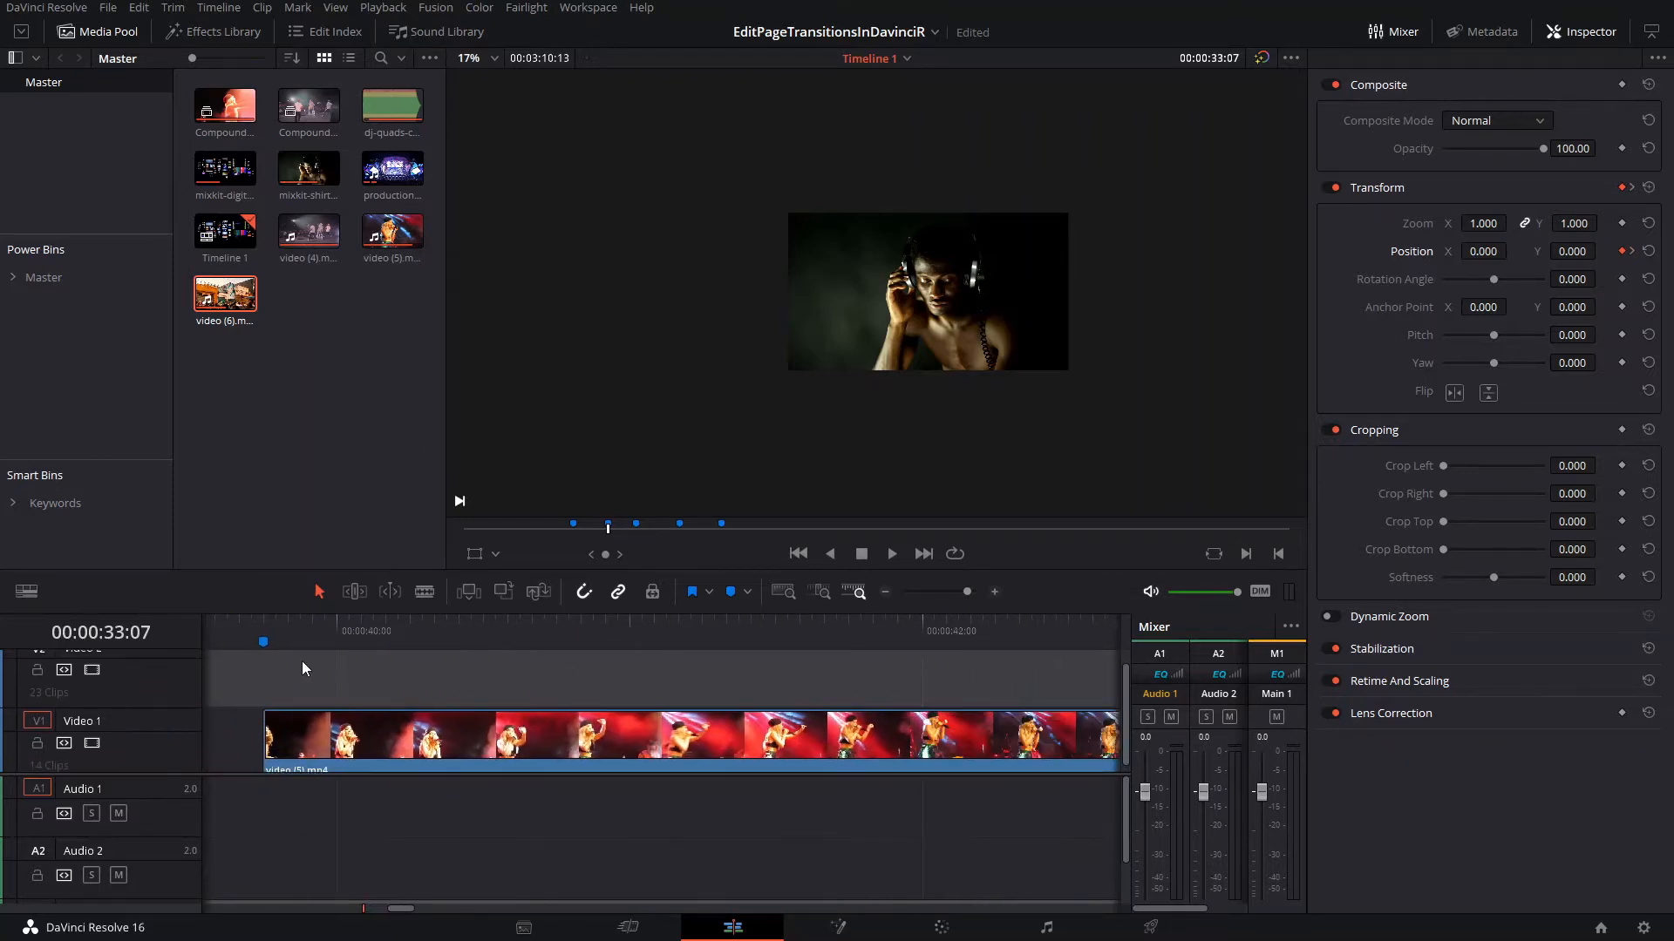
pyautogui.hscroll(10, 405, 662)
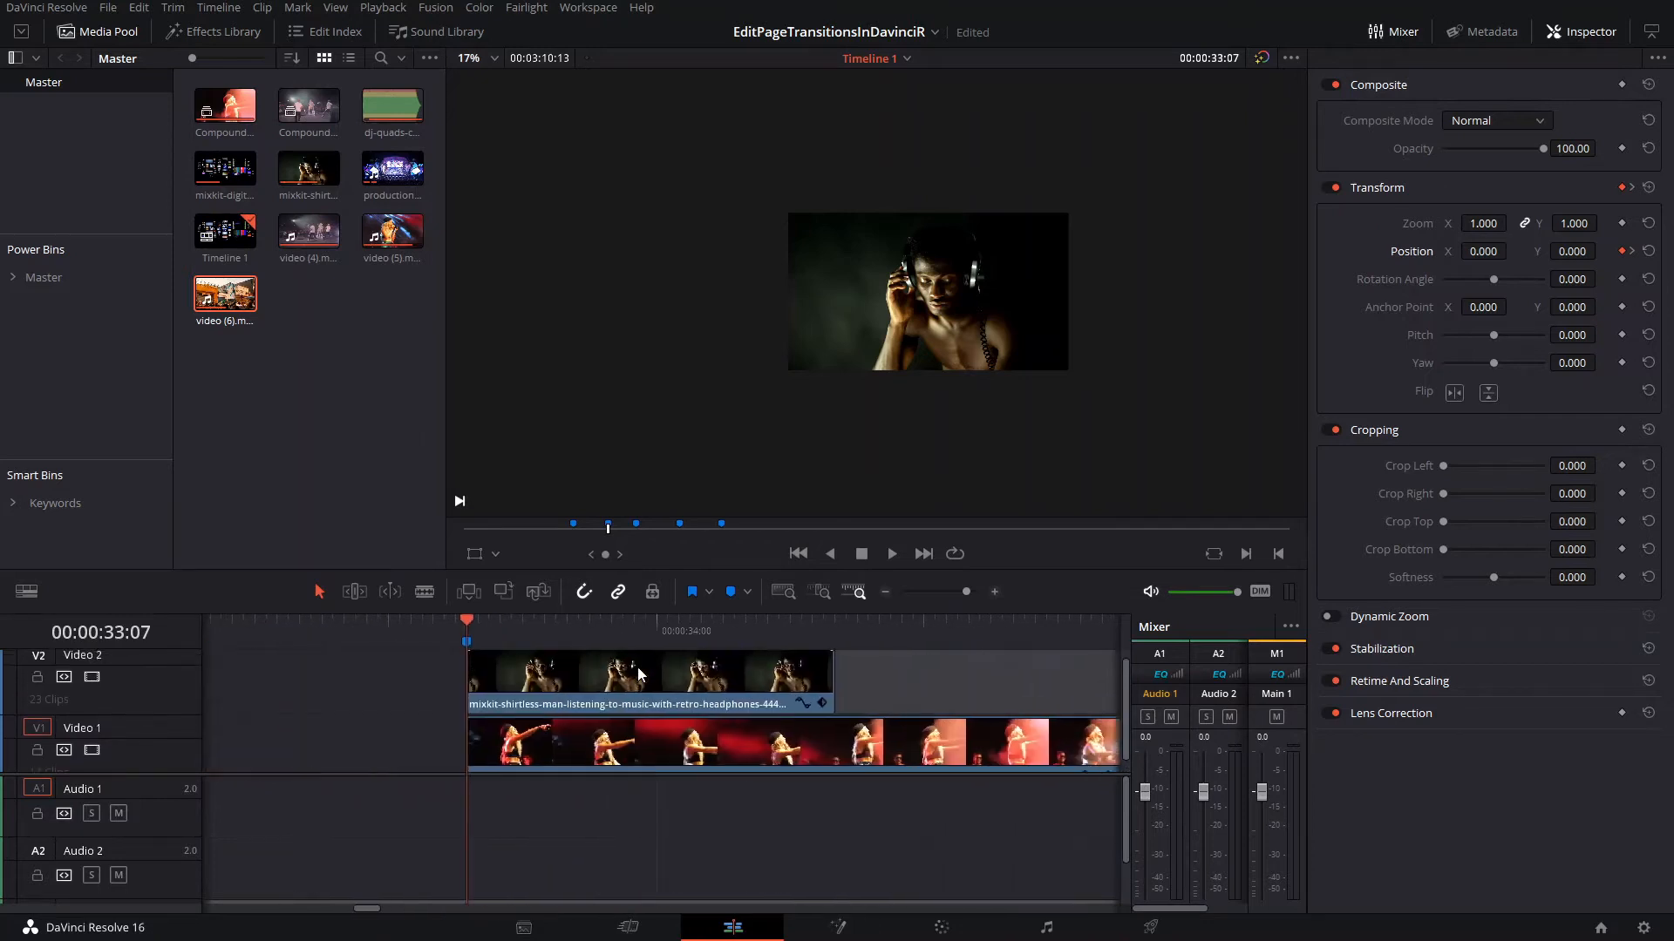
pyautogui.hscroll(10, 437, 673)
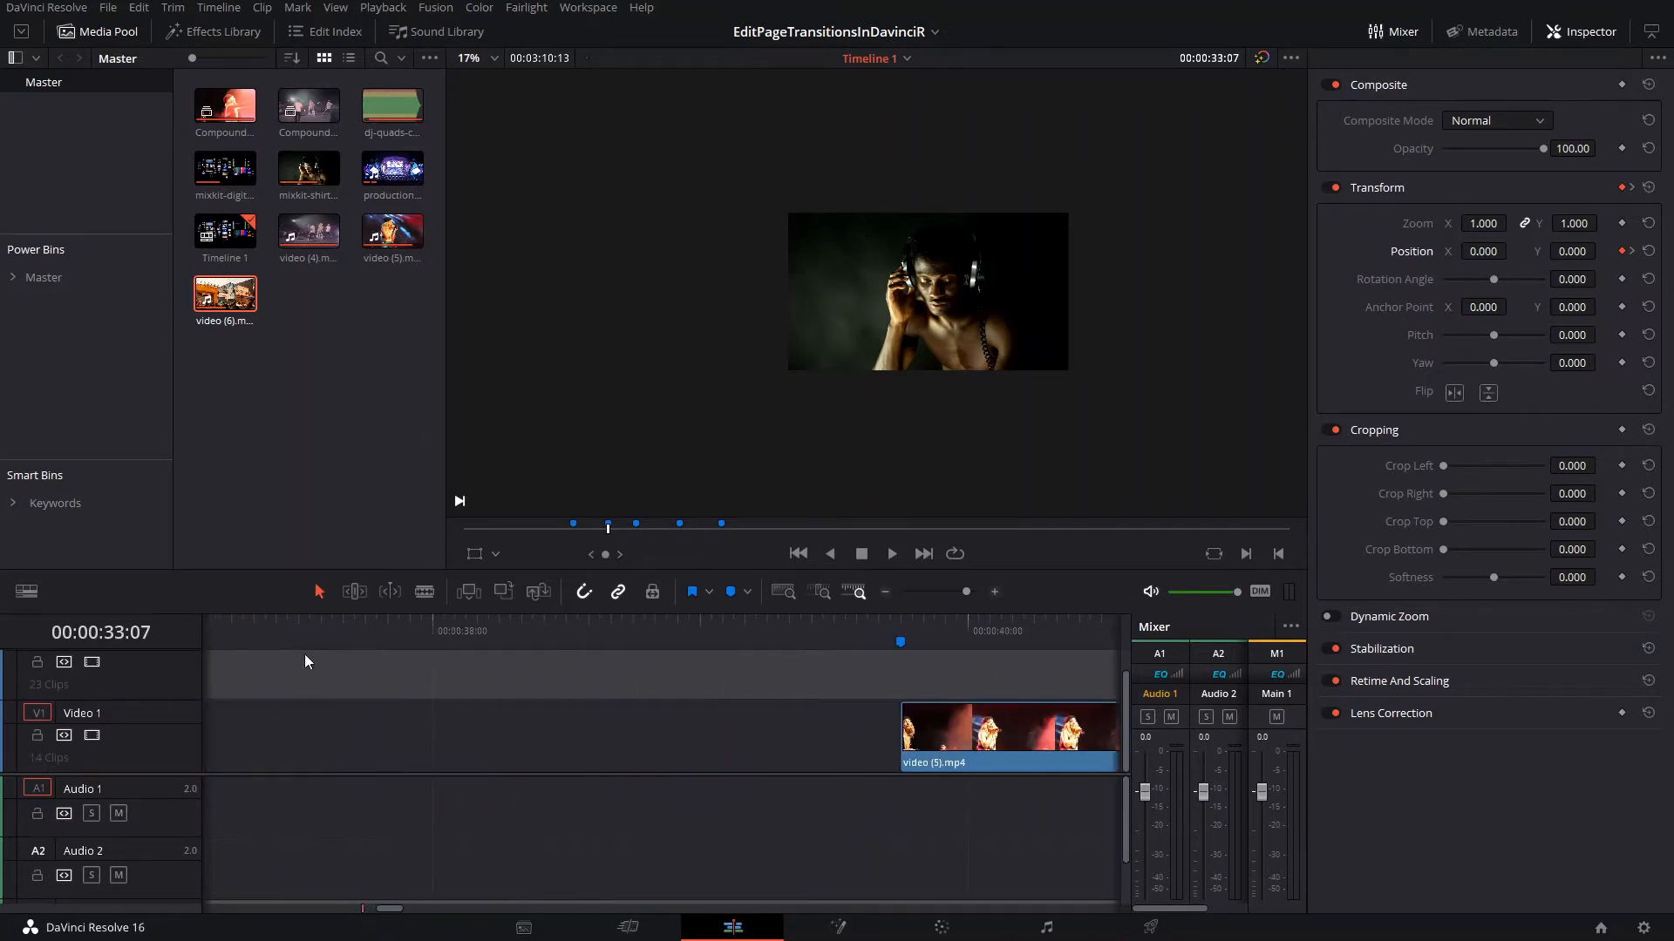
pyautogui.click(795, 627)
pyautogui.hscroll(8, 955, 678)
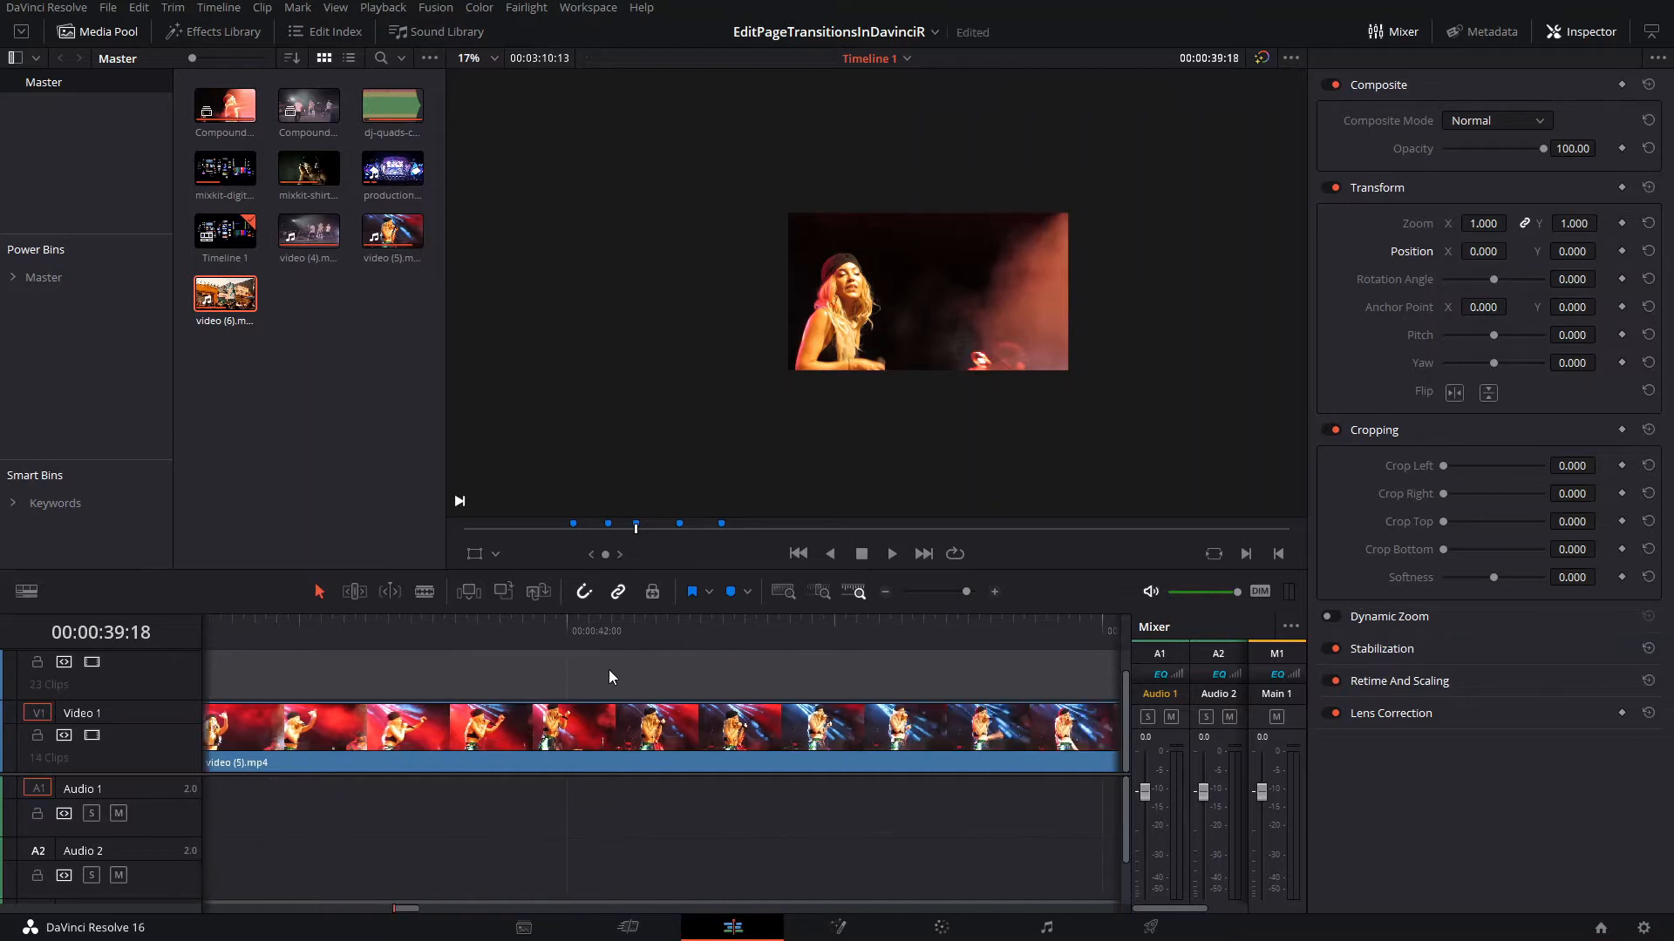
# Split video (5).mp4 at about 00:00:42:01 and delete its second part, closing the gap to video (4).mp4
pyautogui.scroll(-1, 610, 669)
pyautogui.scroll(-4, 611, 668)
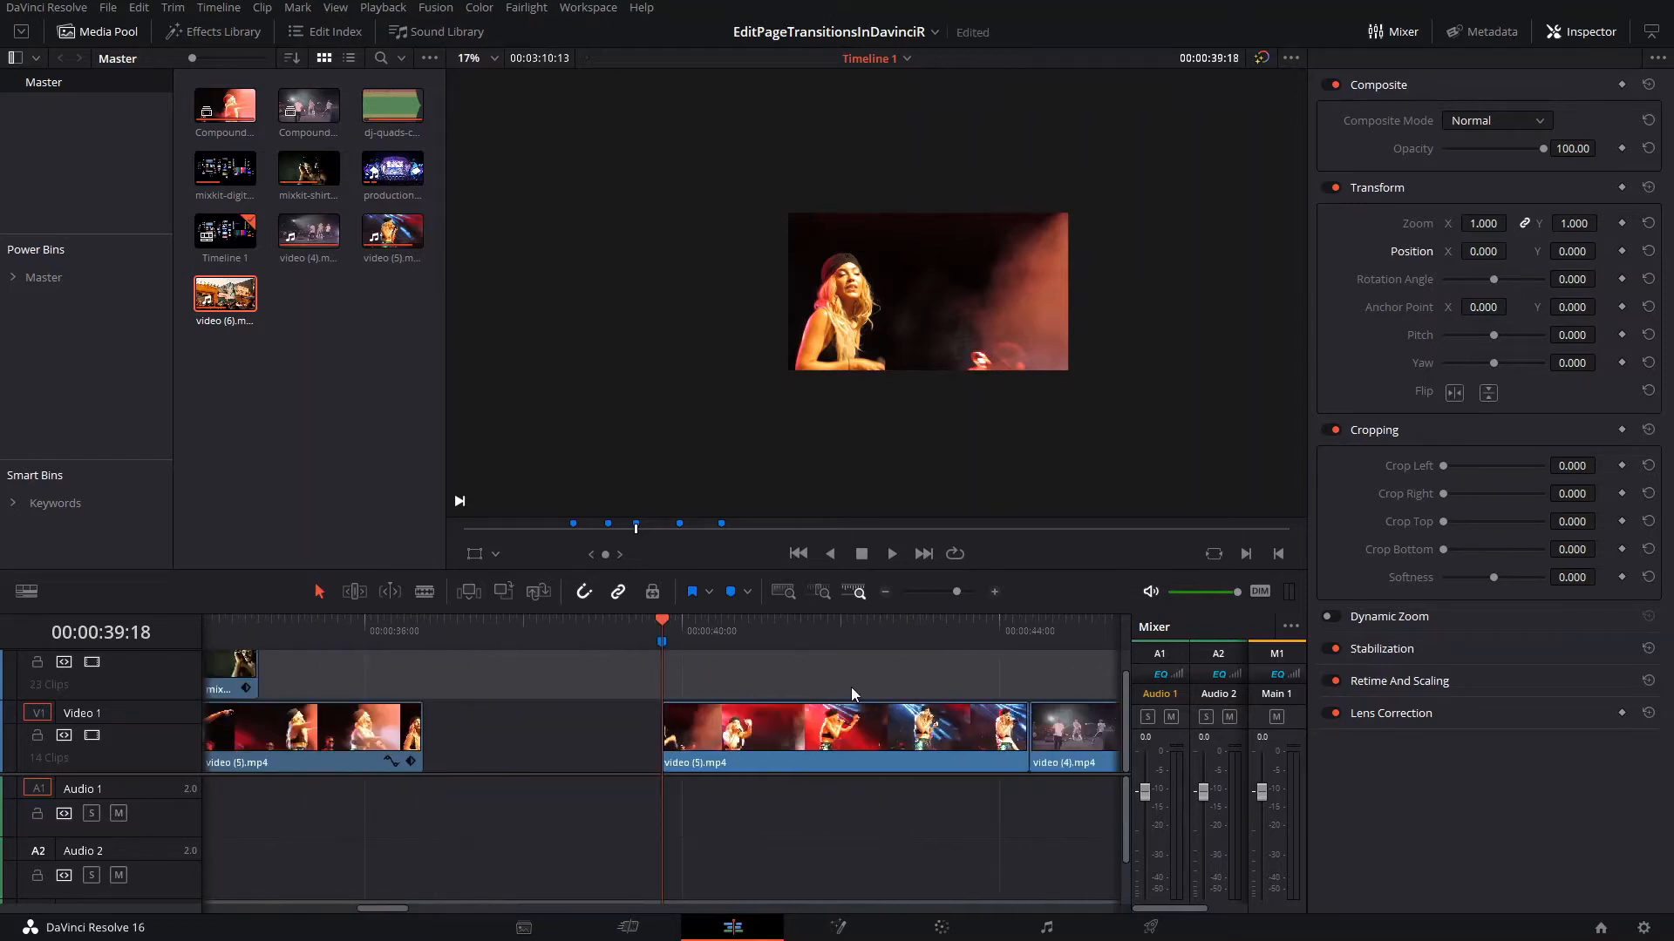
pyautogui.scroll(-1, 790, 736)
pyautogui.press('b')
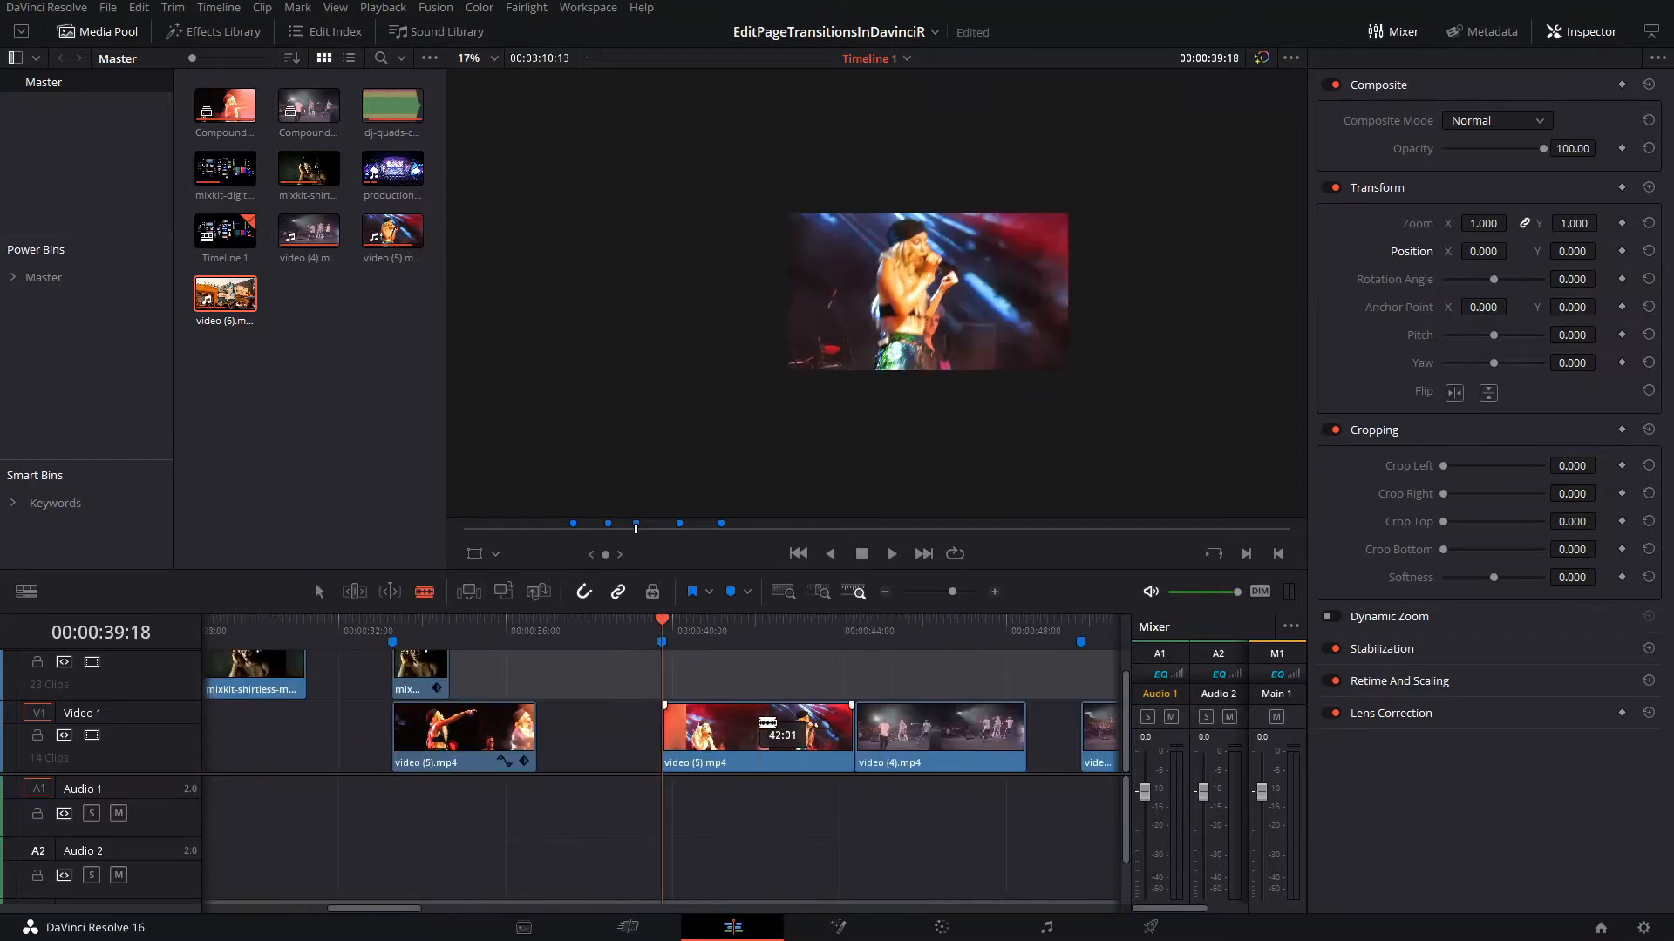
pyautogui.click(758, 730)
pyautogui.press('a')
pyautogui.click(790, 736)
pyautogui.press('Delete')
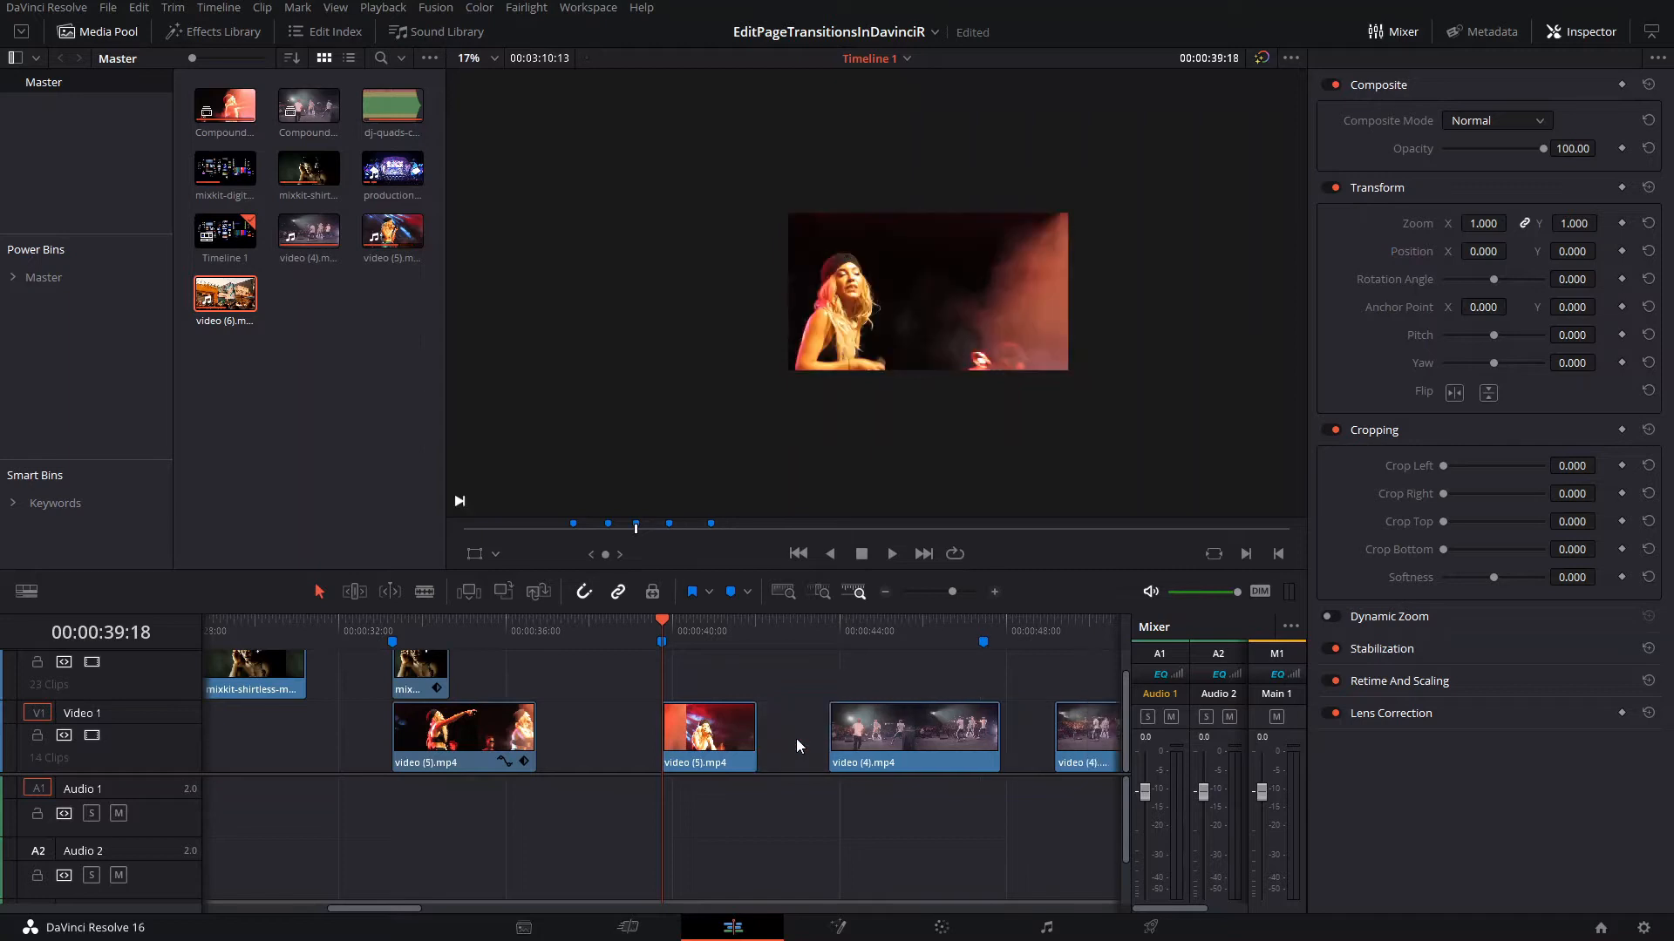
pyautogui.hotkey('ctrl', 'z')
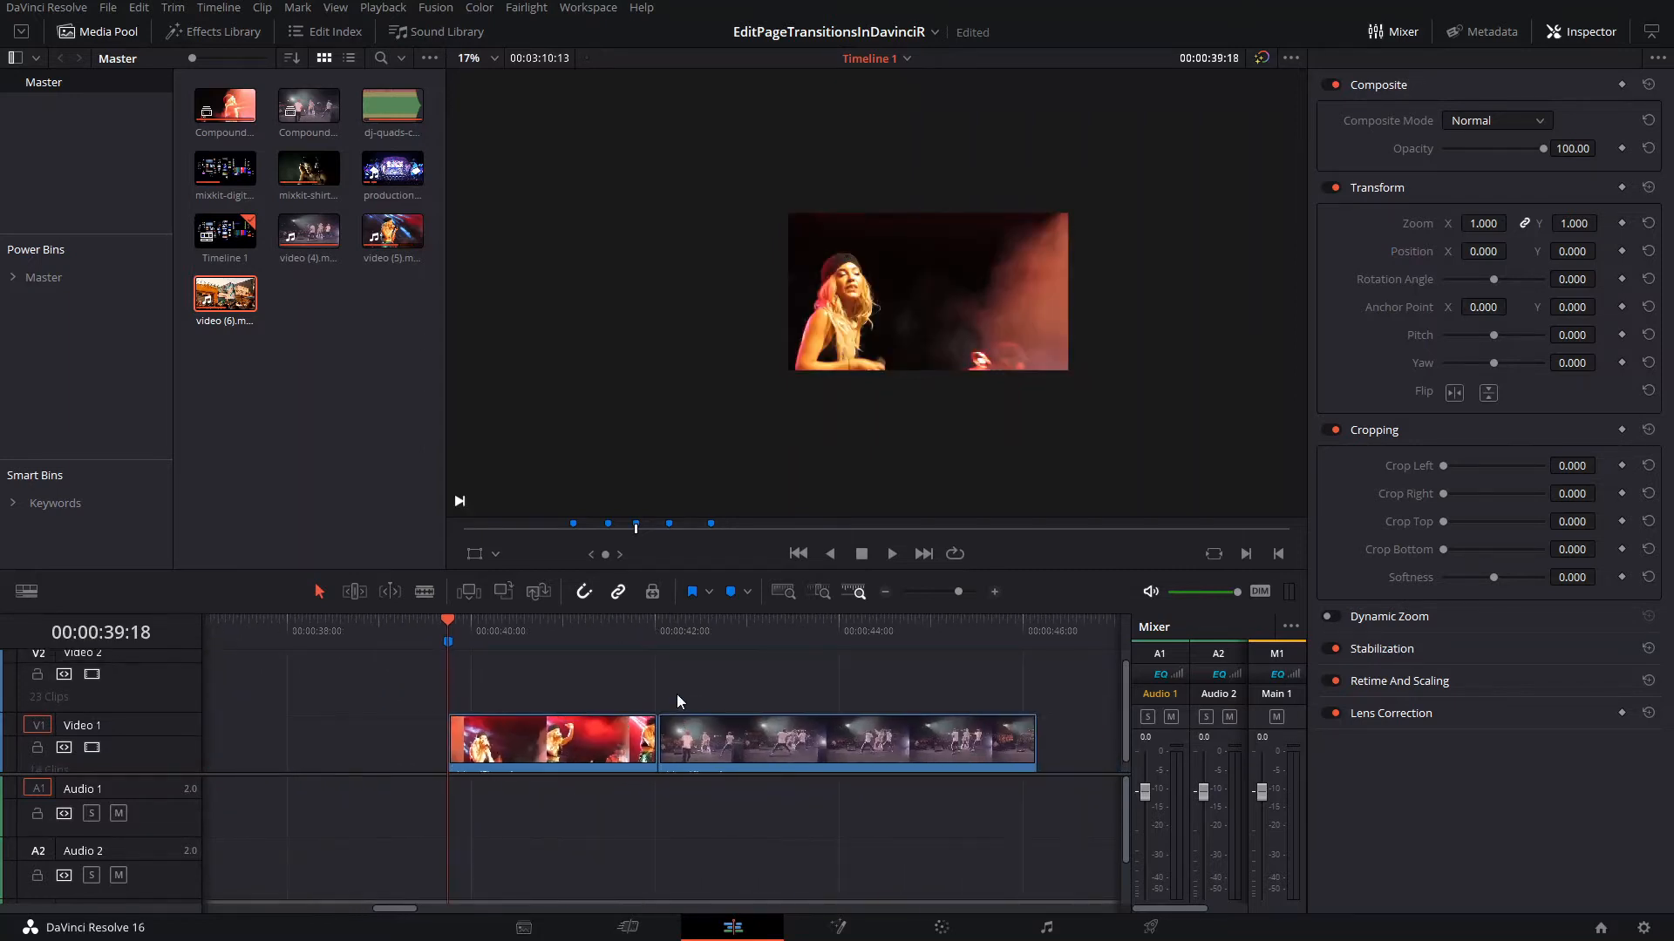
pyautogui.press('Delete')
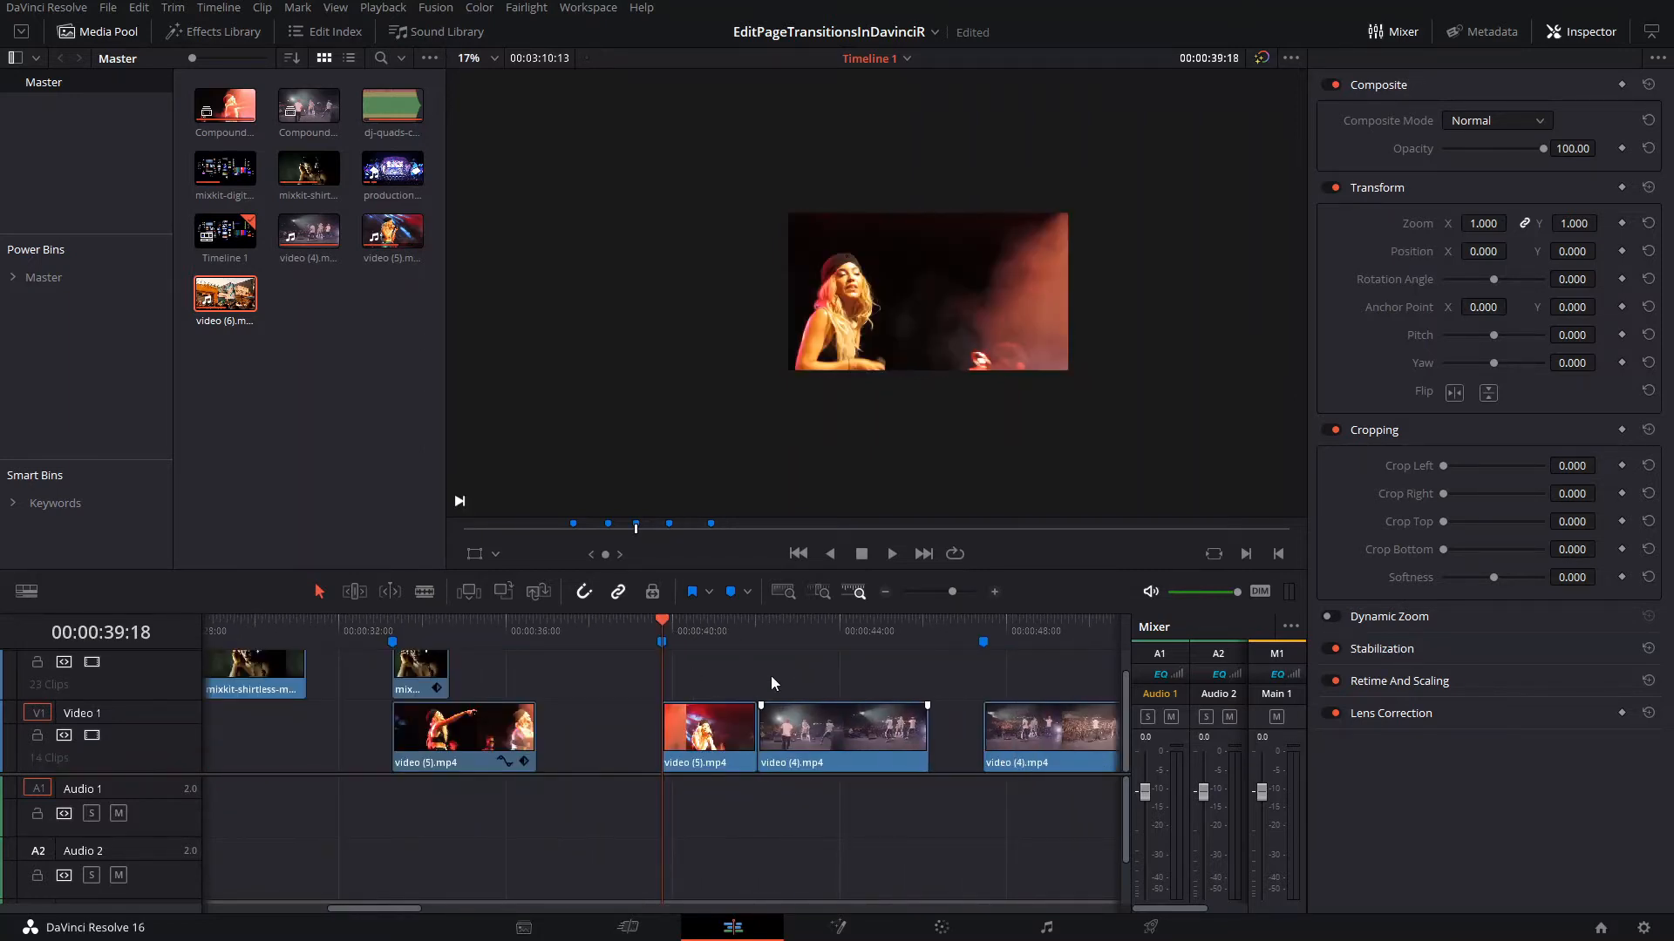
# Place an Adjustment Clip on Video 2 above the cut, starting at 00:00:41:12
pyautogui.scroll(4, 785, 681)
pyautogui.hscroll(4, 816, 708)
pyautogui.scroll(1, 818, 708)
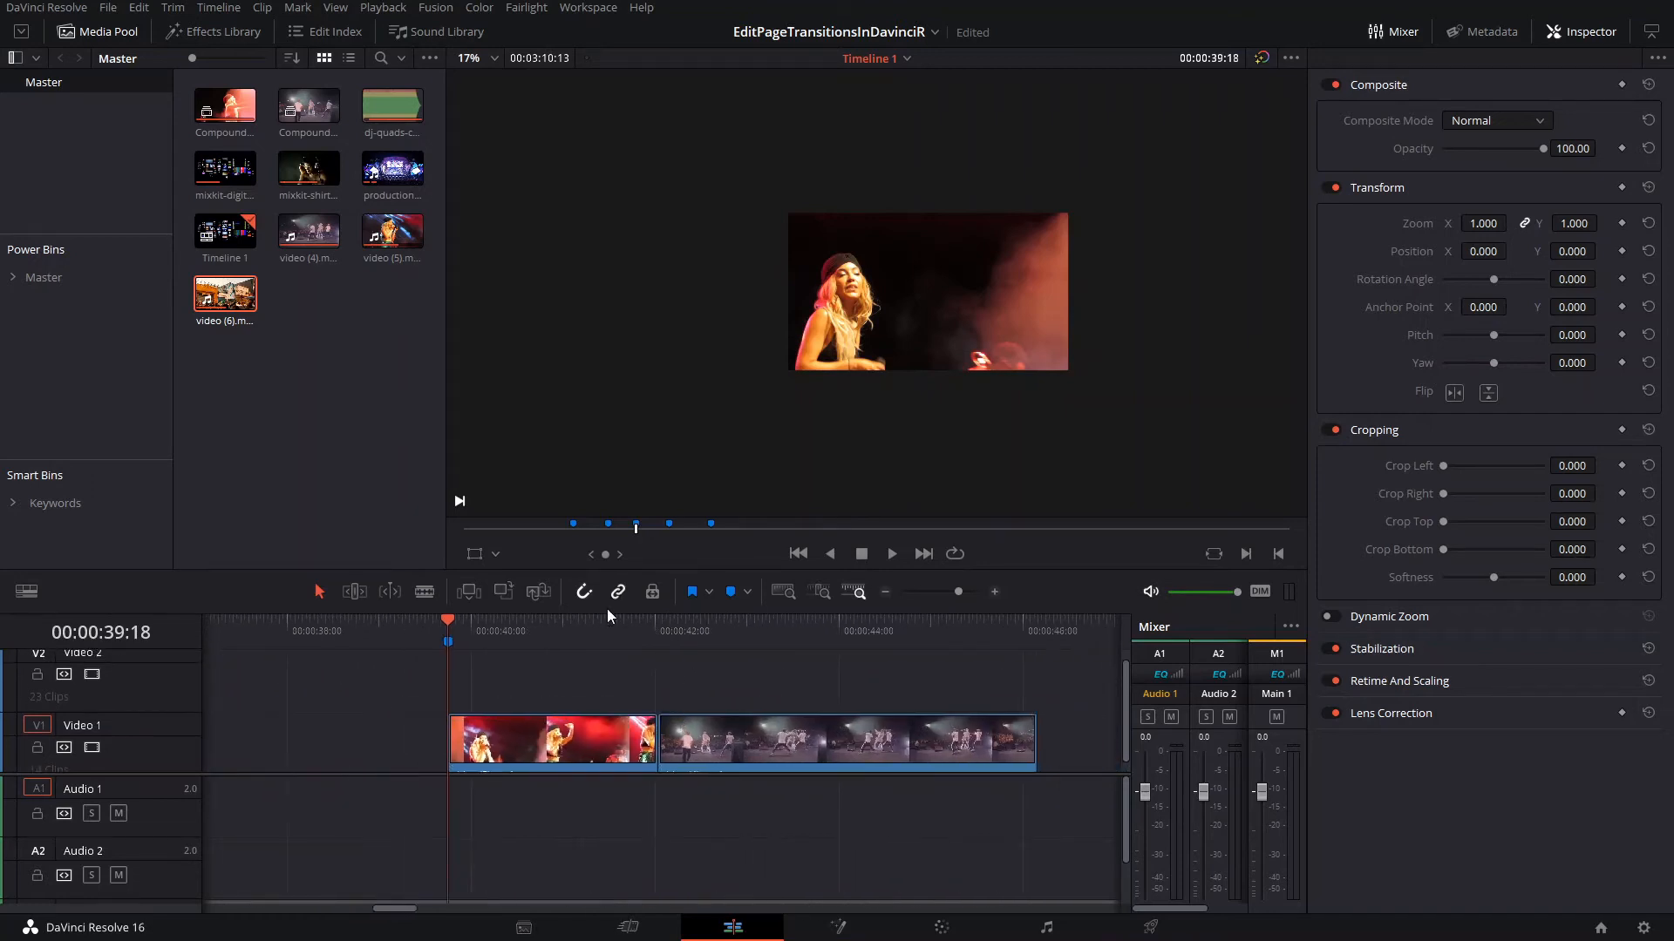
pyautogui.click(610, 630)
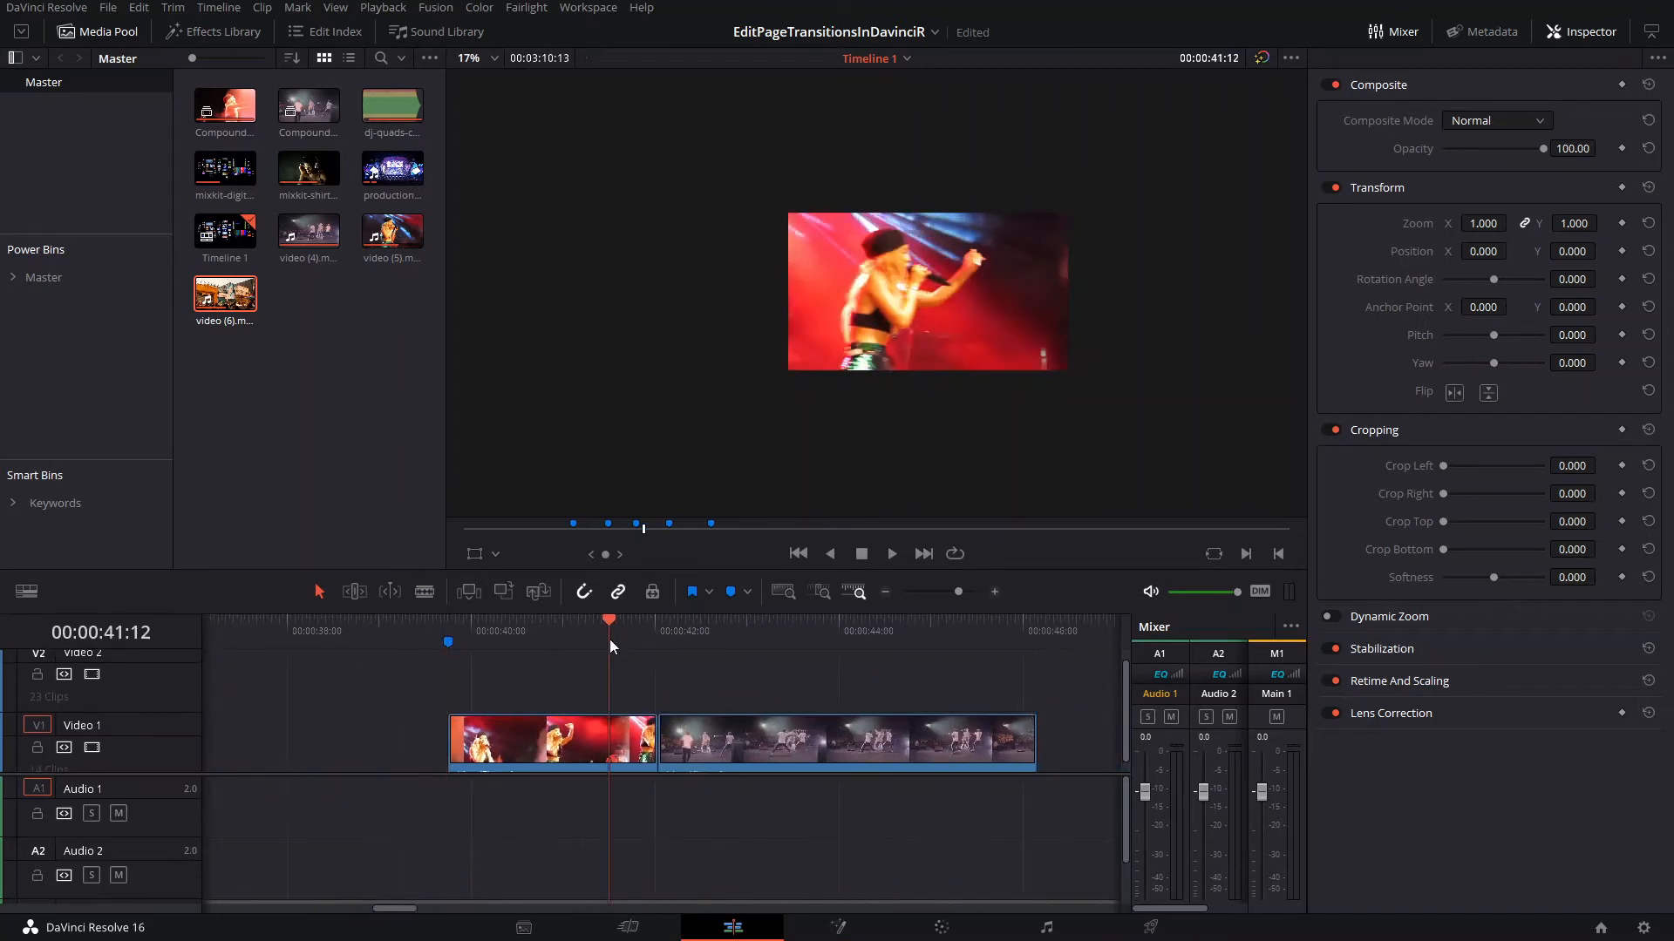
pyautogui.click(203, 31)
pyautogui.click(53, 244)
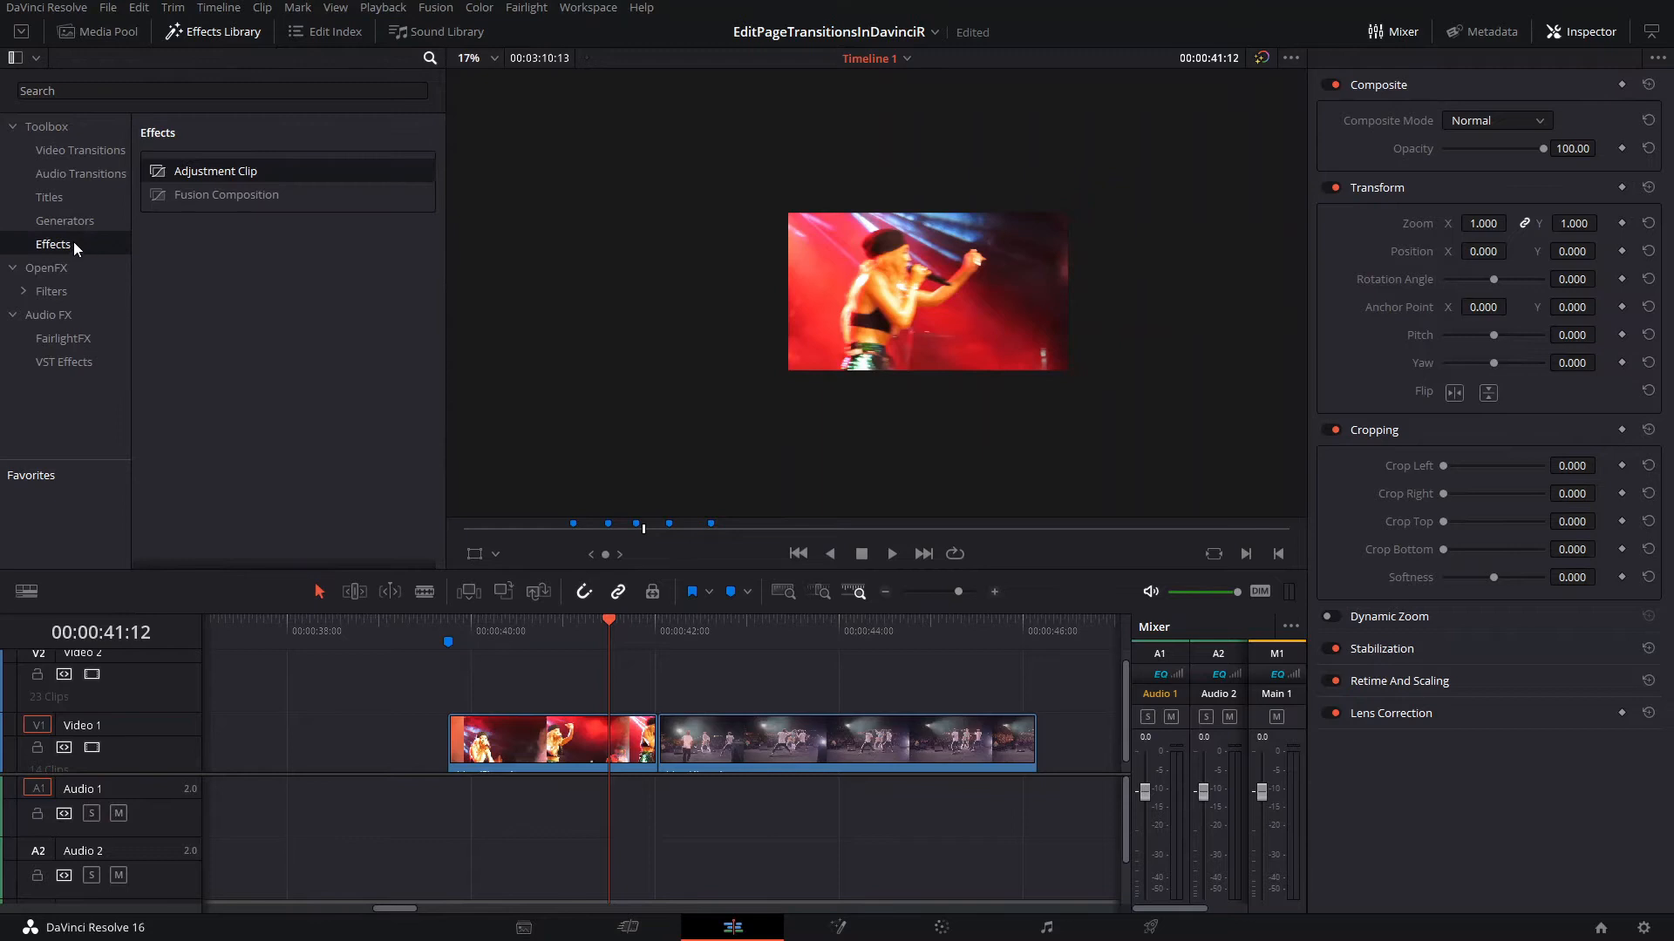
pyautogui.moveTo(221, 168); pyautogui.dragTo(662, 632)
# Split the adjustment clip shortly after the cut and delete the excess part
pyautogui.press('b')
pyautogui.click(712, 679)
pyautogui.press('a')
pyautogui.click(770, 680)
pyautogui.press('Delete')
# Count back frames from the cut and move the adjustment clip to start at 00:00:41:15
pyautogui.press('Left')
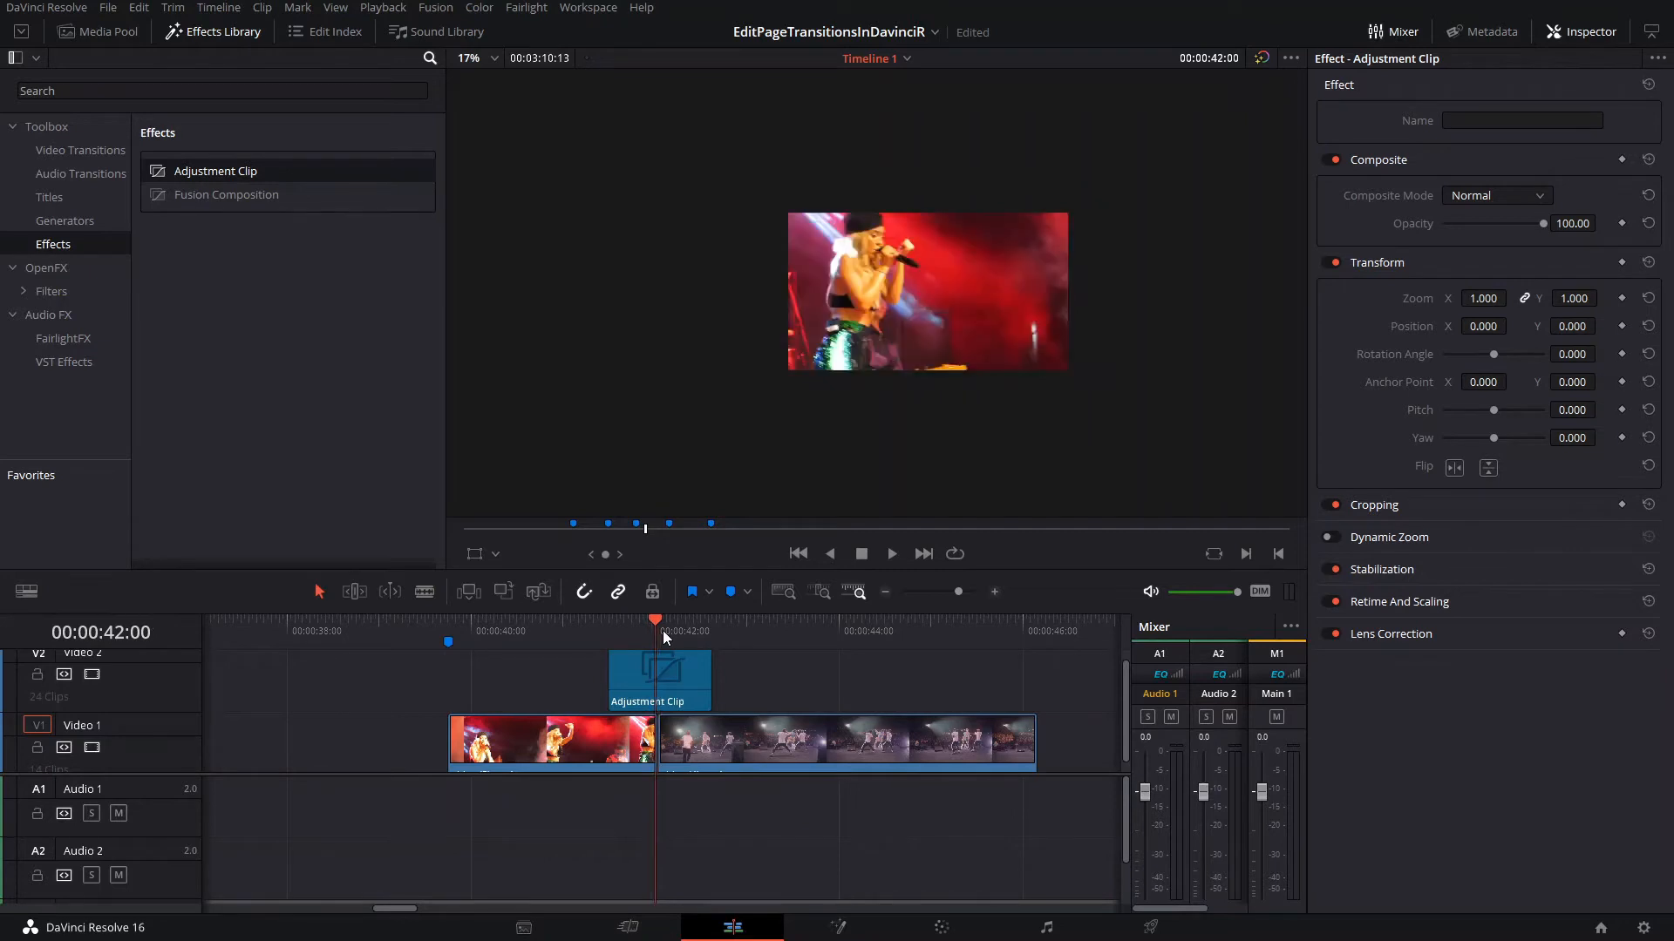
pyautogui.press('Right')
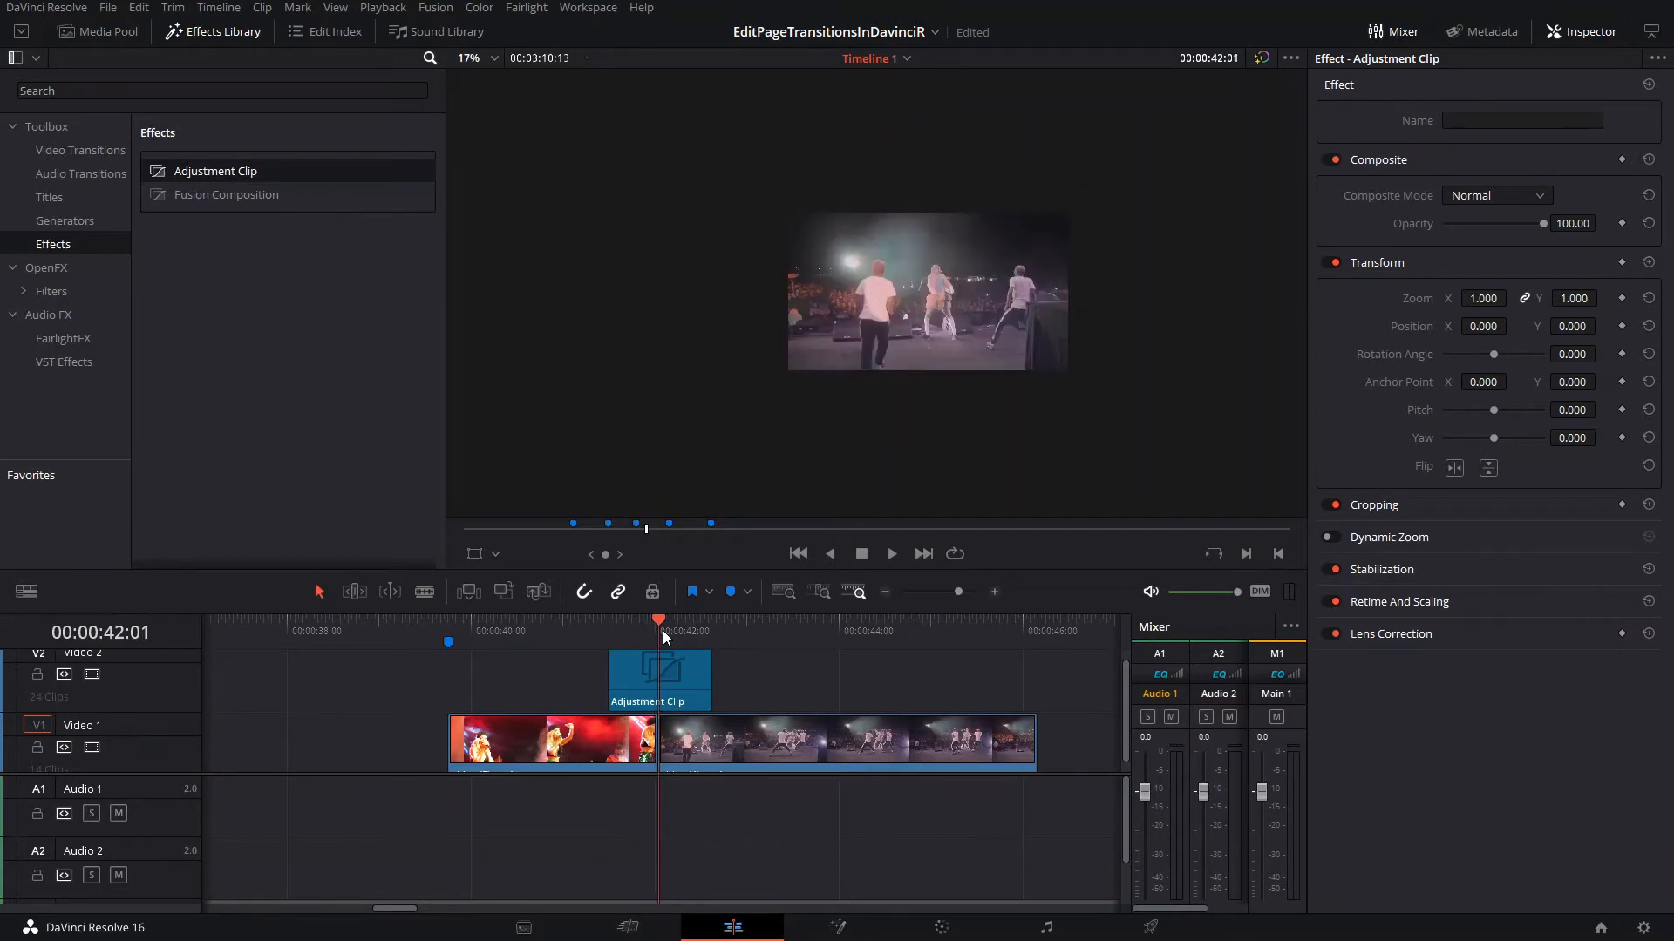
pyautogui.press('Left')
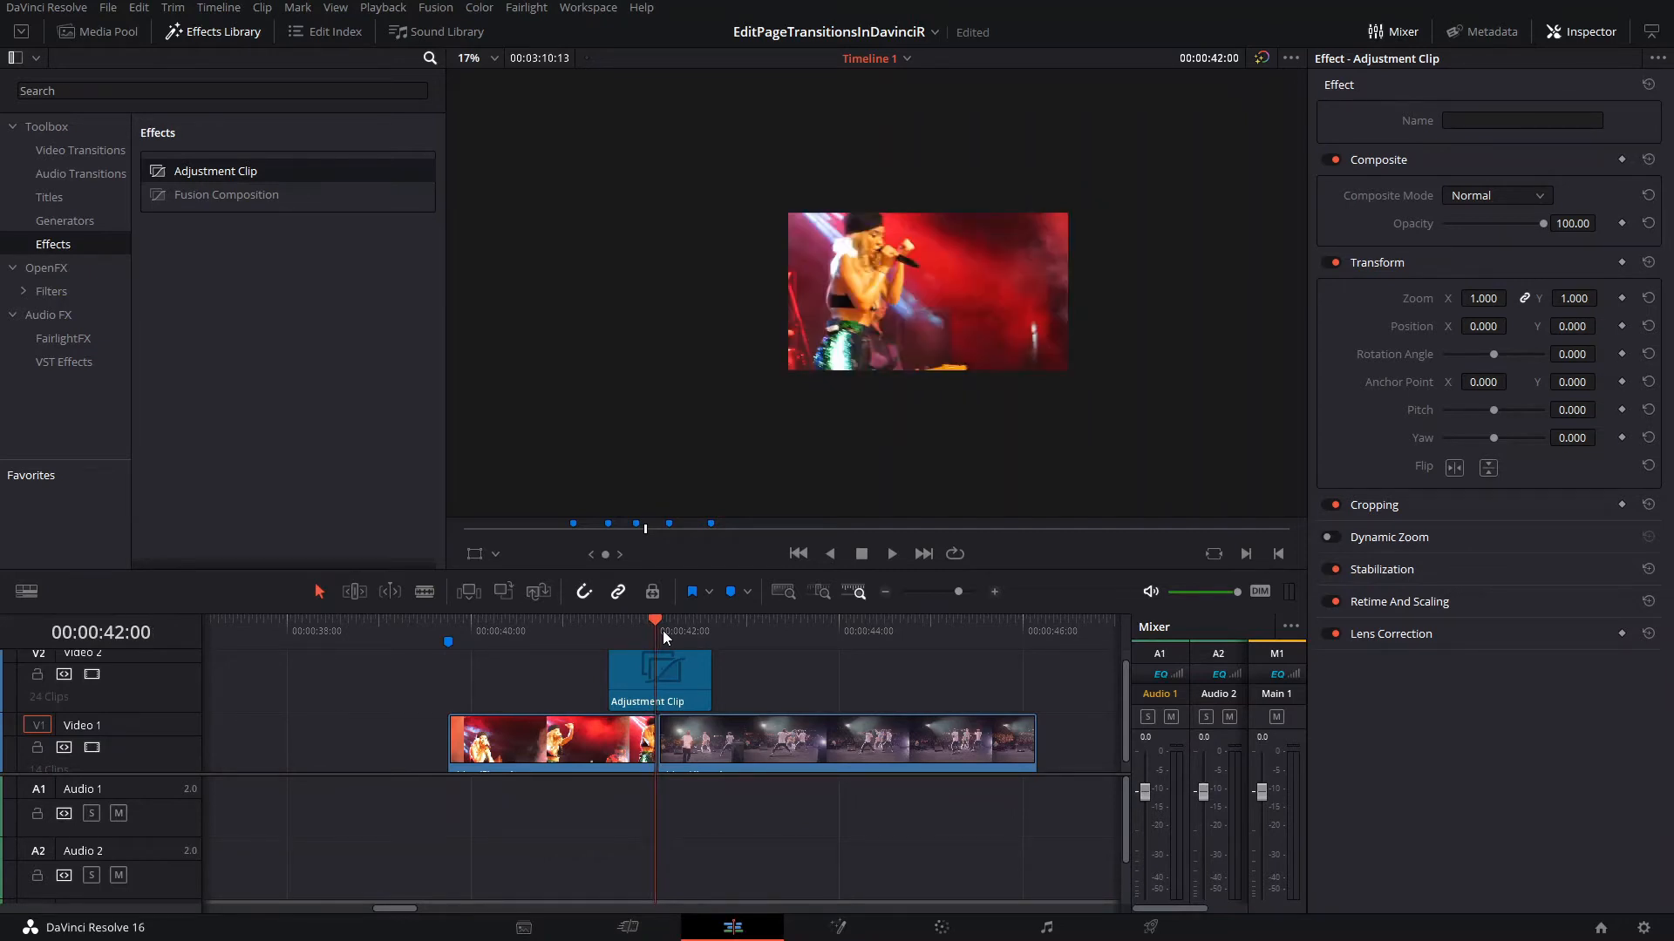
pyautogui.press('Left')
pyautogui.press('Left')
pyautogui.press('Left')
pyautogui.press('Left')
pyautogui.press('Left')
pyautogui.press('Left')
pyautogui.press('Left')
pyautogui.press('Left')
pyautogui.press('Left')
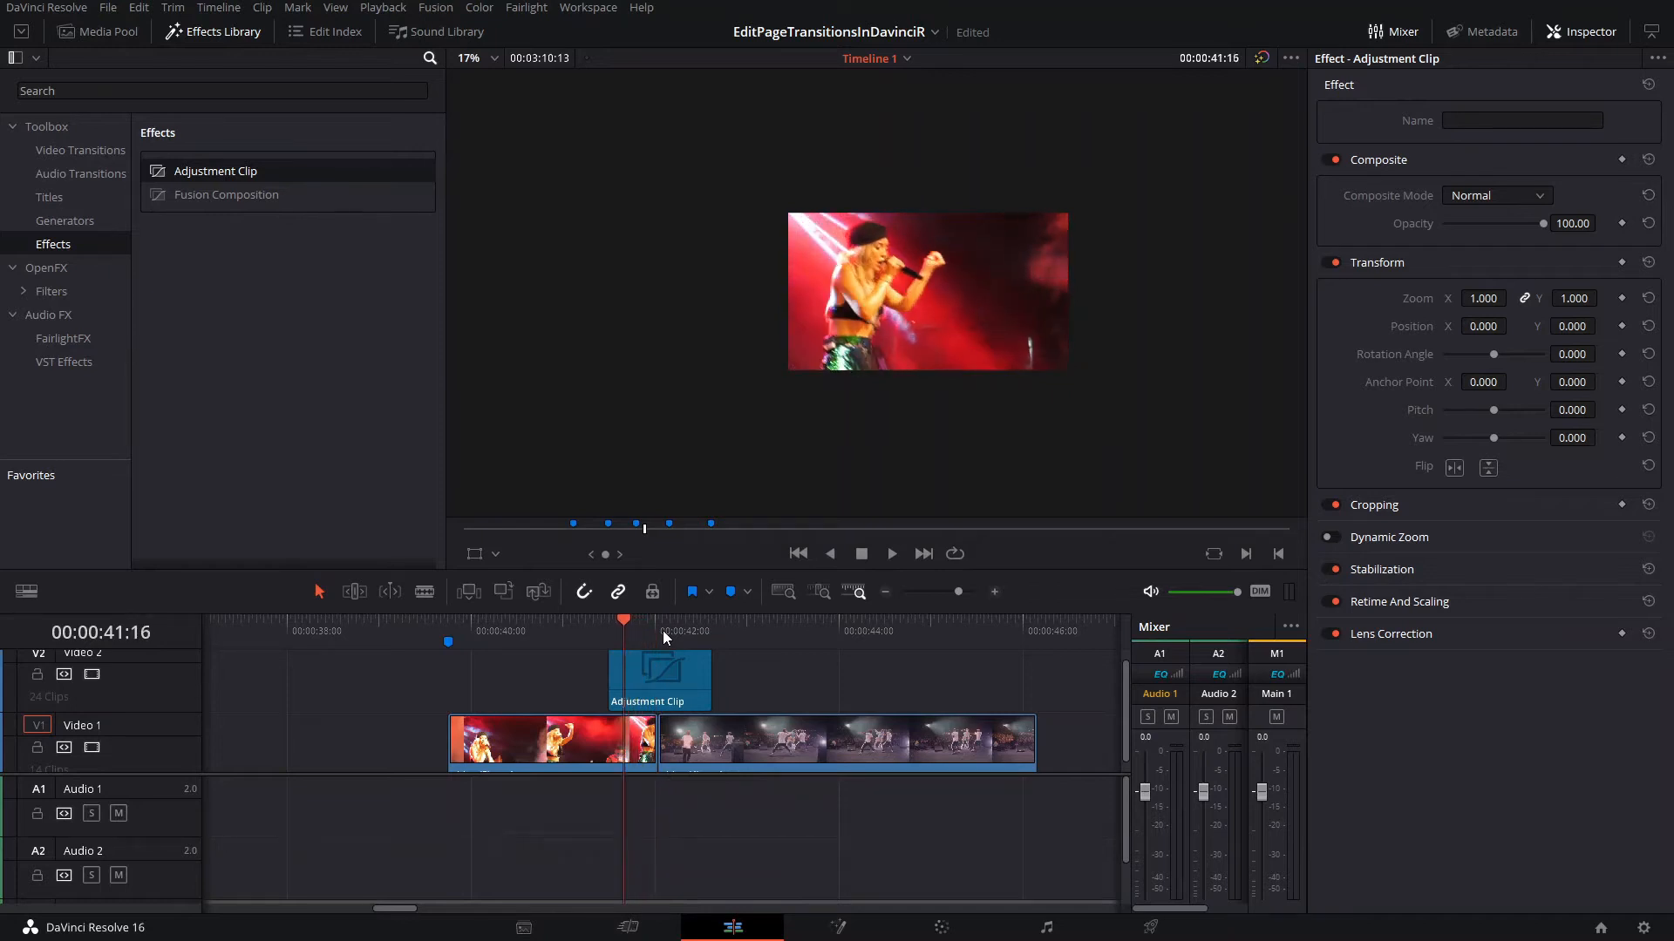
pyautogui.moveTo(651, 678); pyautogui.dragTo(657, 681)
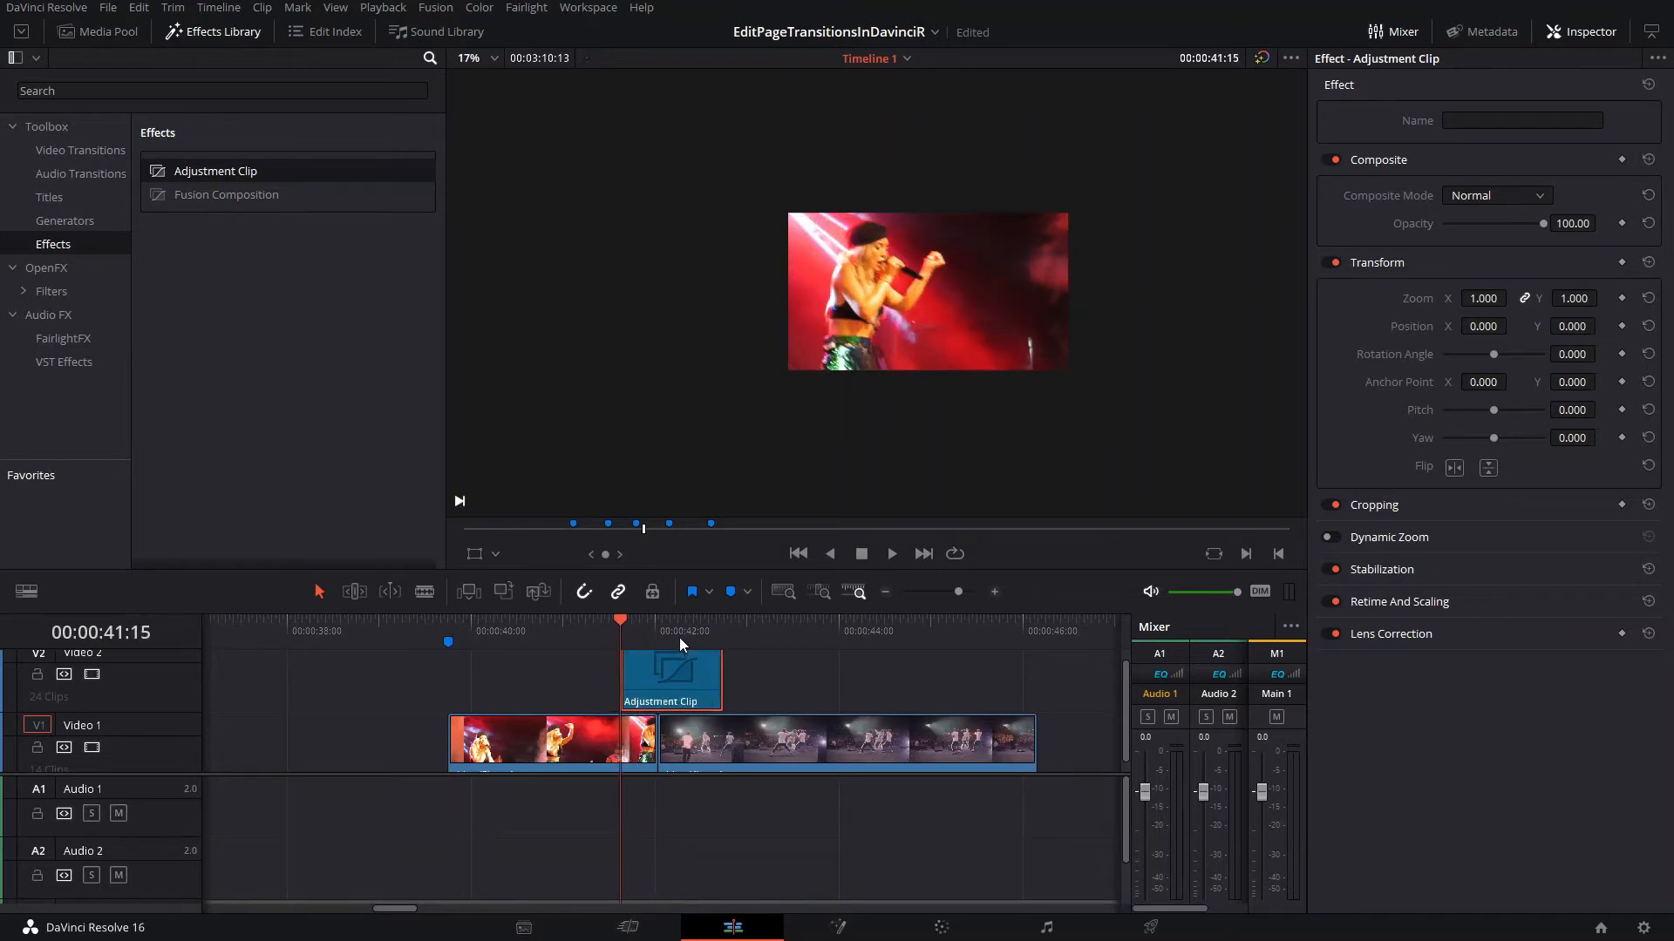
# Trim the adjustment clip's end to about ten frames after the cut and return the playhead to 00:00:42:01
pyautogui.press('Down')
pyautogui.press('Right')
pyautogui.press('Right')
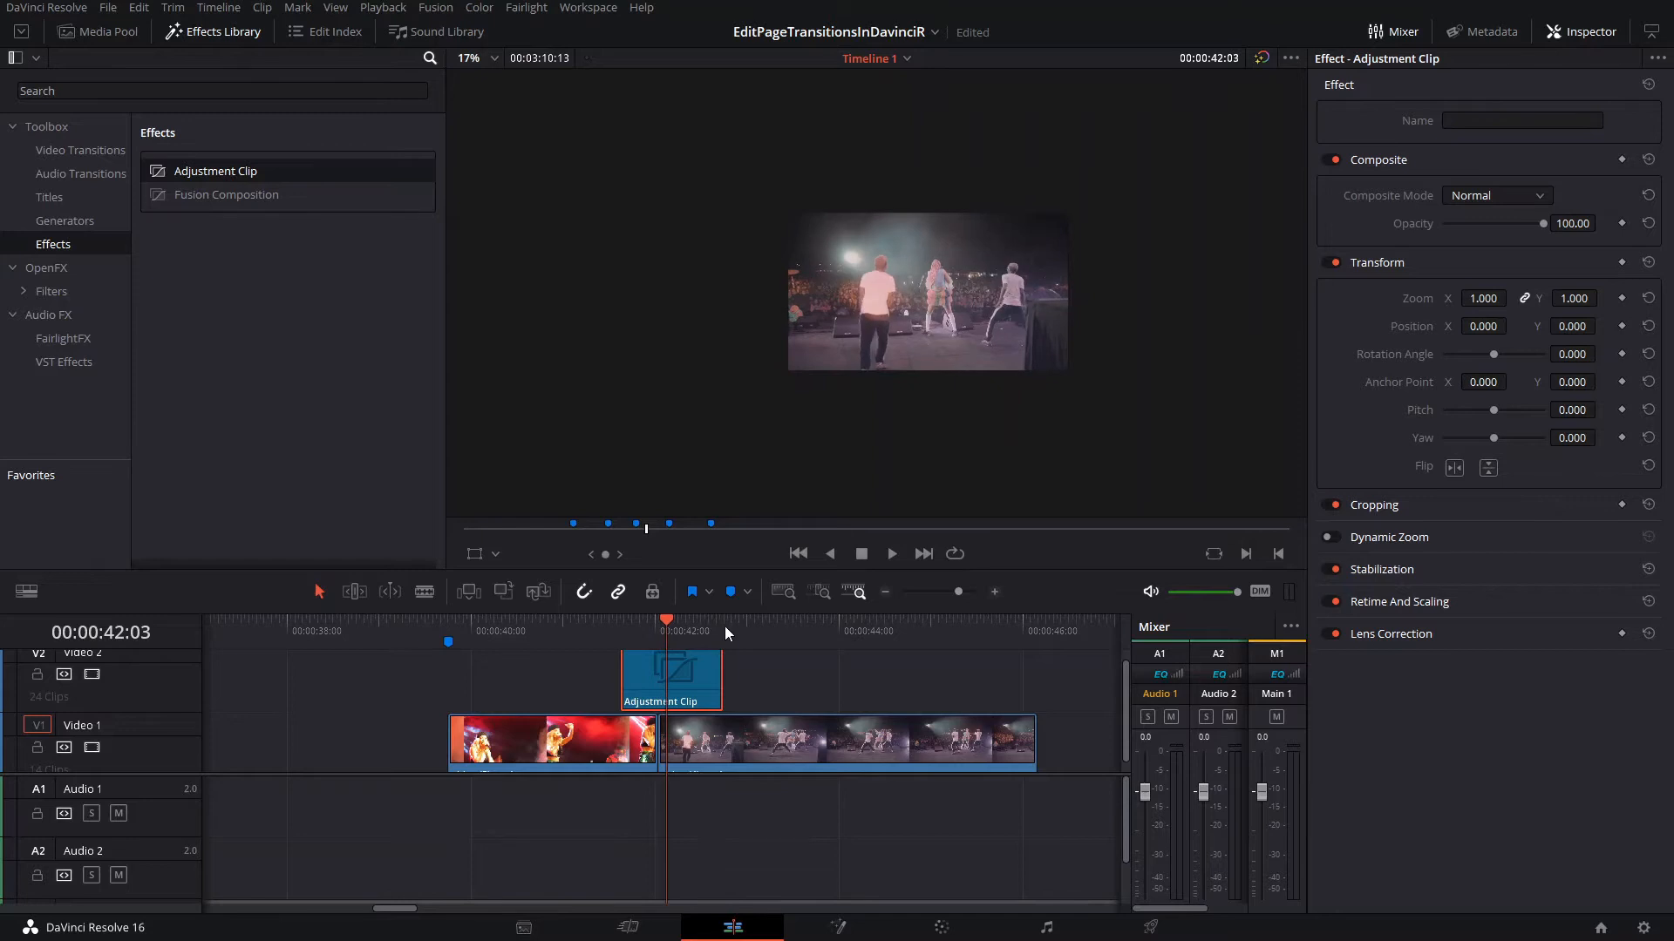
pyautogui.press('Right')
pyautogui.press('Right')
pyautogui.press('Right')
pyautogui.press('Right')
pyautogui.press('Right')
pyautogui.press('Right')
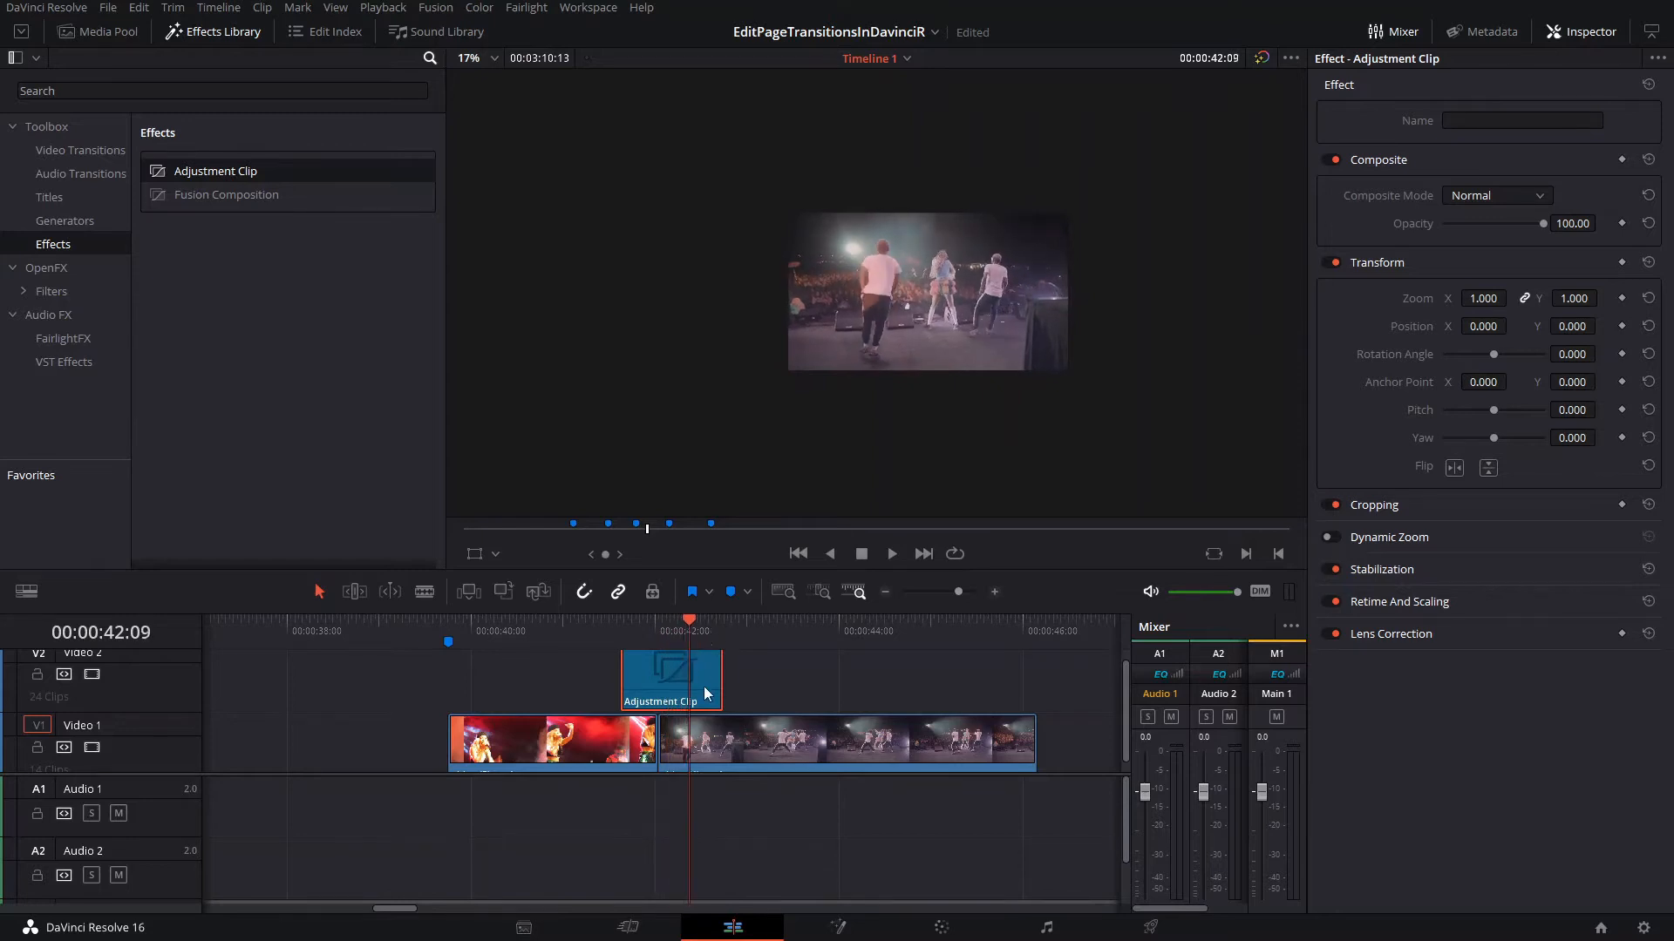
pyautogui.moveTo(720, 687); pyautogui.dragTo(695, 685)
pyautogui.press('Up')
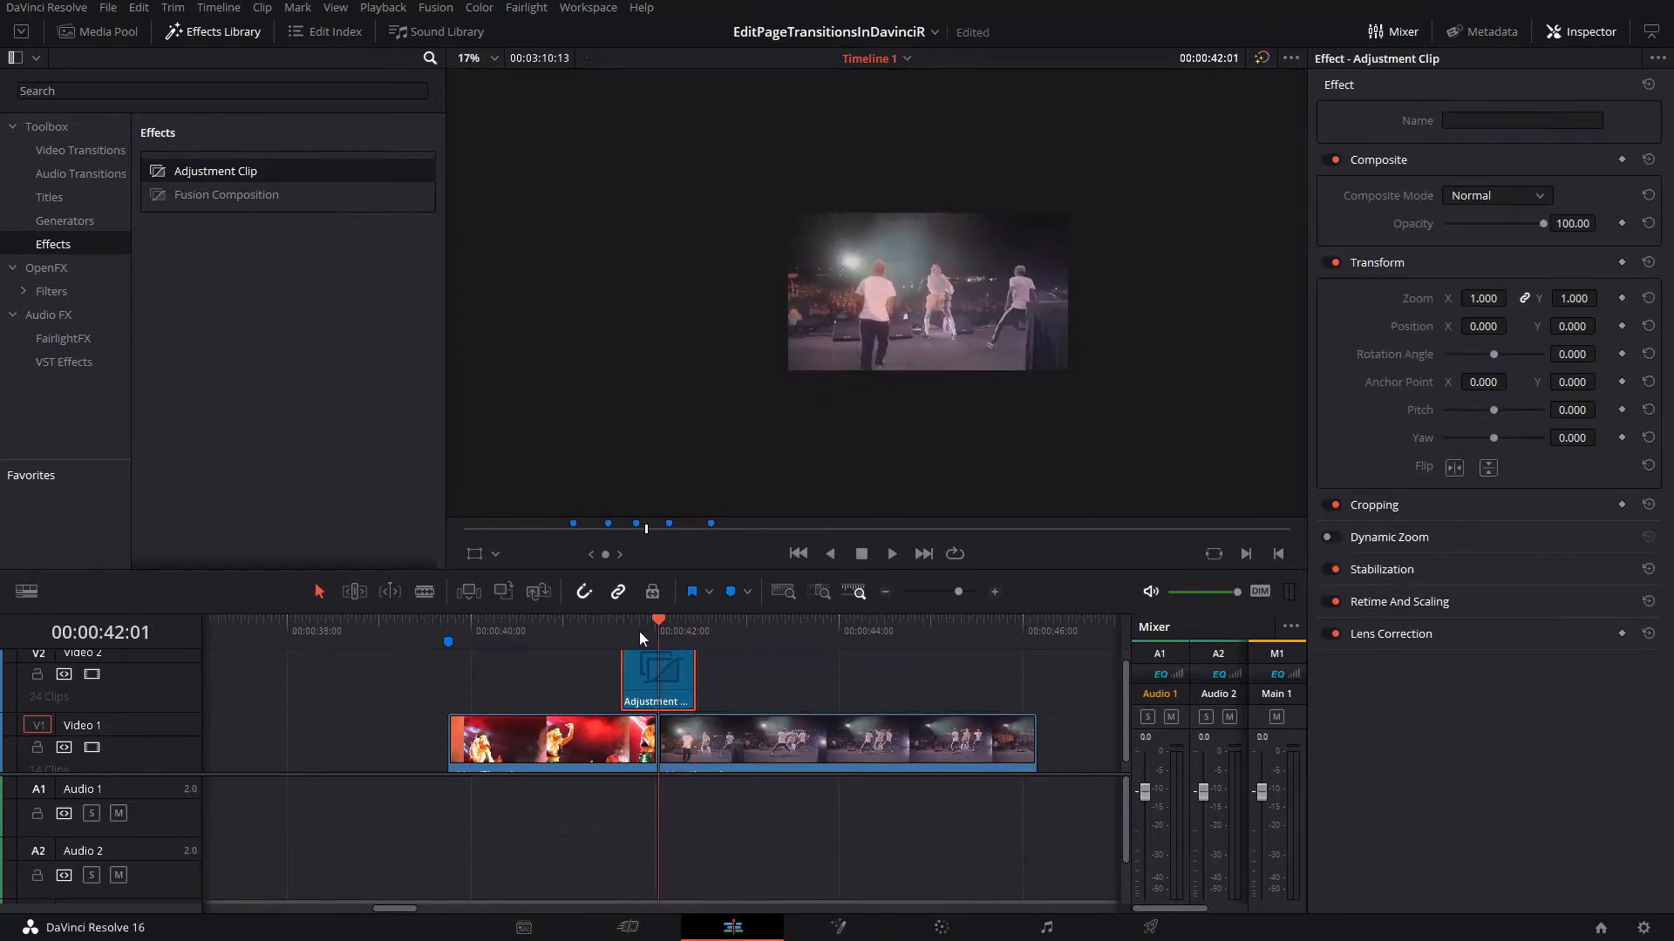
# Save the project and apply the ResolveFX Camera Shake effect to the adjustment clip
pyautogui.hotkey('ctrl', 's')
pyautogui.click(54, 263)
pyautogui.scroll(-1, 333, 207)
pyautogui.scroll(-15, 400, 171)
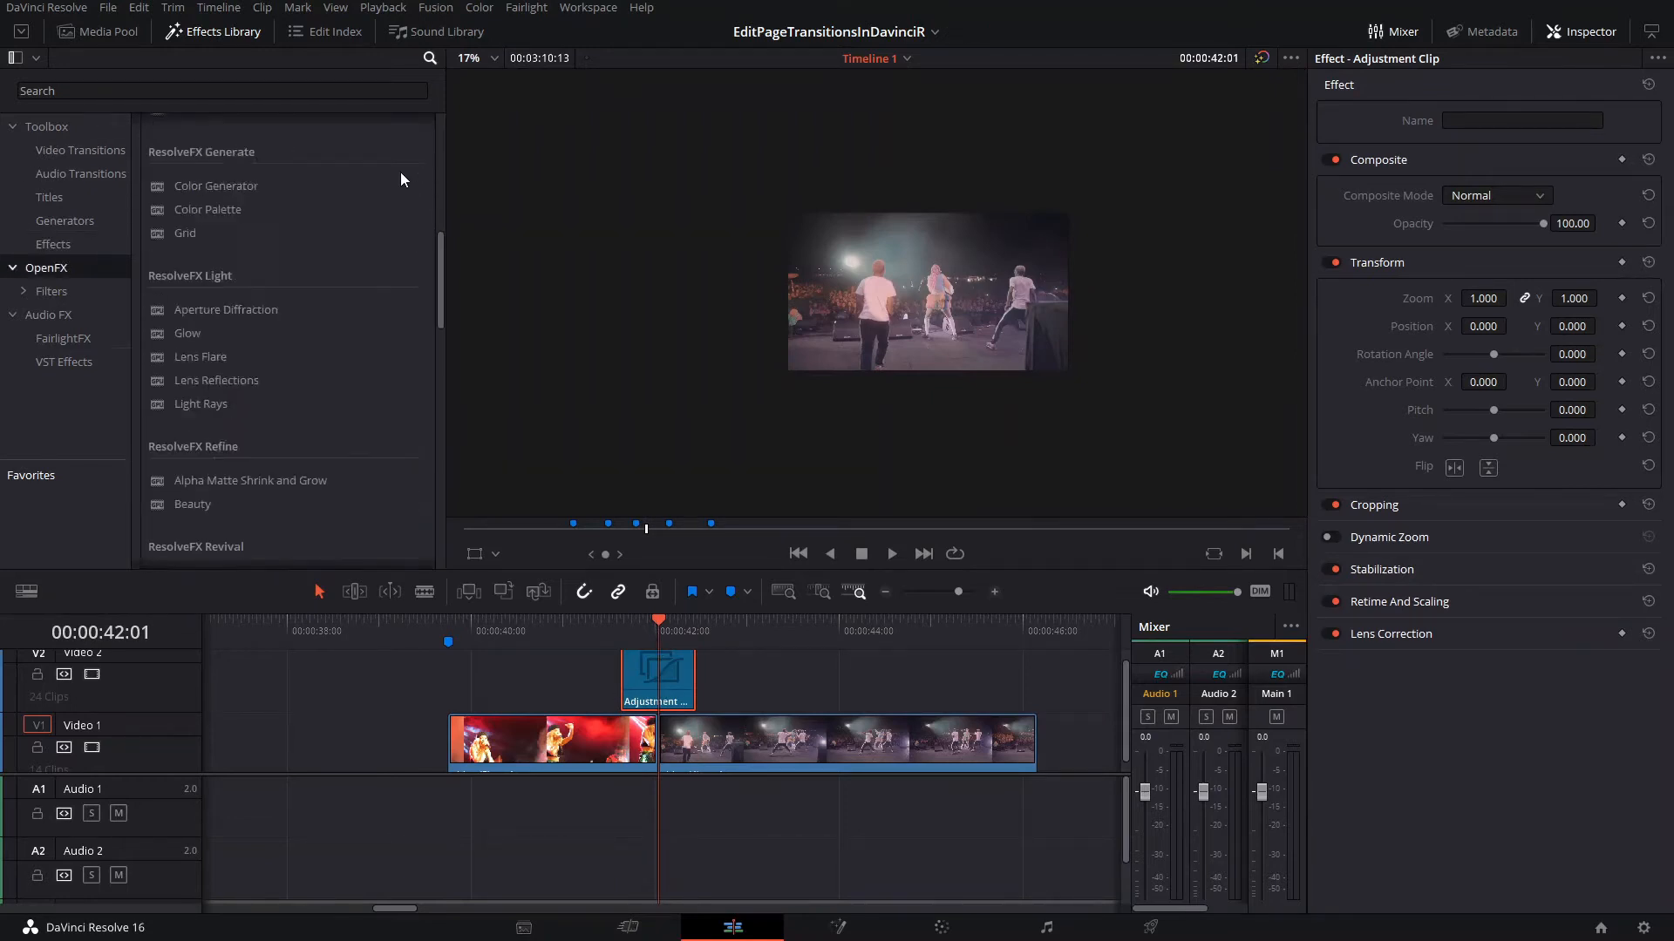
pyautogui.moveTo(211, 327); pyautogui.dragTo(659, 679)
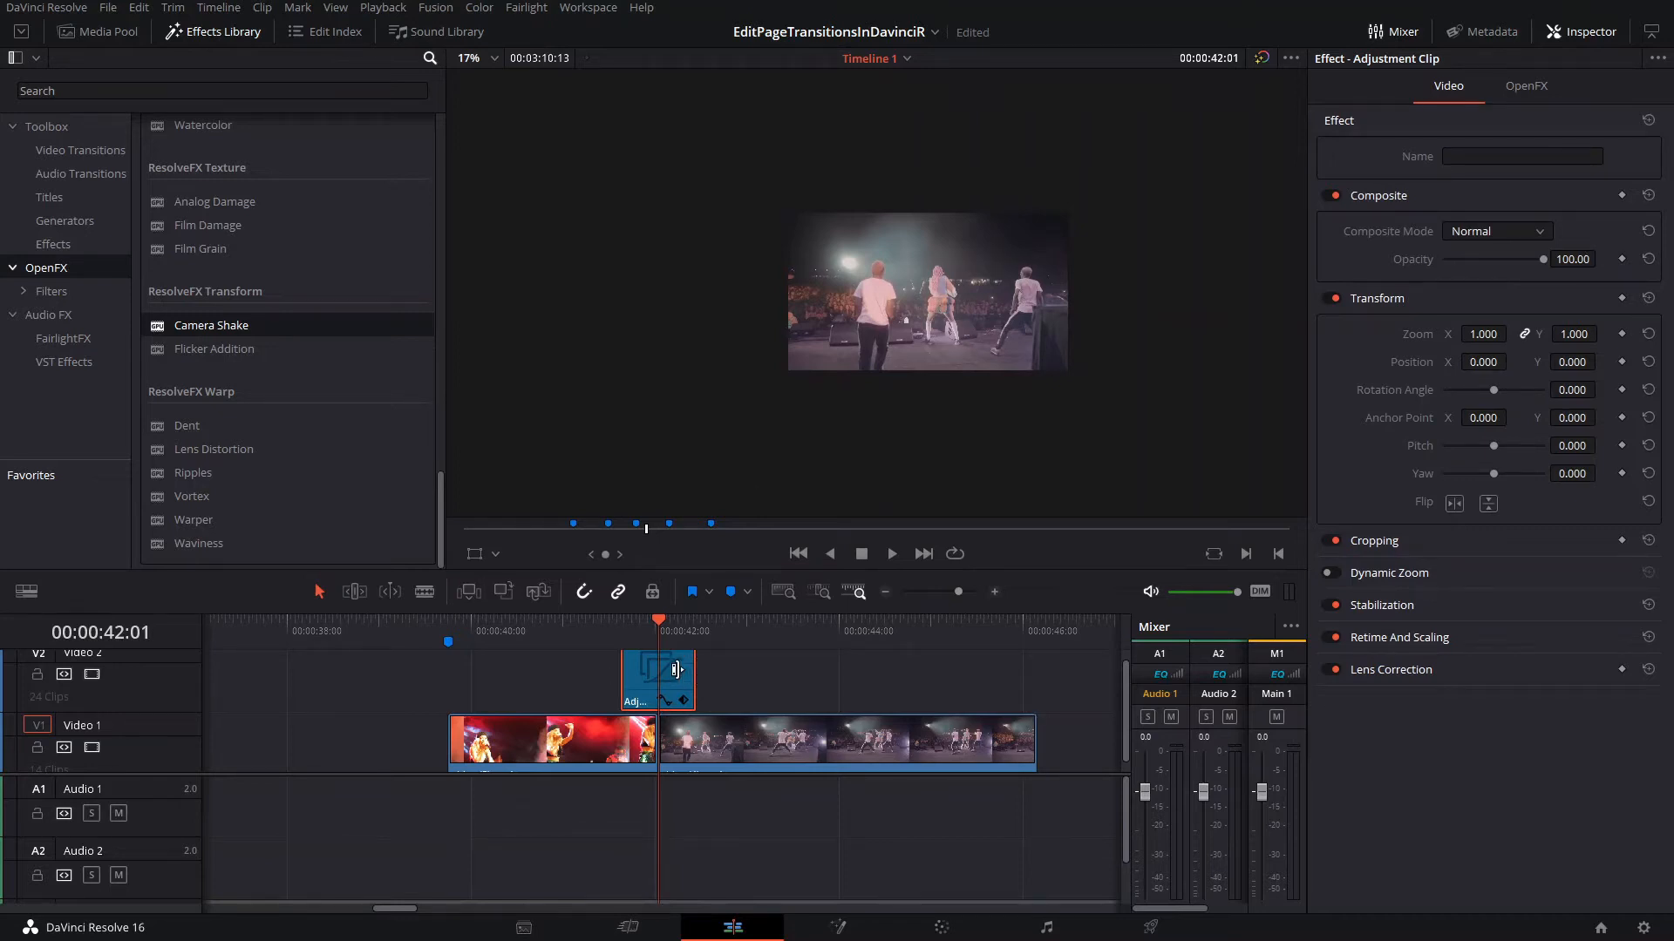
# Set Camera Shake's Motion Scale to 2.000, Speed Scale to 1.559, Motion Blur to 0.322, Pan Amplitude to 0.687, Tilt to 0.525 and Rotation to 0.398
pyautogui.click(1524, 94)
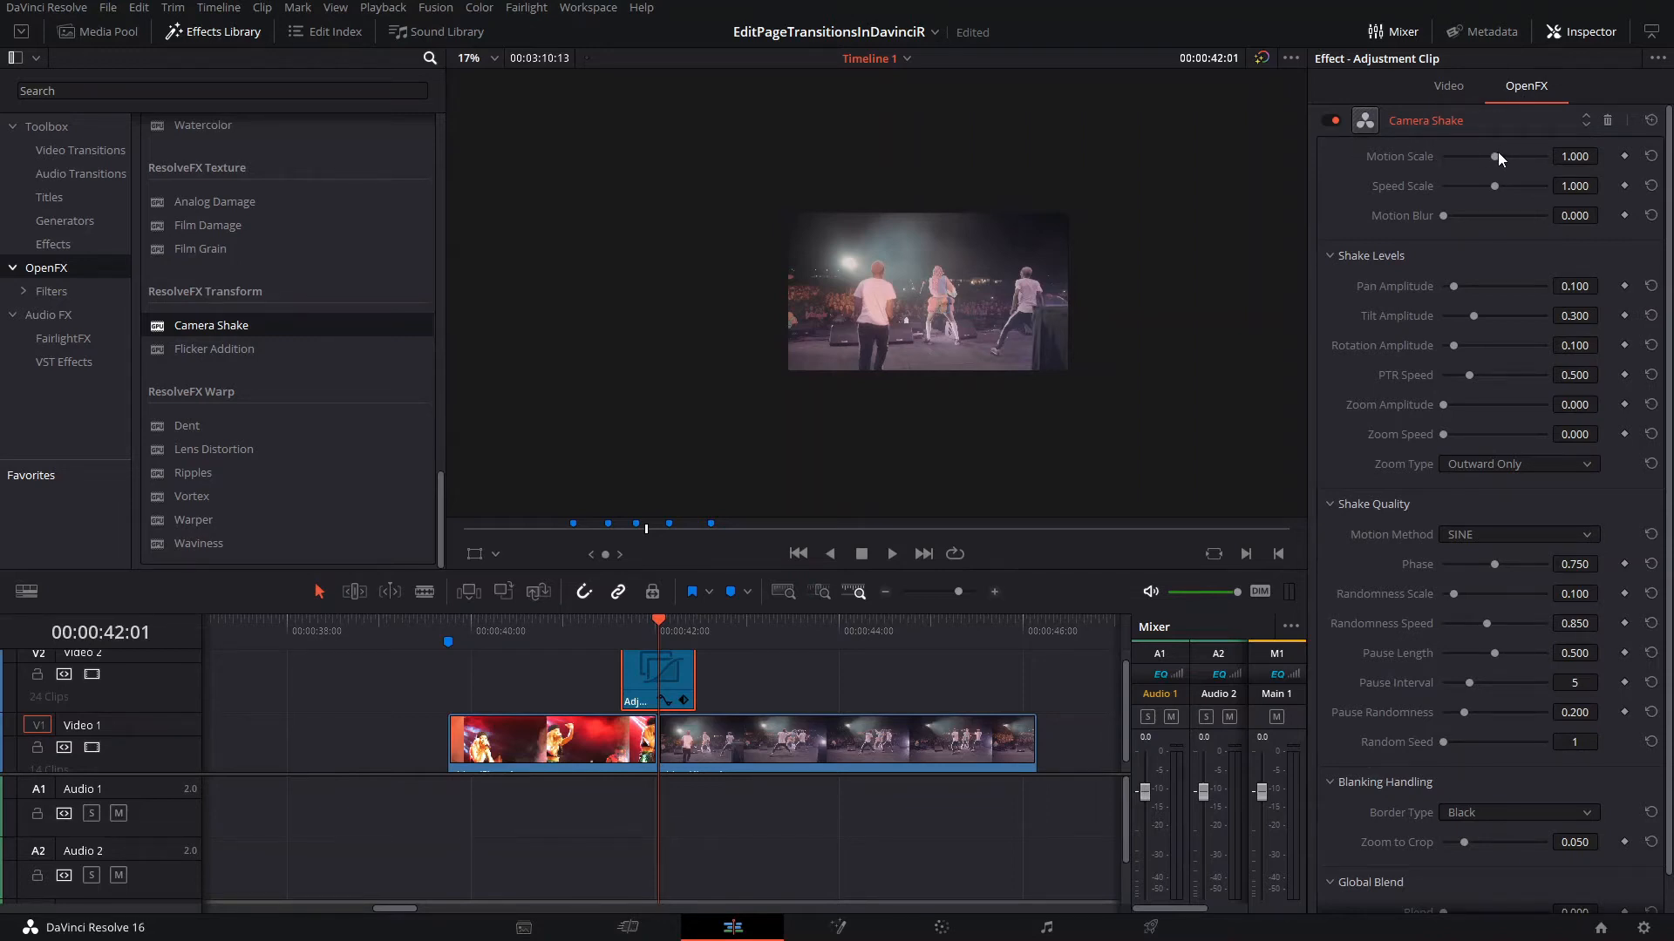
pyautogui.moveTo(1501, 154); pyautogui.dragTo(1569, 155)
pyautogui.click(1569, 155)
pyautogui.moveTo(1442, 214); pyautogui.dragTo(1484, 337)
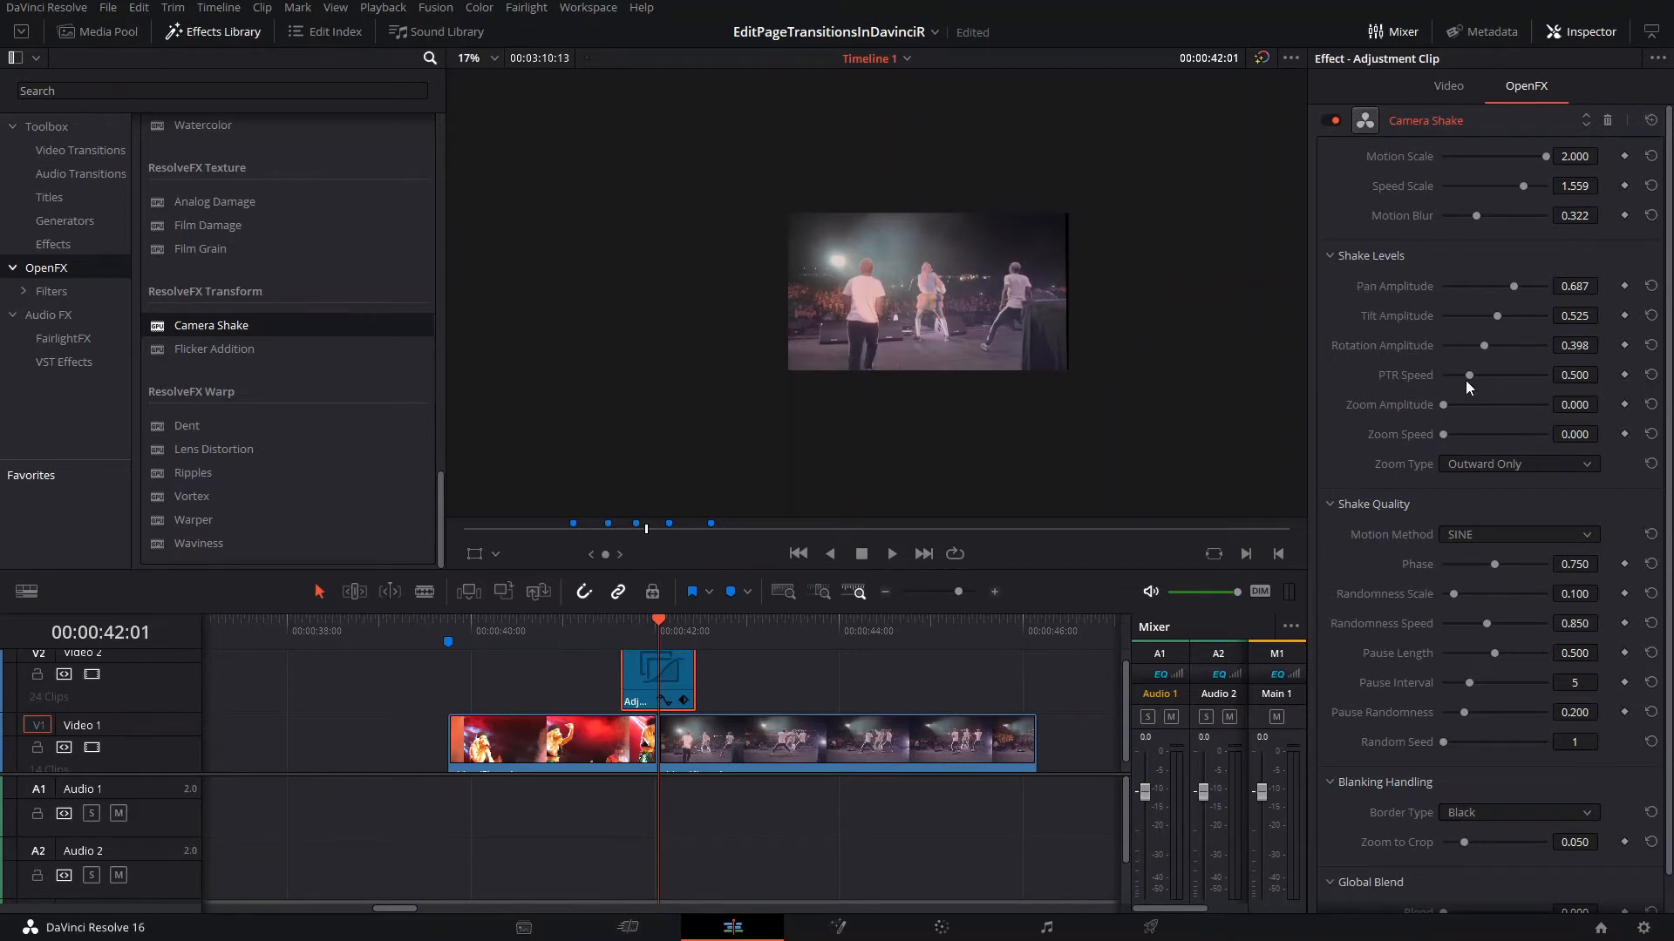
# Set Camera Shake's PTR Speed to 1.136, Zoom Amplitude to 0.153, Zoom Speed to 0.254 and Zoom Type to Outward and Inward
pyautogui.moveTo(1473, 377); pyautogui.dragTo(1425, 375)
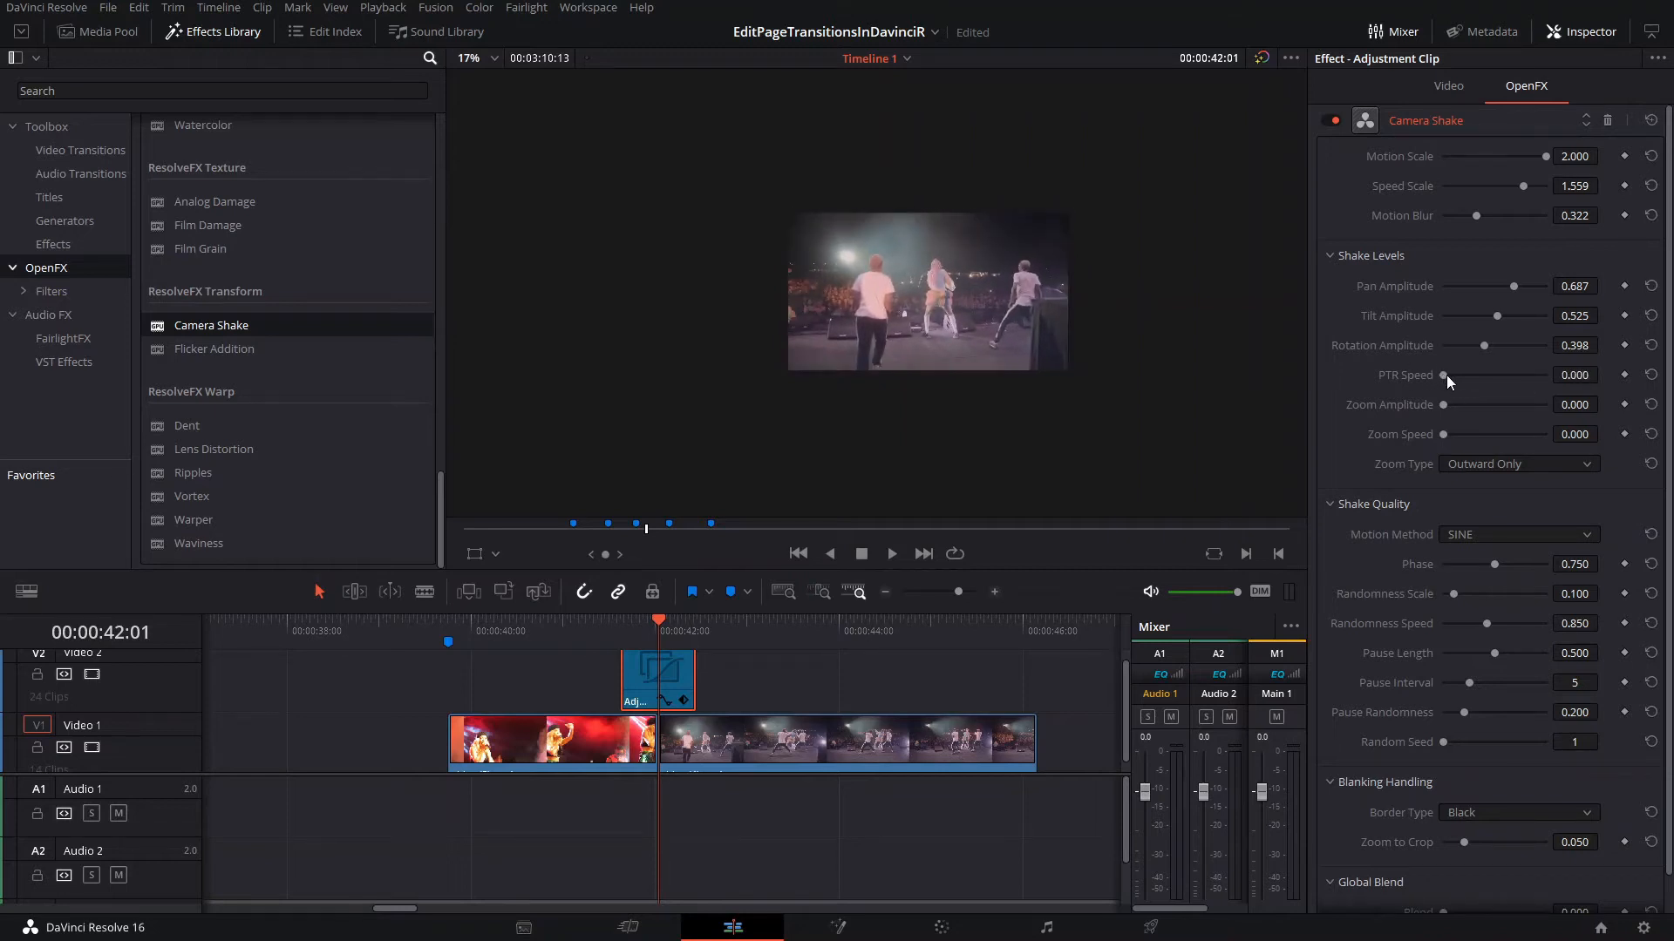
pyautogui.moveTo(1463, 379); pyautogui.dragTo(1501, 380)
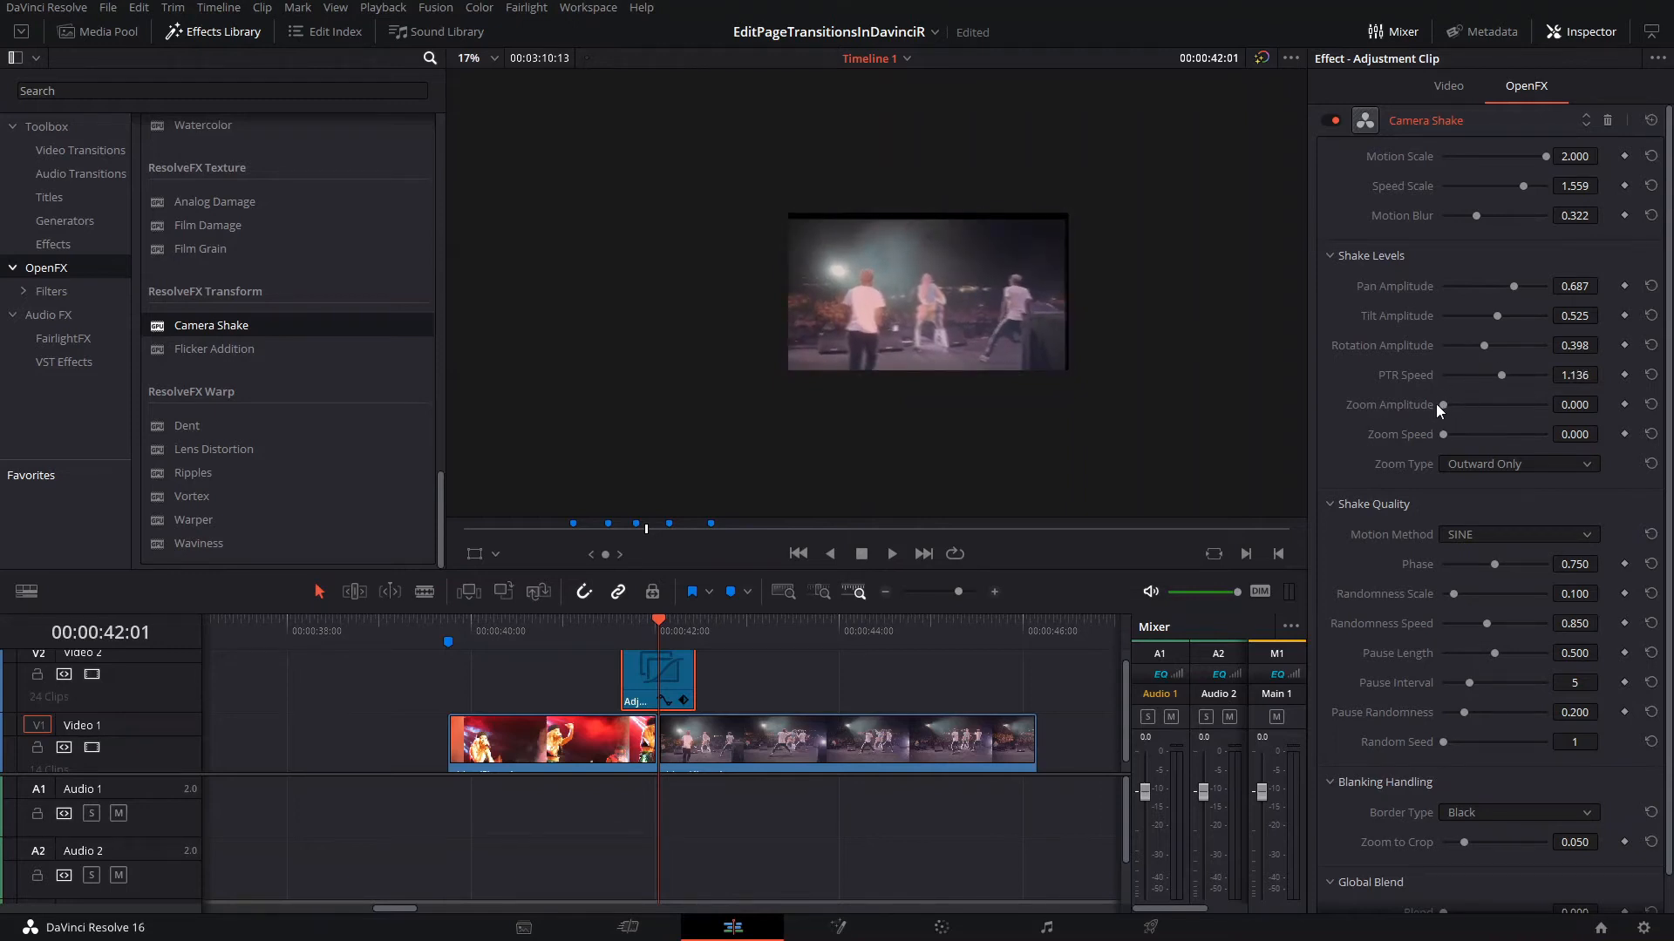
pyautogui.moveTo(1435, 404)
pyautogui.mouseDown()
pyautogui.moveTo(1467, 410)
pyautogui.moveTo(1454, 436)
pyautogui.moveTo(1458, 404)
pyautogui.mouseUp()
pyautogui.click(1473, 464)
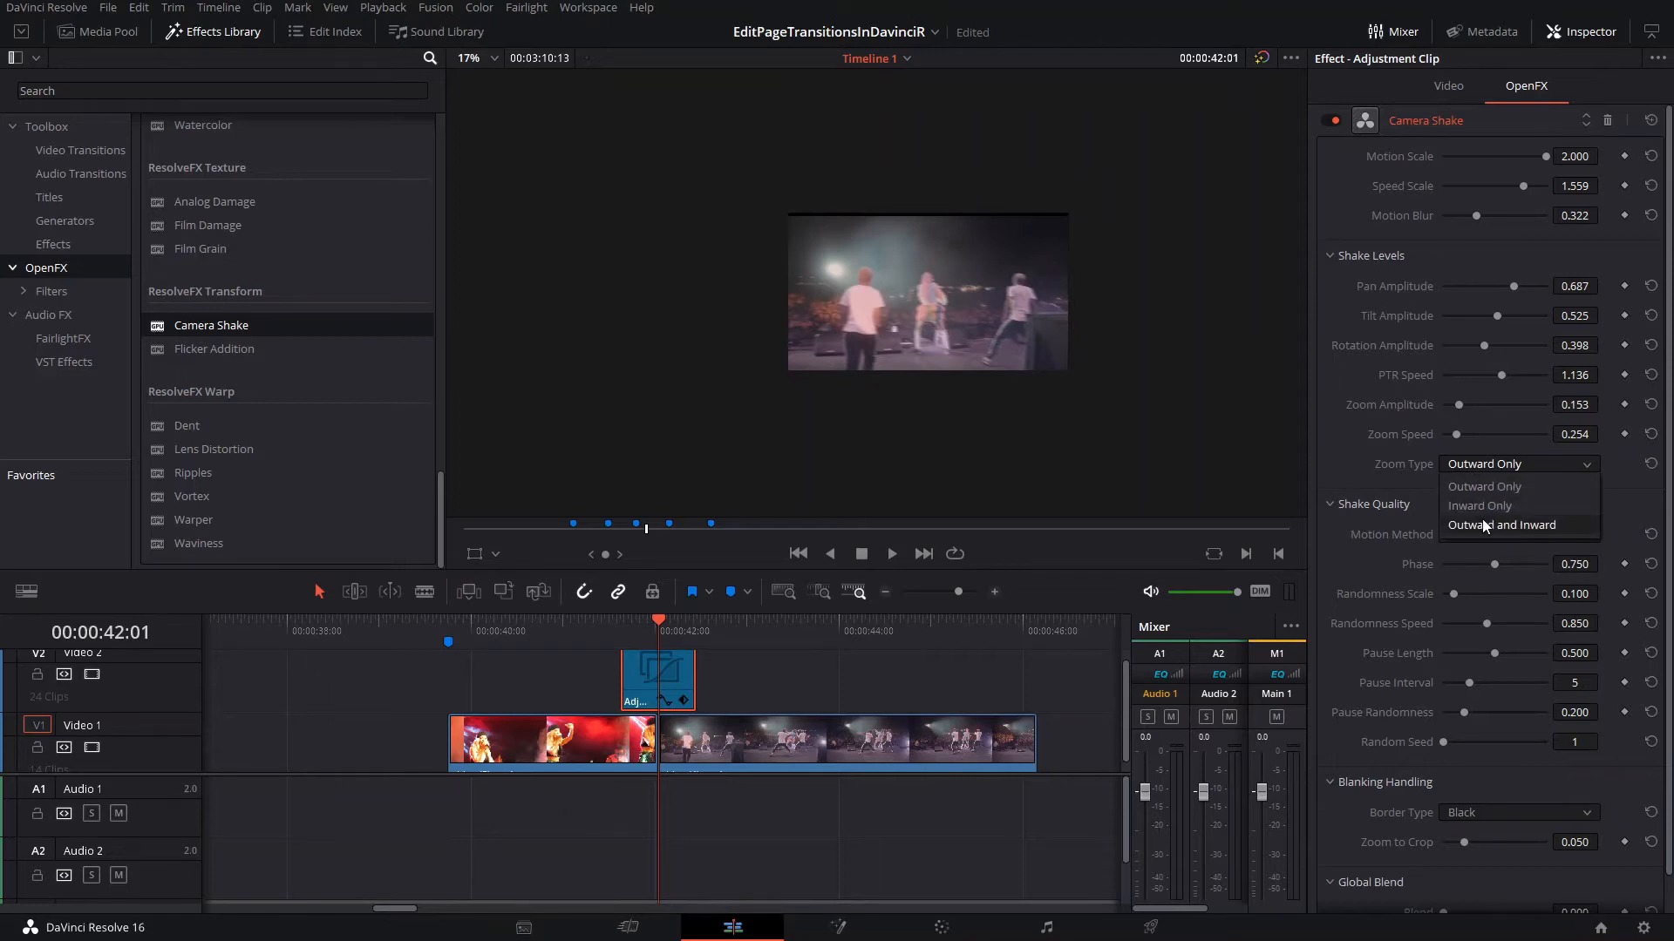
pyautogui.click(1530, 523)
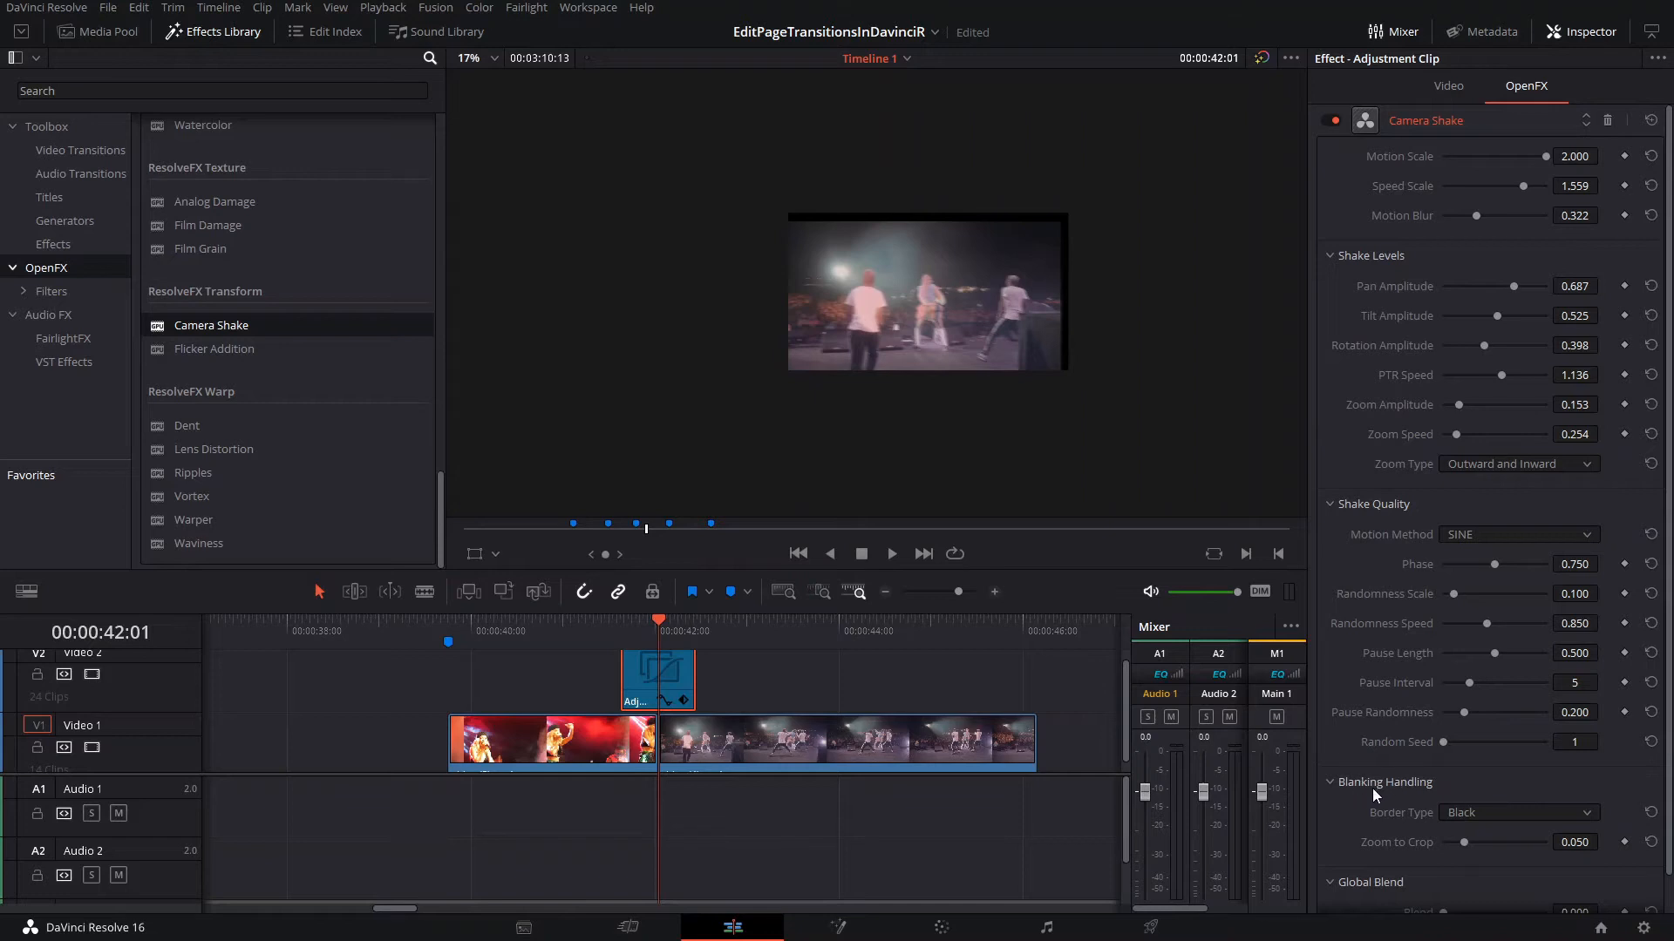
# Set Camera Shake's Border Type to Reflect, Pause Length, Pause Interval and Pause Randomness to 0, and Randomness Scale to 0.390
pyautogui.click(1485, 815)
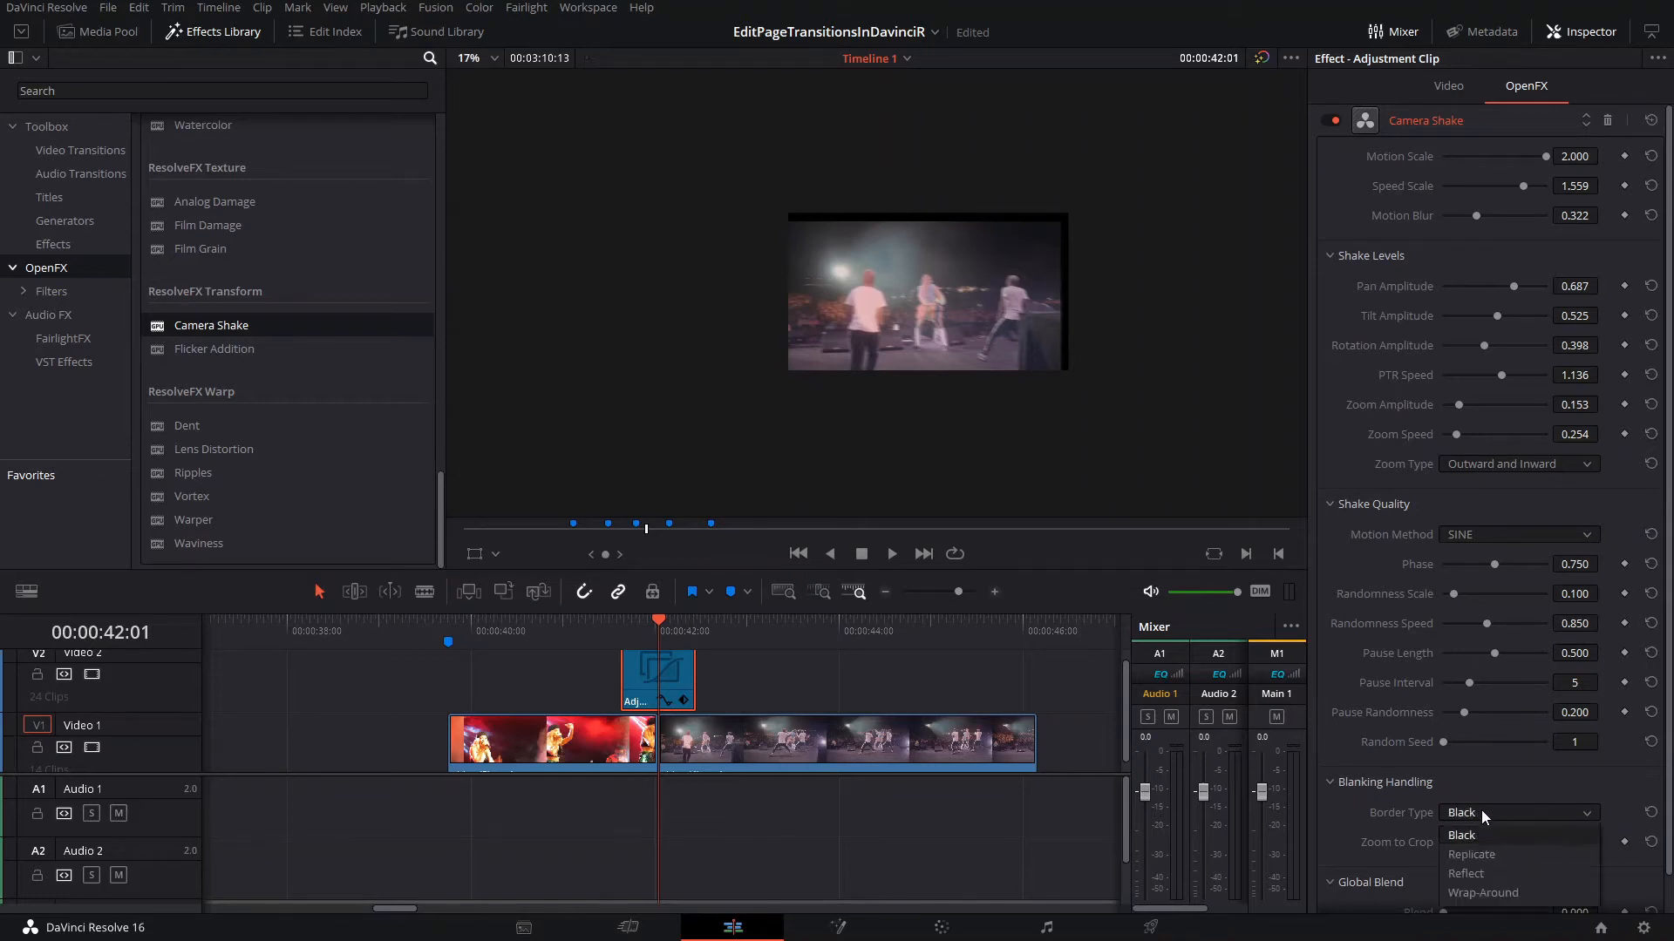
pyautogui.click(1486, 873)
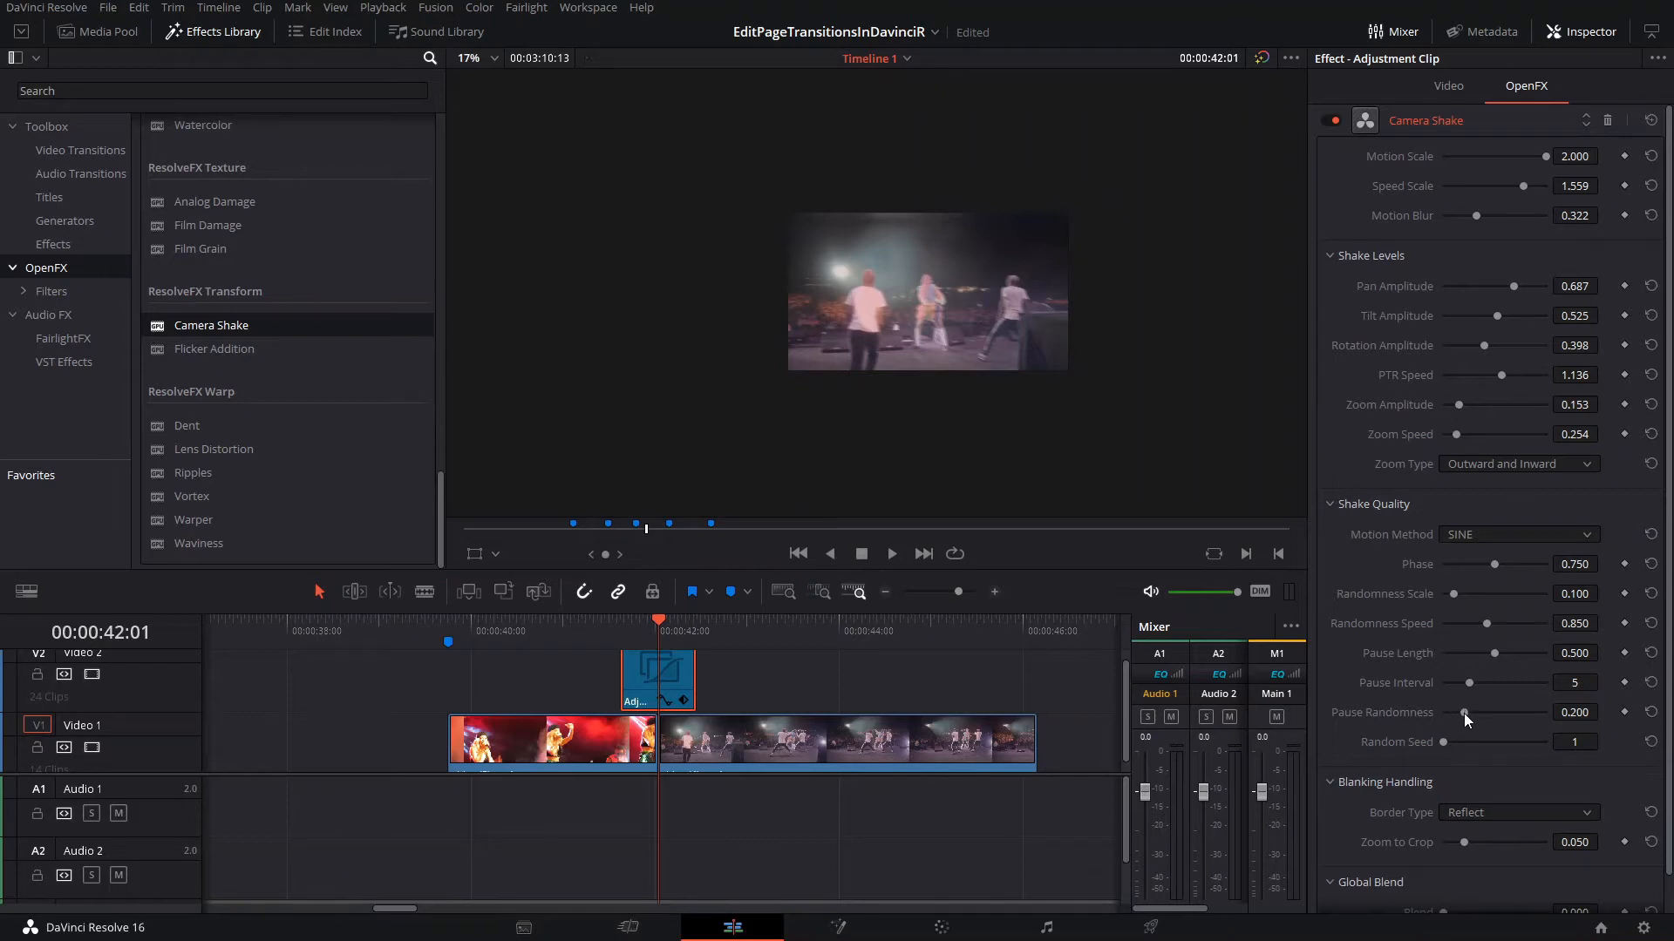
pyautogui.moveTo(1465, 713); pyautogui.dragTo(1438, 656)
pyautogui.moveTo(1485, 595); pyautogui.dragTo(1475, 594)
pyautogui.scroll(-1, 1399, 839)
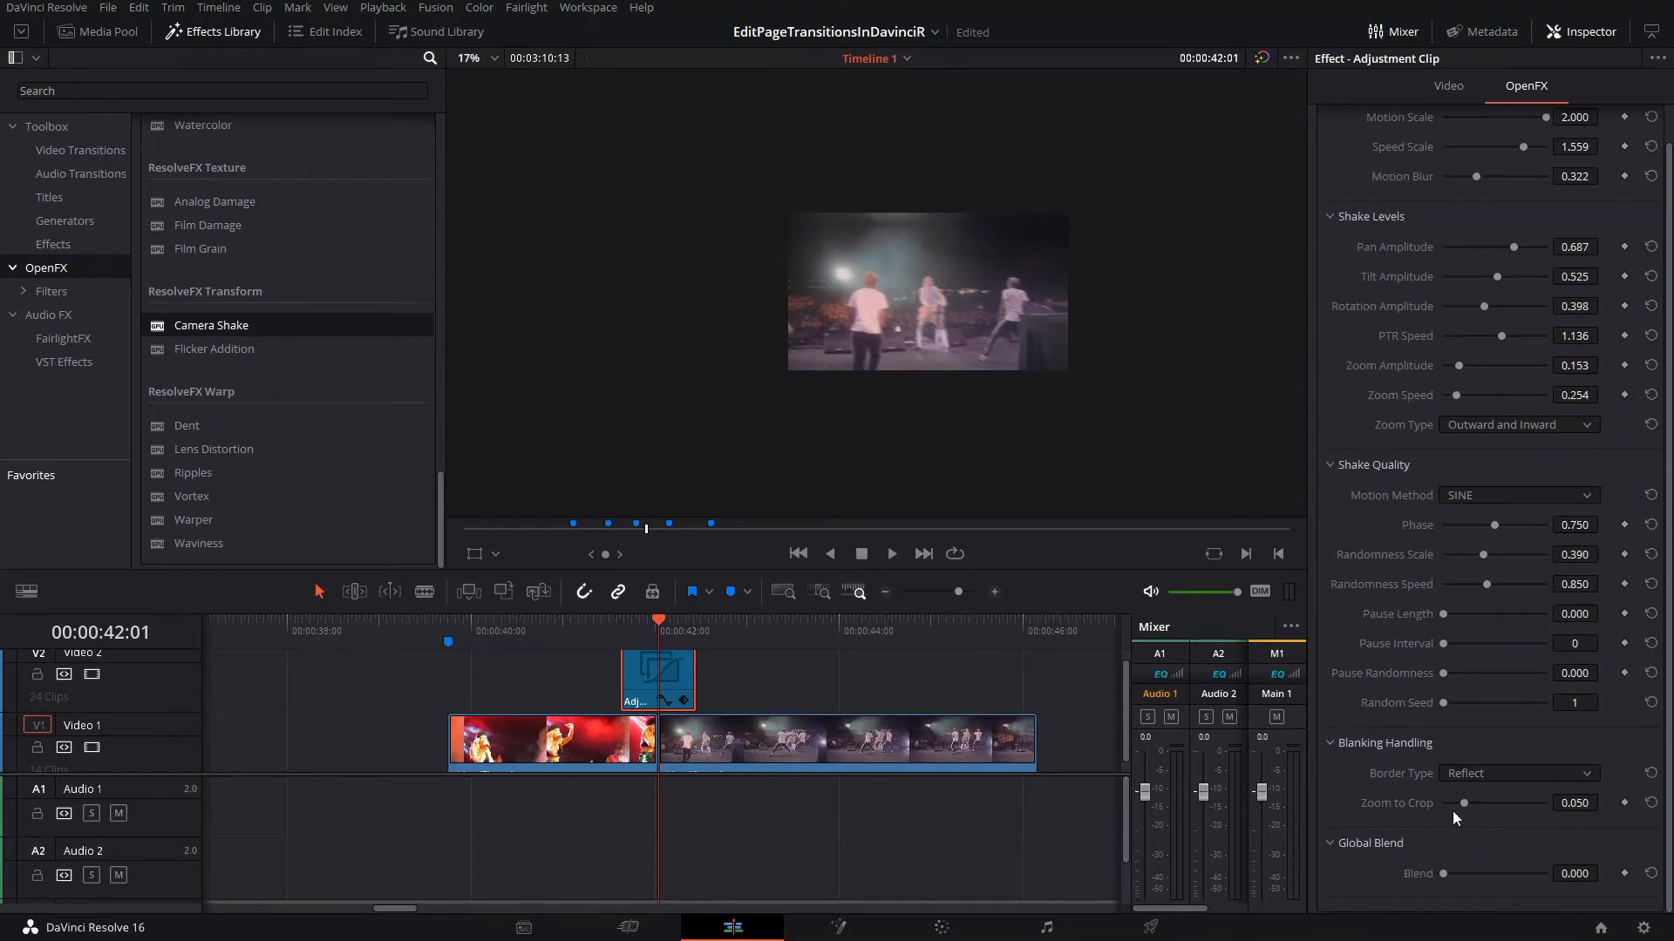
pyautogui.scroll(1, 1421, 685)
# Split the two Video 1 clips at the start and end of the adjustment clip above them
pyautogui.press('b')
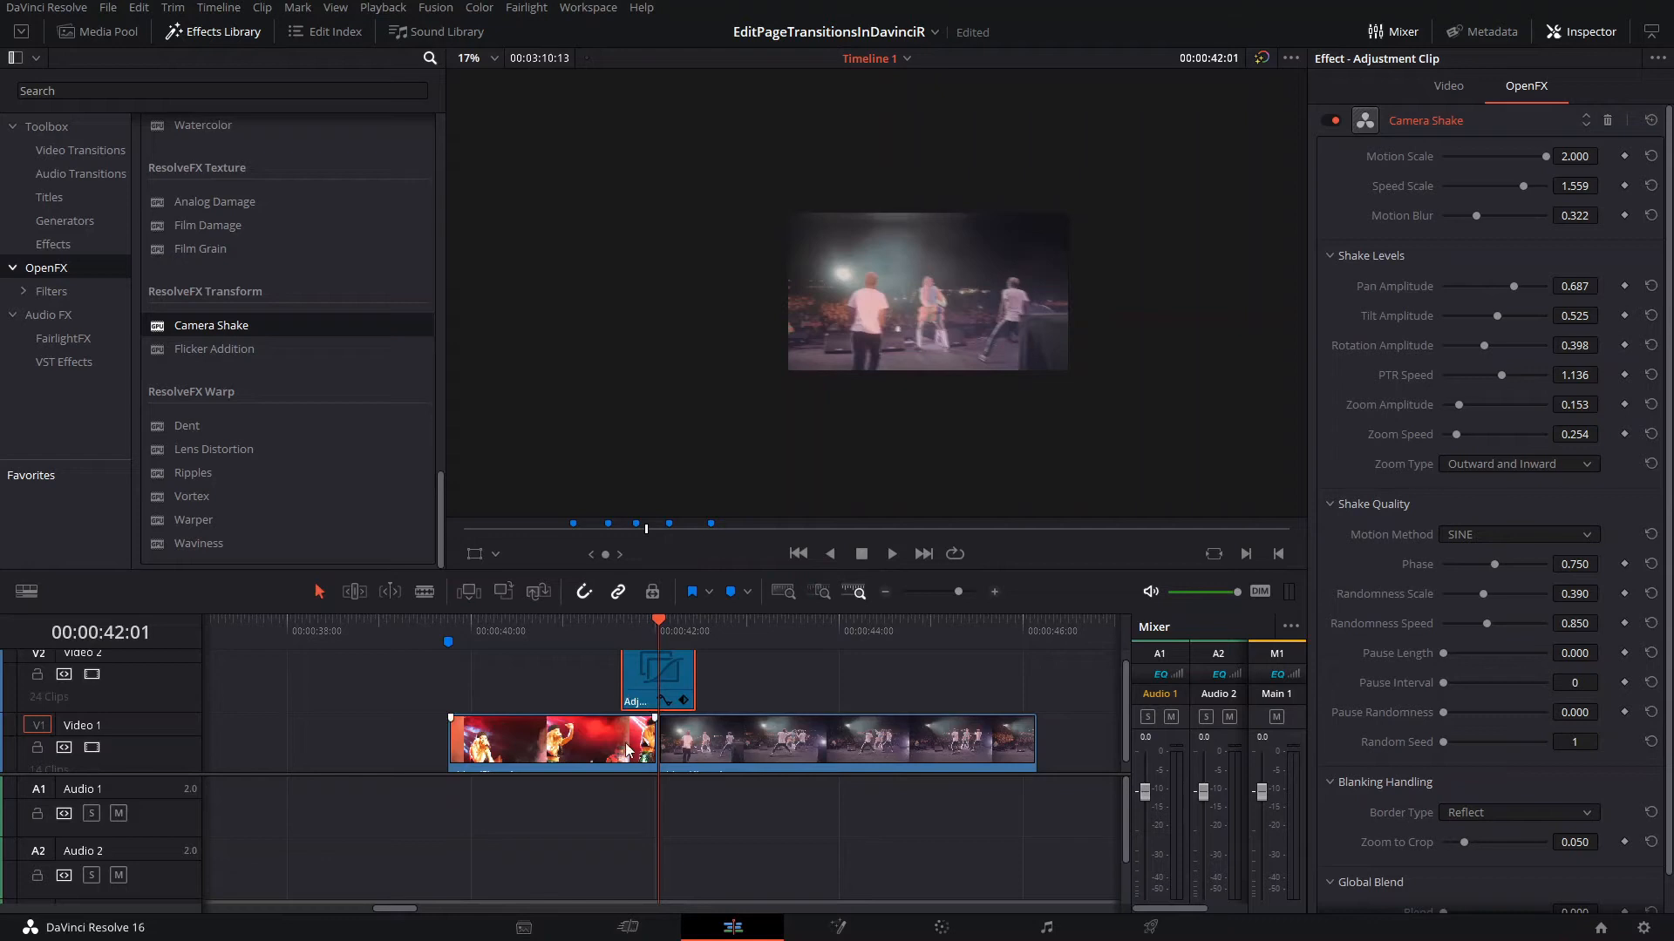
pyautogui.click(620, 741)
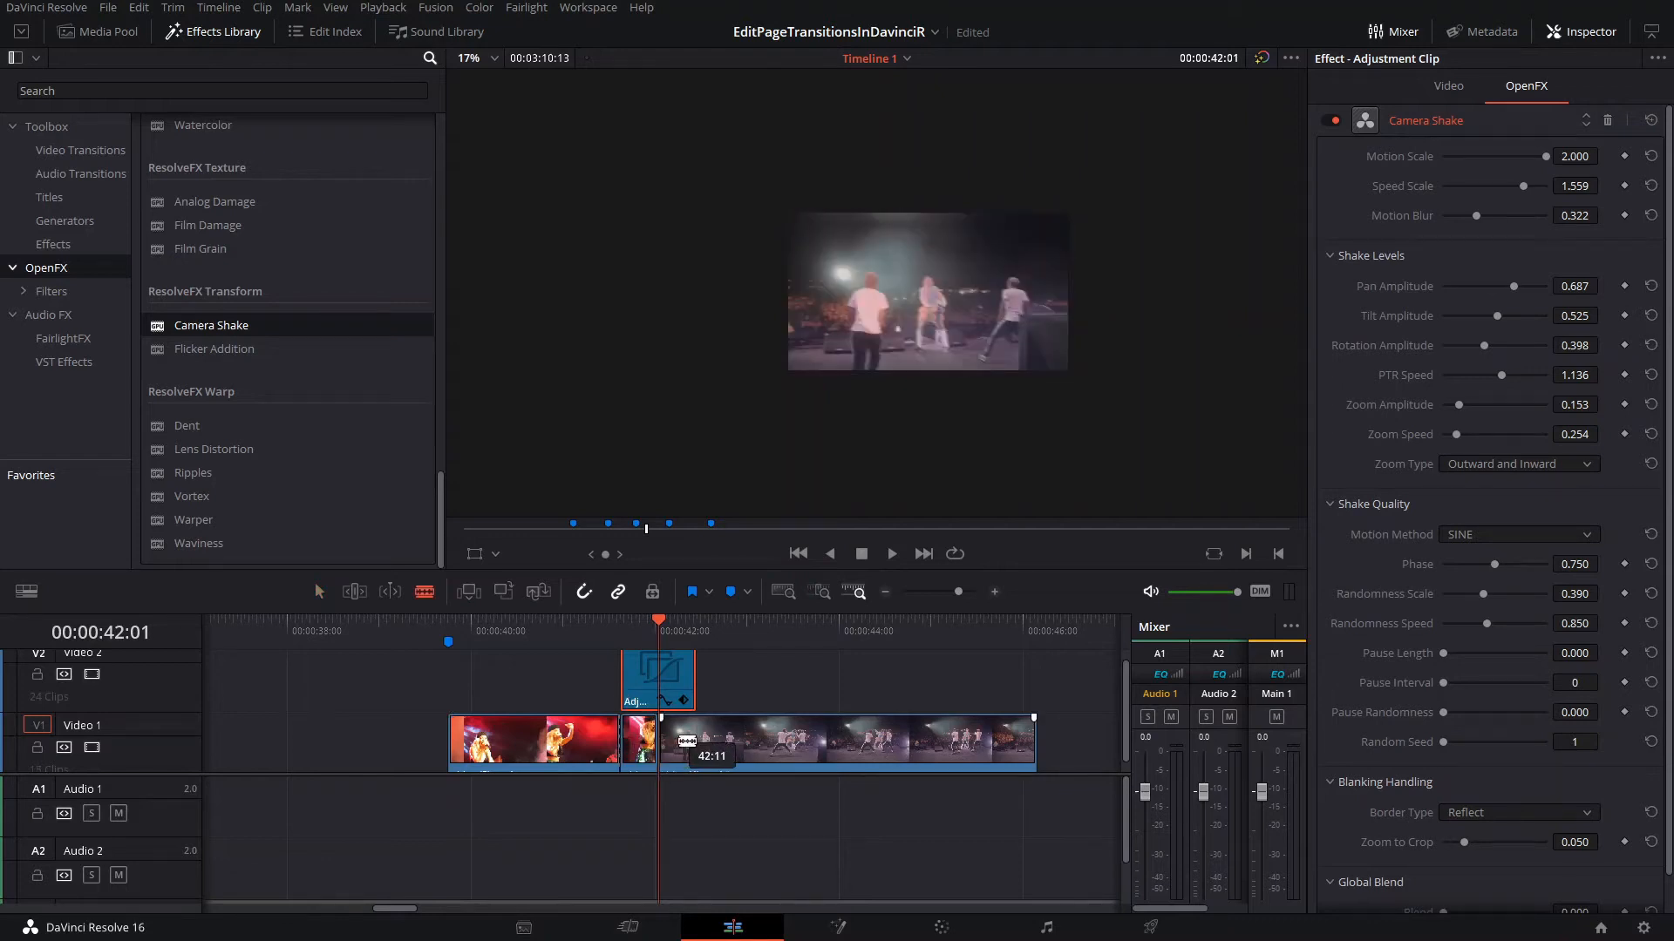
pyautogui.click(695, 741)
pyautogui.press('a')
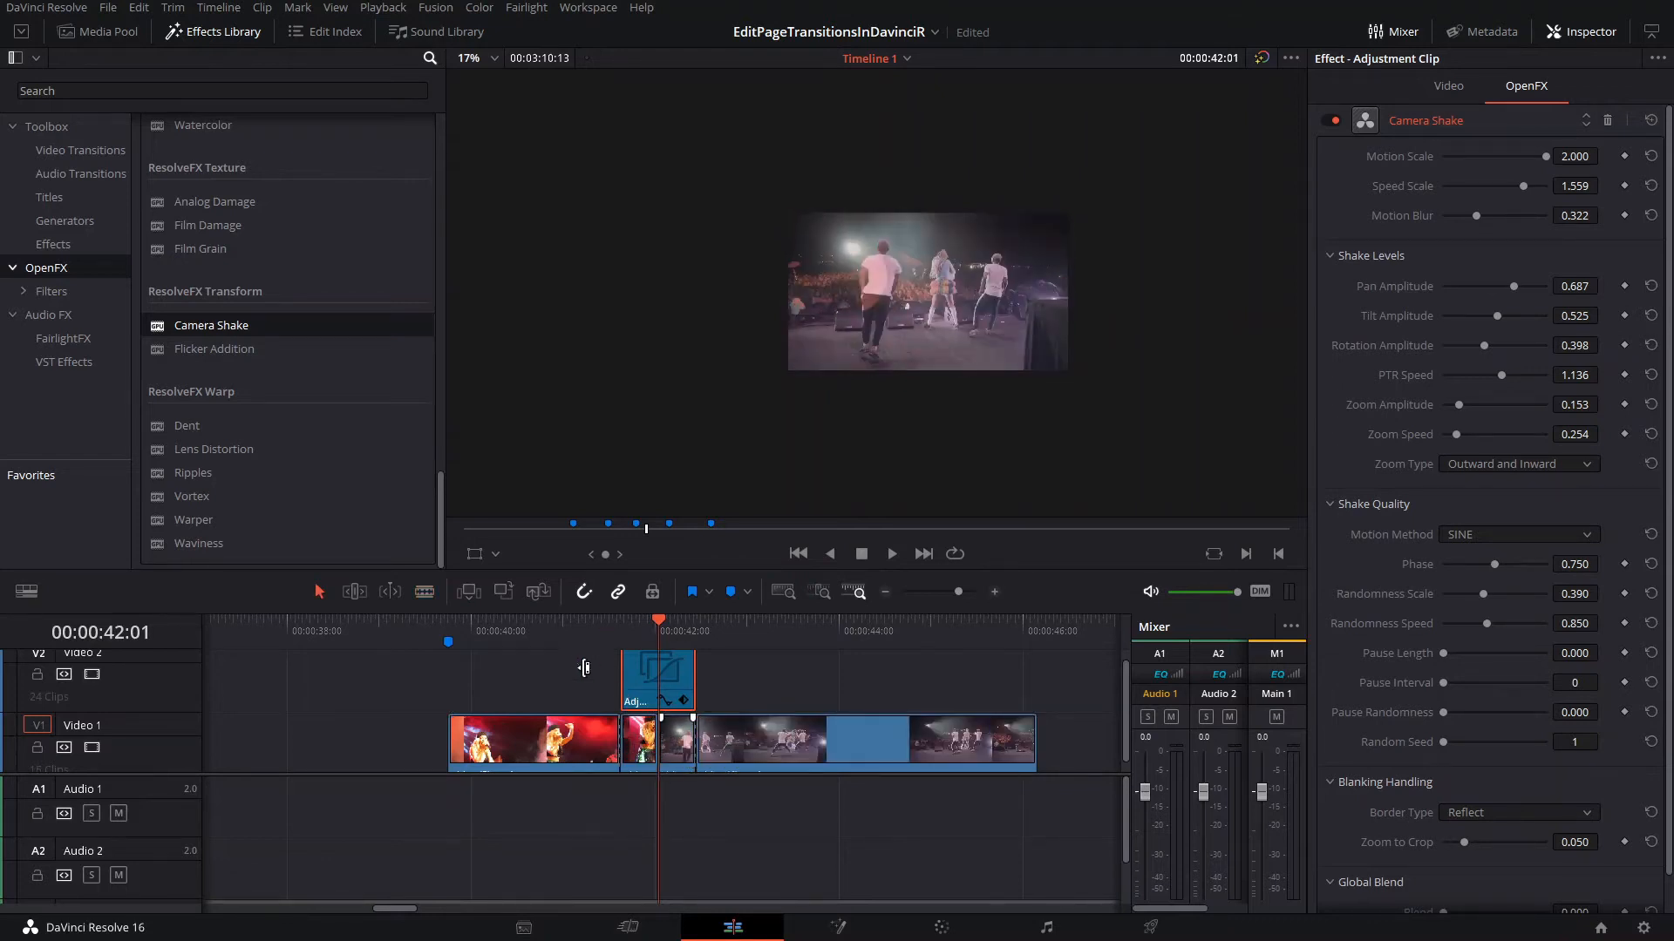
# Combine the adjustment clip and the two short clip pieces beneath it into a new compound clip
pyautogui.keyDown('ctrl'); pyautogui.click(682, 751); pyautogui.keyUp('ctrl')
pyautogui.rightClick(681, 750)
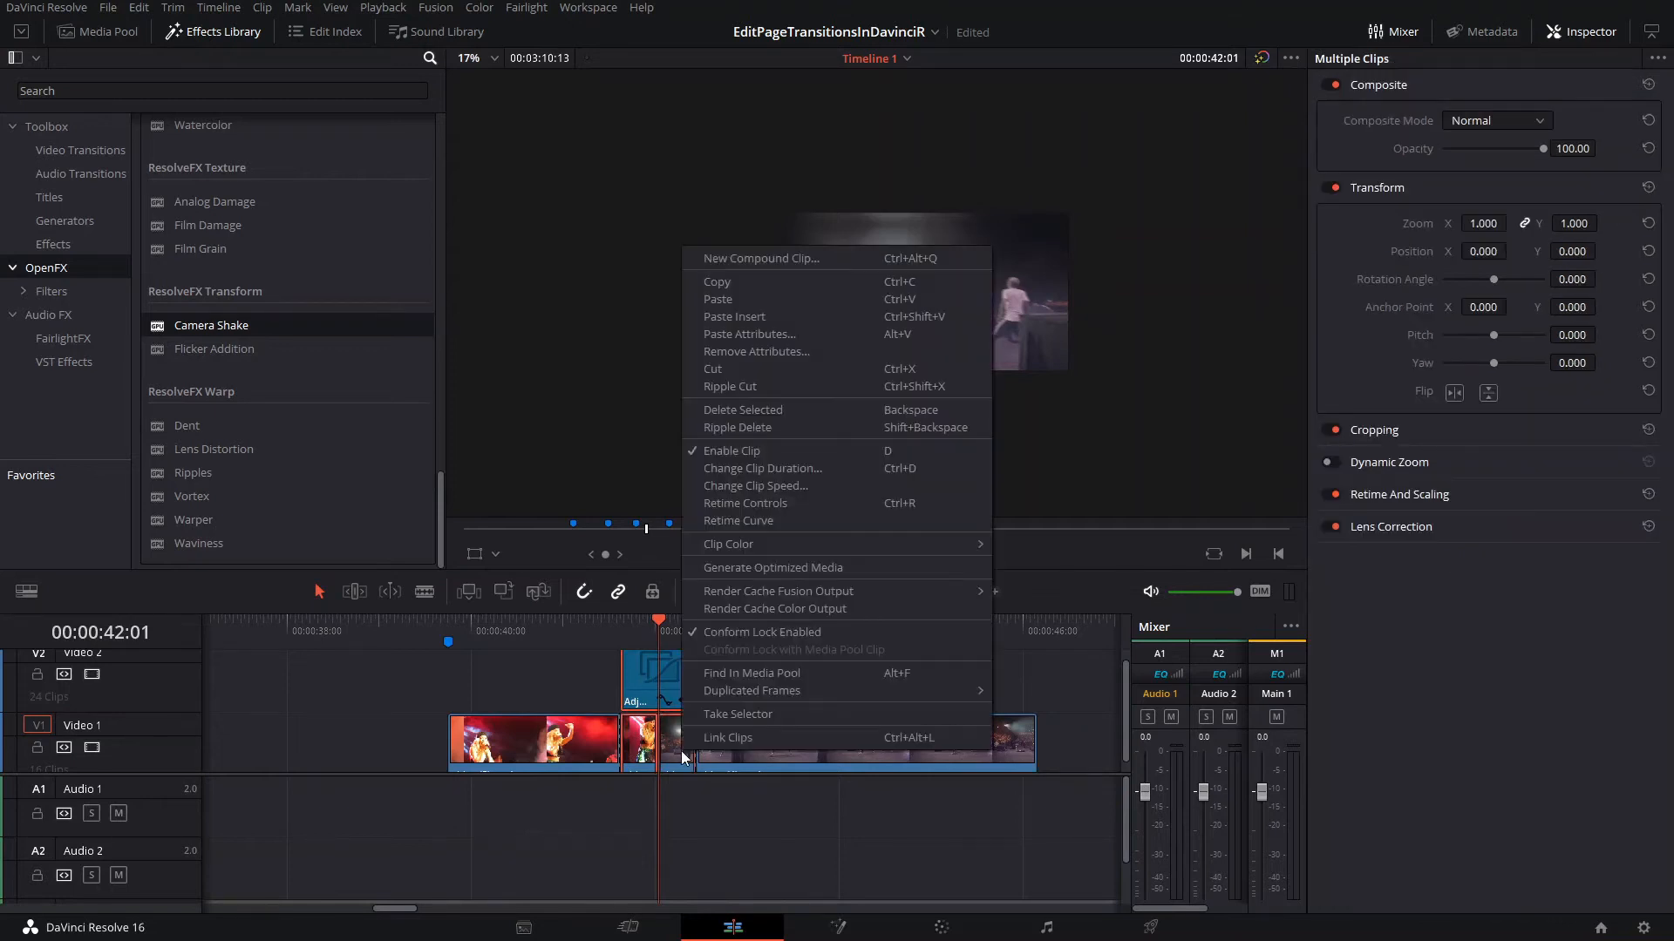
pyautogui.click(808, 252)
pyautogui.press('Return')
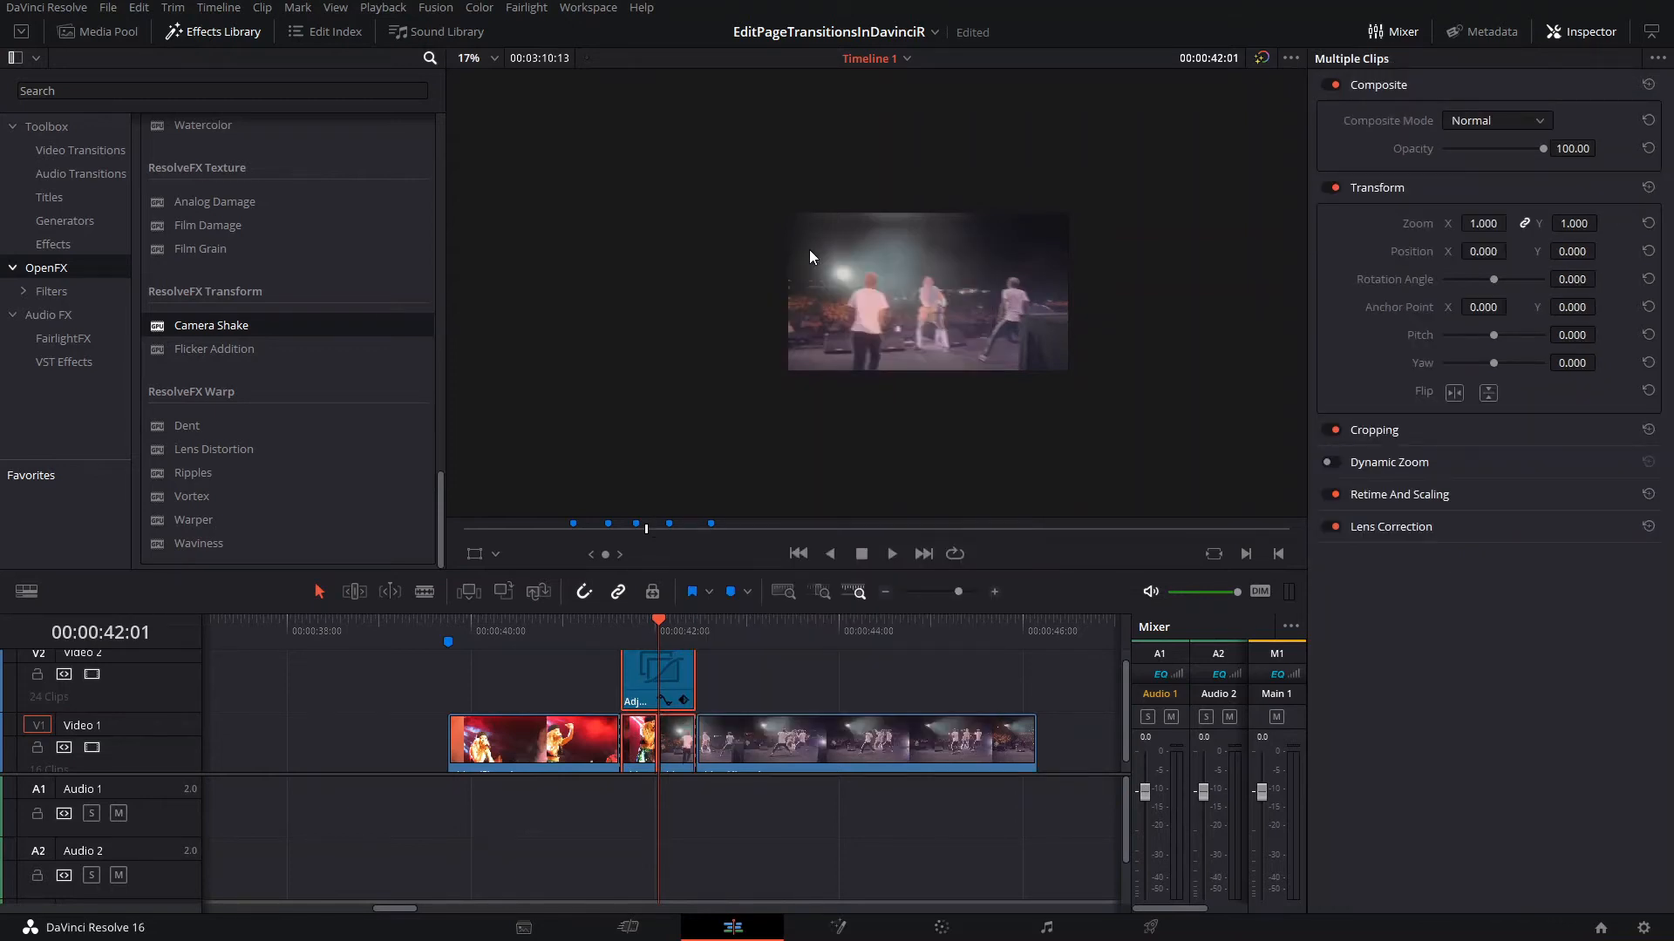
# Turn on Render Cache Color Output for the camera-shake compound clip
pyautogui.press('Left')
pyautogui.rightClick(652, 721)
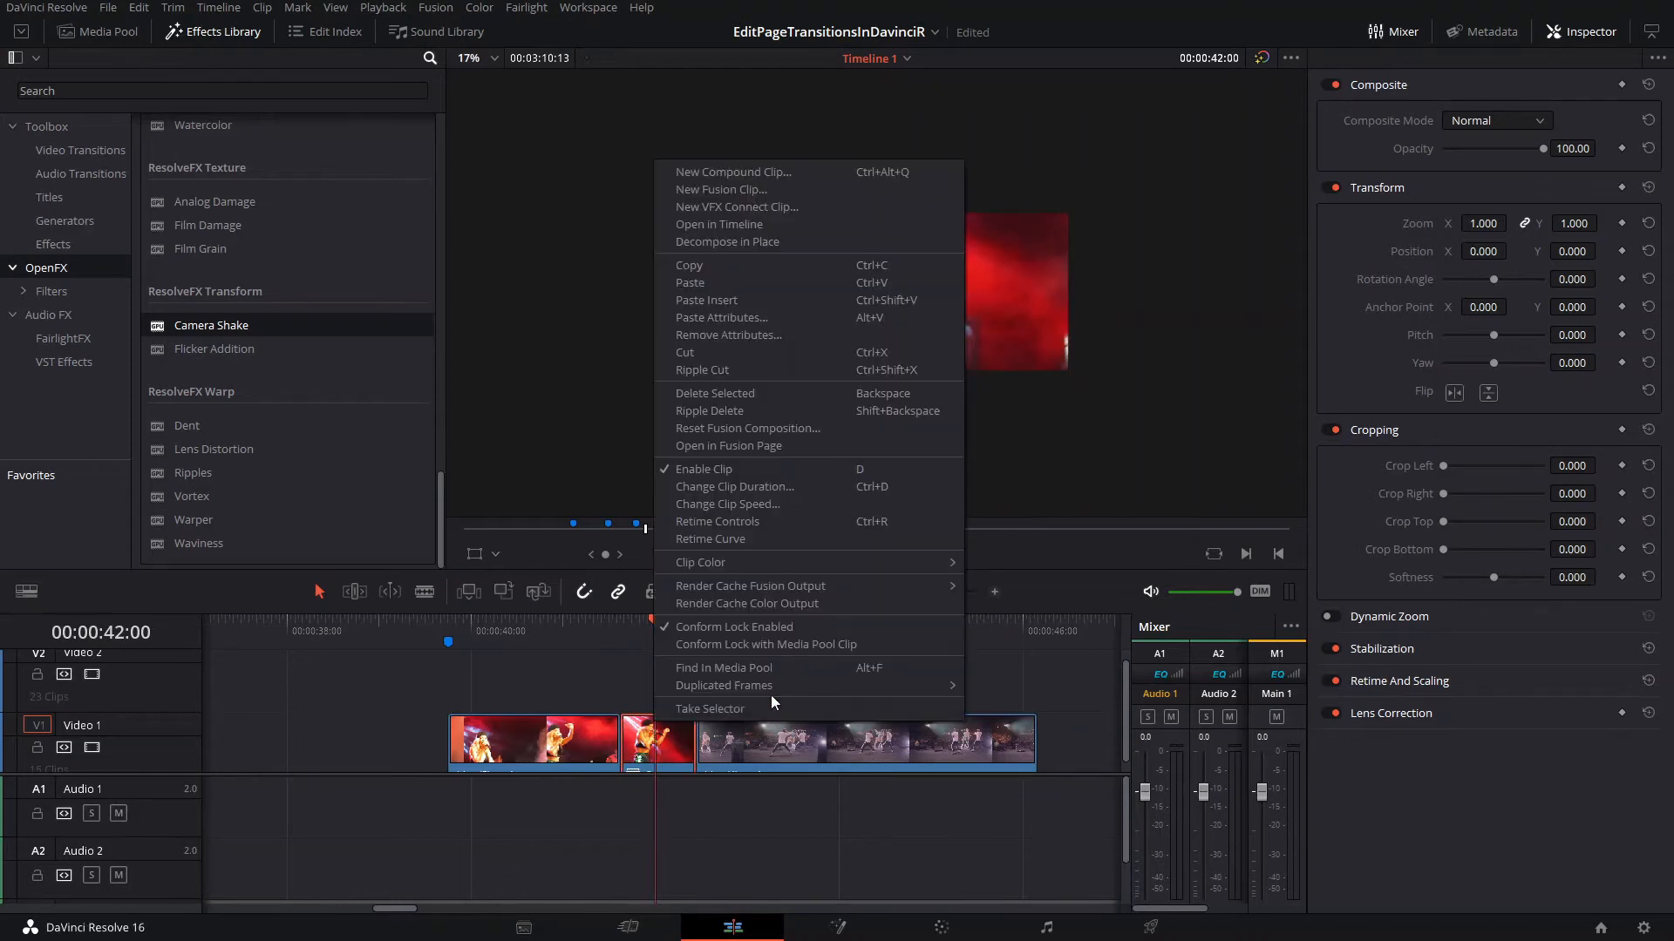
pyautogui.click(766, 605)
# Play and scrub through the compound clip to review the camera-shake transition
pyautogui.click(625, 644)
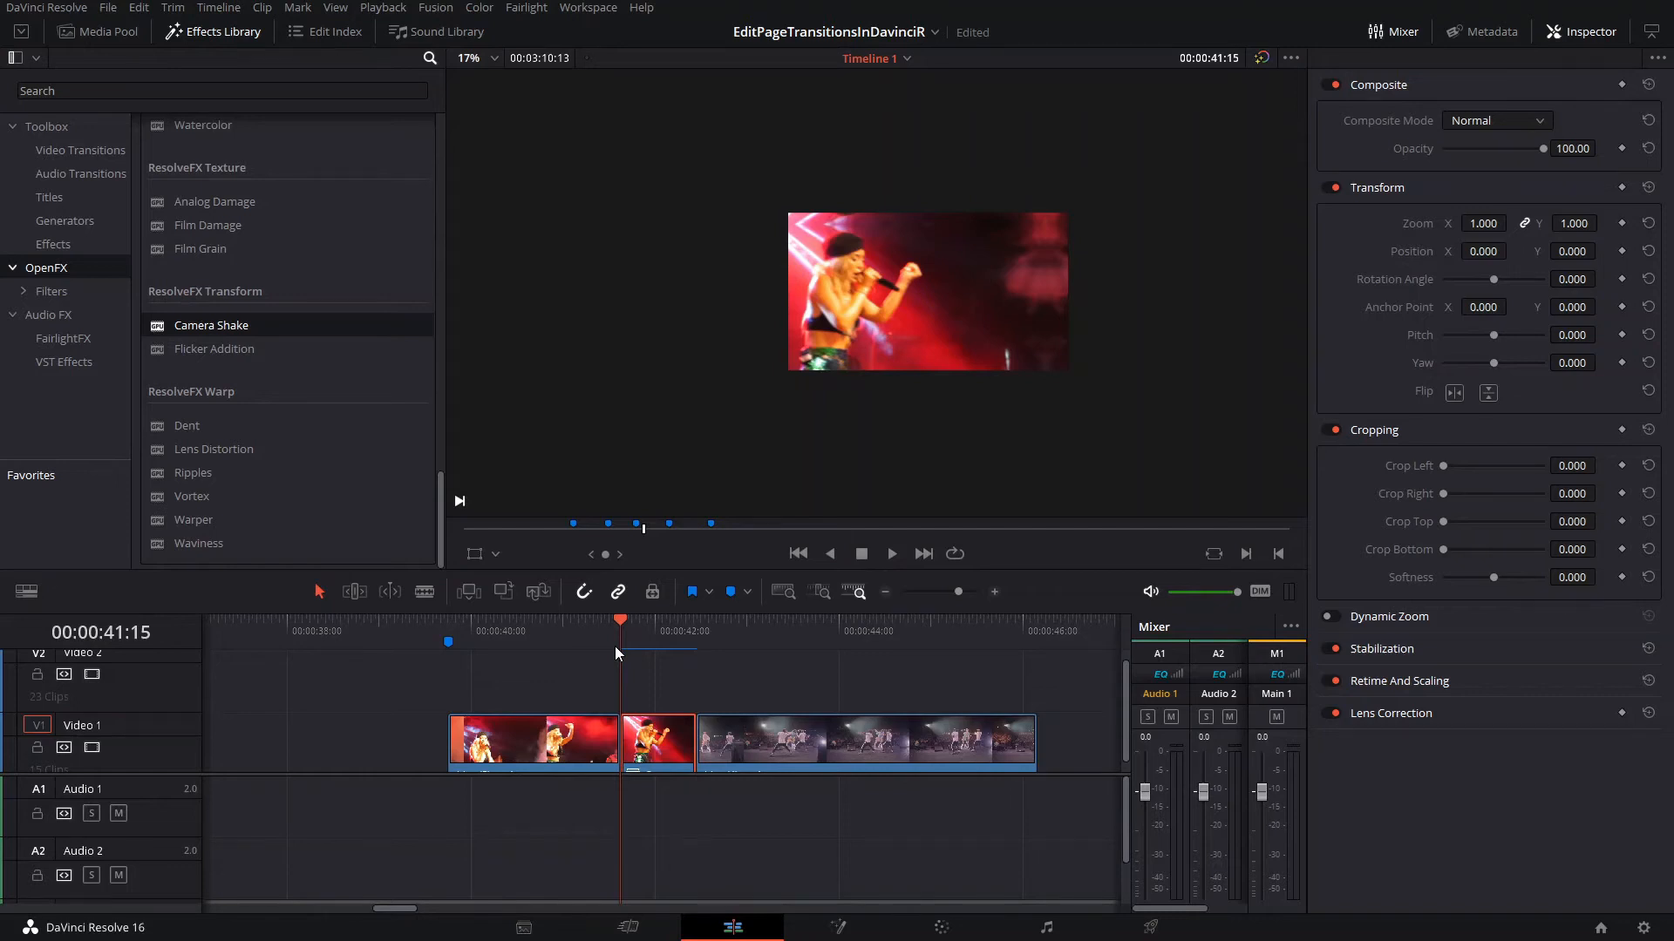
pyautogui.press('space')
pyautogui.press('space')
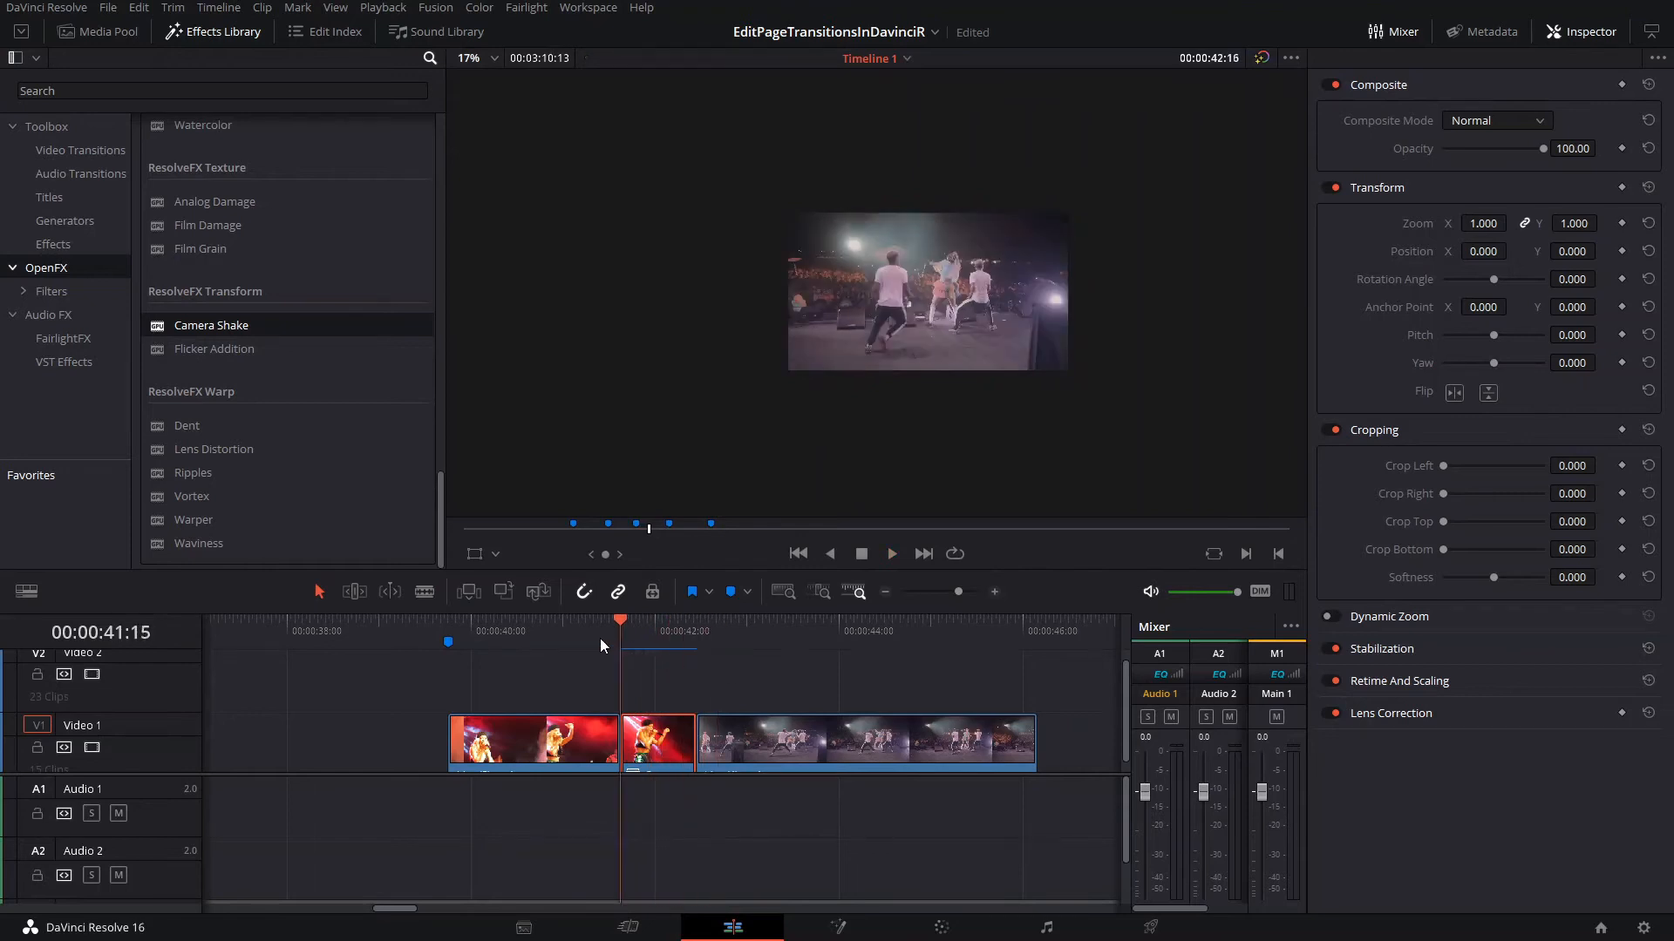
pyautogui.click(541, 636)
pyautogui.press('space')
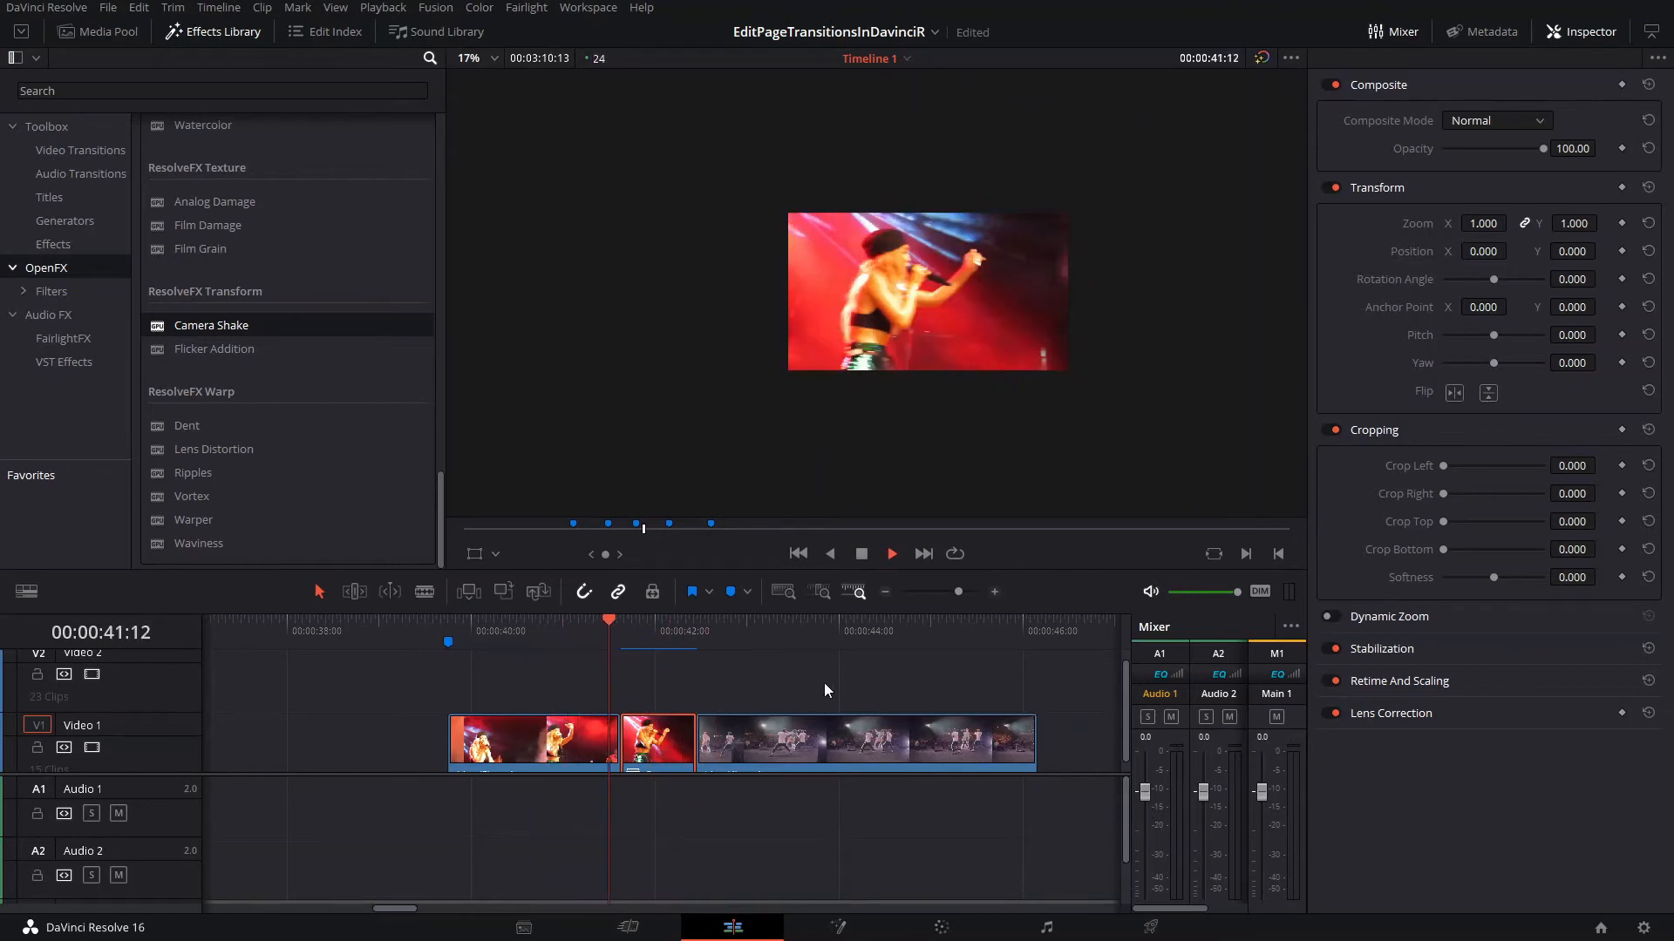
pyautogui.press('space')
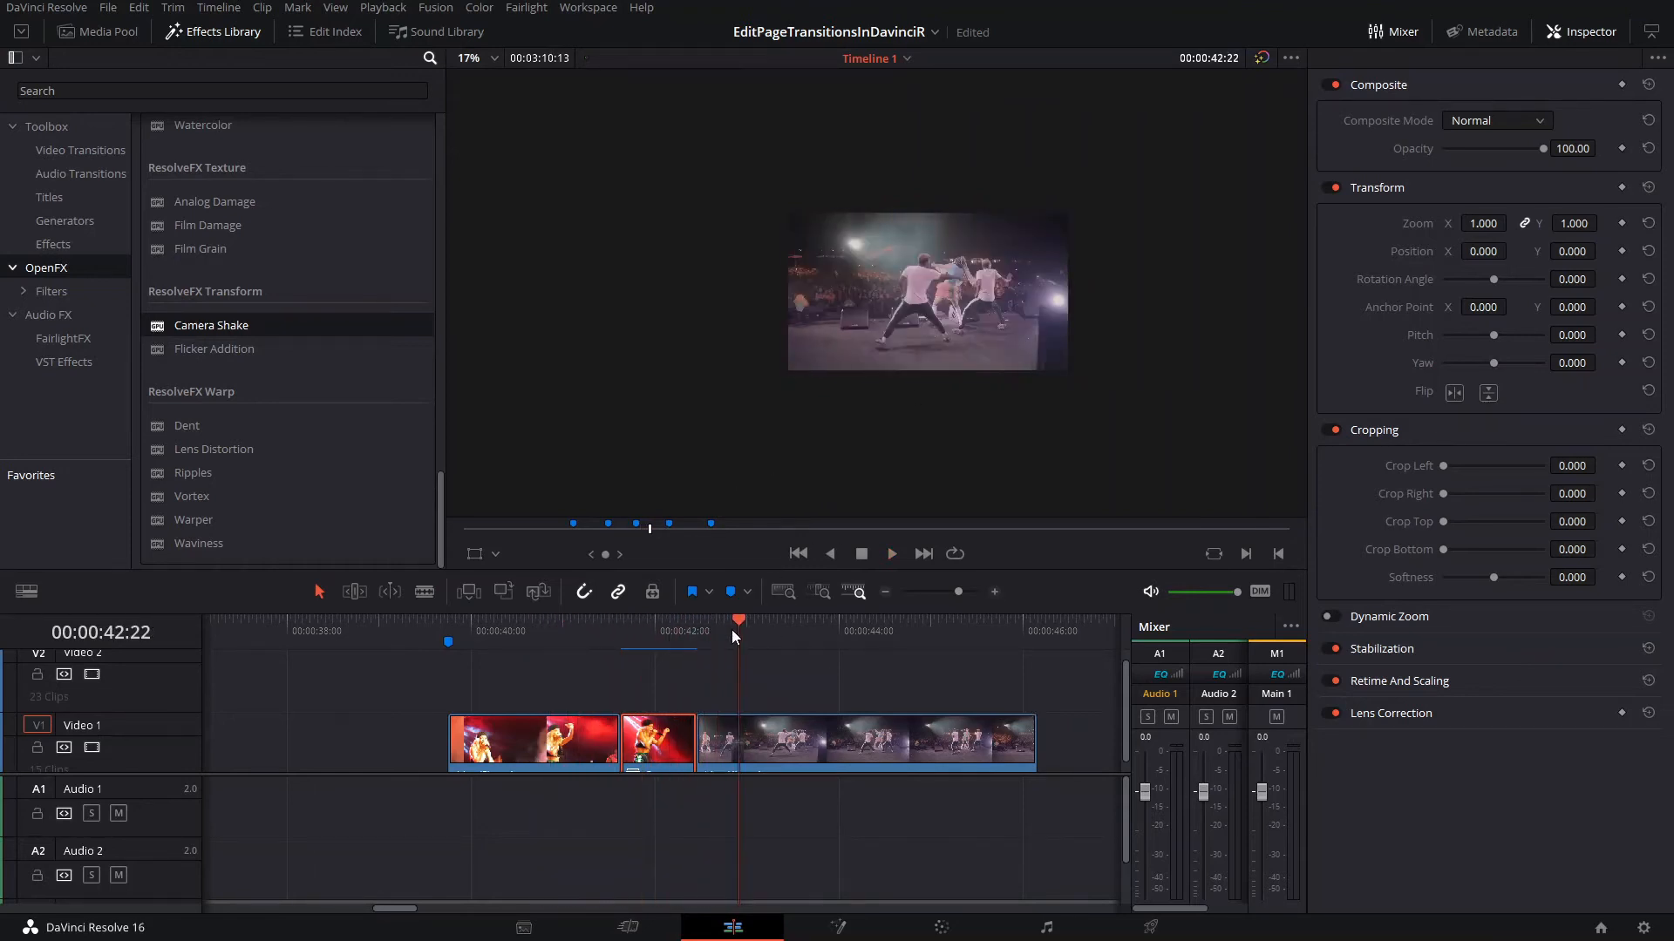
pyautogui.moveTo(730, 629); pyautogui.dragTo(600, 634)
pyautogui.press('space')
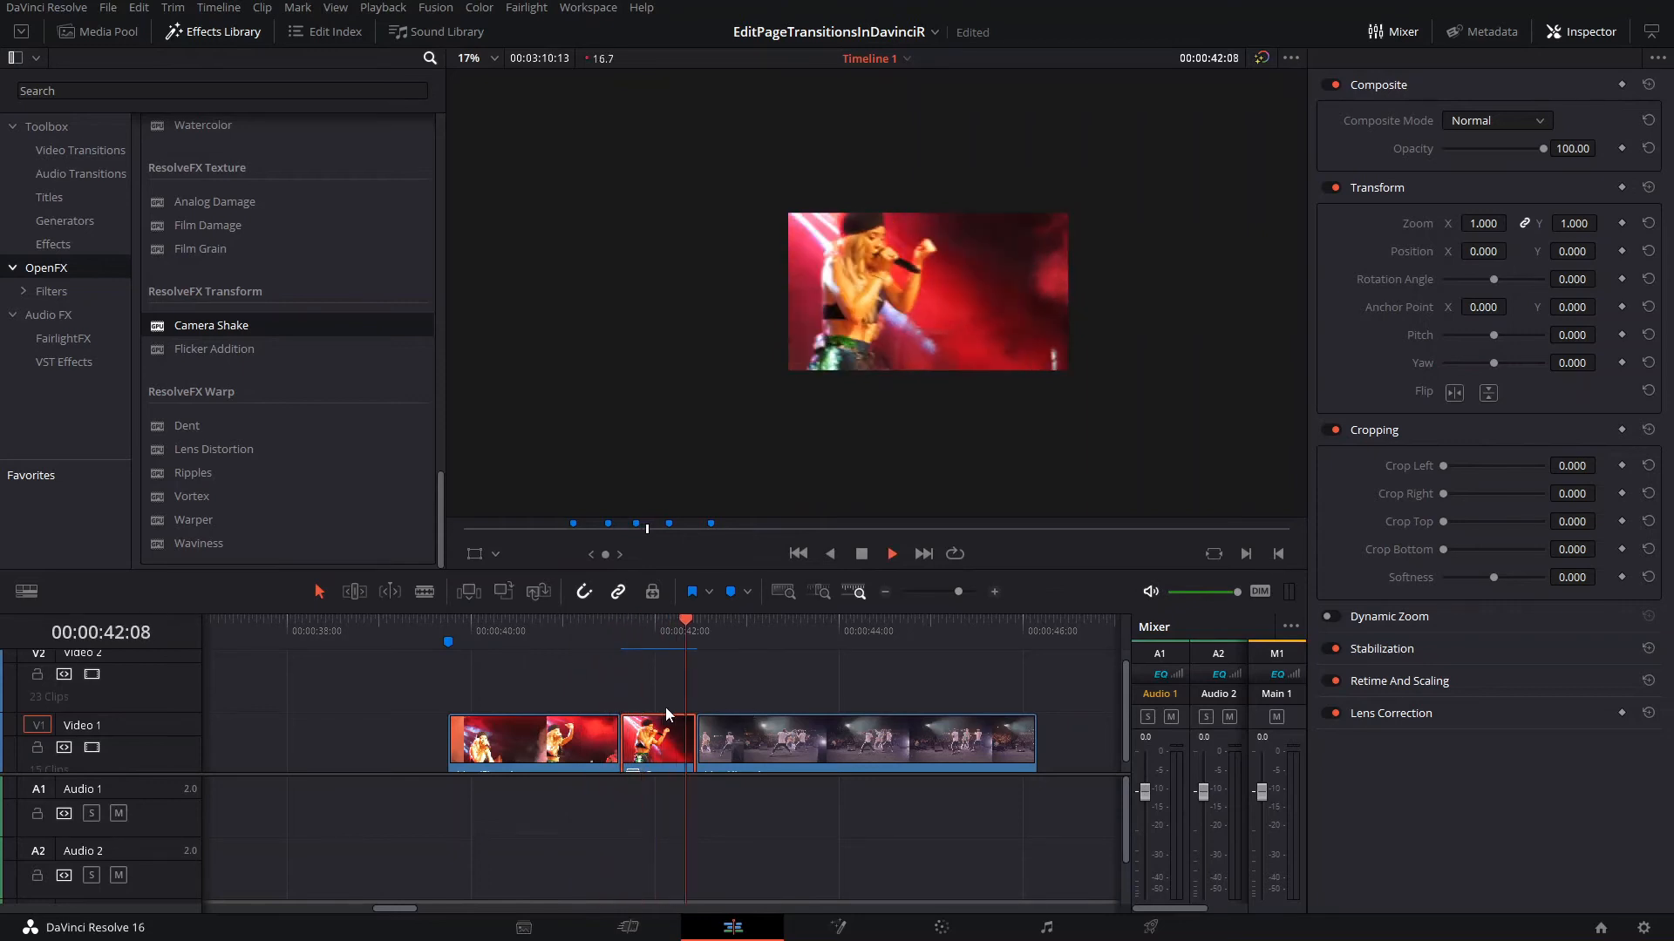
pyautogui.click(652, 625)
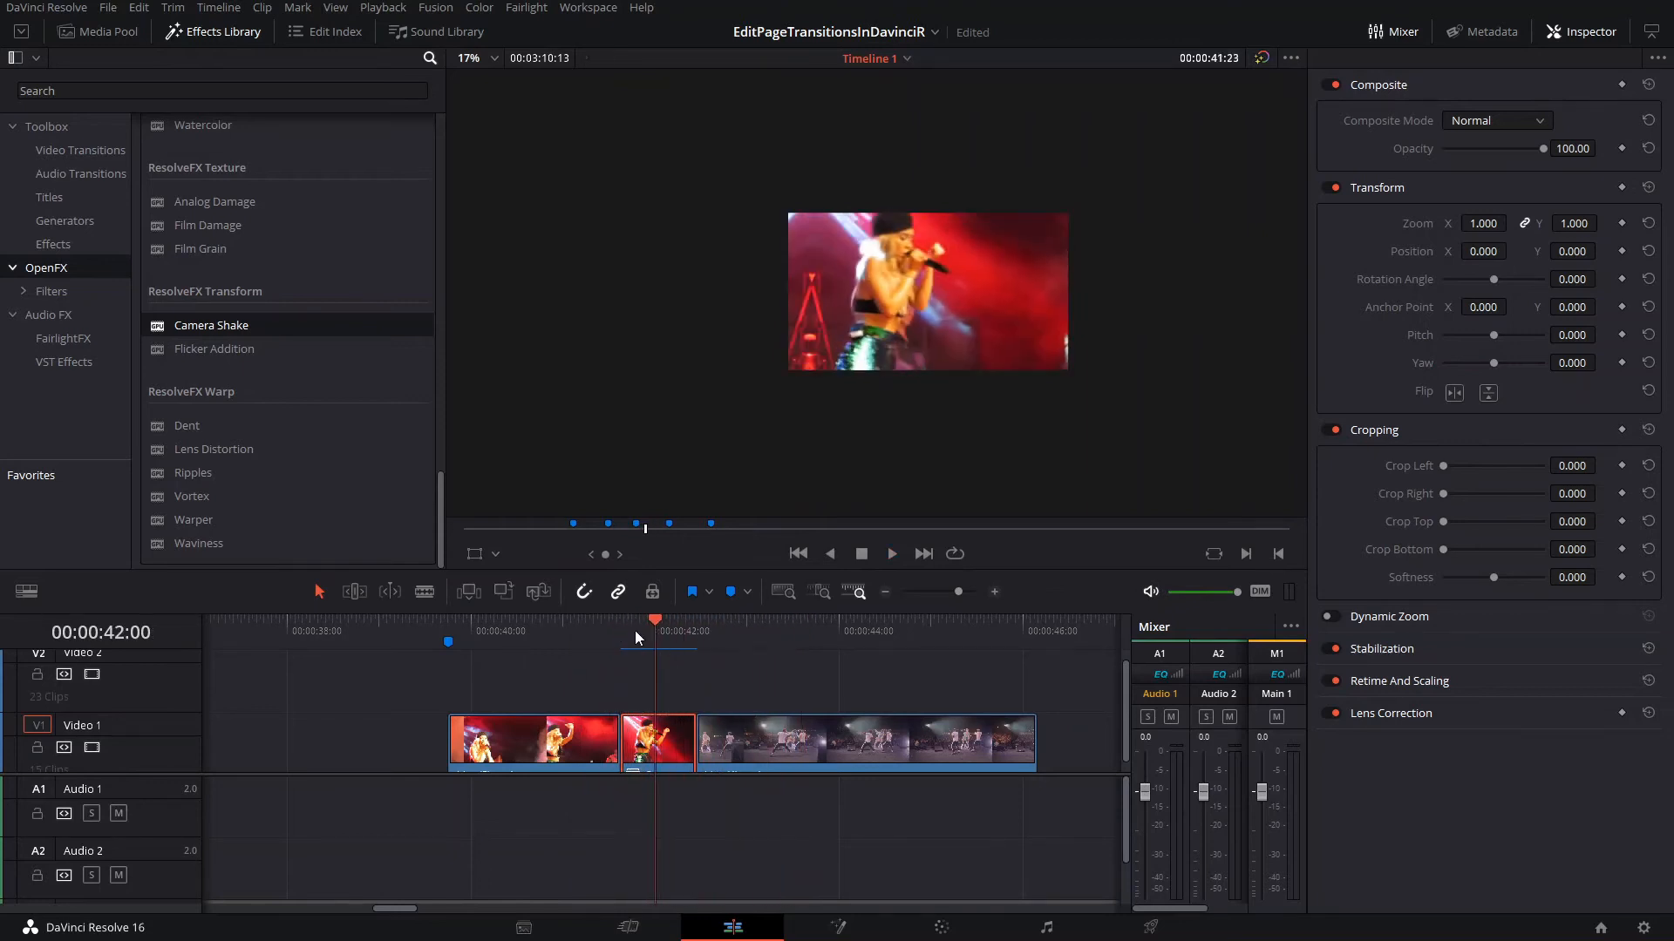
pyautogui.moveTo(635, 636); pyautogui.dragTo(686, 652)
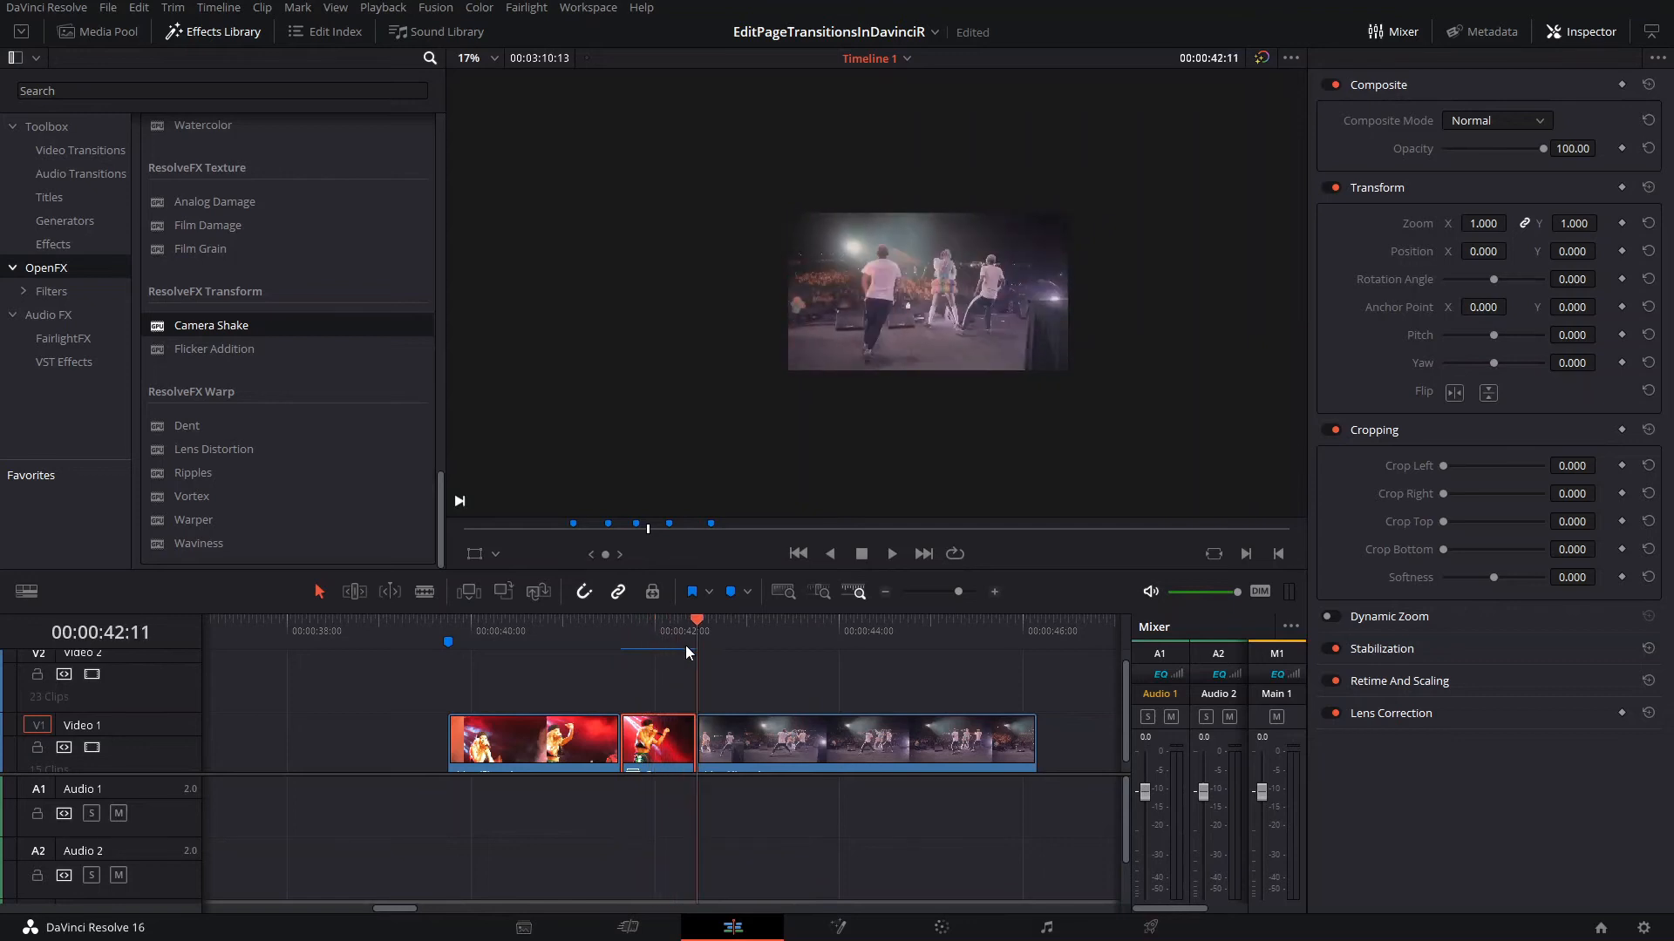
# At 00:00:52:03, keyframe the Video 2 clip production ID_3918375.mp4 with Crop Right at 1920 and Softness at -100
pyautogui.hscroll(3, 870, 699)
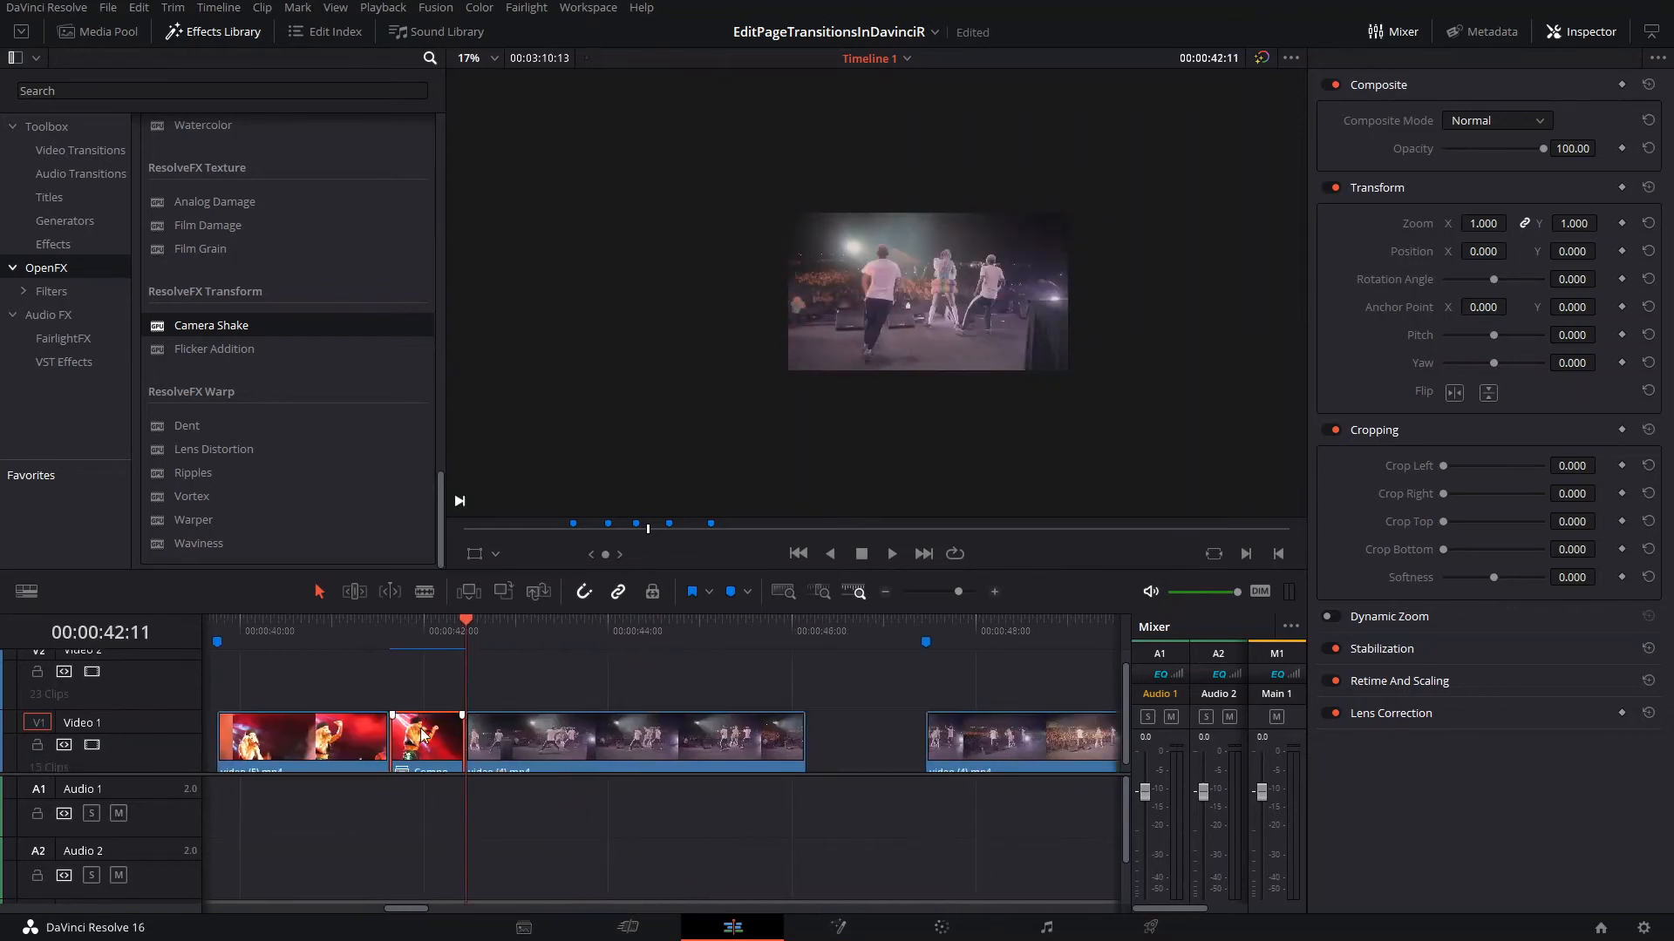
pyautogui.click(928, 624)
pyautogui.hscroll(1, 976, 673)
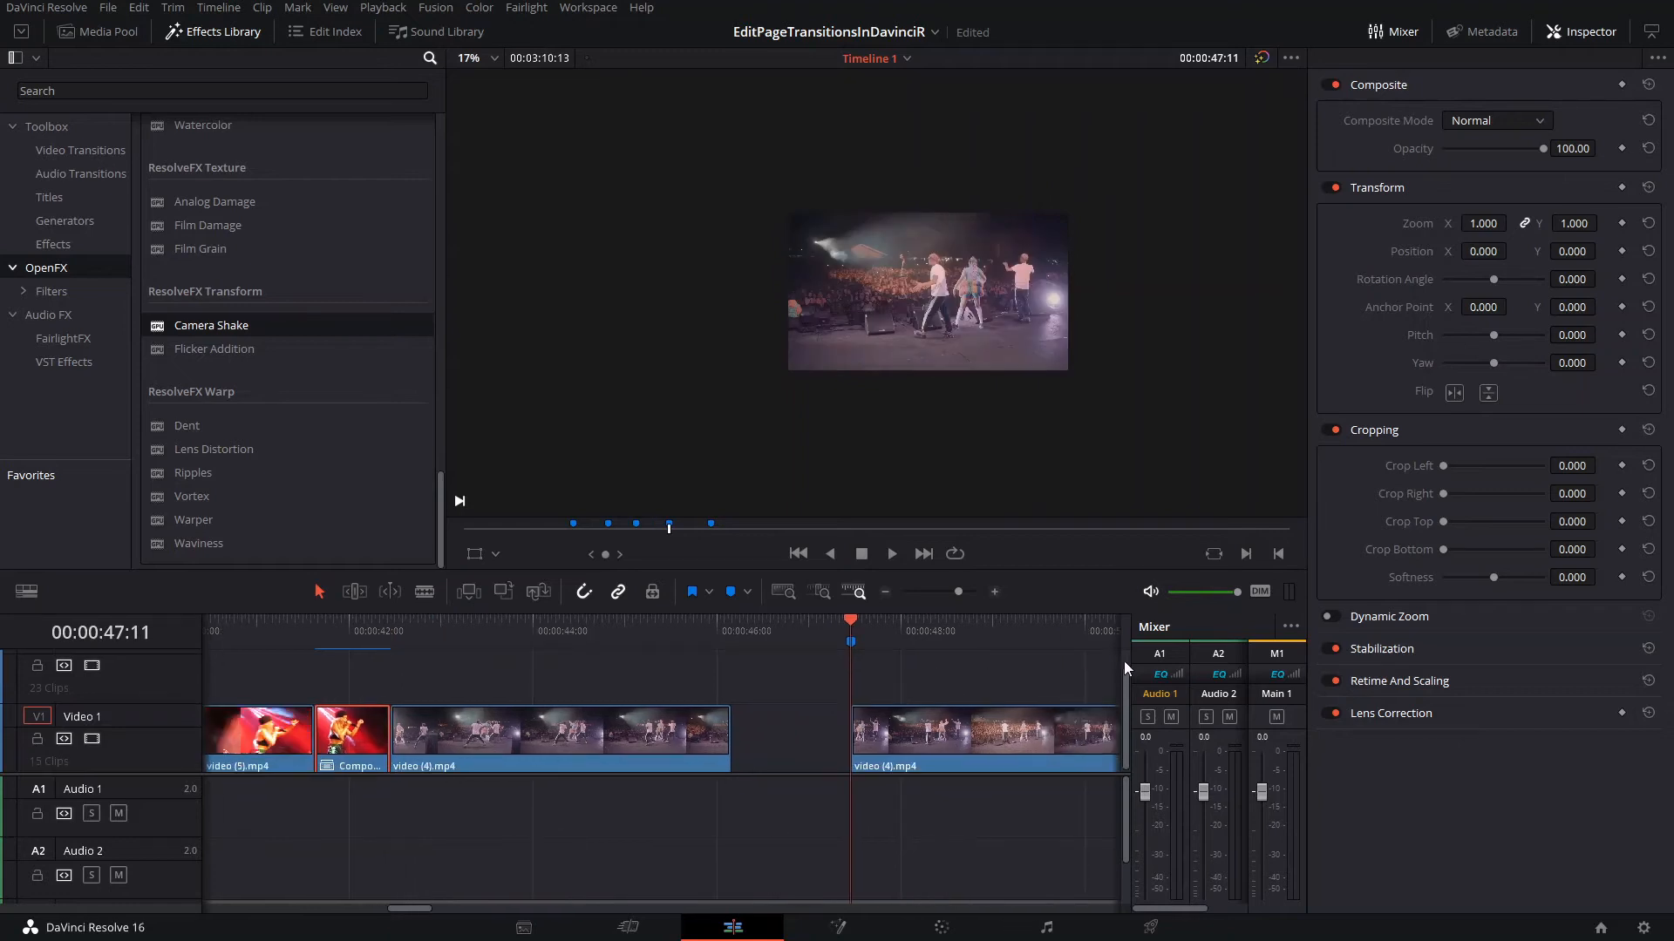
pyautogui.hscroll(10, 725, 730)
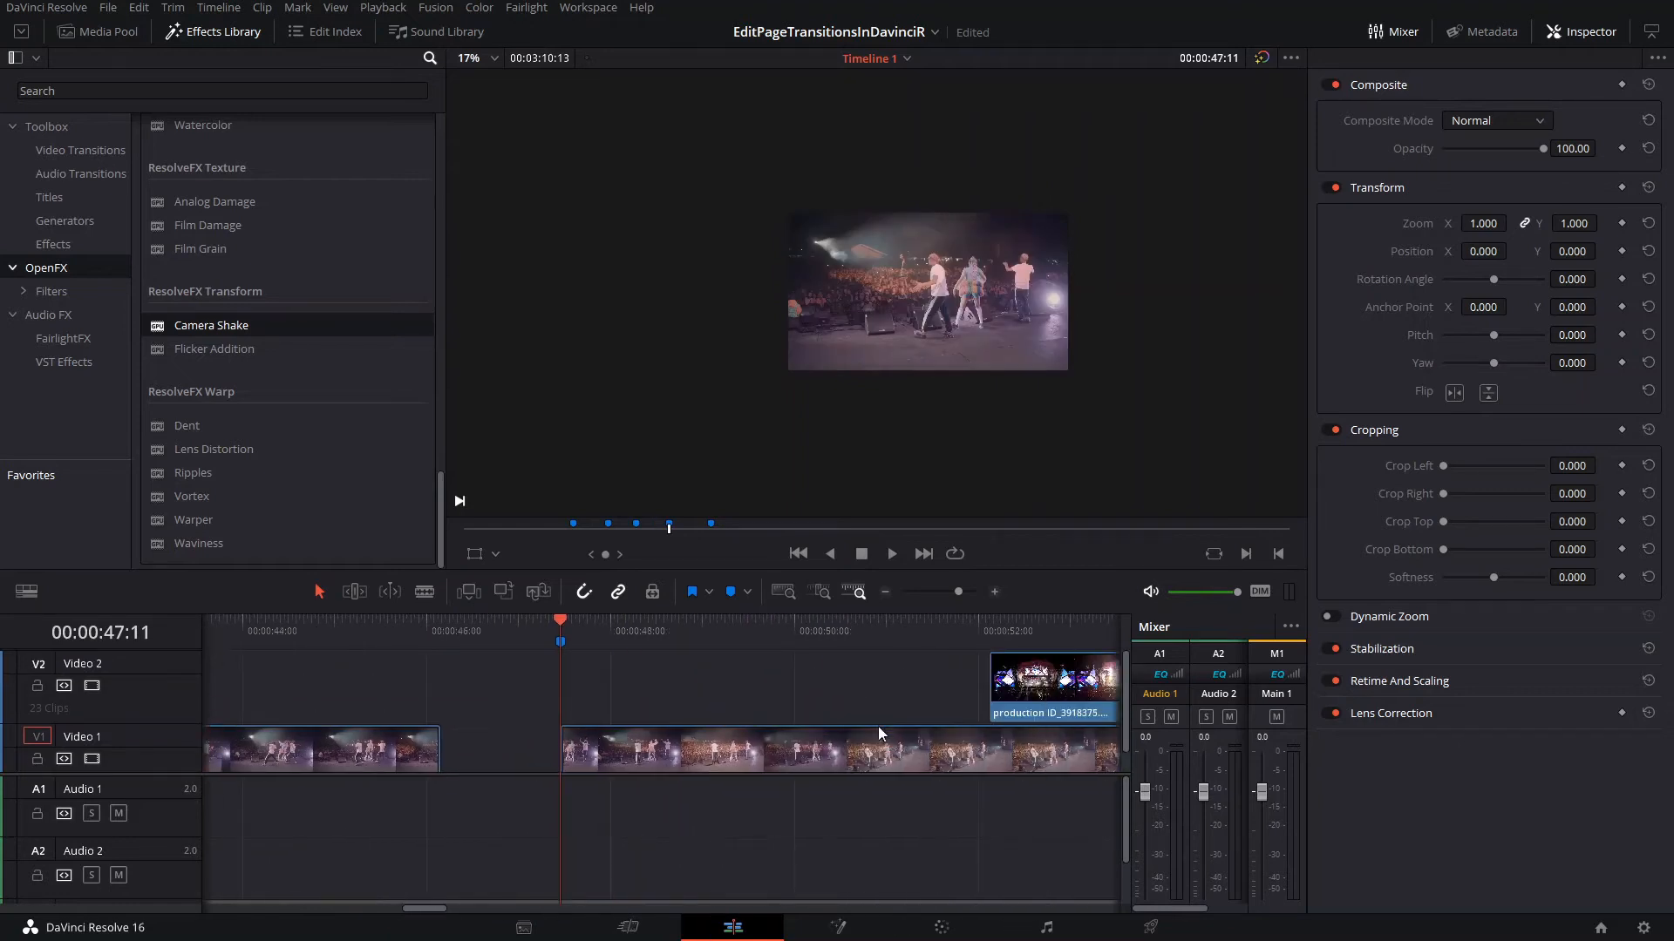
pyautogui.click(617, 629)
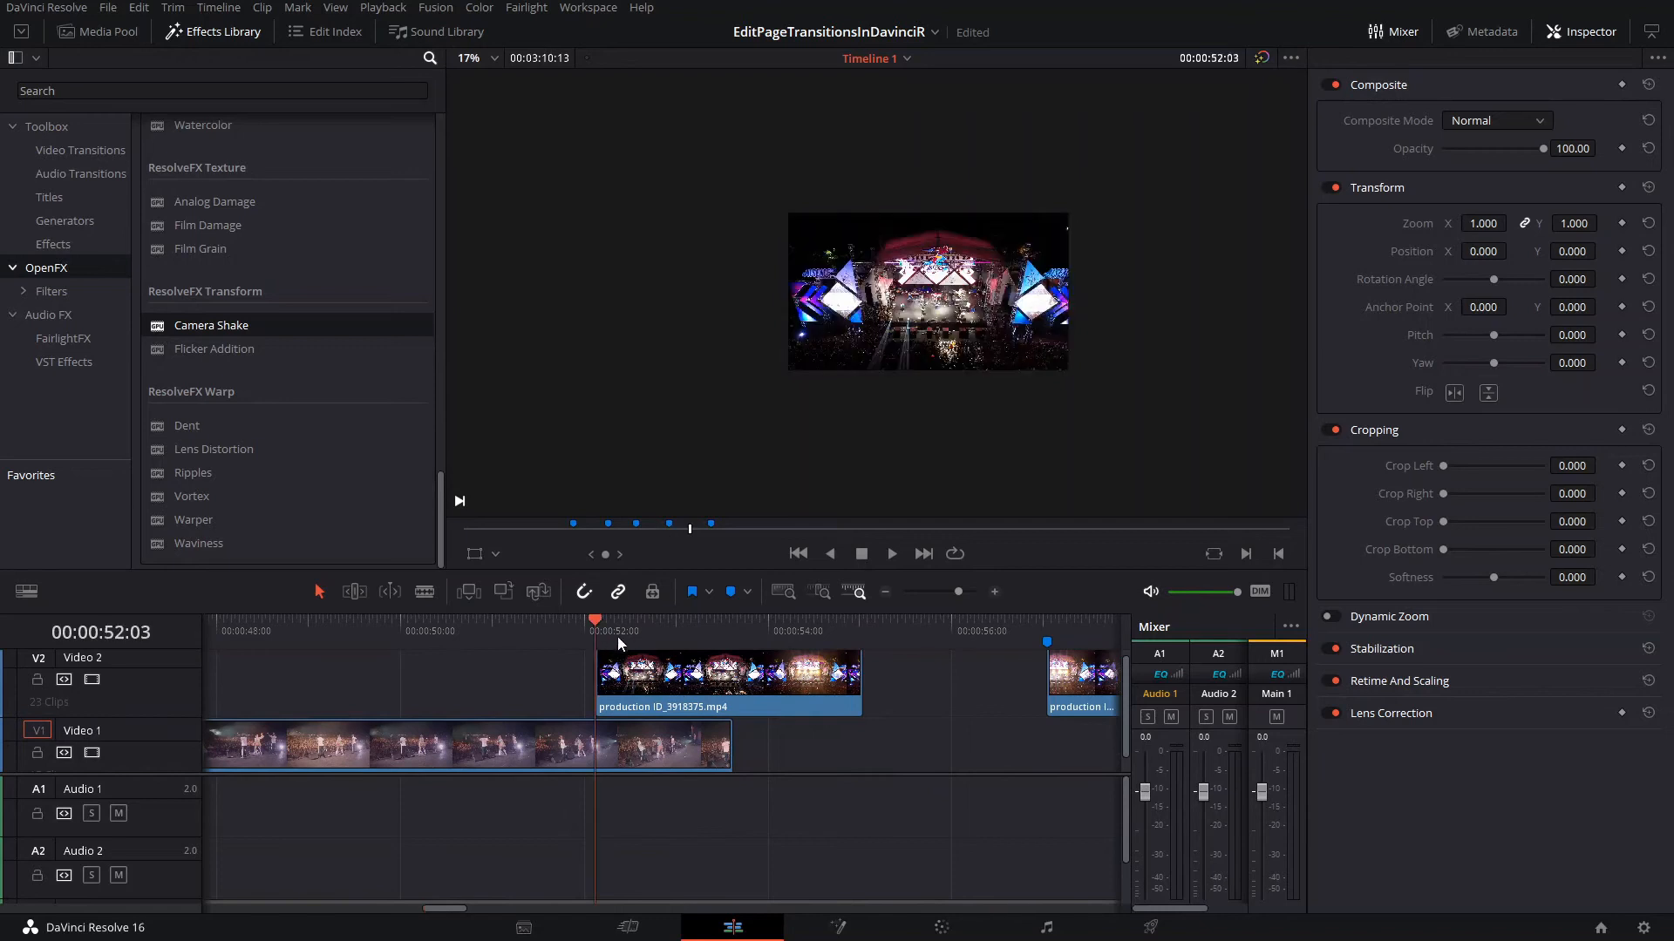
pyautogui.click(641, 678)
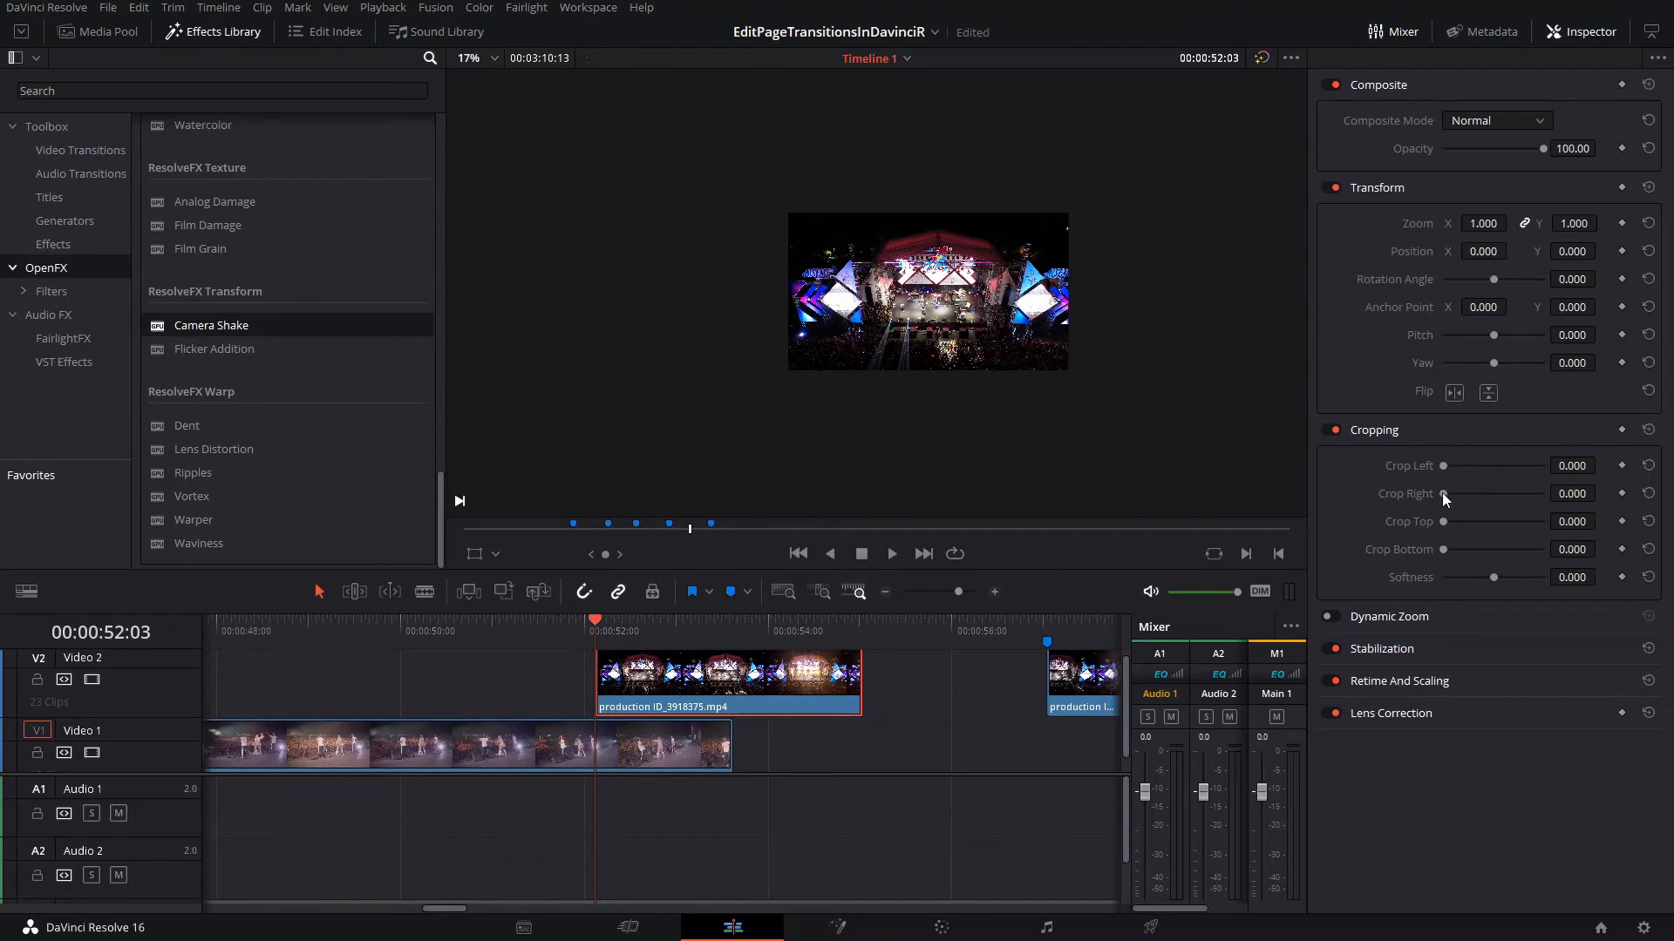
pyautogui.moveTo(1443, 493); pyautogui.dragTo(1571, 504)
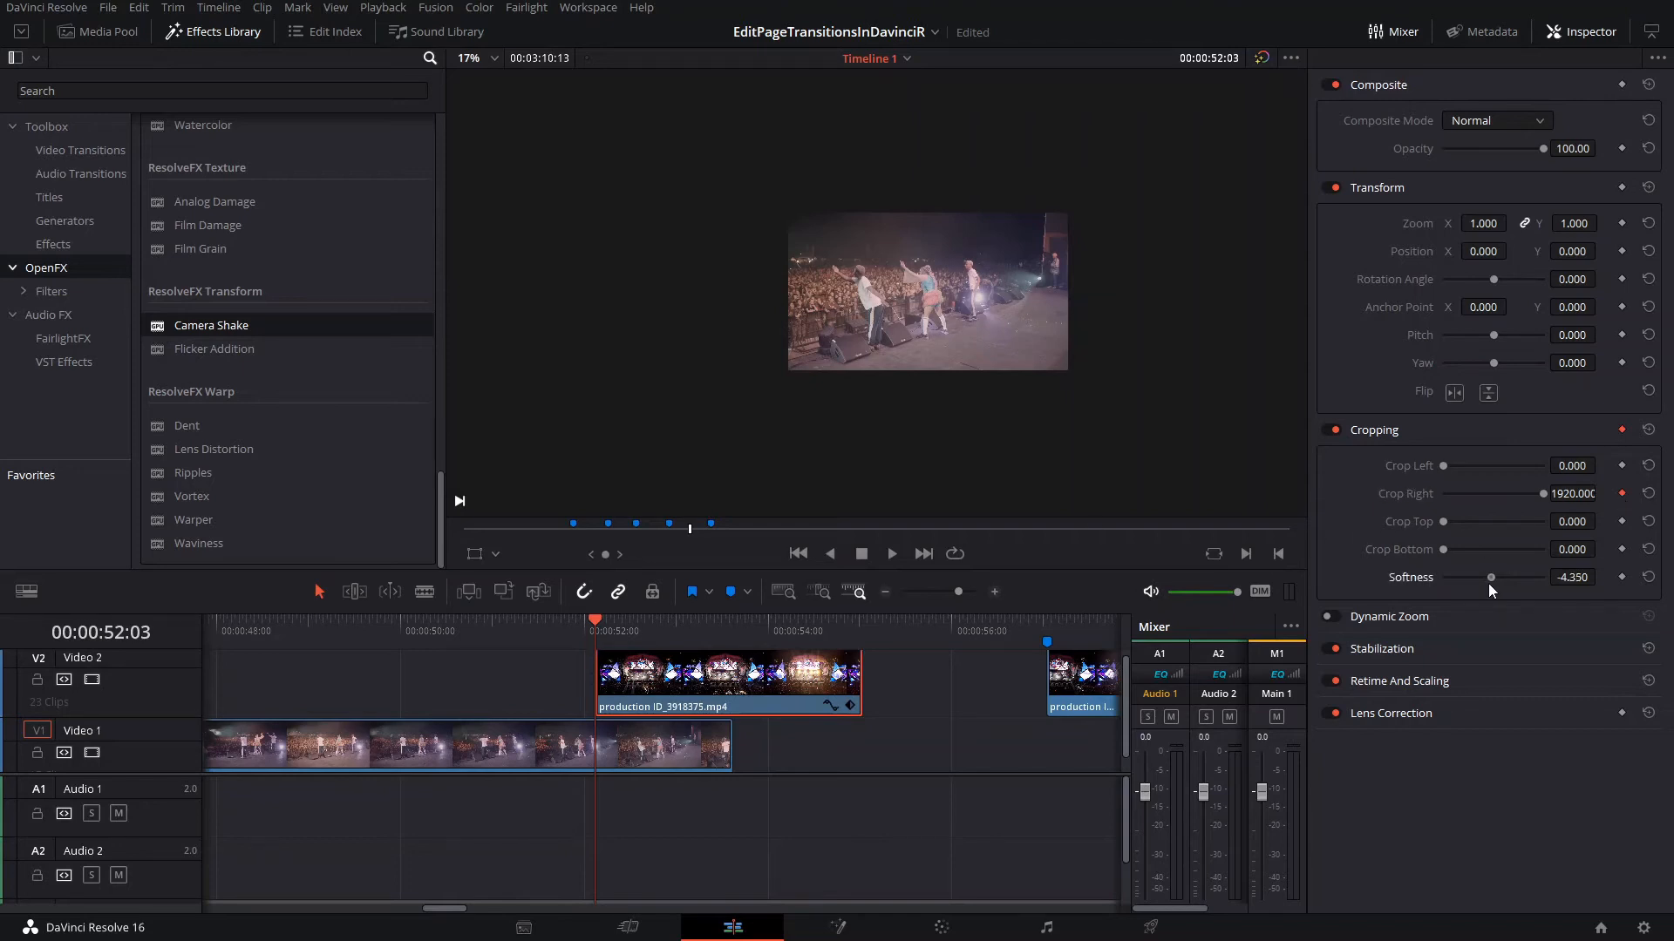
pyautogui.moveTo(1493, 577); pyautogui.dragTo(1410, 582)
pyautogui.click(1624, 579)
# Step forward a few frames at a time, keyframing lower Crop Right values until it is 935 at 00:00:52:10
pyautogui.press('Right')
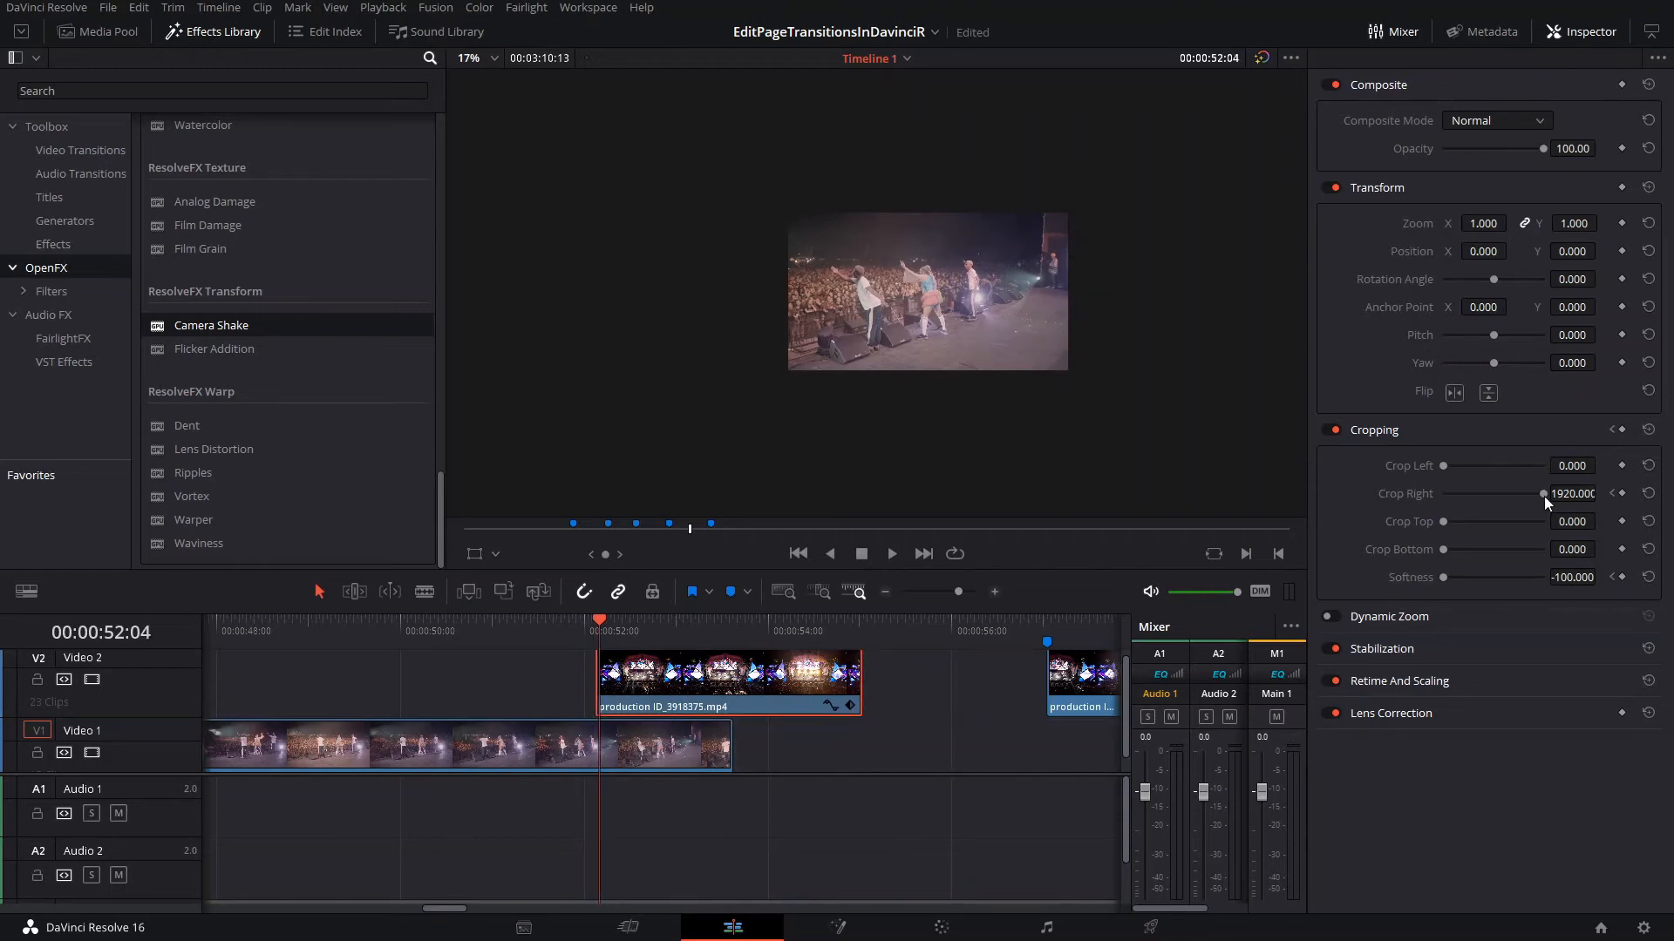
pyautogui.moveTo(1544, 494); pyautogui.dragTo(1524, 501)
pyautogui.press('Right')
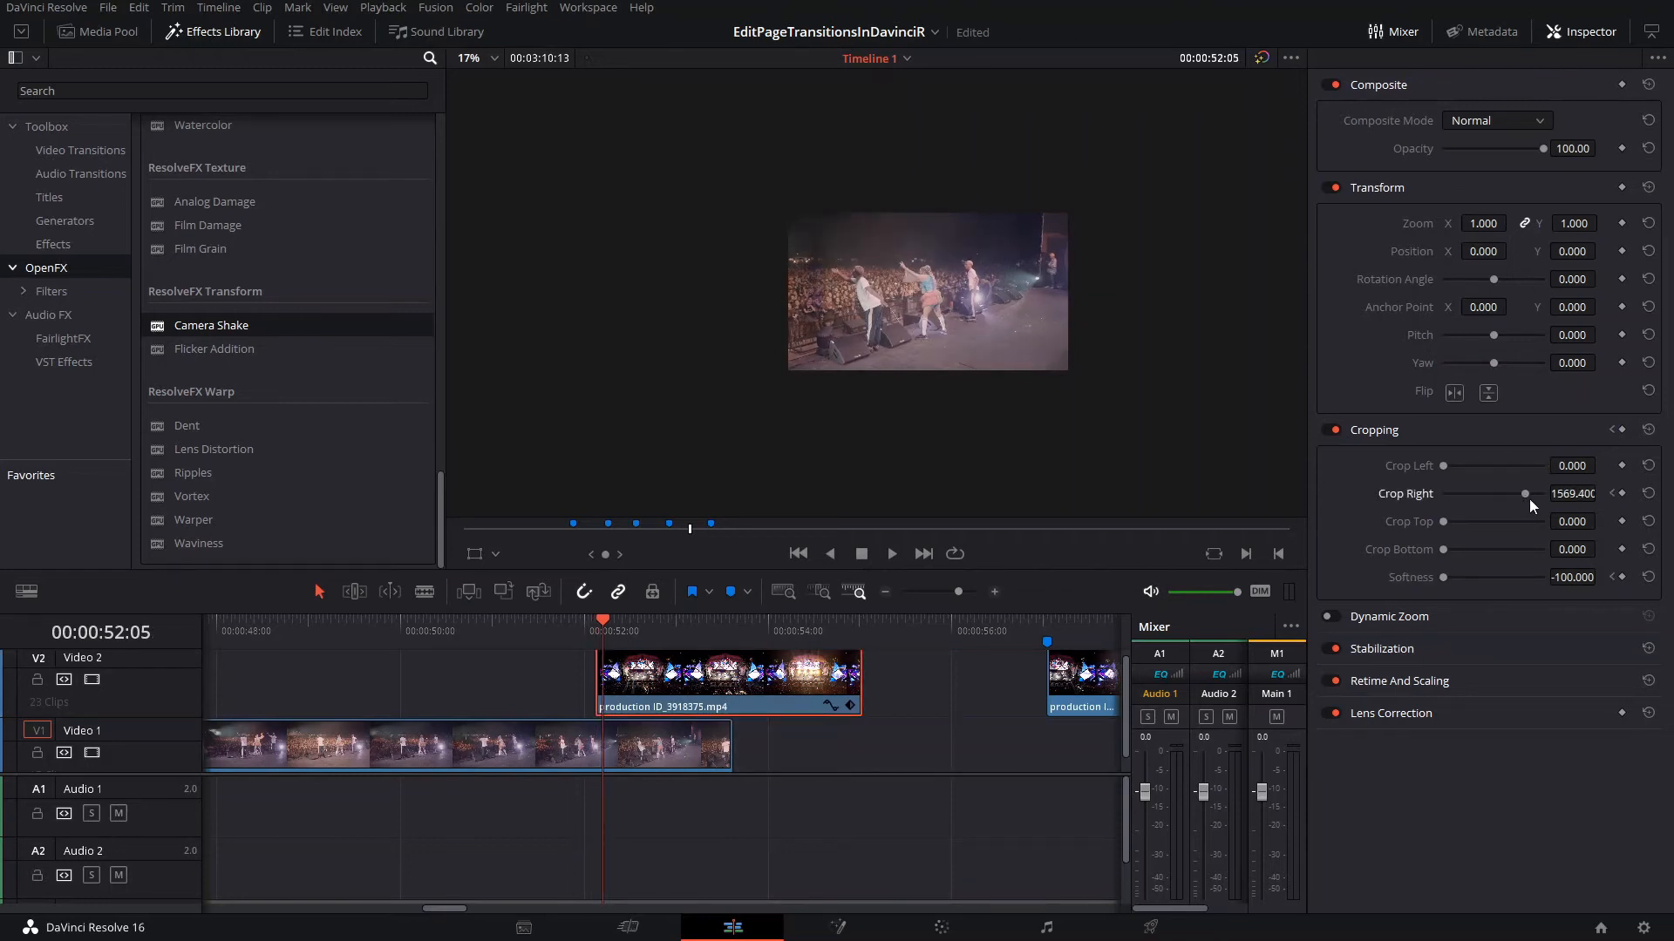
pyautogui.press('Right')
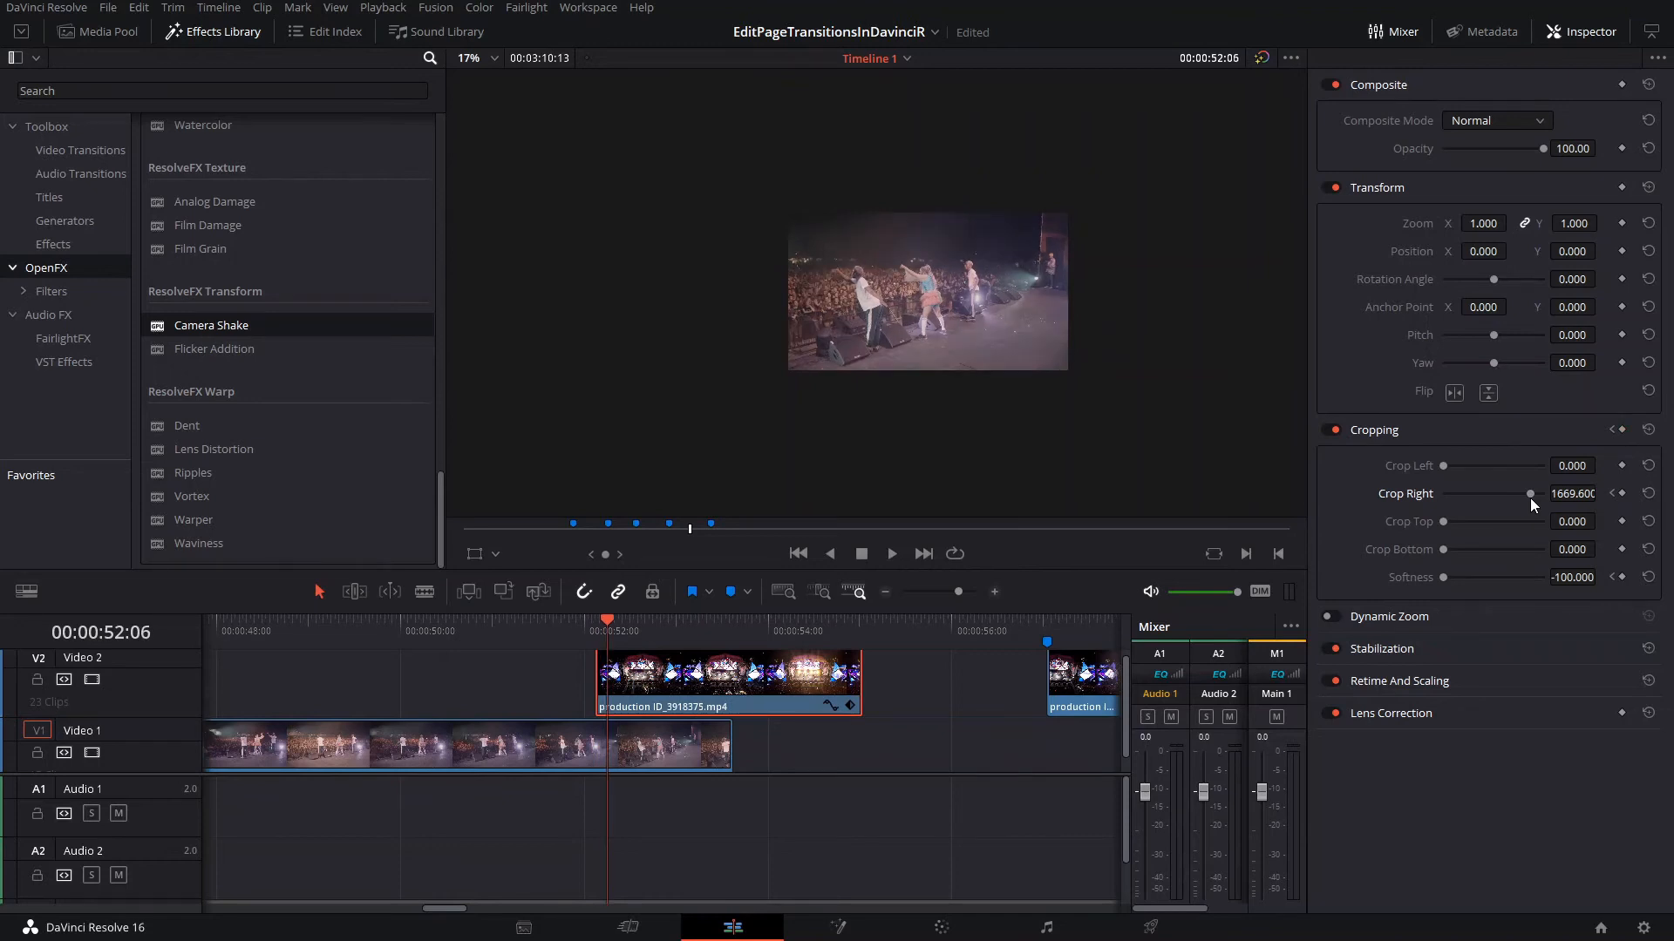
pyautogui.moveTo(1530, 499); pyautogui.dragTo(1493, 494)
pyautogui.press('Right')
pyautogui.press('Right')
pyautogui.press('Right')
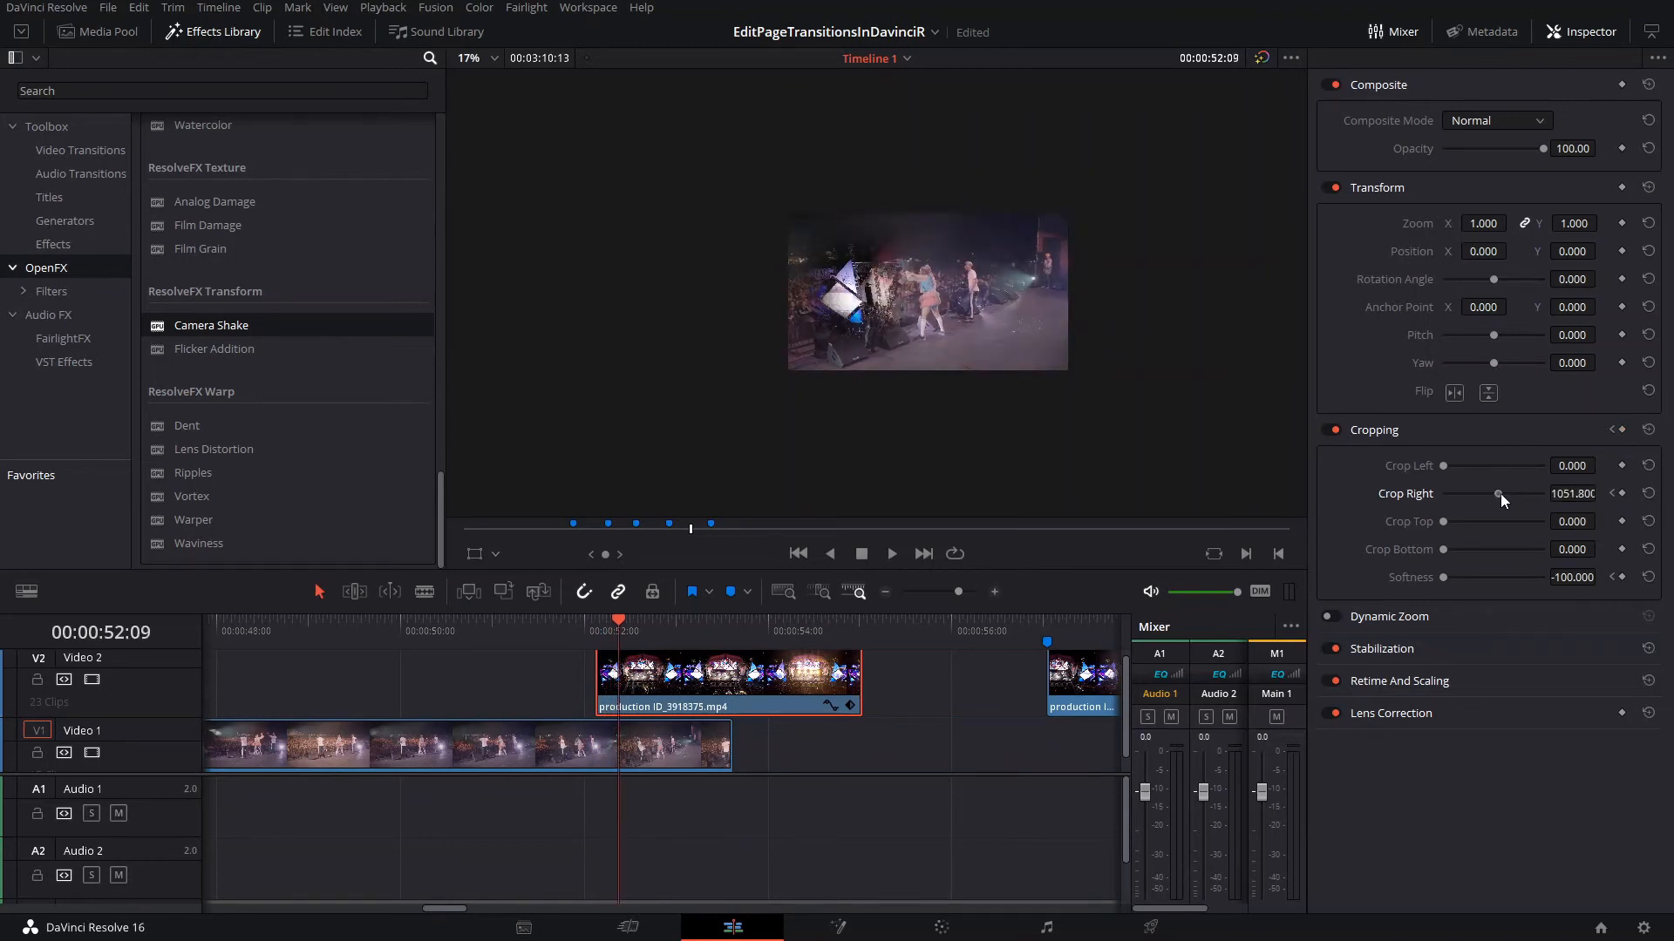
pyautogui.press('Right')
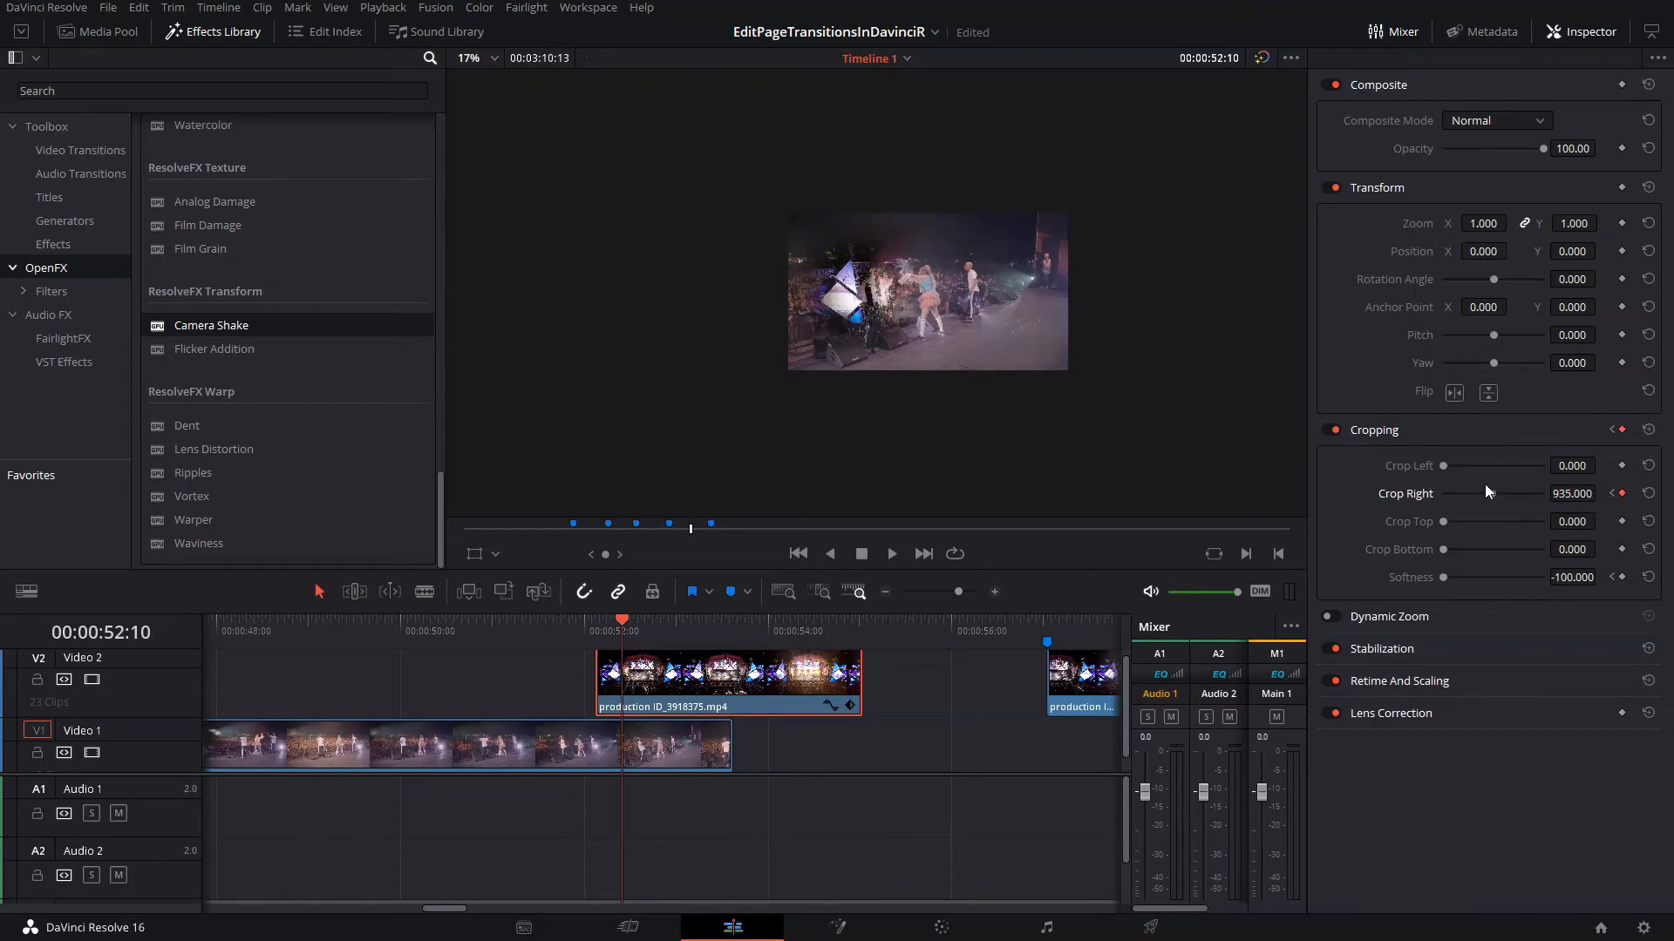
# Continue adding uneven Crop Right keyframes over the following frames, reaching 434.1 at 00:00:52:18
pyautogui.press('Right')
pyautogui.moveTo(1497, 494); pyautogui.dragTo(1499, 500)
pyautogui.press('Right')
pyautogui.press('Right')
pyautogui.press('Right')
pyautogui.press('Right')
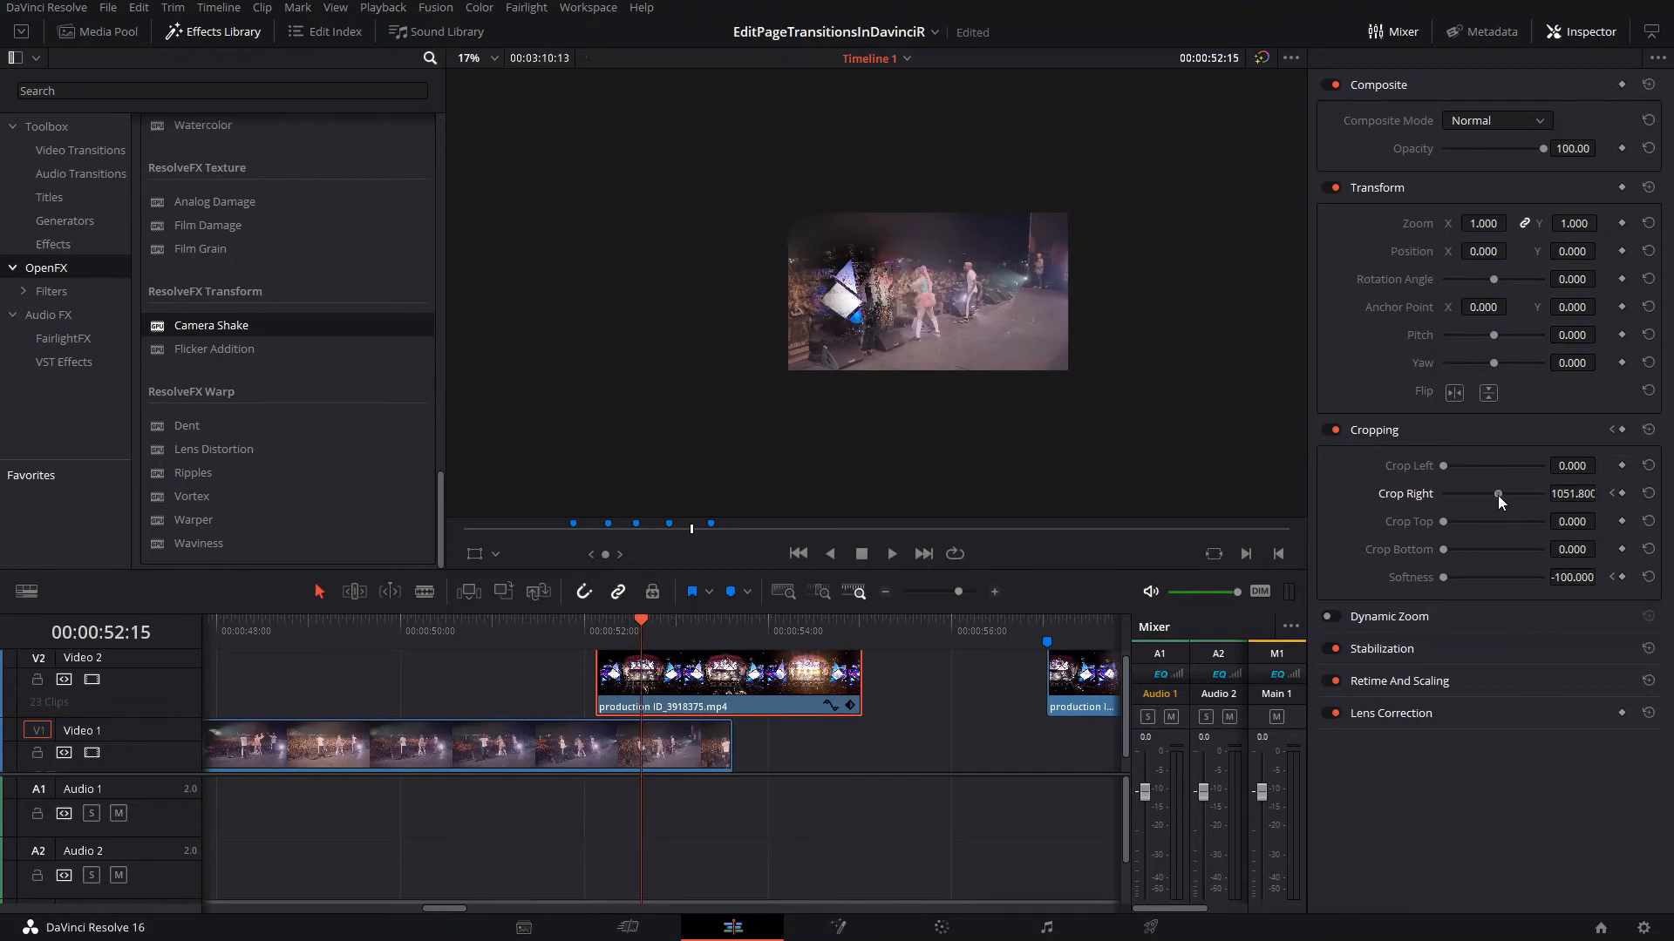
pyautogui.press('Right')
pyautogui.moveTo(1491, 495); pyautogui.dragTo(1478, 495)
pyautogui.press('Right')
pyautogui.press('Right')
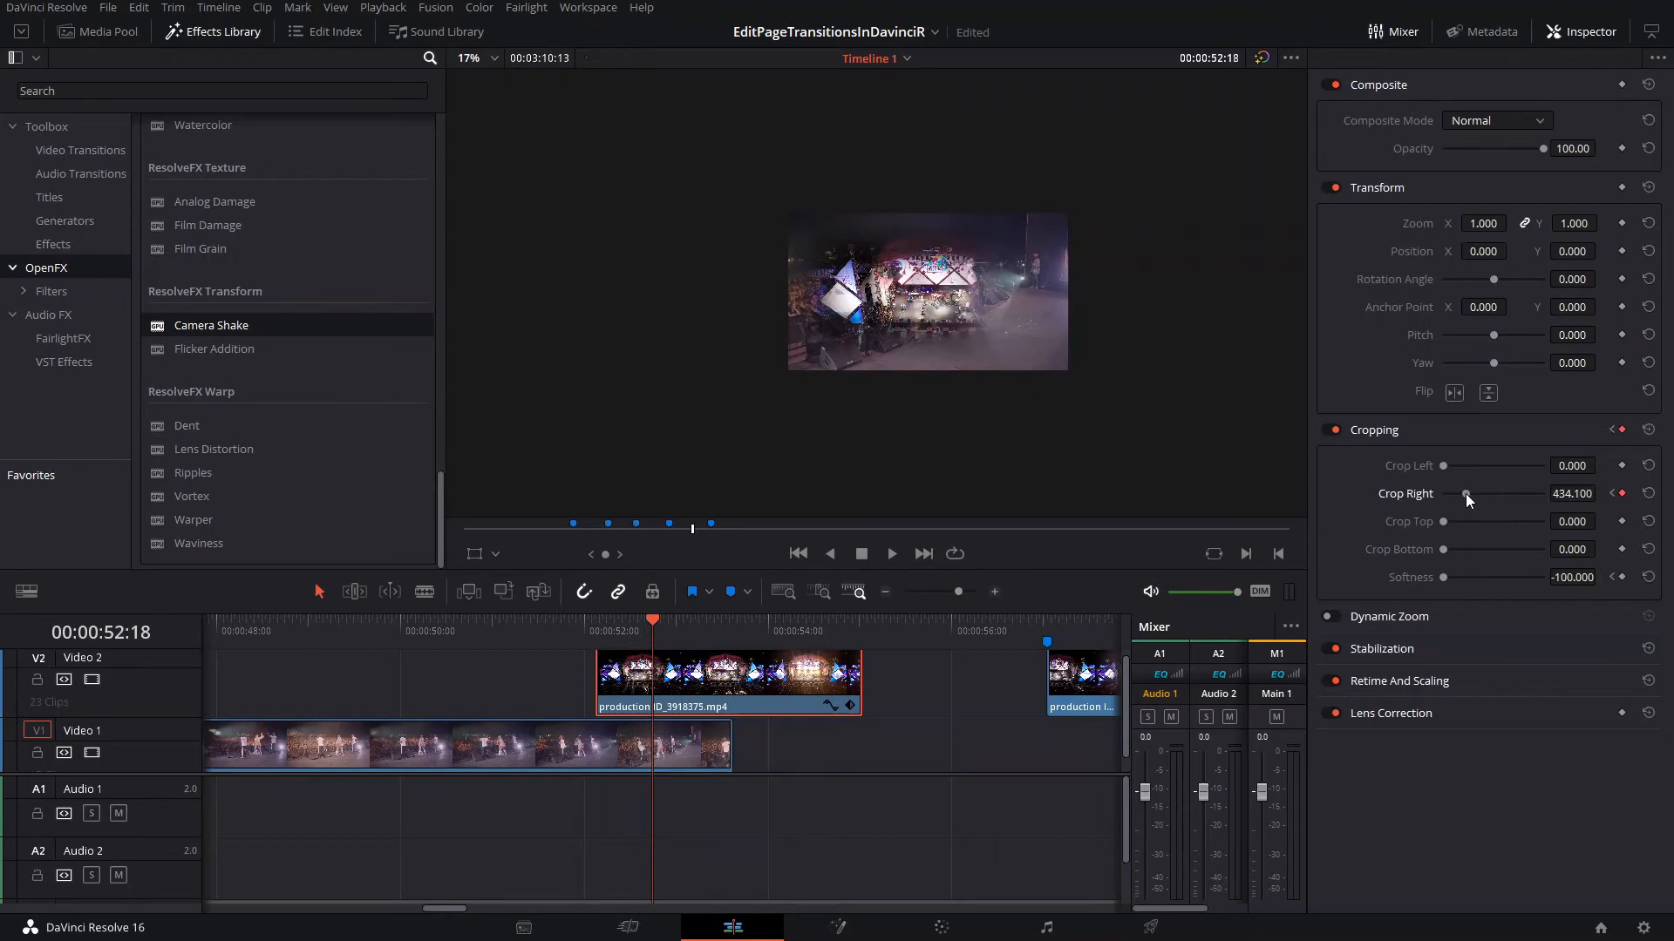
# At 00:00:52:19, set the clip's Crop Right to 0 and its Softness to 0
pyautogui.press('Right')
pyautogui.moveTo(1477, 493); pyautogui.dragTo(1440, 493)
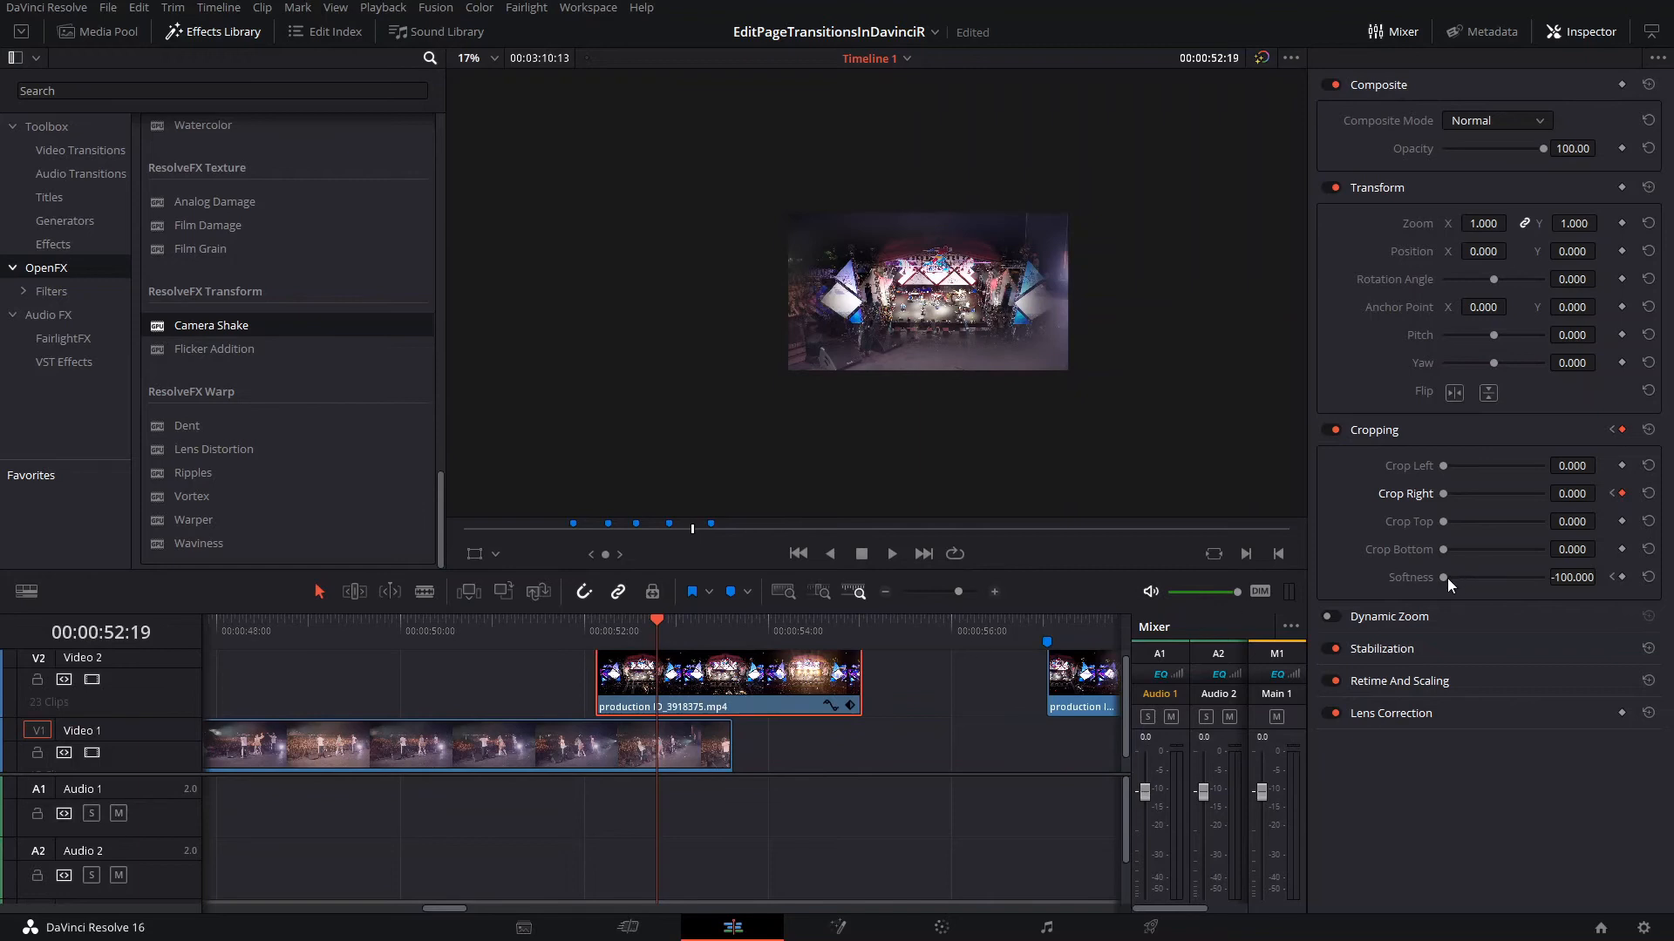
pyautogui.moveTo(1447, 578); pyautogui.dragTo(1494, 599)
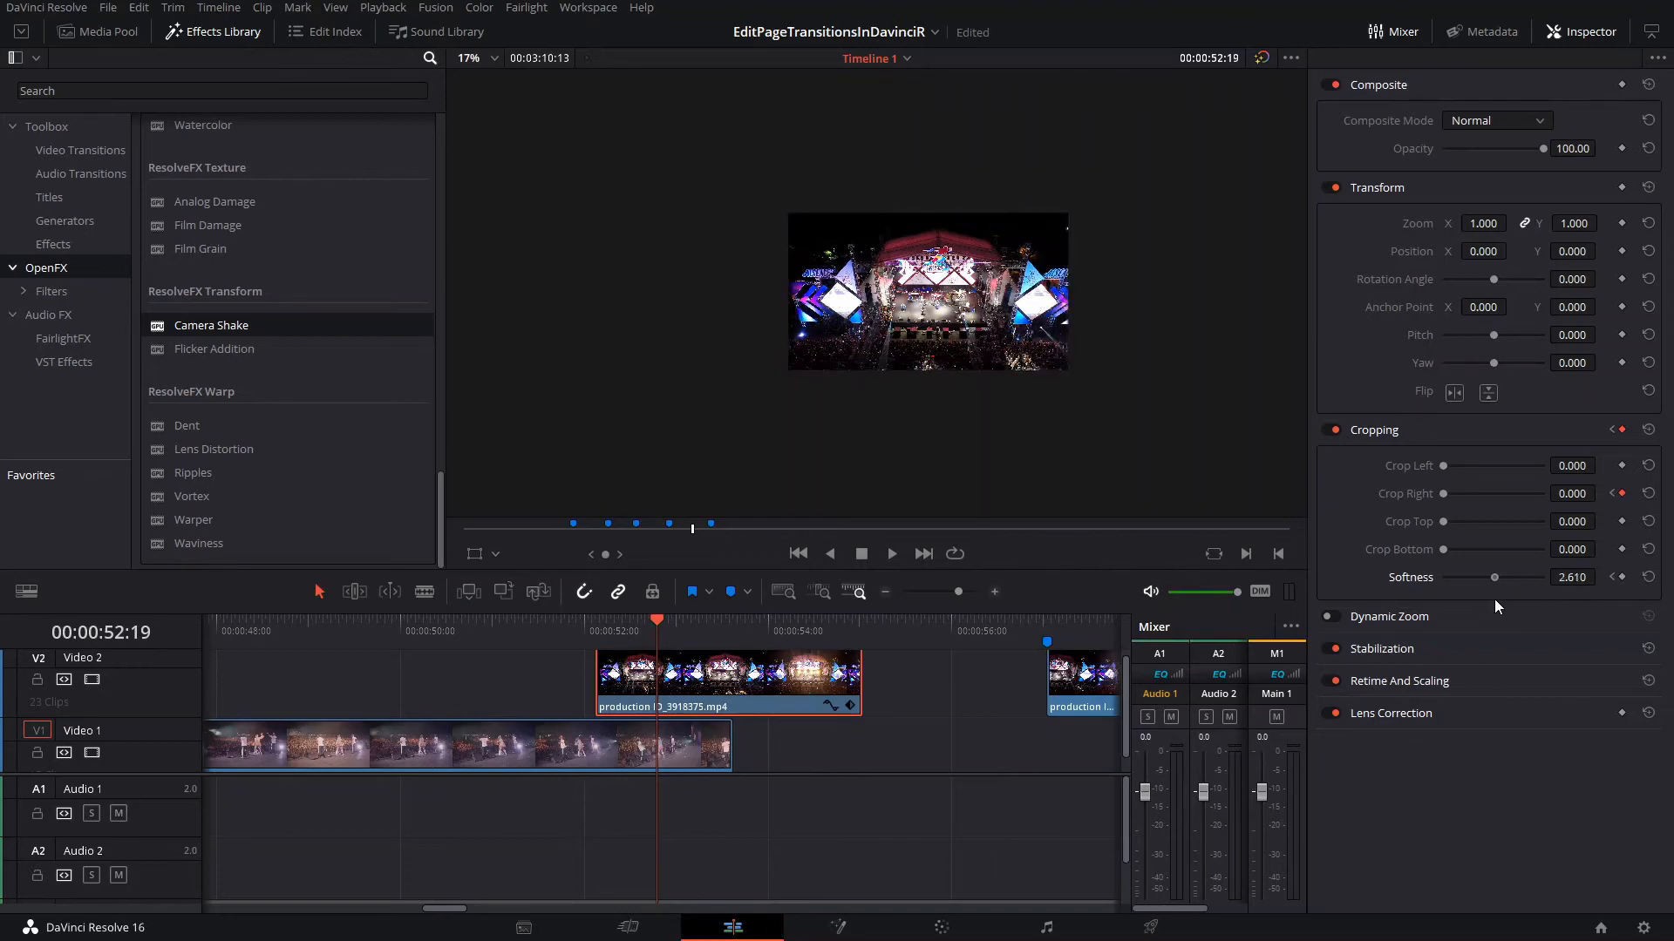
pyautogui.doubleClick(1571, 578)
pyautogui.write('0')
pyautogui.press('Return')
# Play the soft crop wipe repeatedly from just before the start of the Video 2 clip to review it
pyautogui.click(594, 628)
pyautogui.click(795, 730)
pyautogui.press('space')
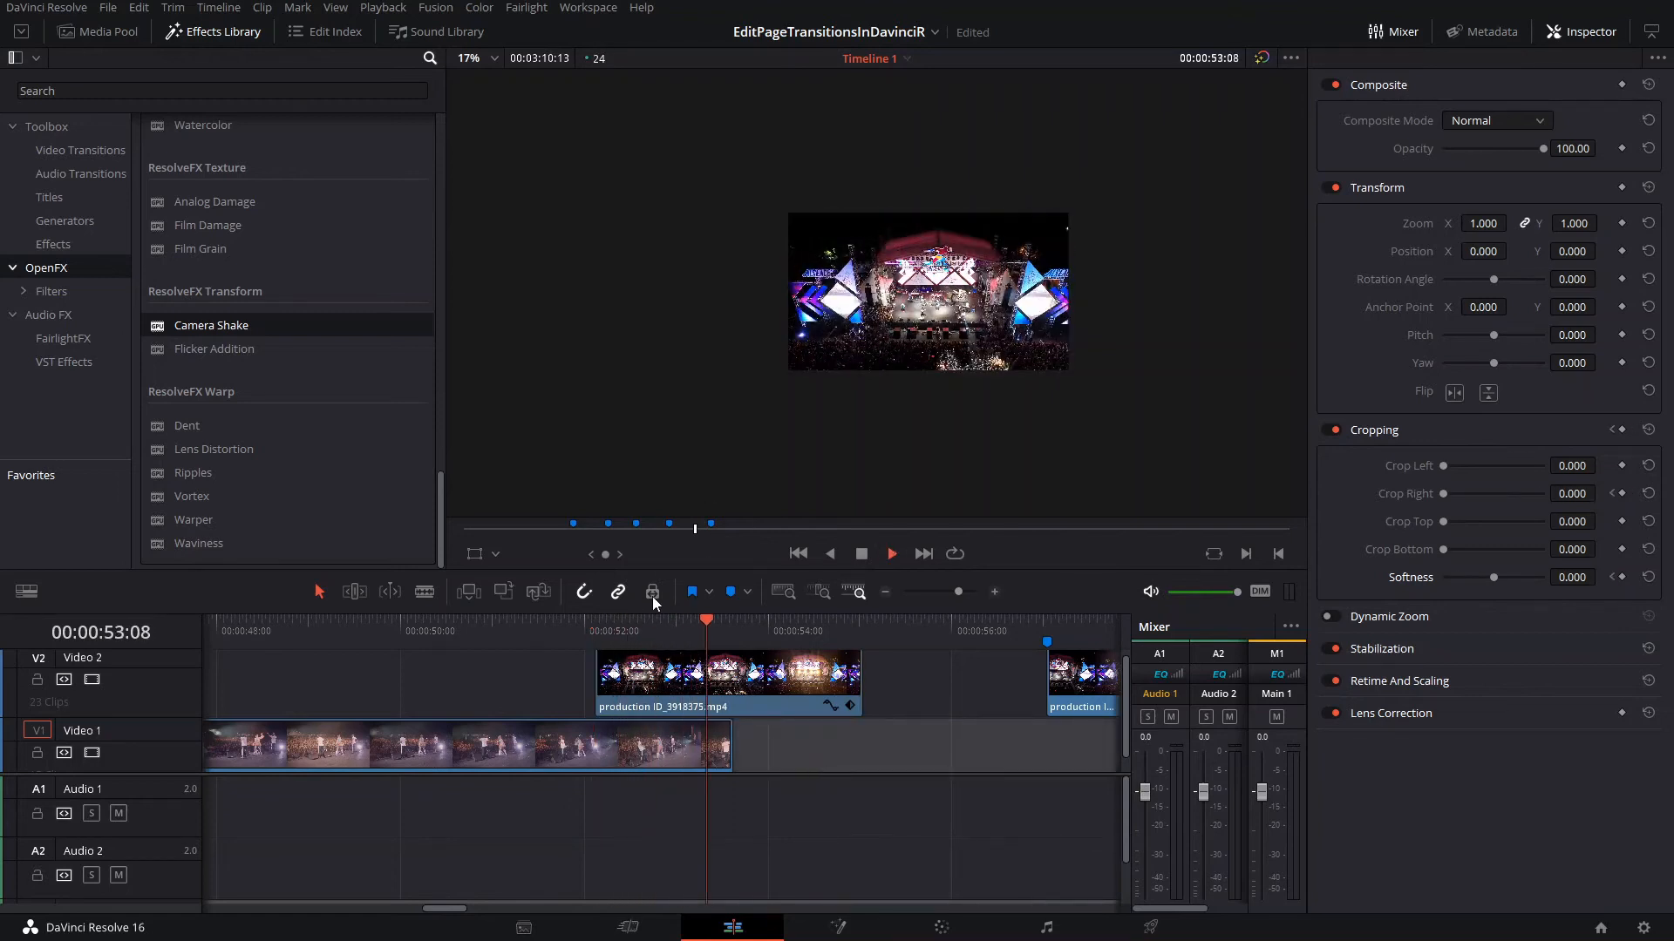
pyautogui.click(581, 634)
pyautogui.press('space')
pyautogui.click(568, 637)
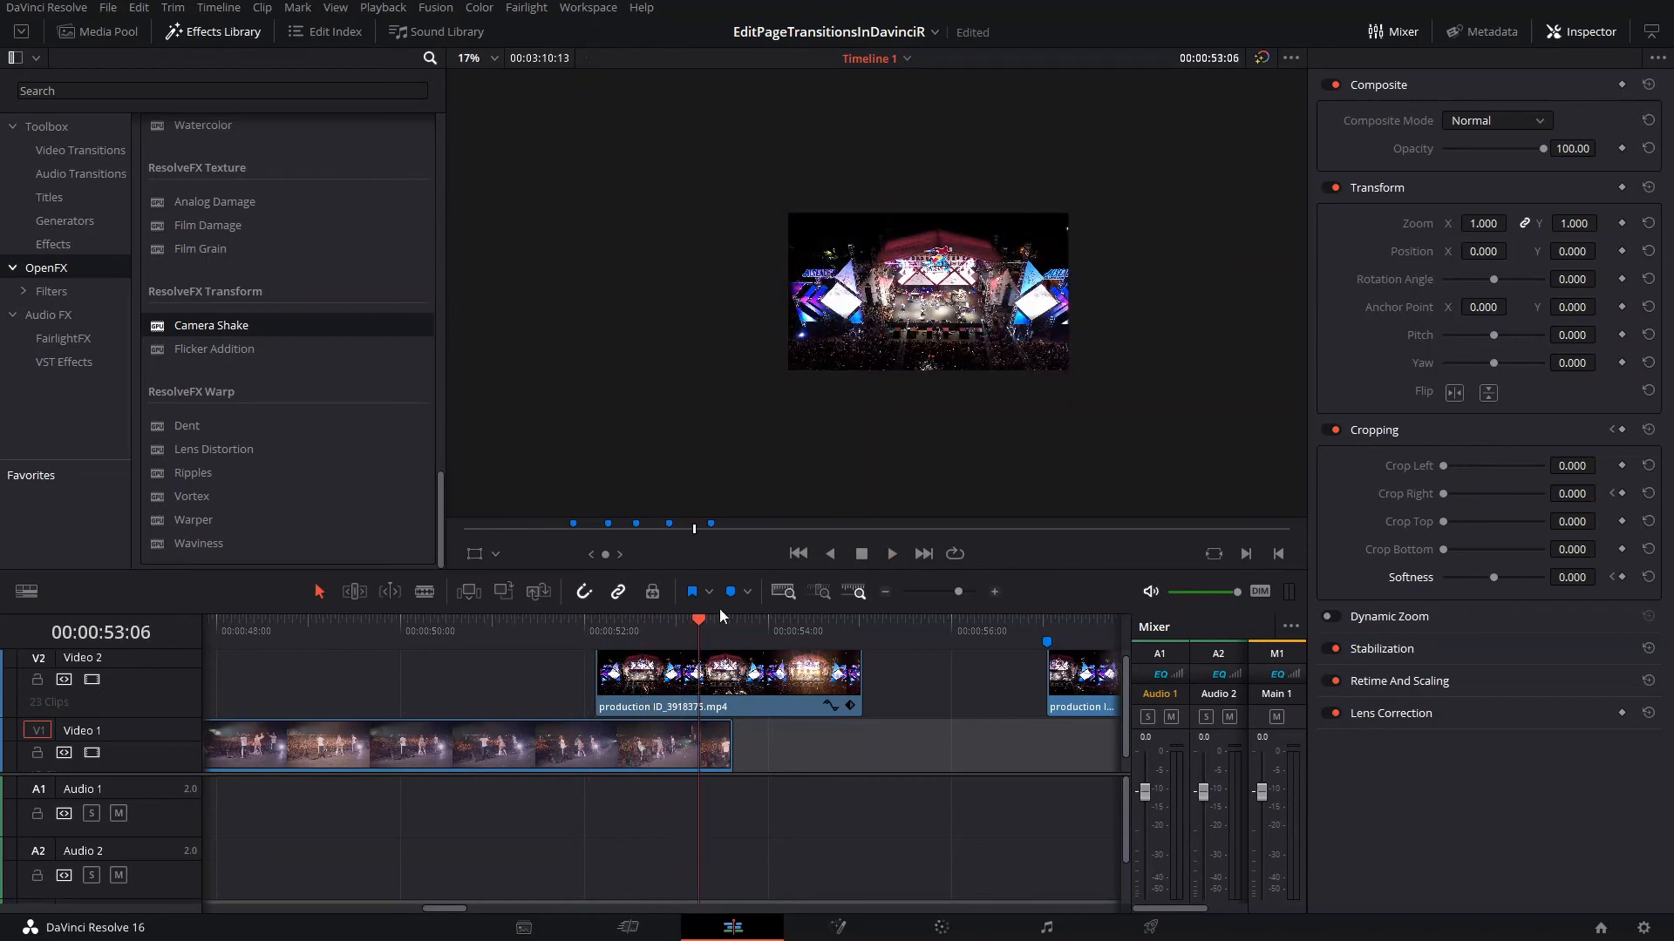
pyautogui.click(566, 637)
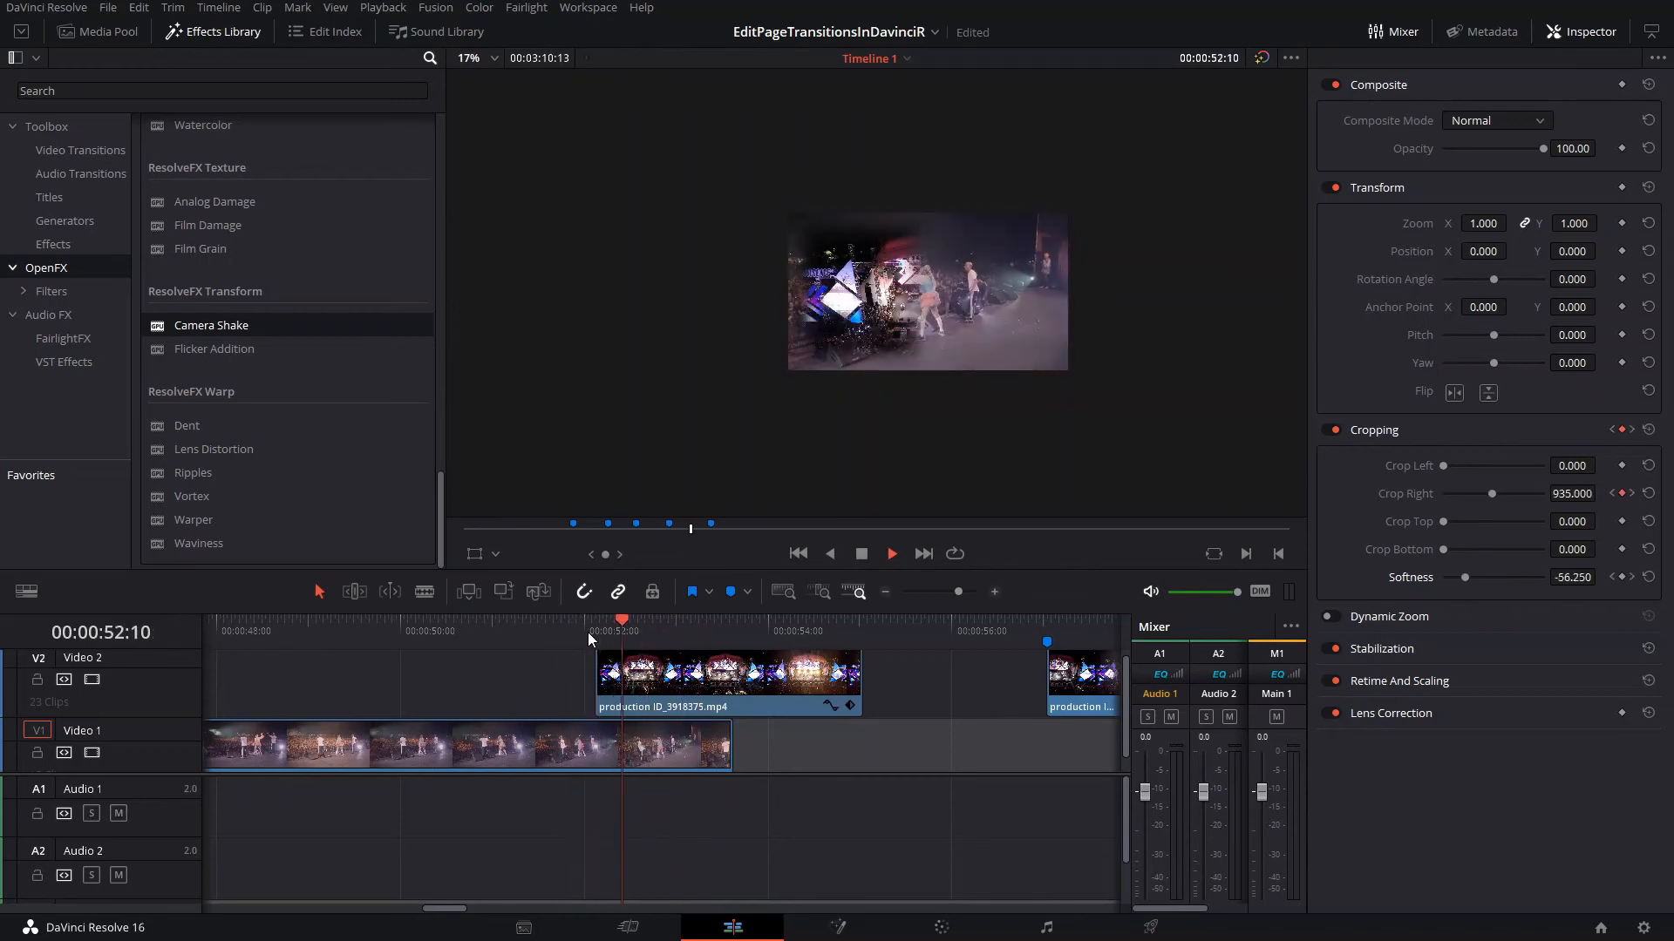
pyautogui.press('space')
pyautogui.click(587, 634)
pyautogui.press('space')
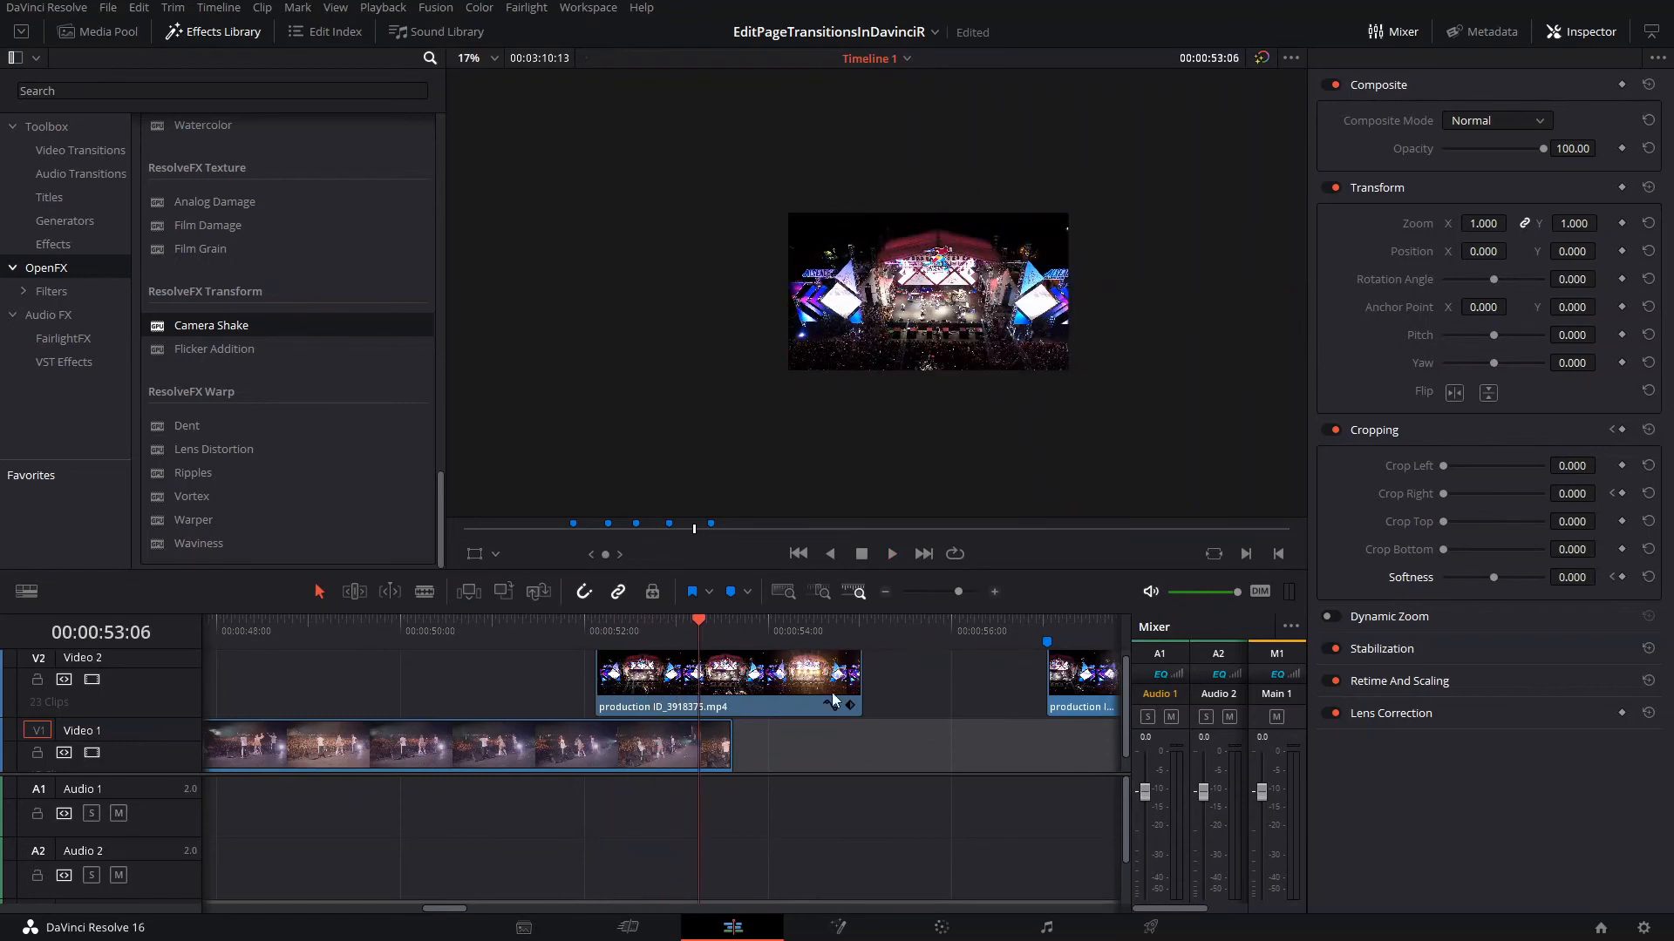
# Split the second production ID_3918375.mp4 clip on Video 2 at 00:00:59:02, where the next Video 1 clip begins
pyautogui.hscroll(10, 831, 692)
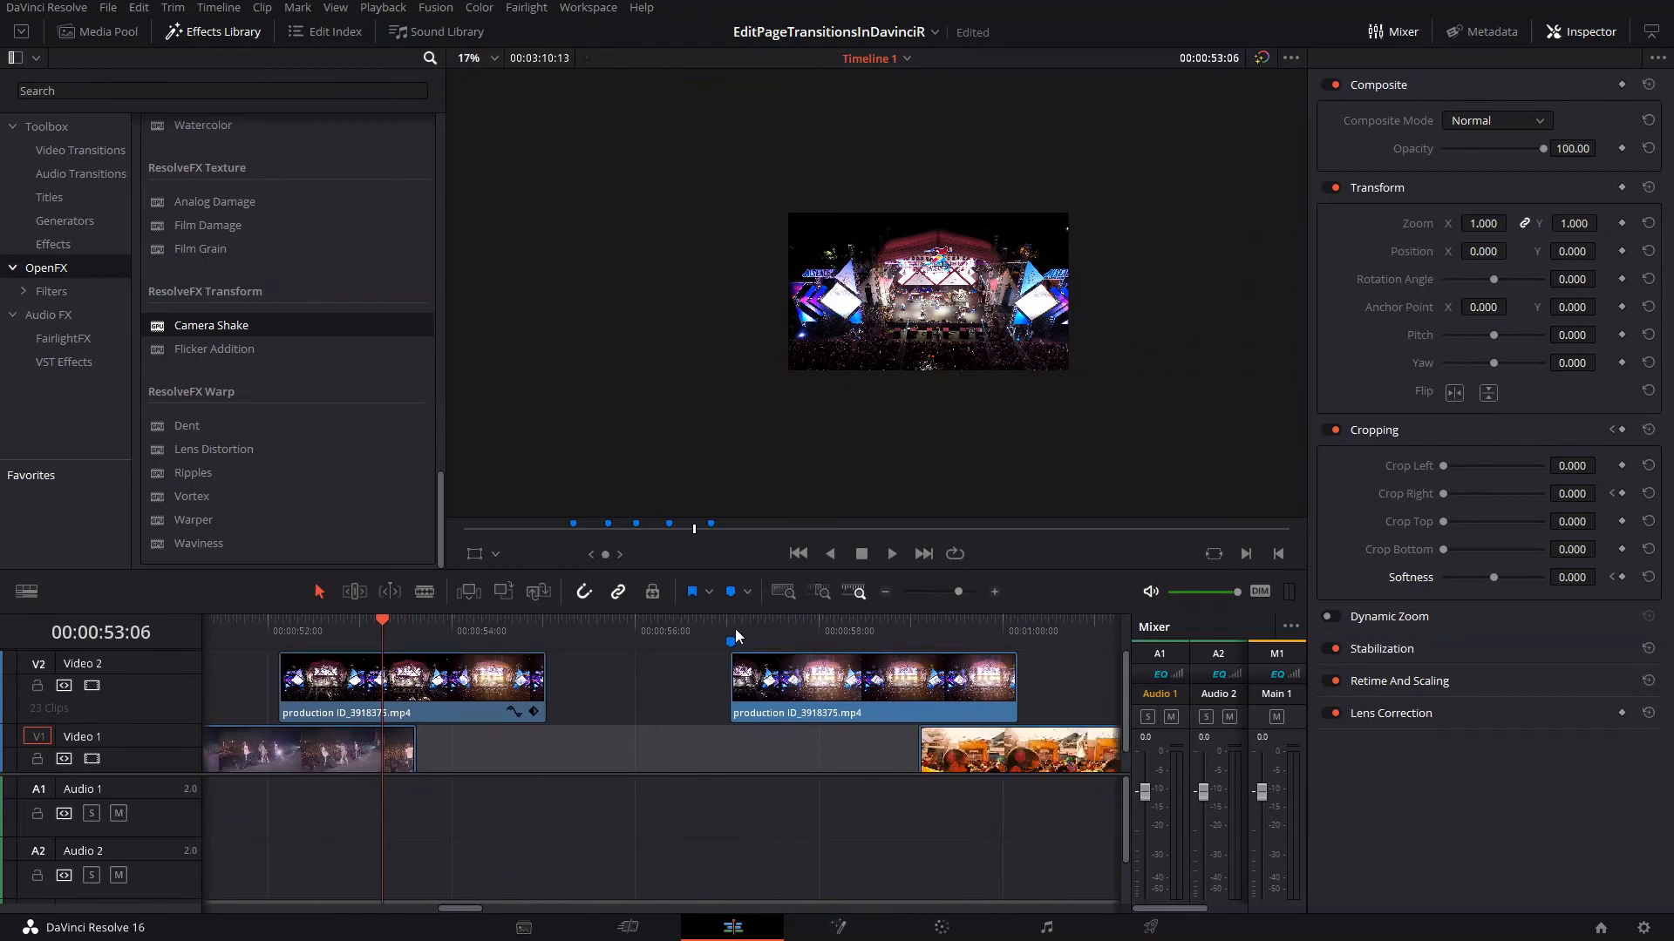
pyautogui.click(731, 626)
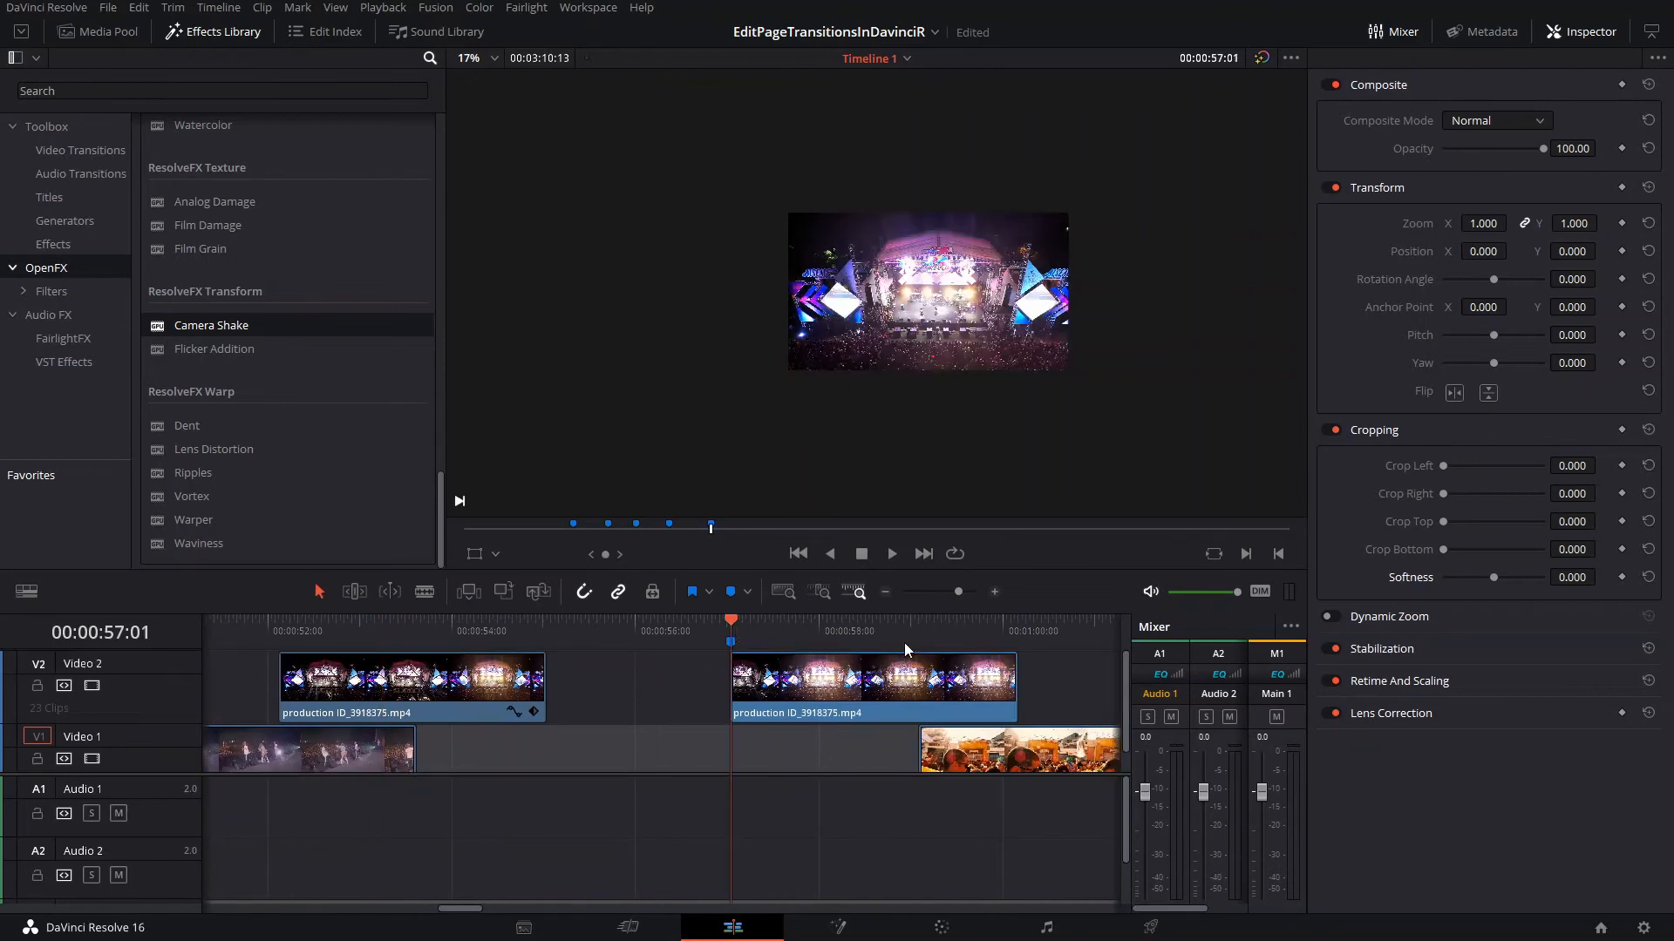
pyautogui.click(919, 697)
pyautogui.press('b')
pyautogui.click(919, 695)
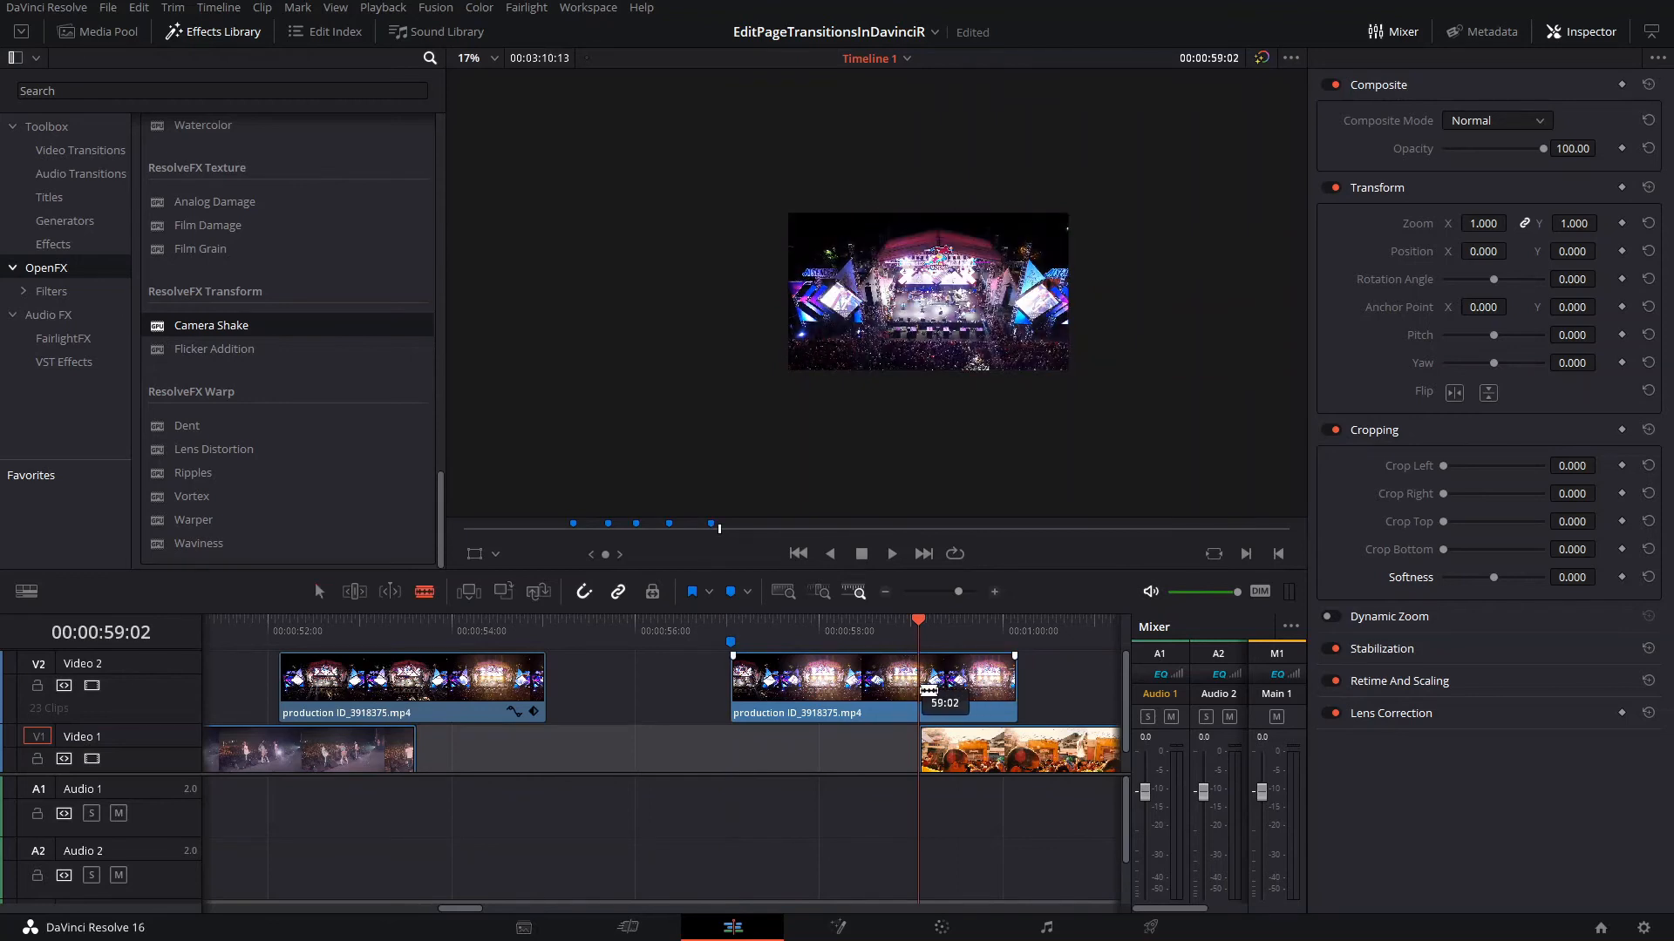
# Fade out the split-off production ID_3918375.mp4 clip on Video 2 across its whole length, starting at the 00:00:59:02 cut
pyautogui.press('a')
pyautogui.click(968, 691)
pyautogui.moveTo(966, 684); pyautogui.dragTo(683, 673)
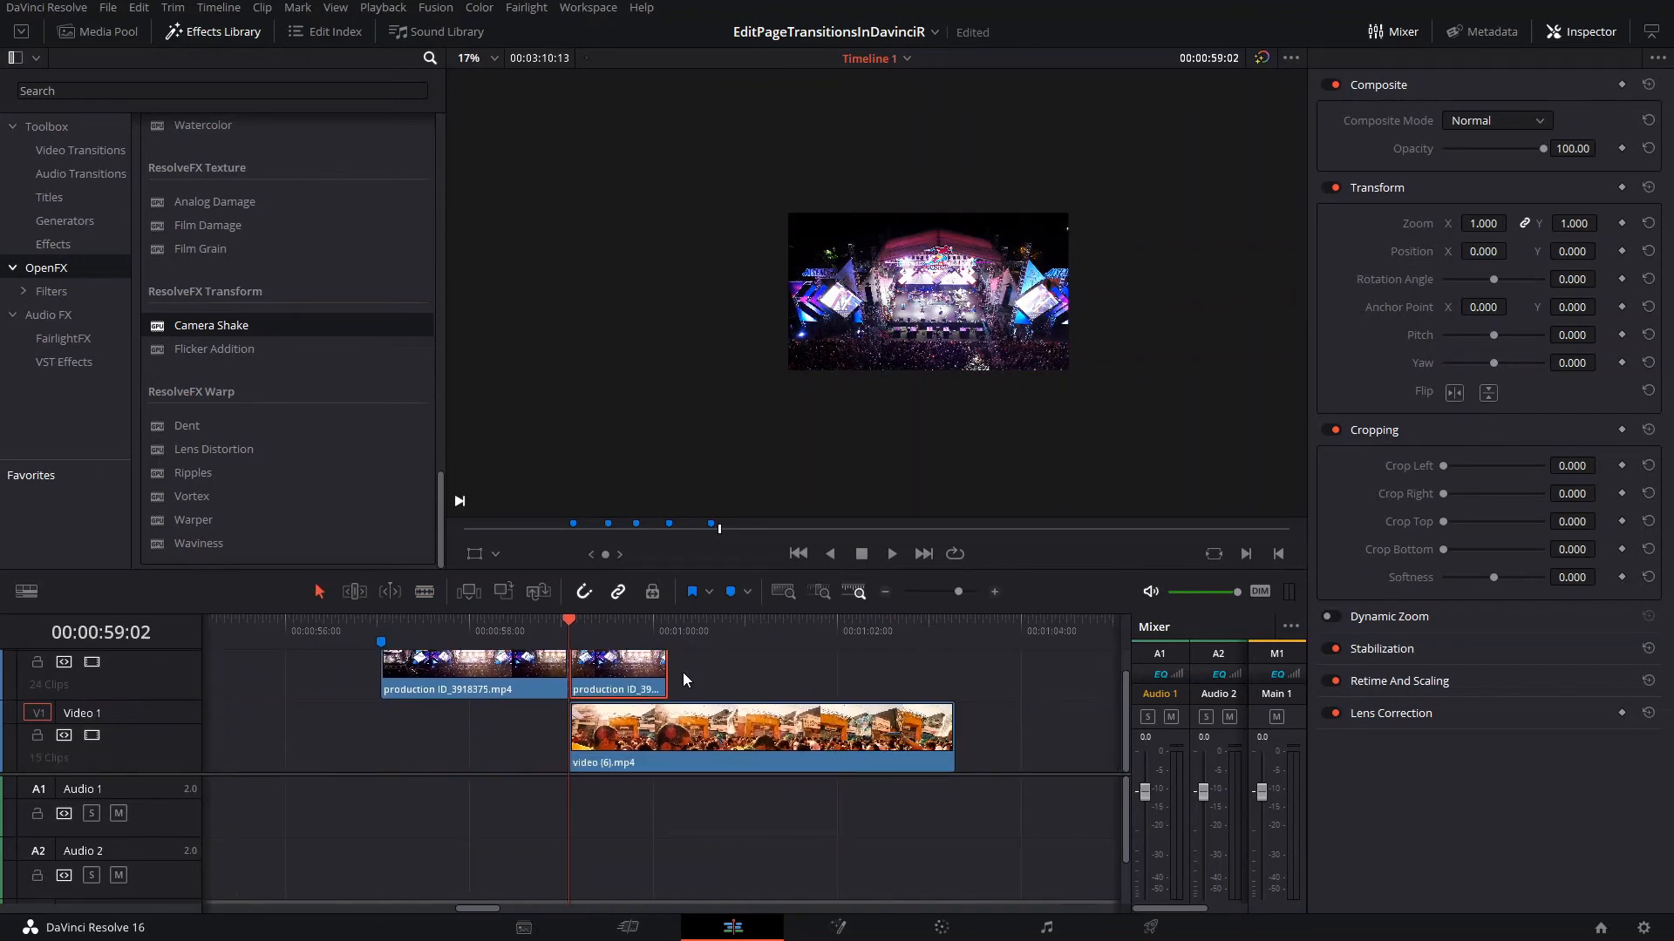
pyautogui.scroll(1, 679, 698)
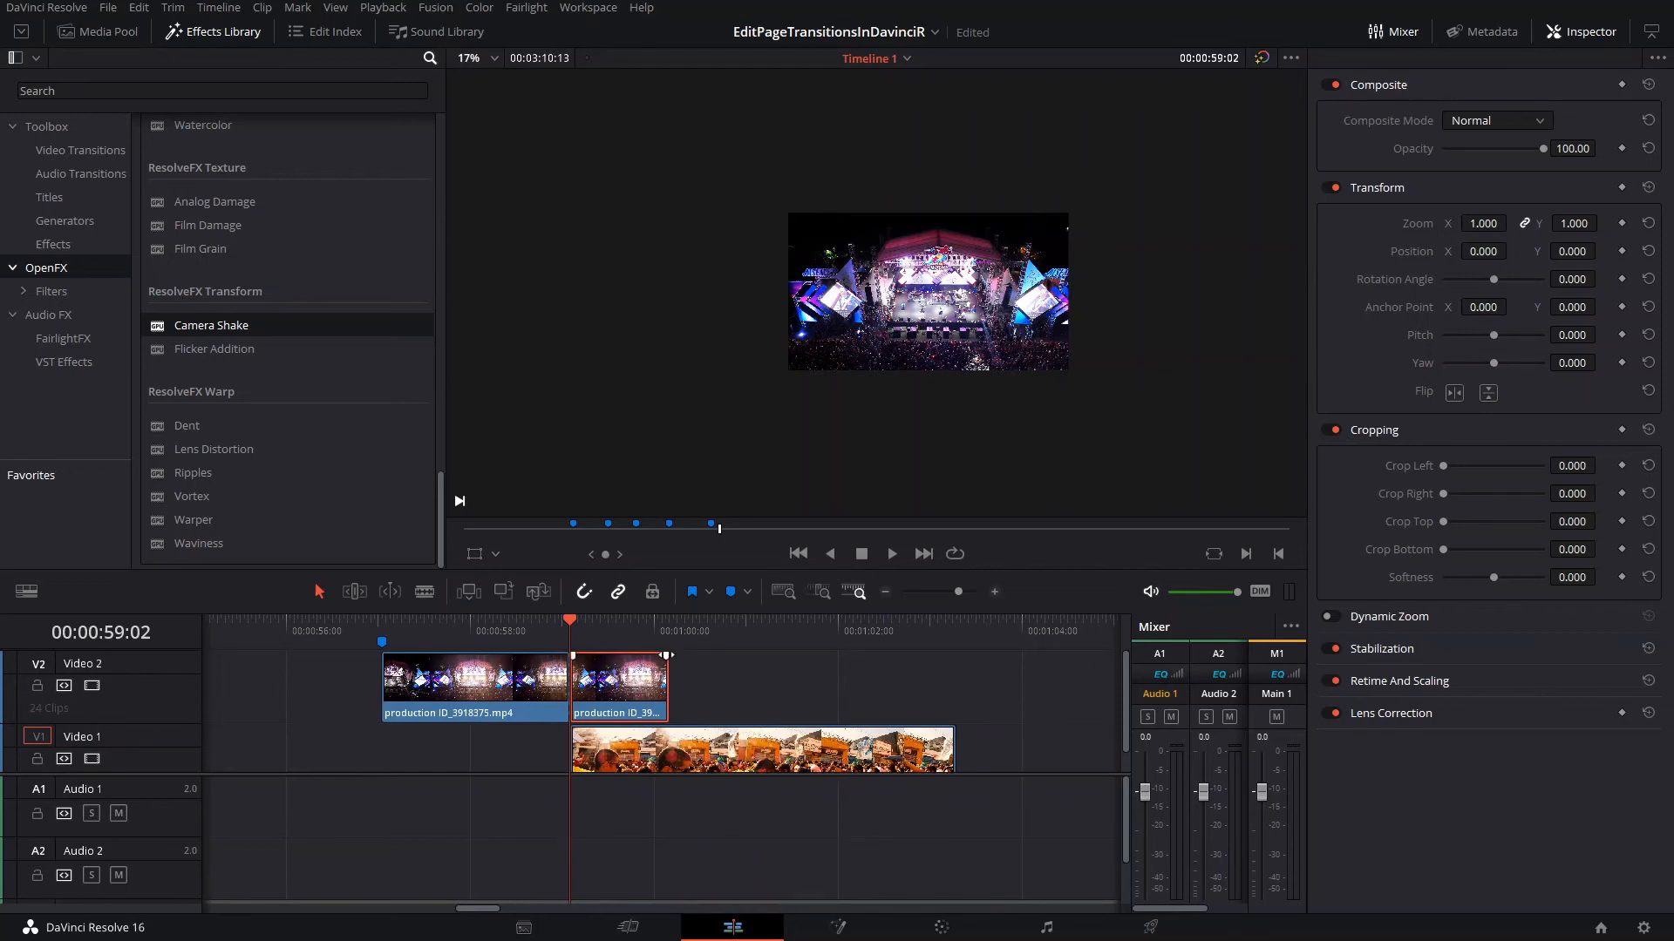
pyautogui.moveTo(665, 654); pyautogui.dragTo(577, 654)
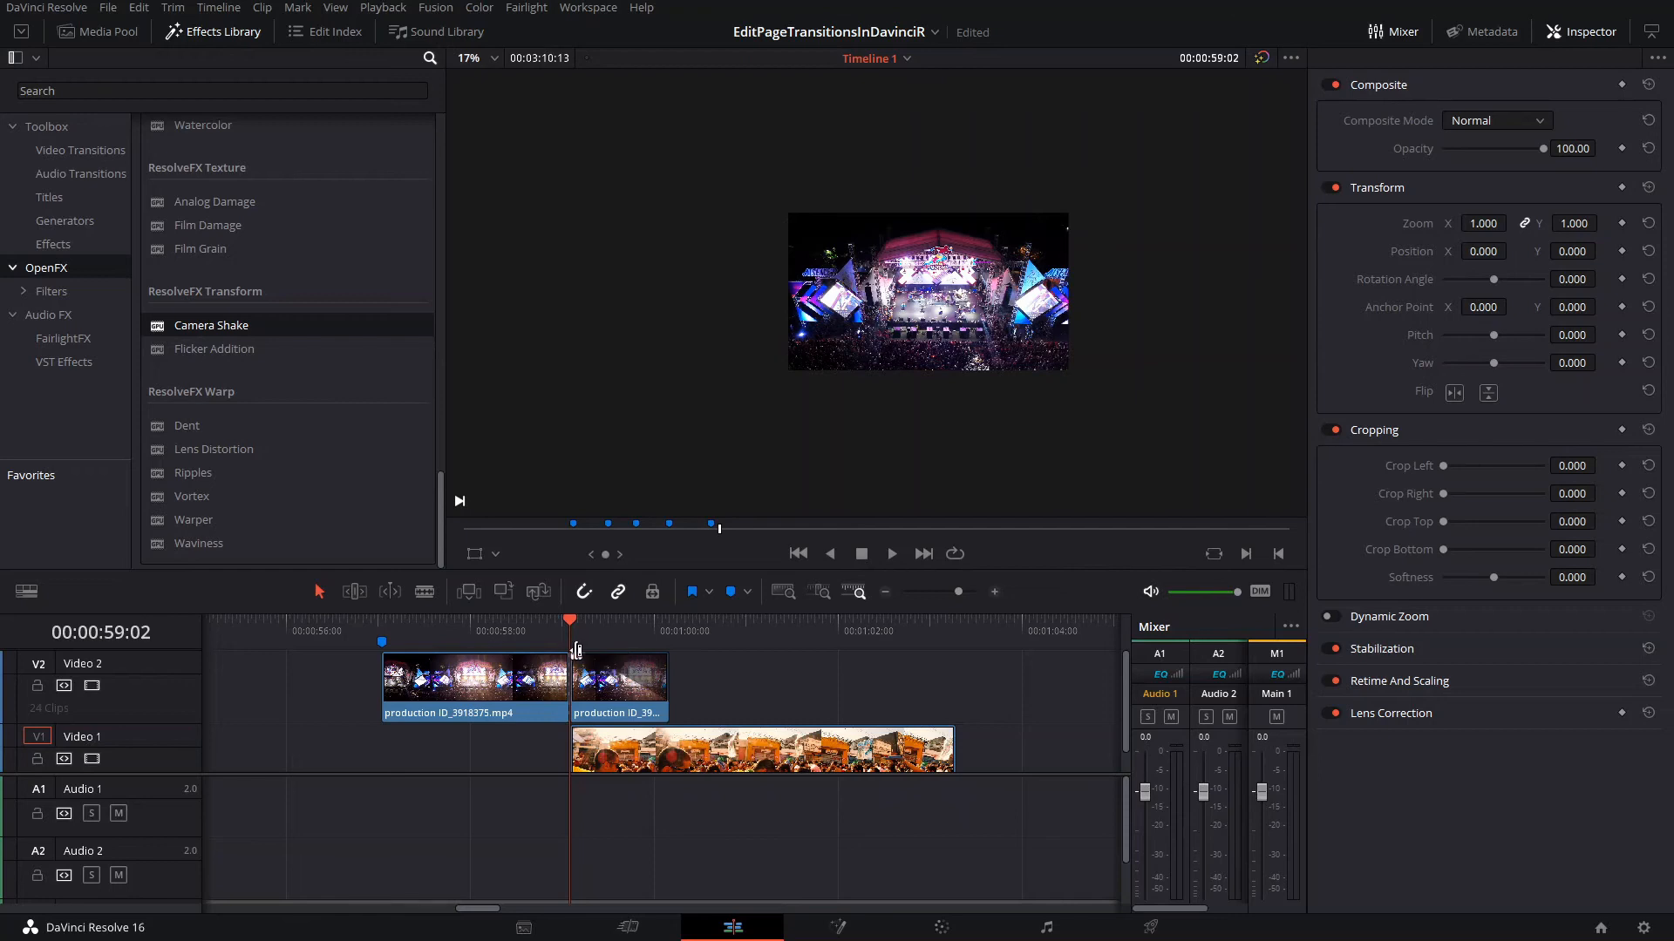
# Keyframe the faded clip's Zoom at its start, 00:00:59:02, with 1.000 and at its end, 00:01:00:04, with 3
pyautogui.click(610, 685)
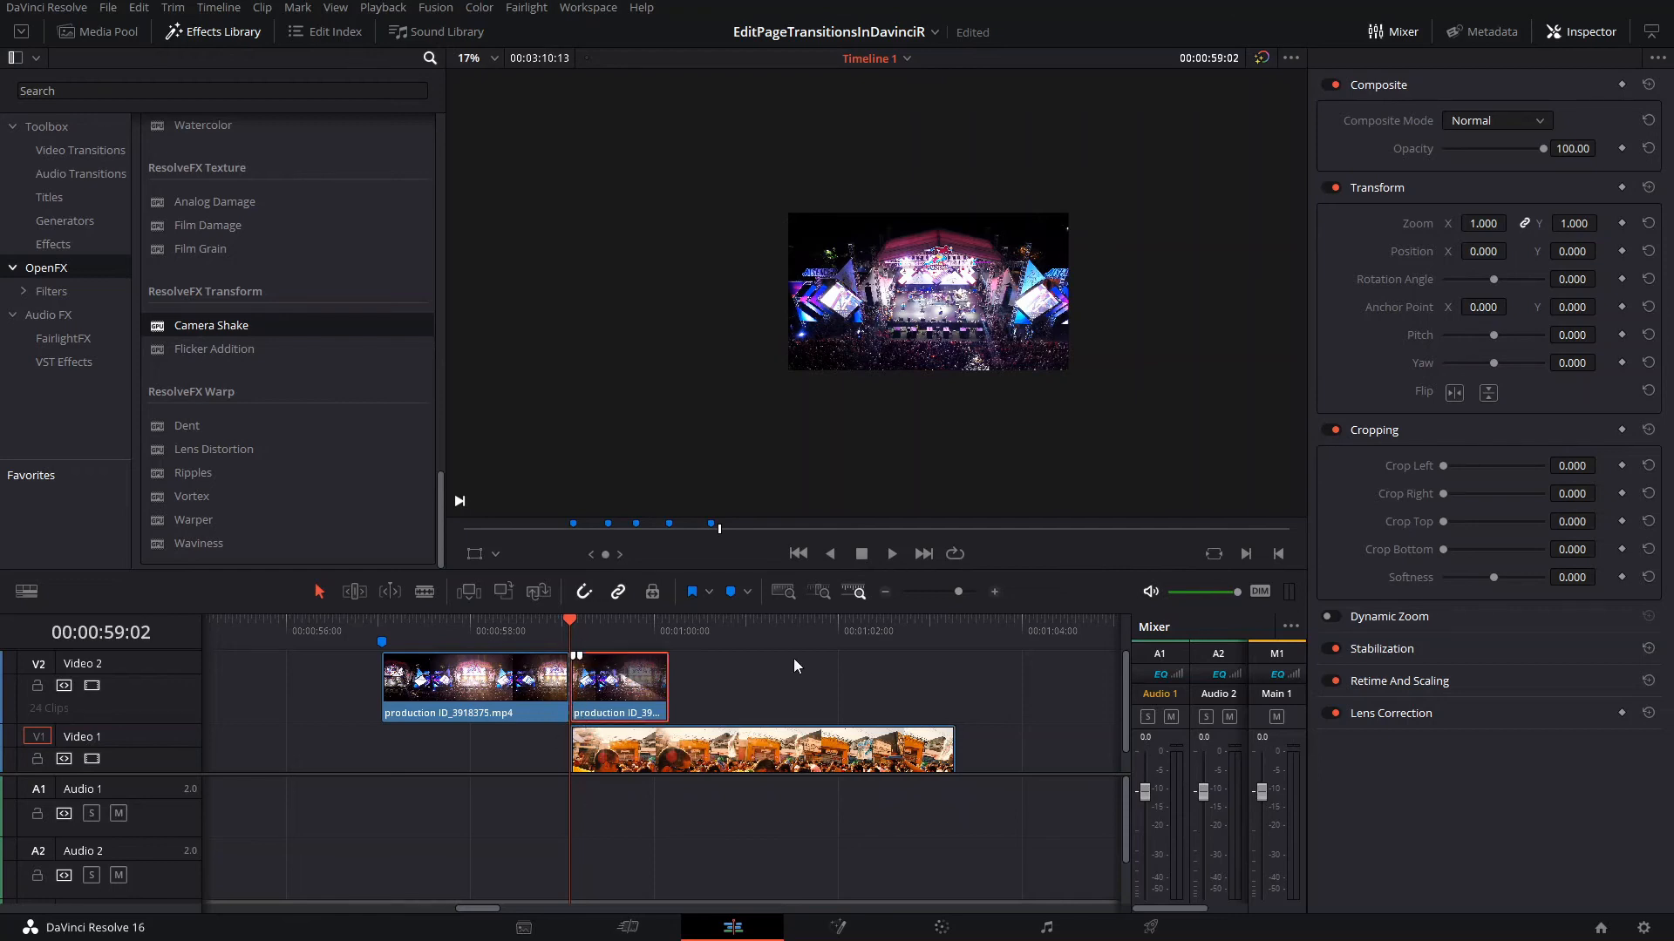
pyautogui.click(1622, 224)
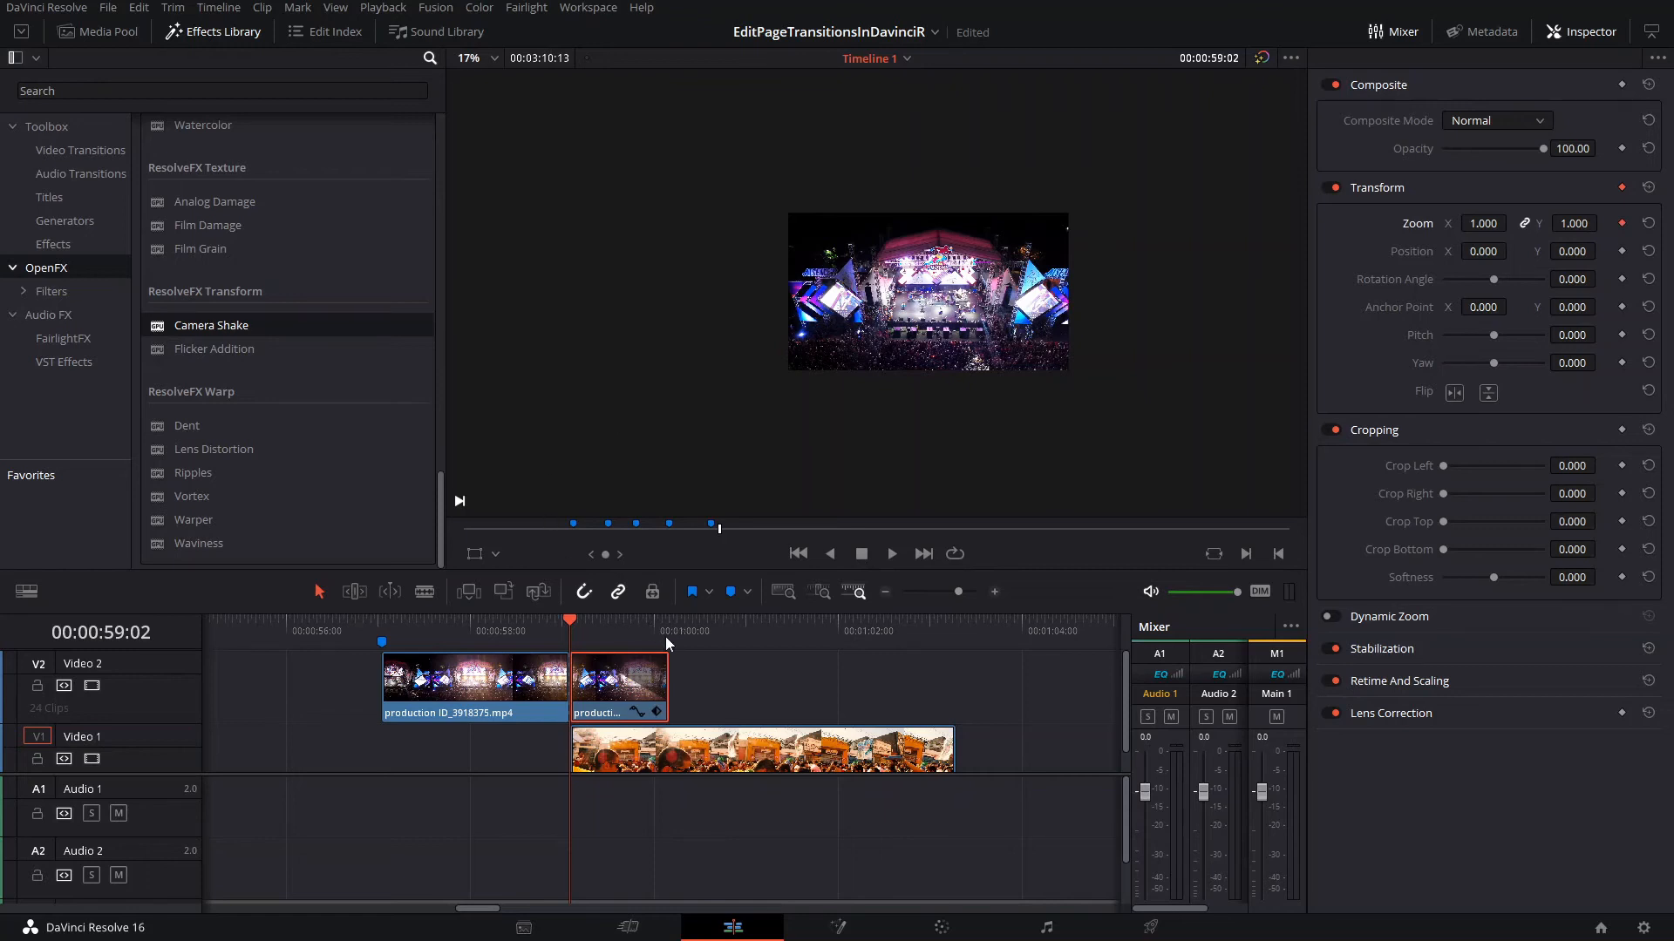
pyautogui.click(666, 637)
pyautogui.click(1483, 224)
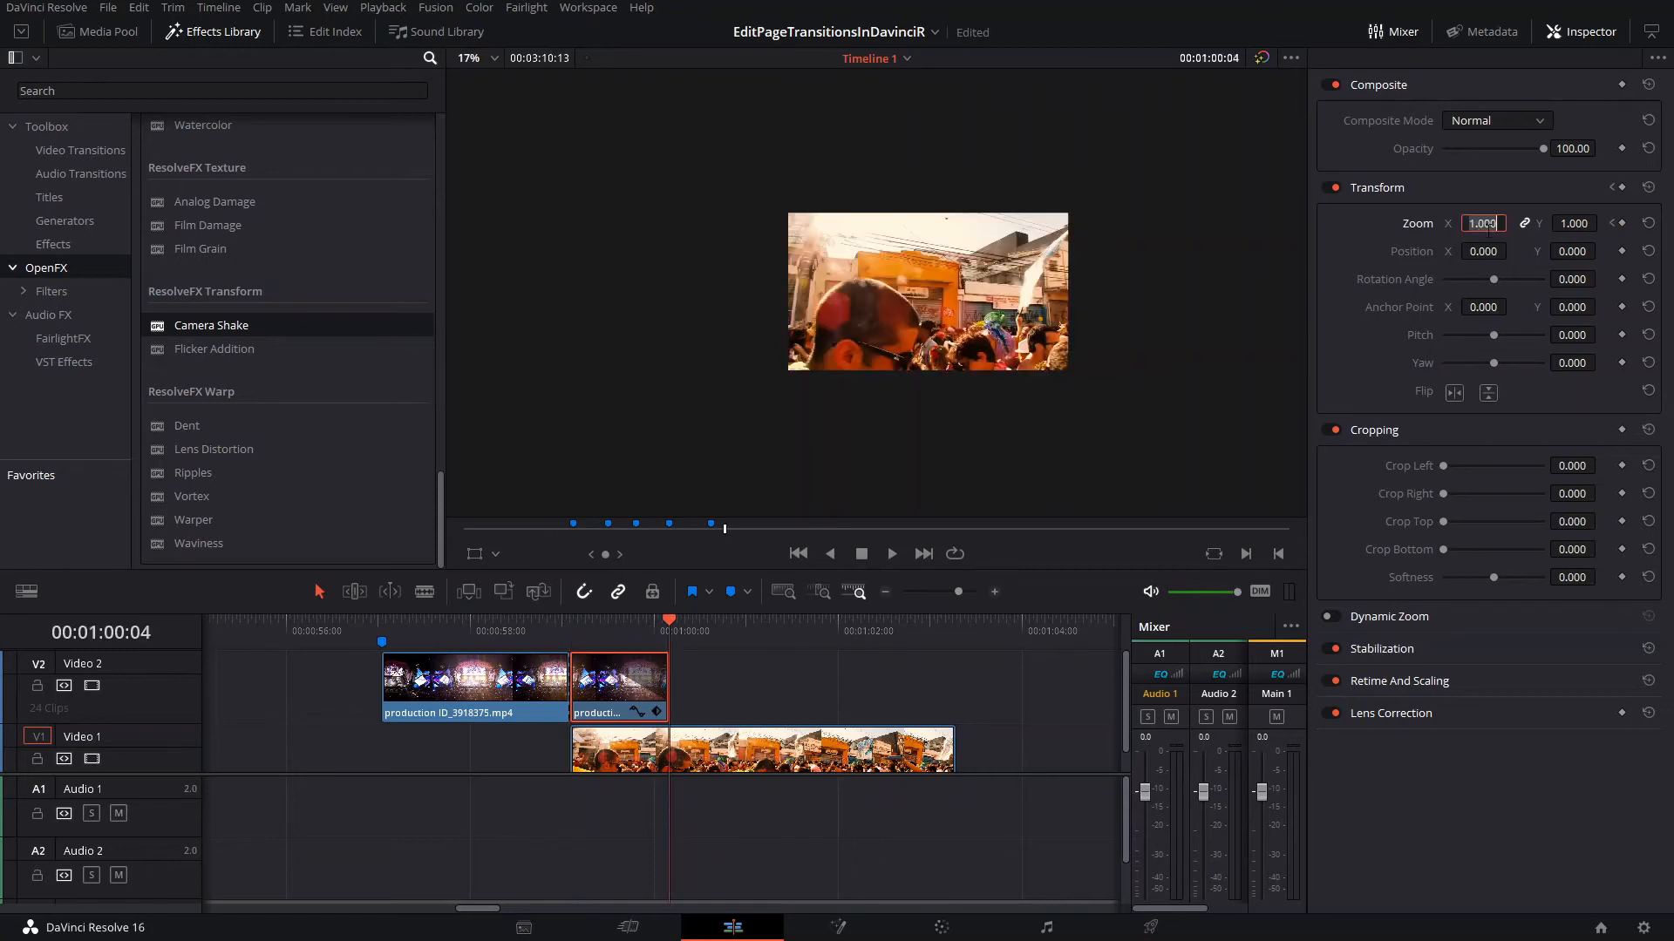
pyautogui.write('100')
pyautogui.press('Return')
pyautogui.click(1476, 224)
pyautogui.write('3')
pyautogui.press('Return')
pyautogui.click(624, 682)
pyautogui.click(645, 760)
pyautogui.scroll(-1, 667, 760)
pyautogui.press('b')
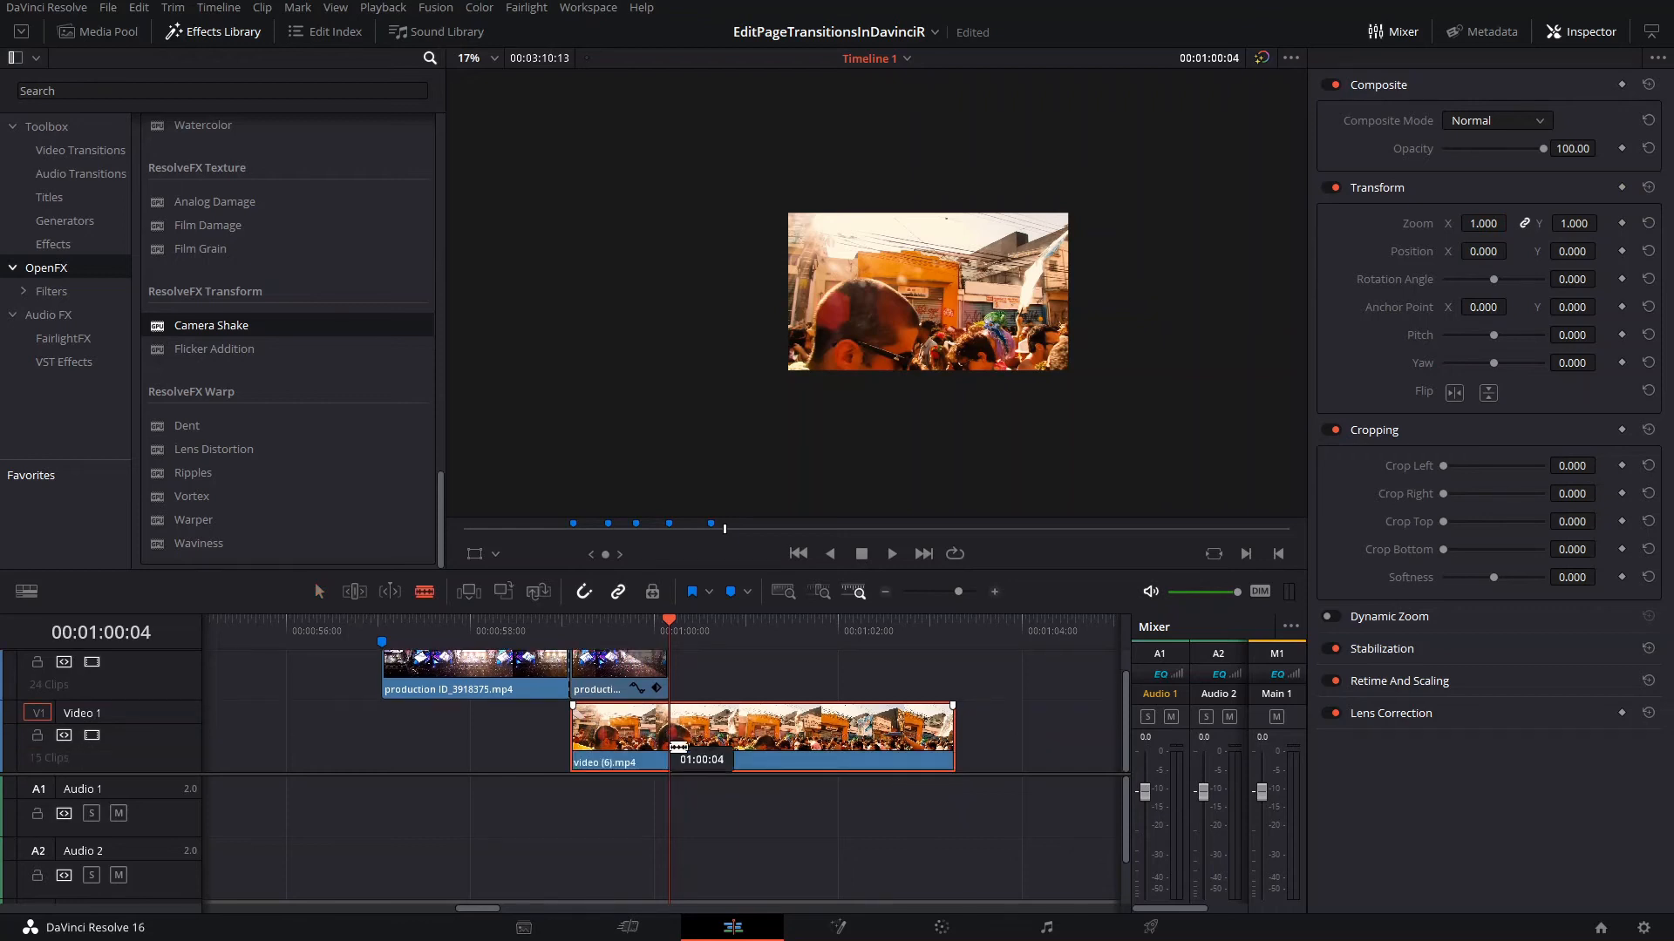
pyautogui.click(669, 747)
pyautogui.press('a')
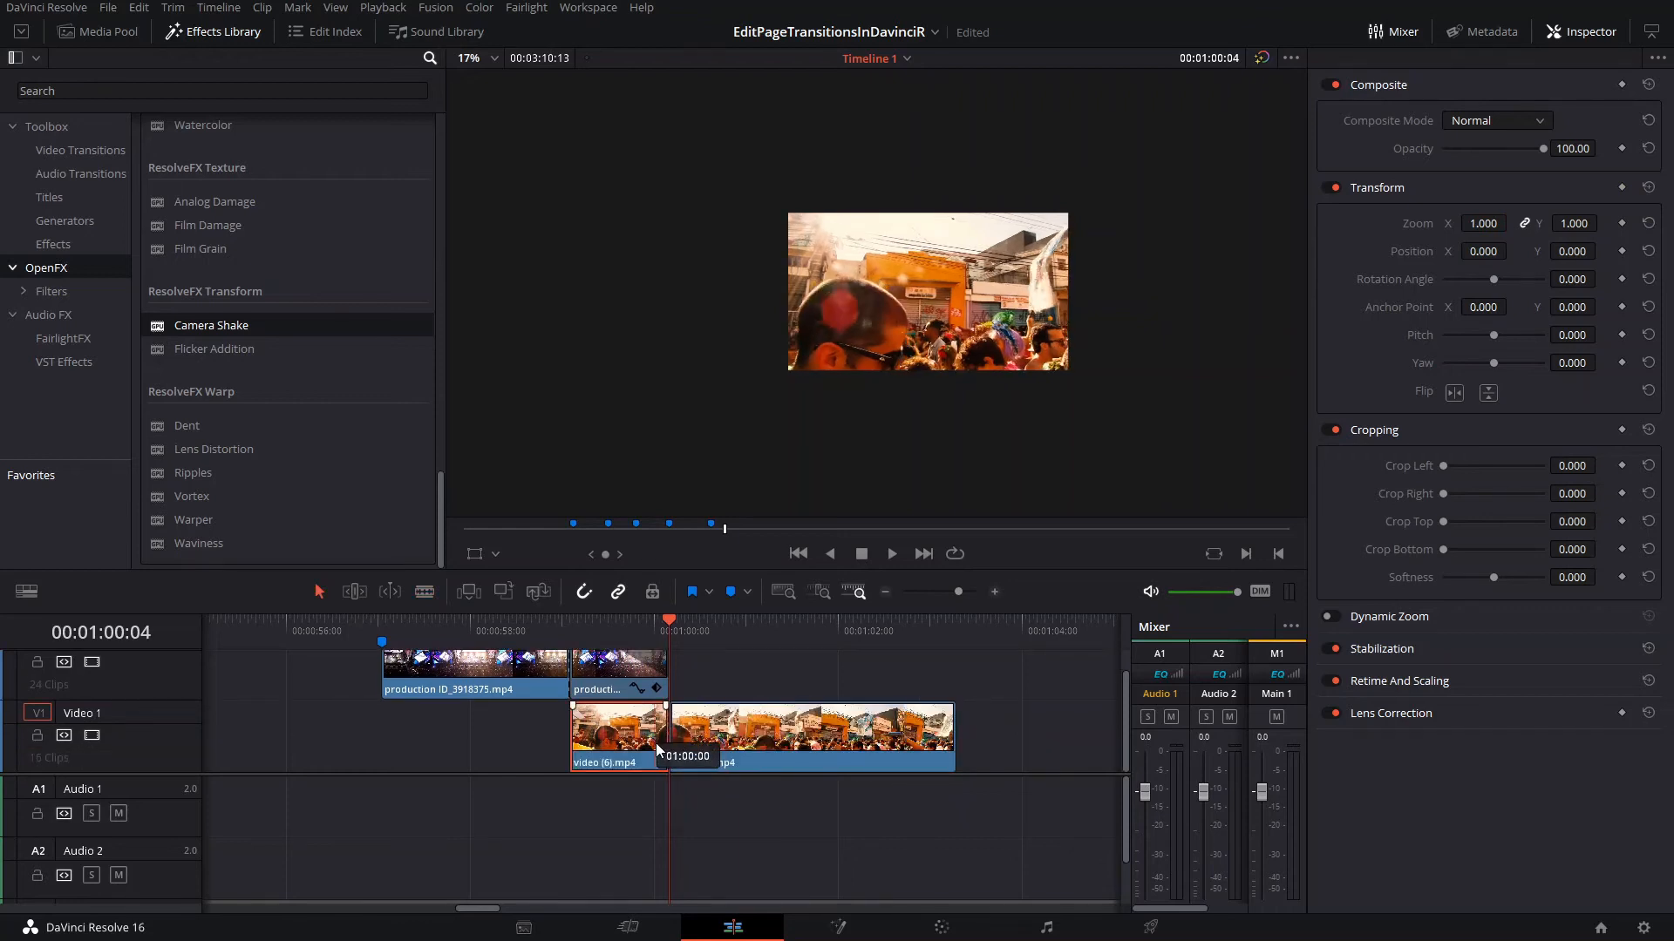
pyautogui.hotkey('ctrl', 'z')
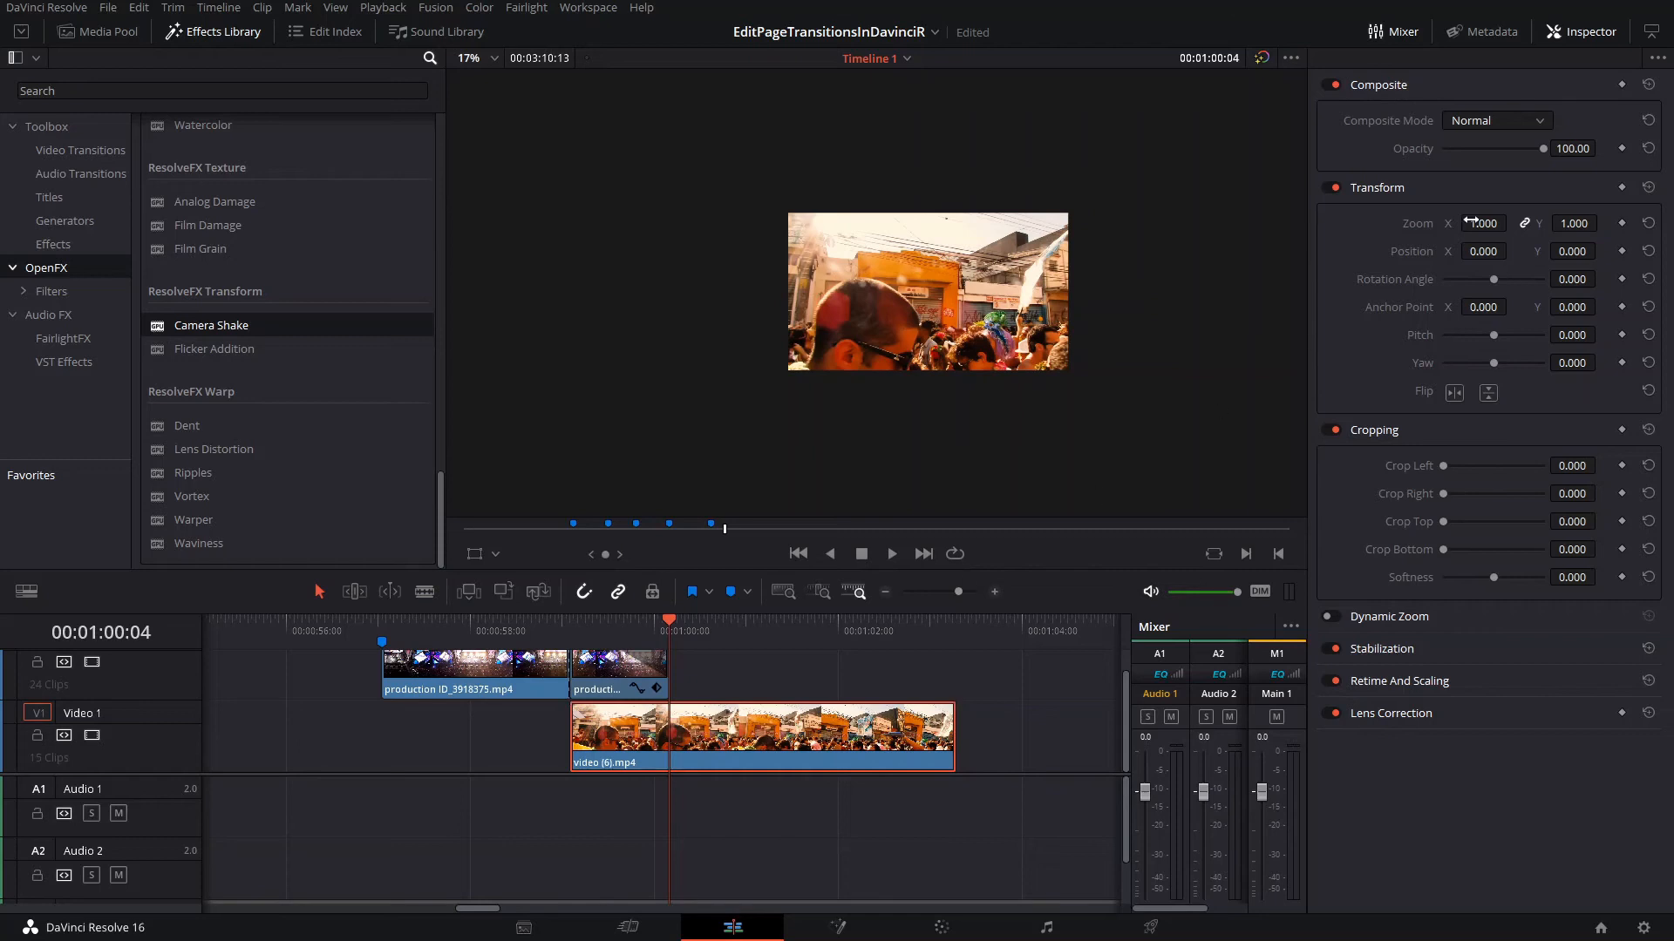
# Keyframe the Zoom of video (6).mp4 on Video 1 at 1.000 at 00:01:00:04 and 1.5 at its start, 00:00:59:02
pyautogui.click(1623, 223)
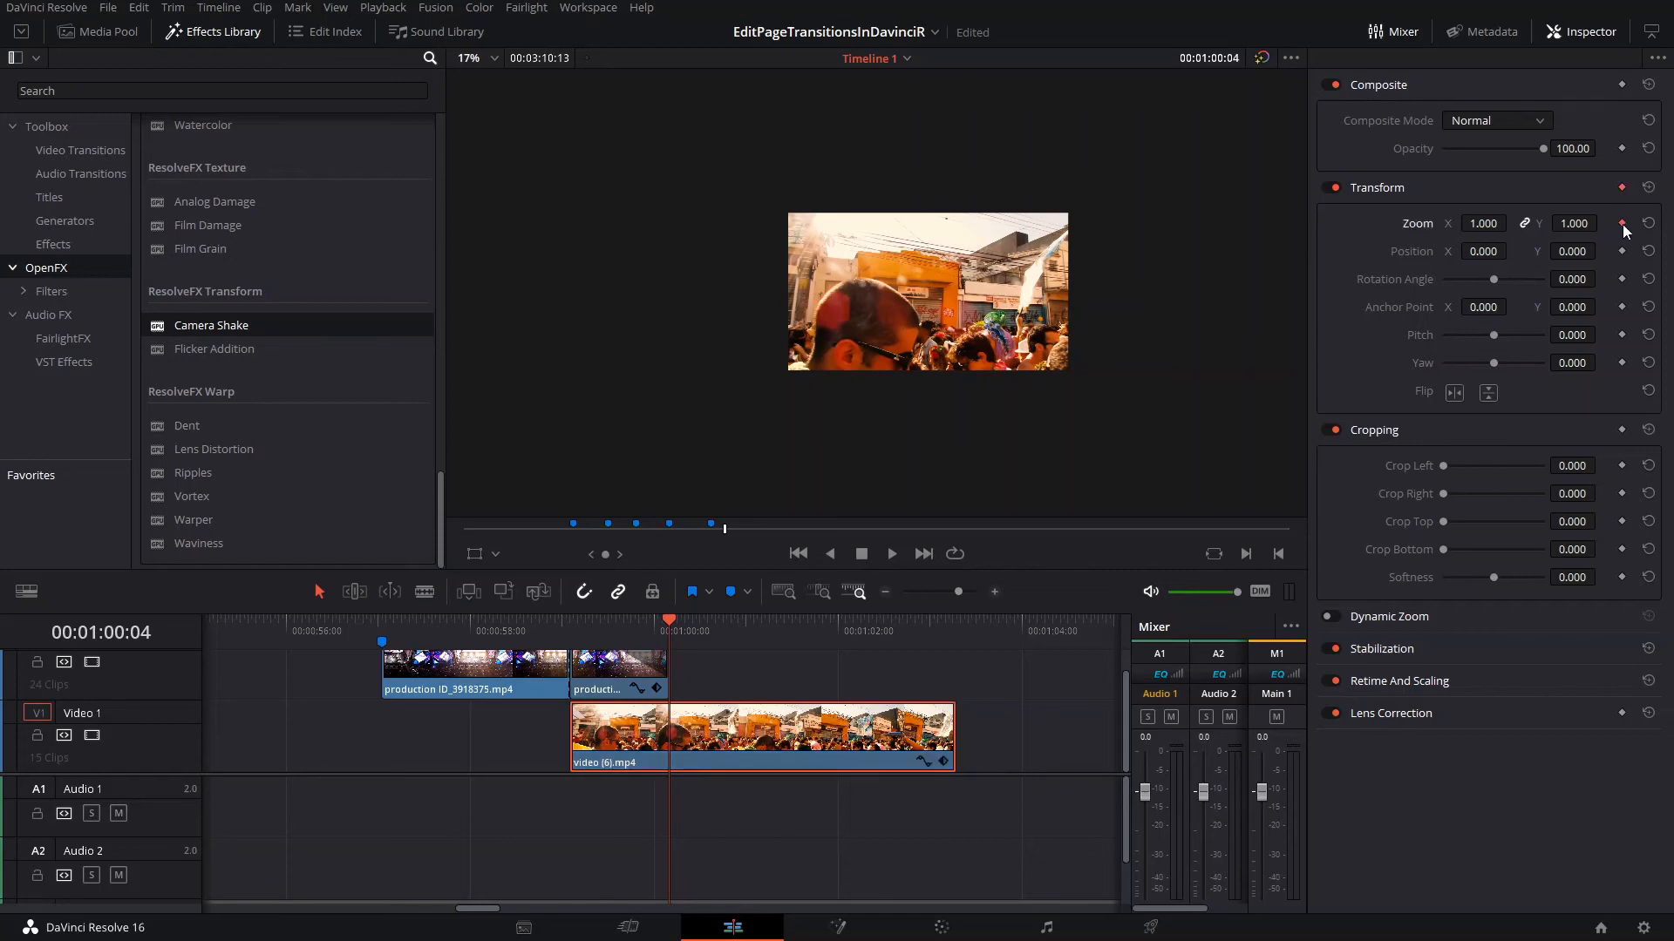
pyautogui.click(582, 622)
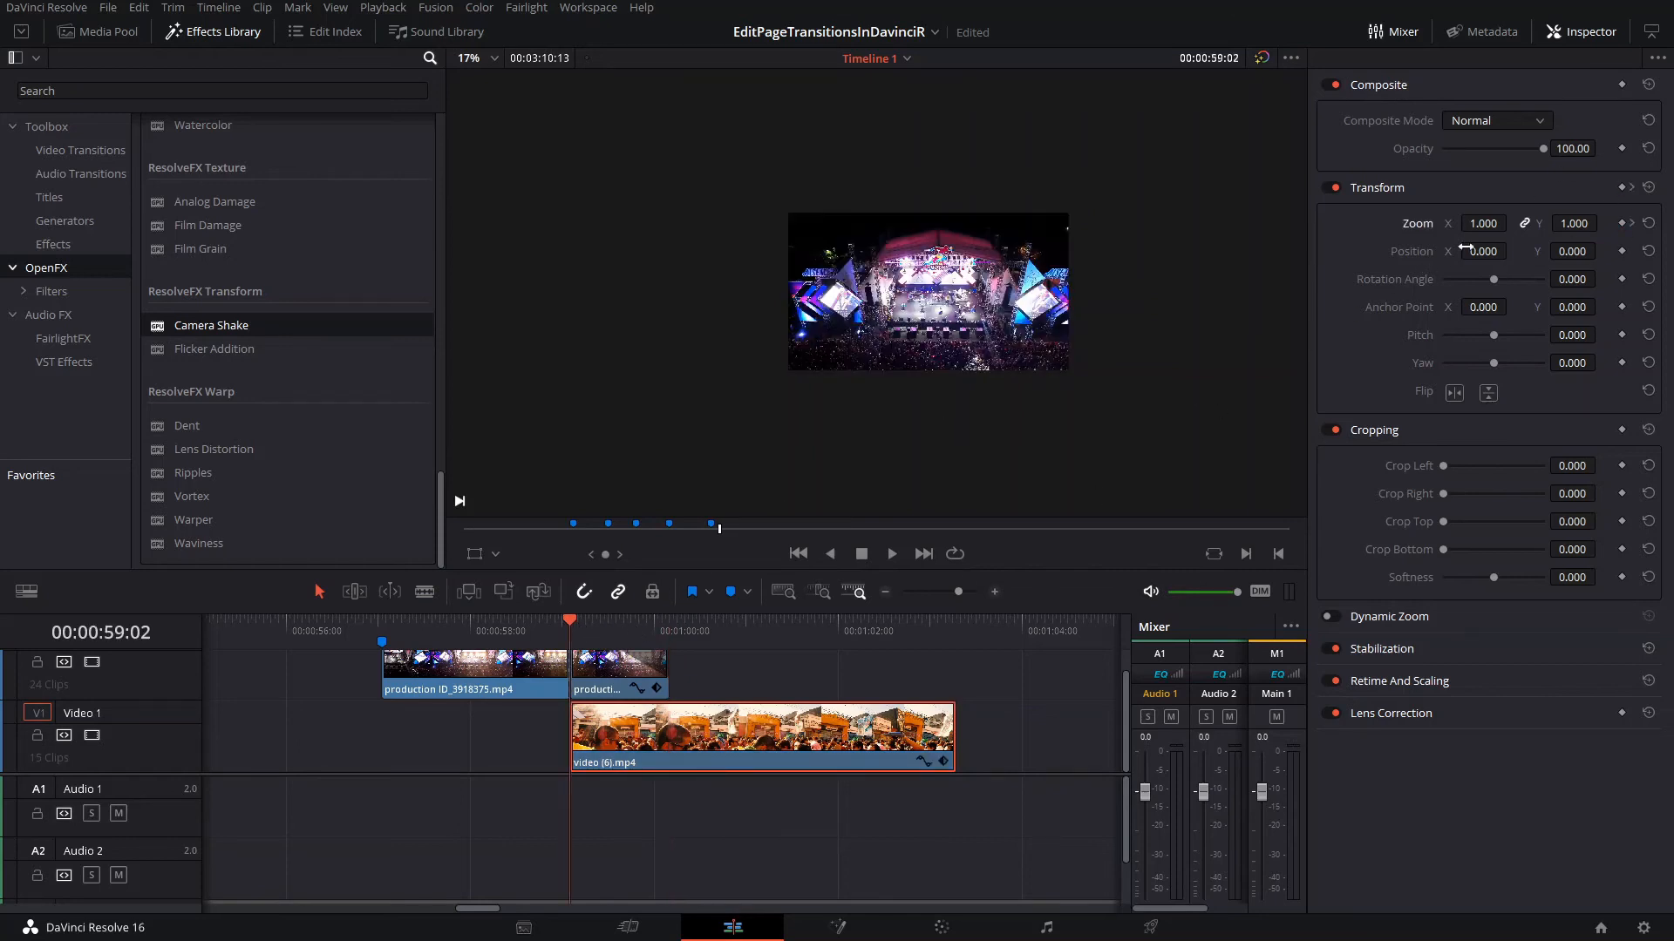
pyautogui.click(1482, 224)
pyautogui.write('1.5')
pyautogui.click(789, 668)
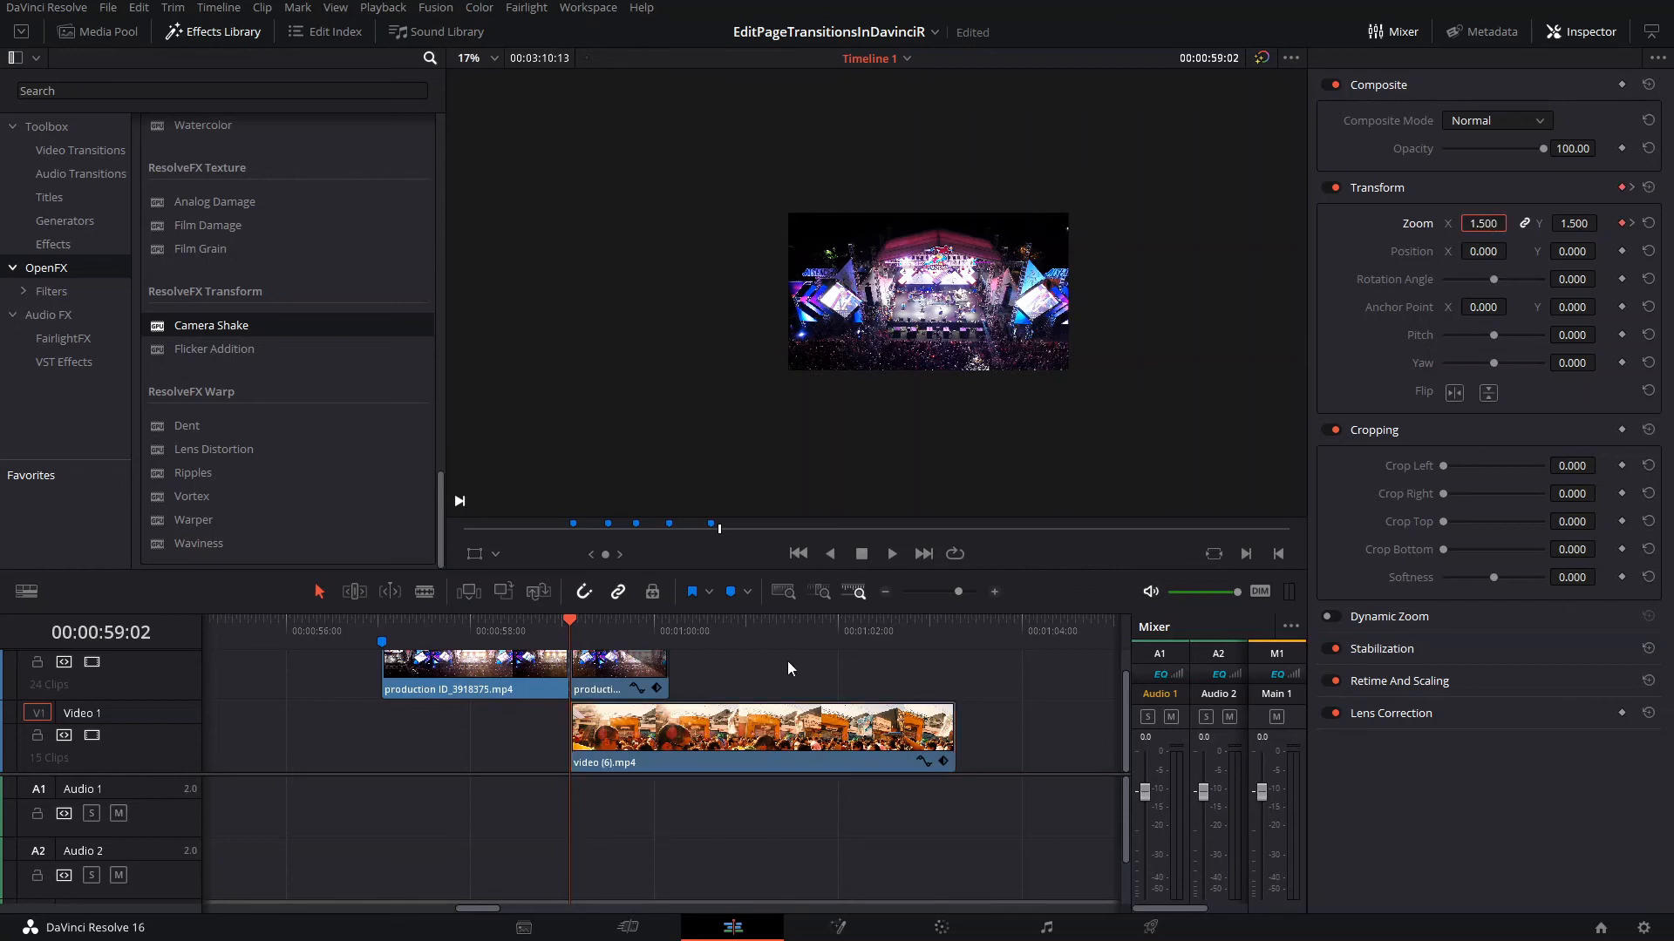
# Play the zoom transition repeatedly from the 00:00:59:02 cut to review it
pyautogui.moveTo(600, 626); pyautogui.dragTo(569, 626)
pyautogui.press('space')
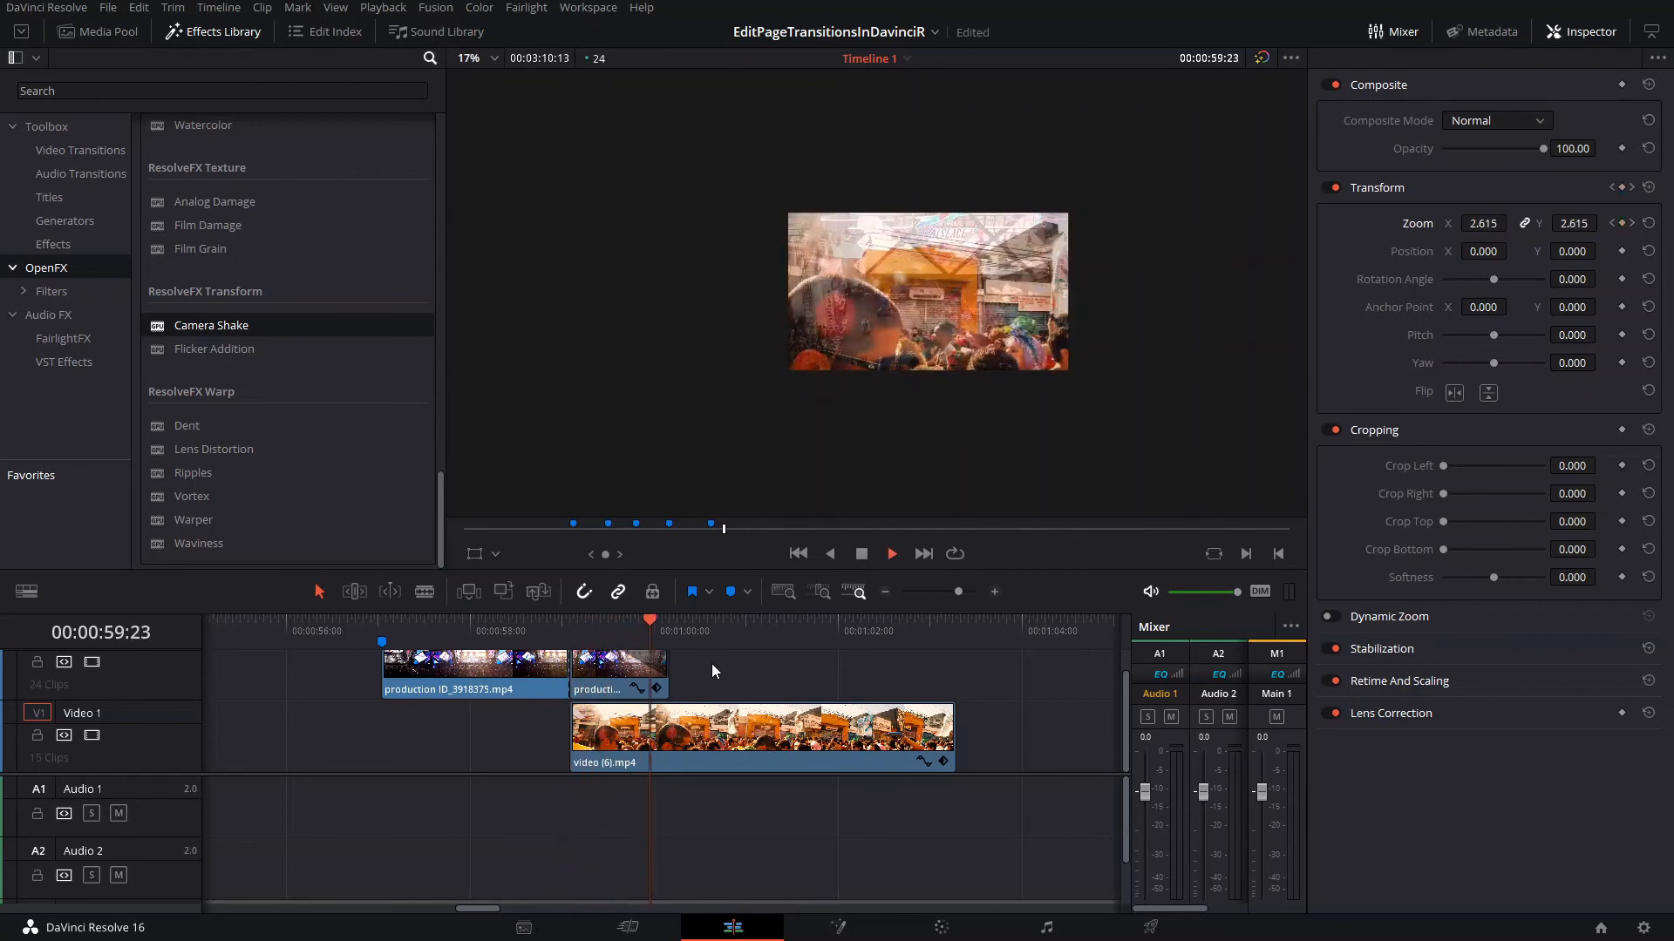
pyautogui.click(572, 625)
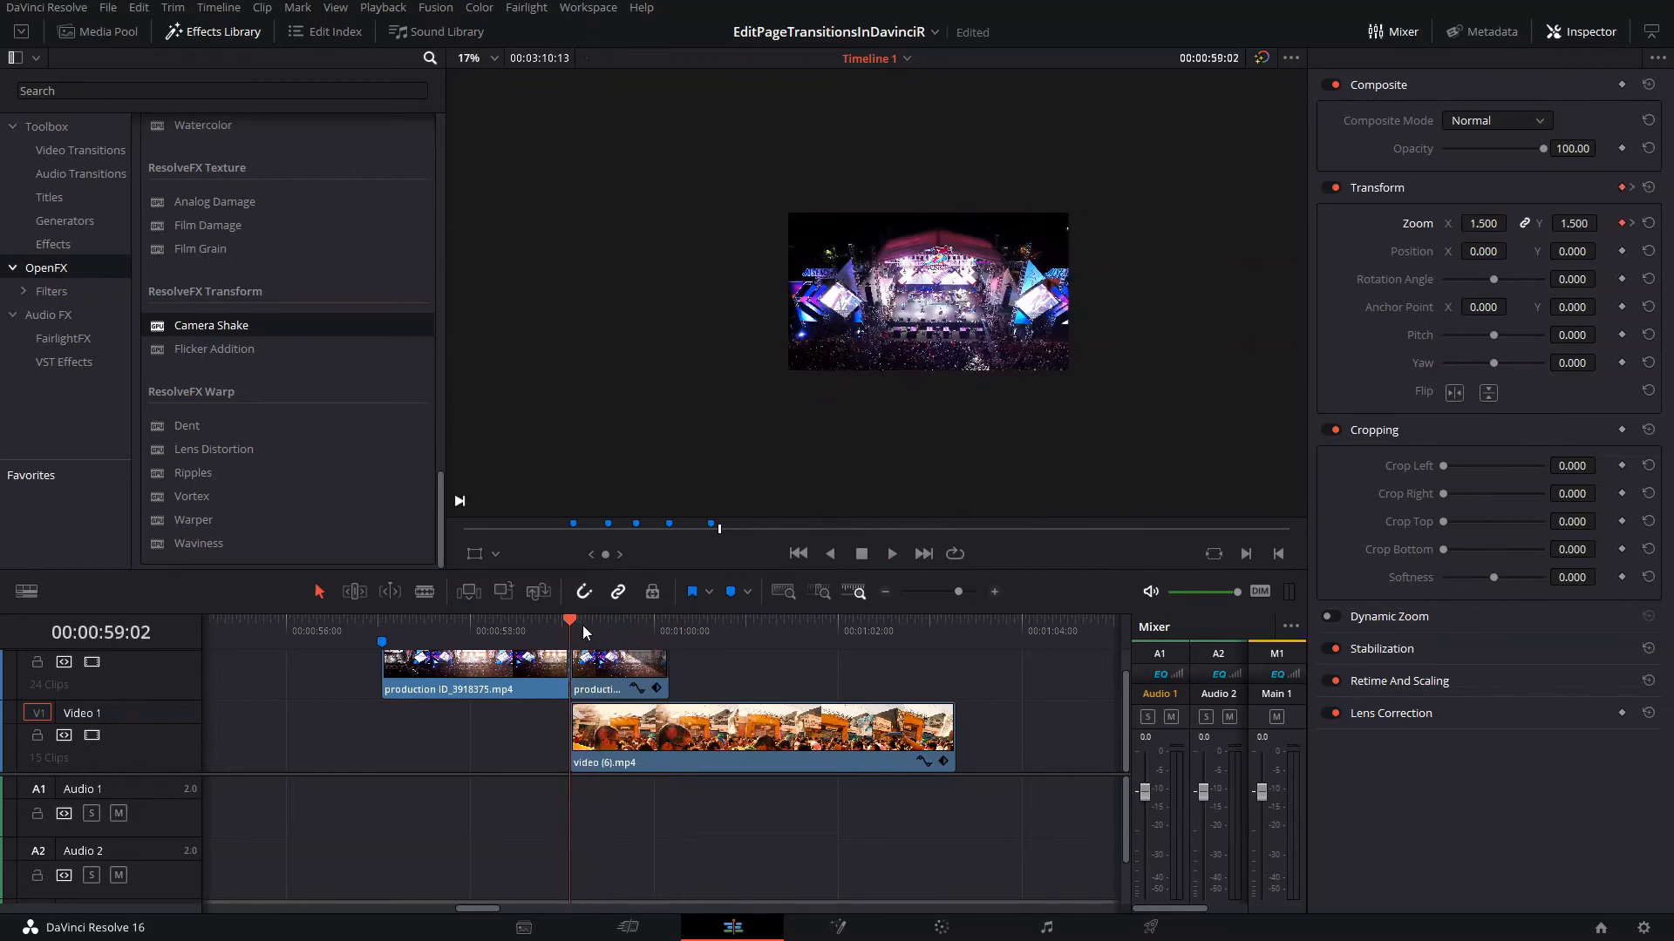
pyautogui.press('space')
pyautogui.press('space')
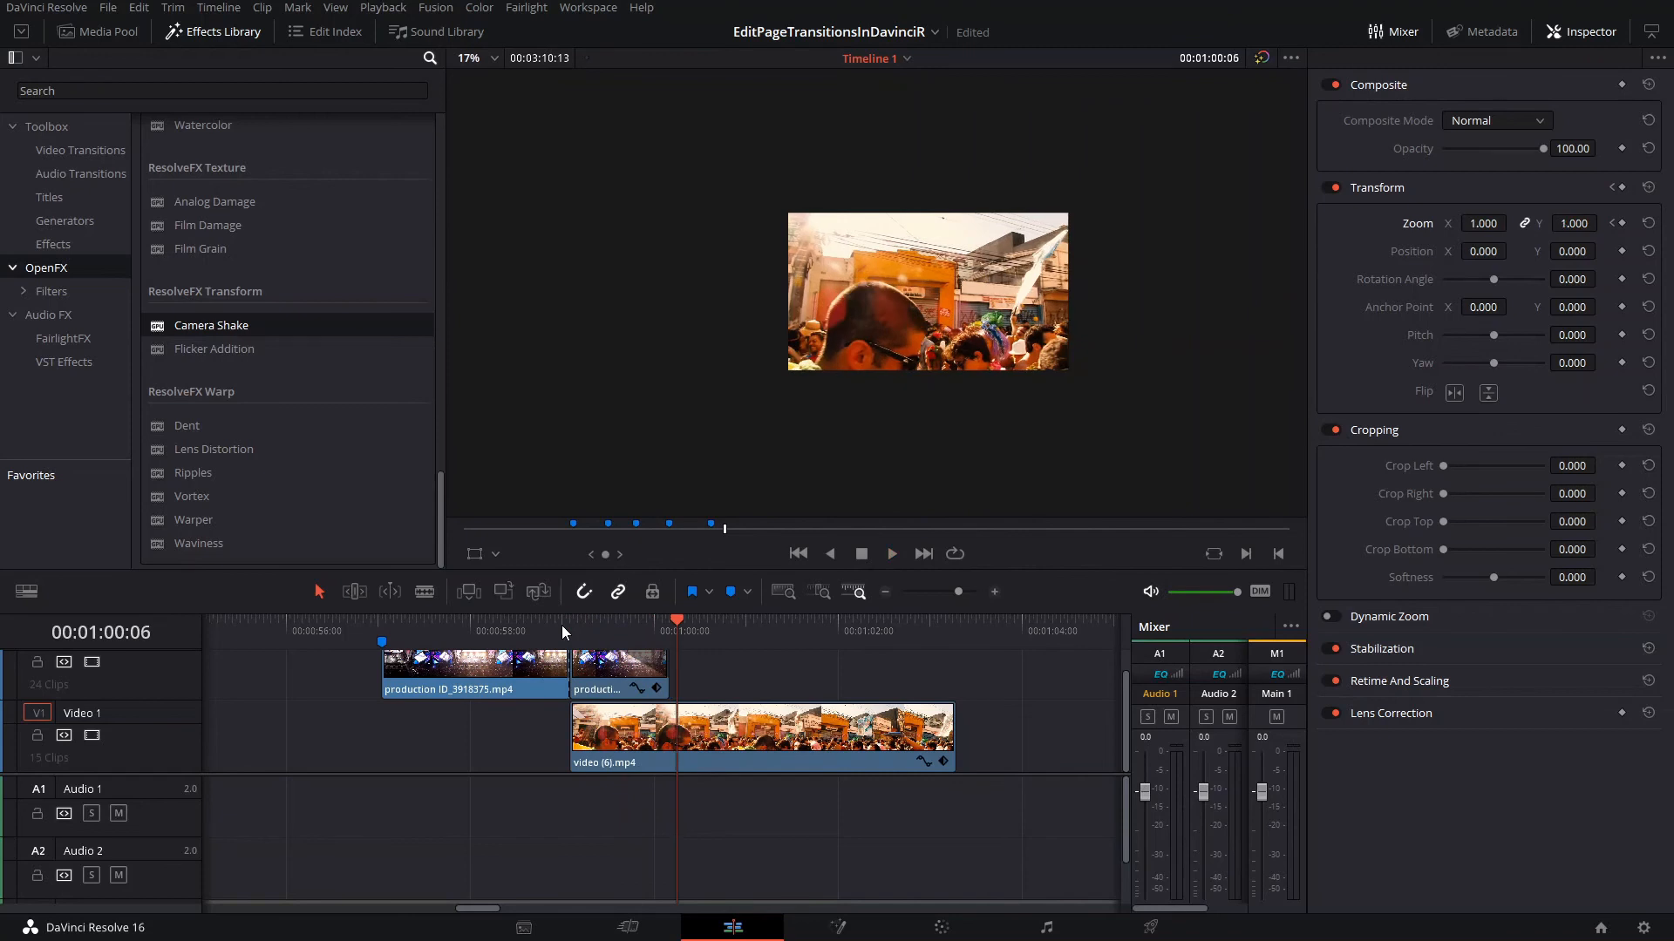
pyautogui.click(562, 625)
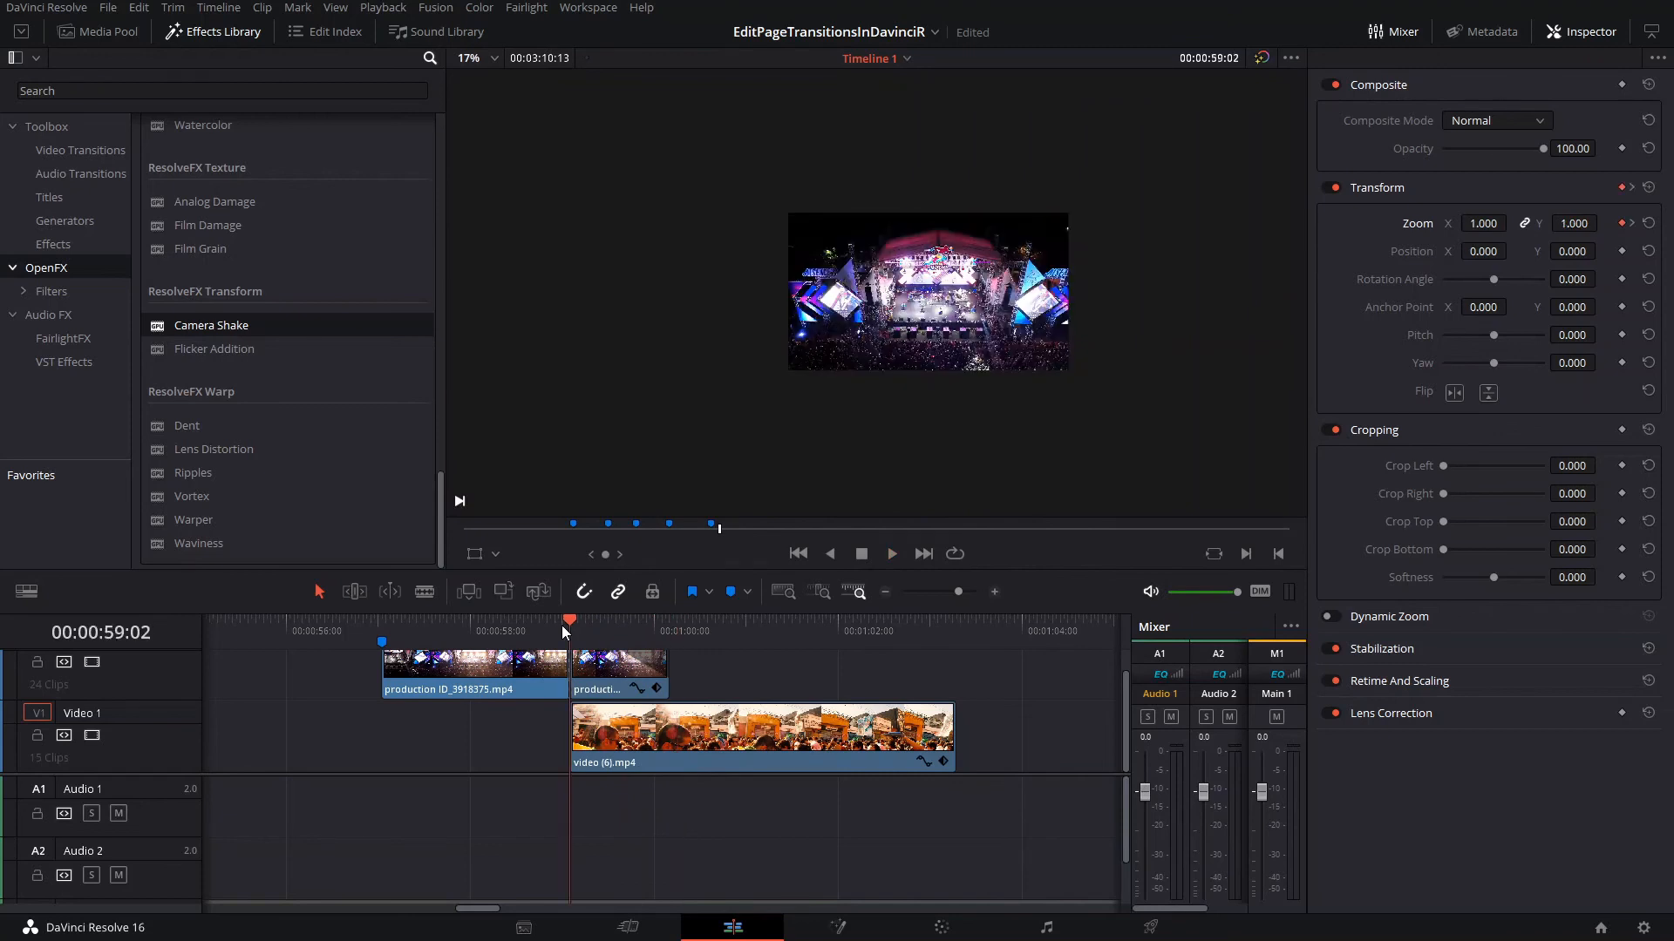
pyautogui.press('space')
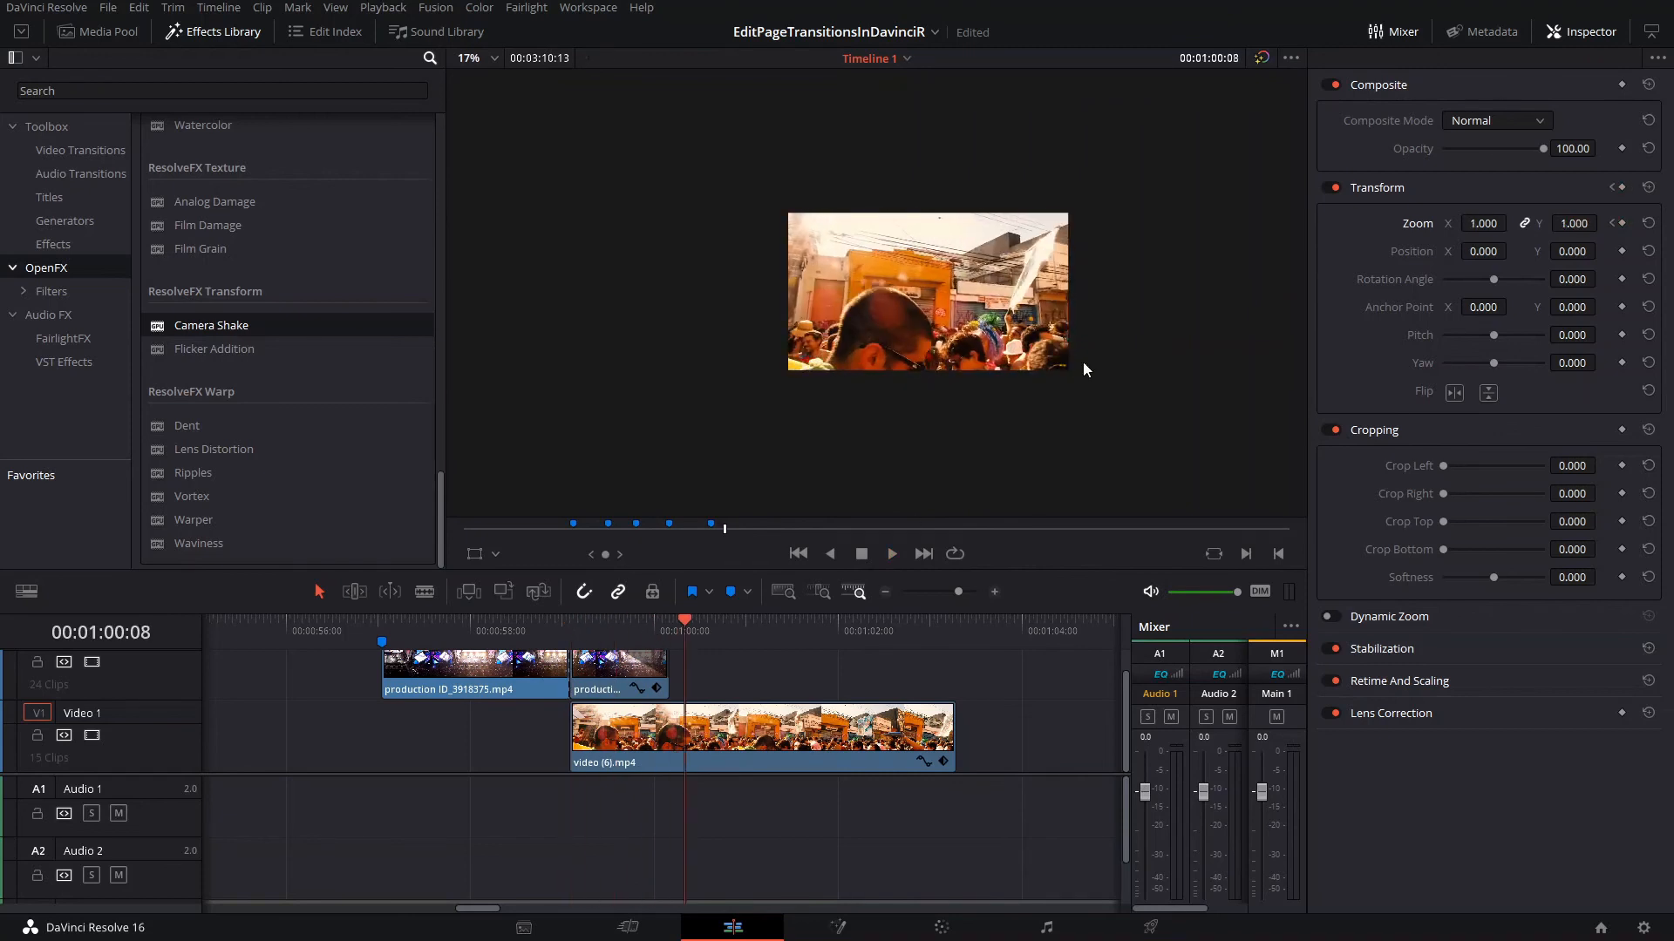
pyautogui.press('space')
pyautogui.press('space')
pyautogui.click(570, 626)
pyautogui.press('space')
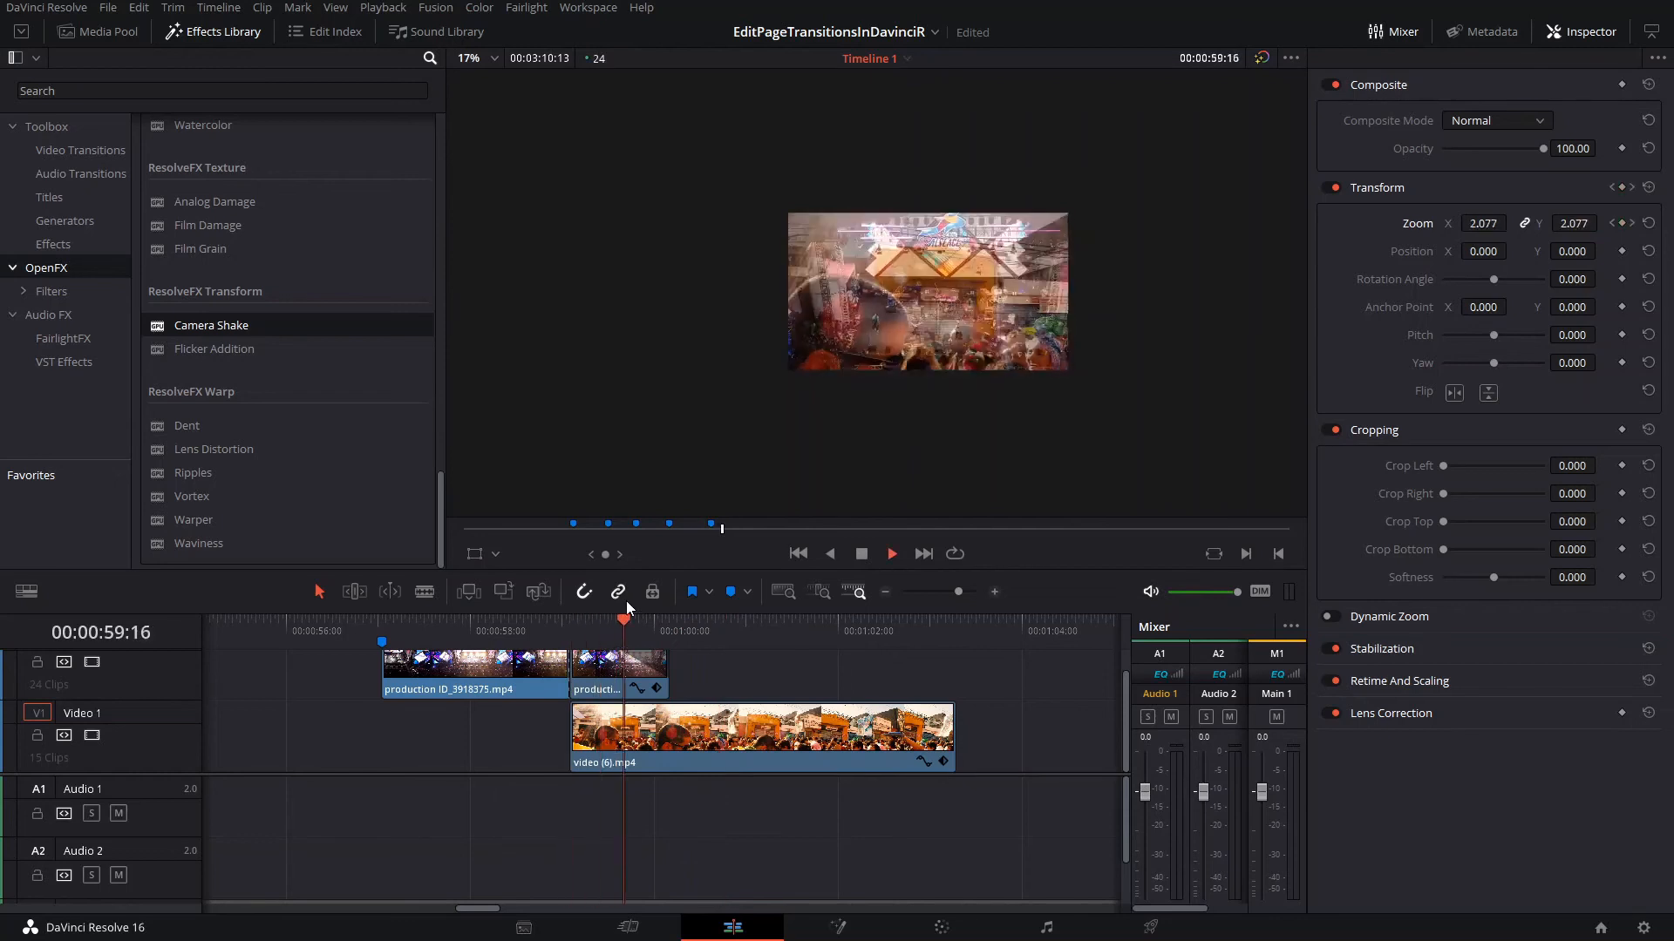
pyautogui.press('space')
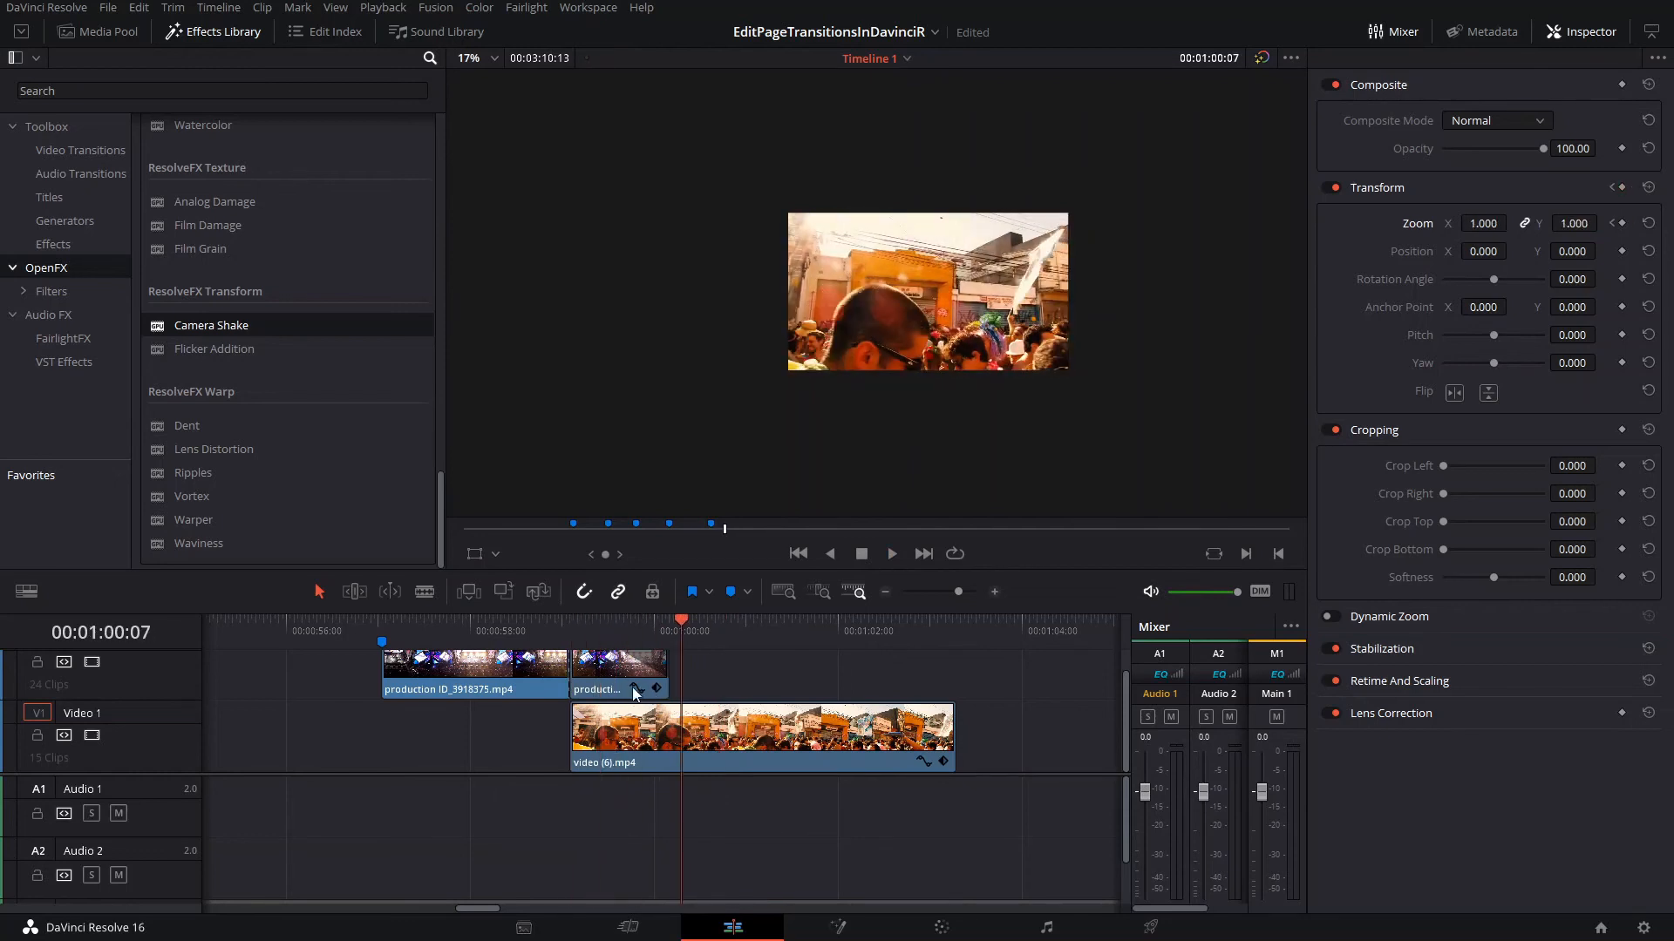
# Show the Zoom X curve of the faded Video 2 clip and change its end keyframe from linear to smooth easing
pyautogui.click(634, 689)
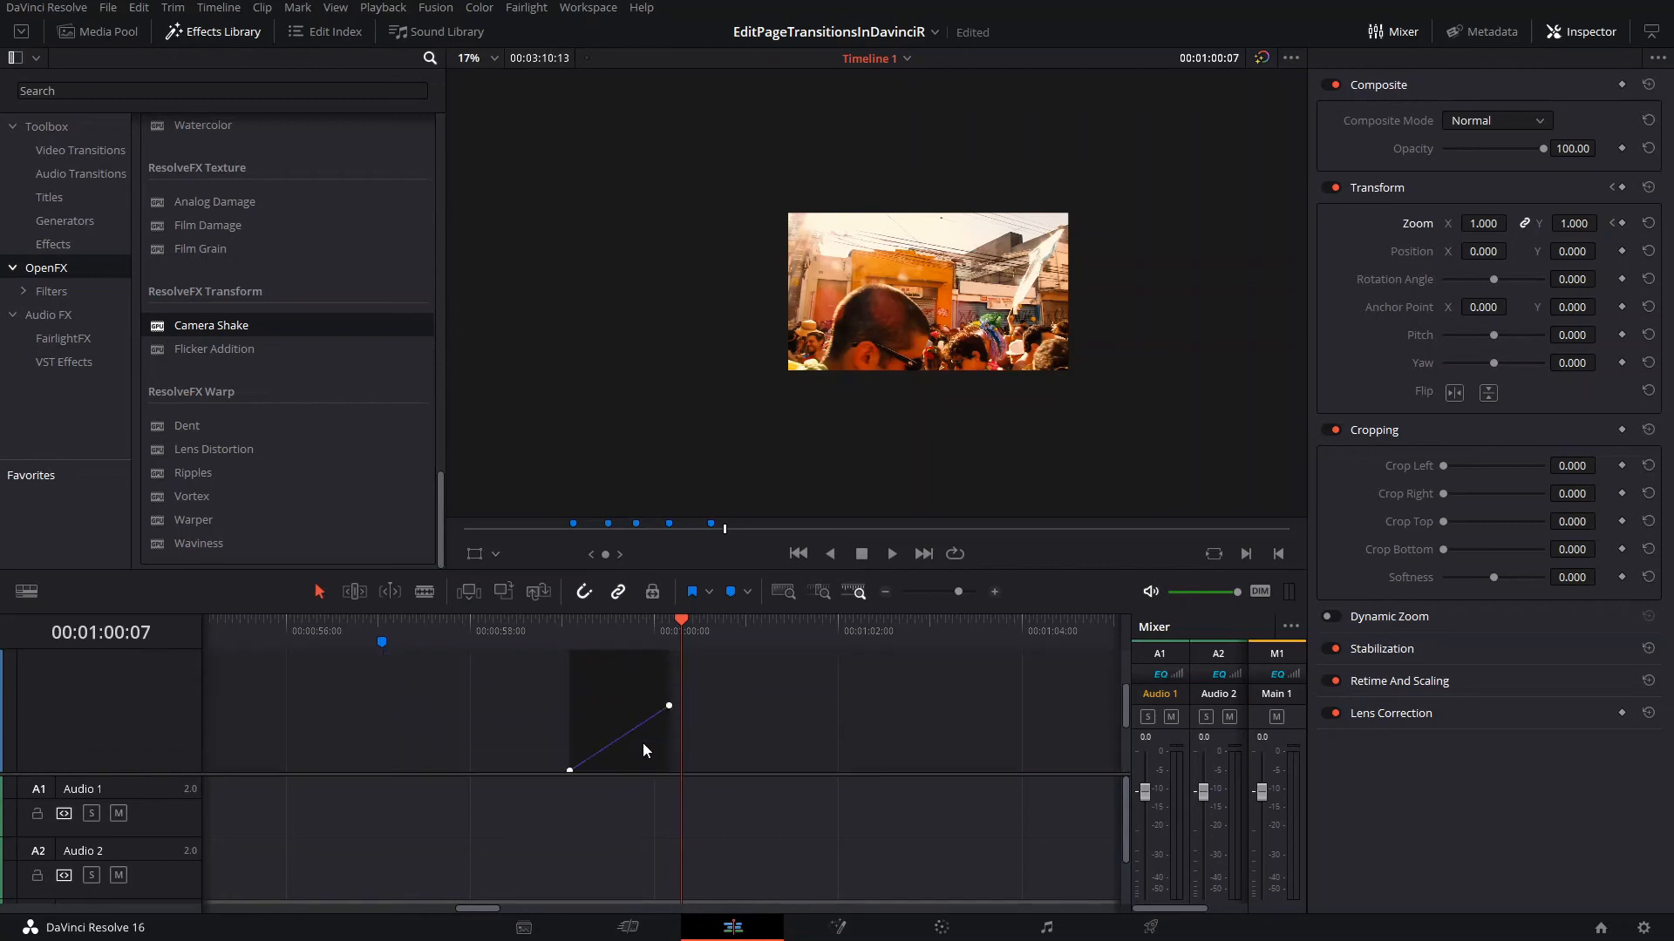
pyautogui.click(670, 690)
pyautogui.scroll(4, 611, 726)
pyautogui.scroll(4, 610, 726)
pyautogui.scroll(3, 454, 741)
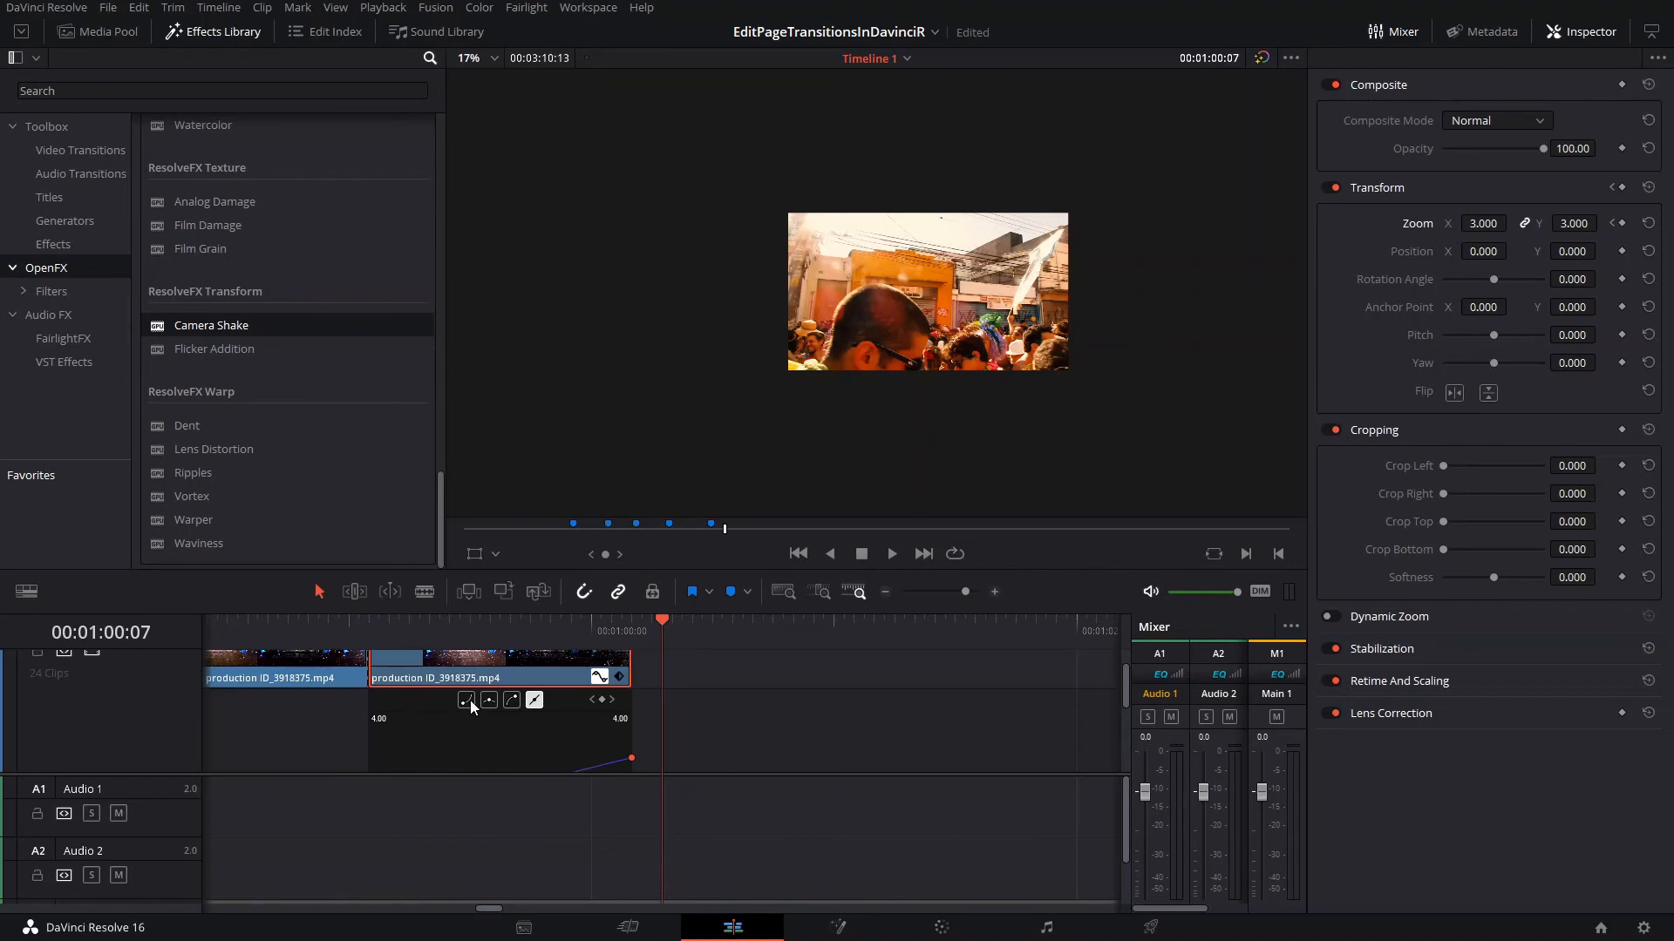
pyautogui.click(489, 700)
pyautogui.scroll(-2, 490, 706)
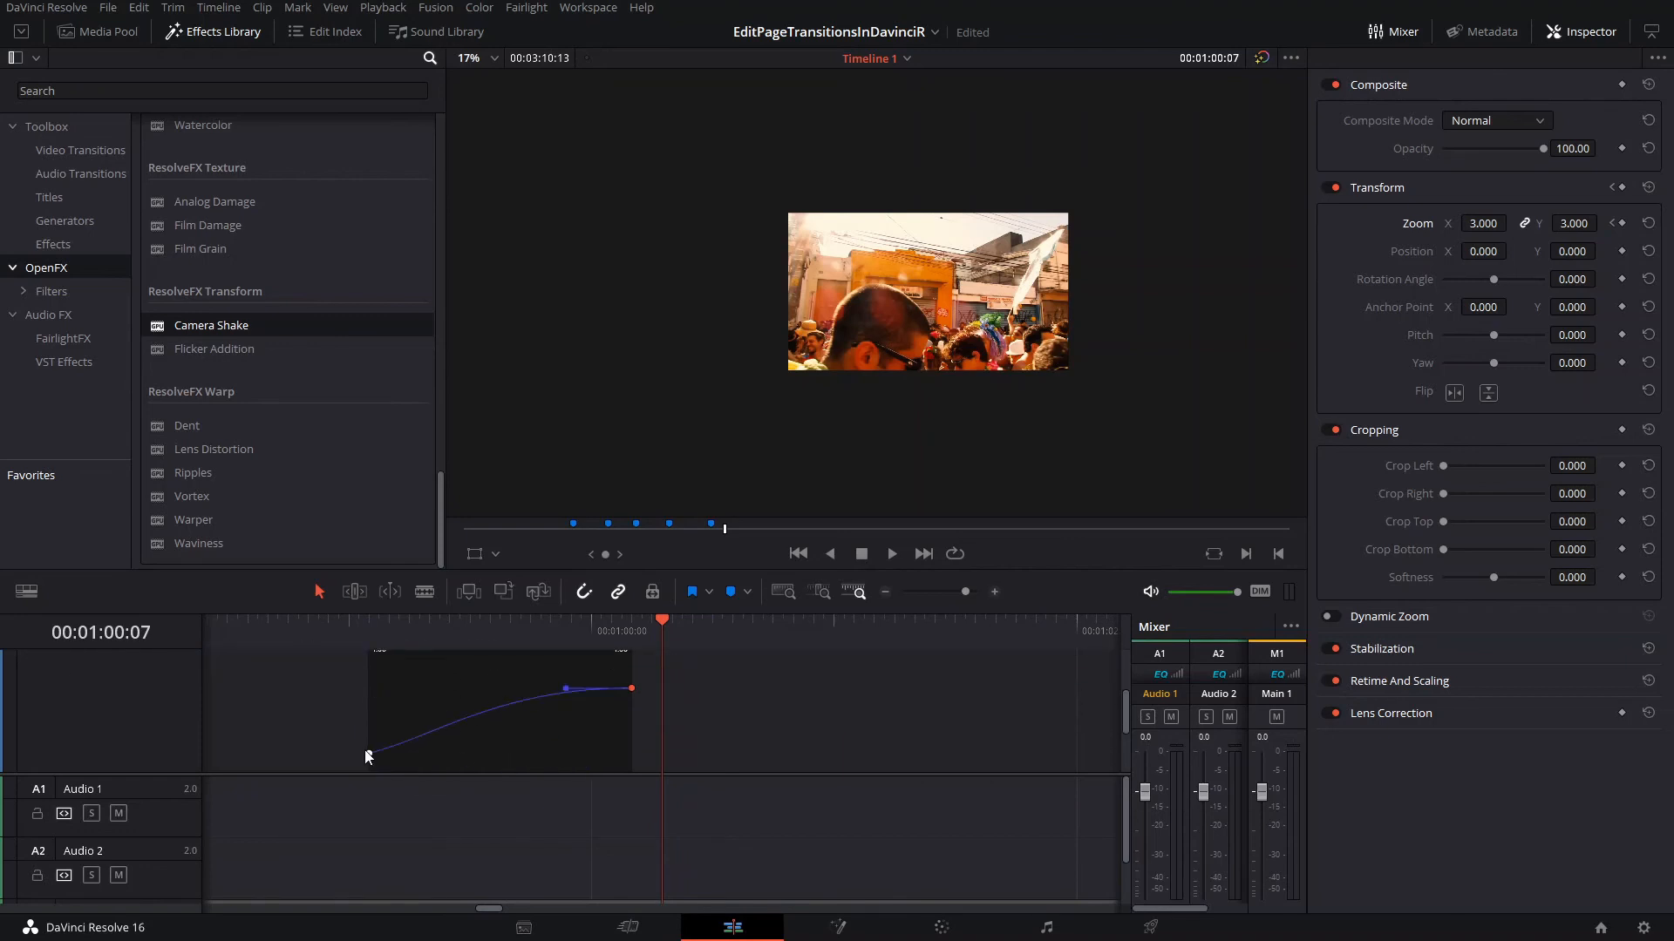
# Make the start keyframe of the Zoom X curve smooth and pull its handle up so the curve rises steeply at first
pyautogui.click(367, 752)
pyautogui.scroll(2, 427, 733)
pyautogui.click(488, 683)
pyautogui.scroll(-2, 461, 722)
pyautogui.moveTo(435, 753); pyautogui.dragTo(419, 679)
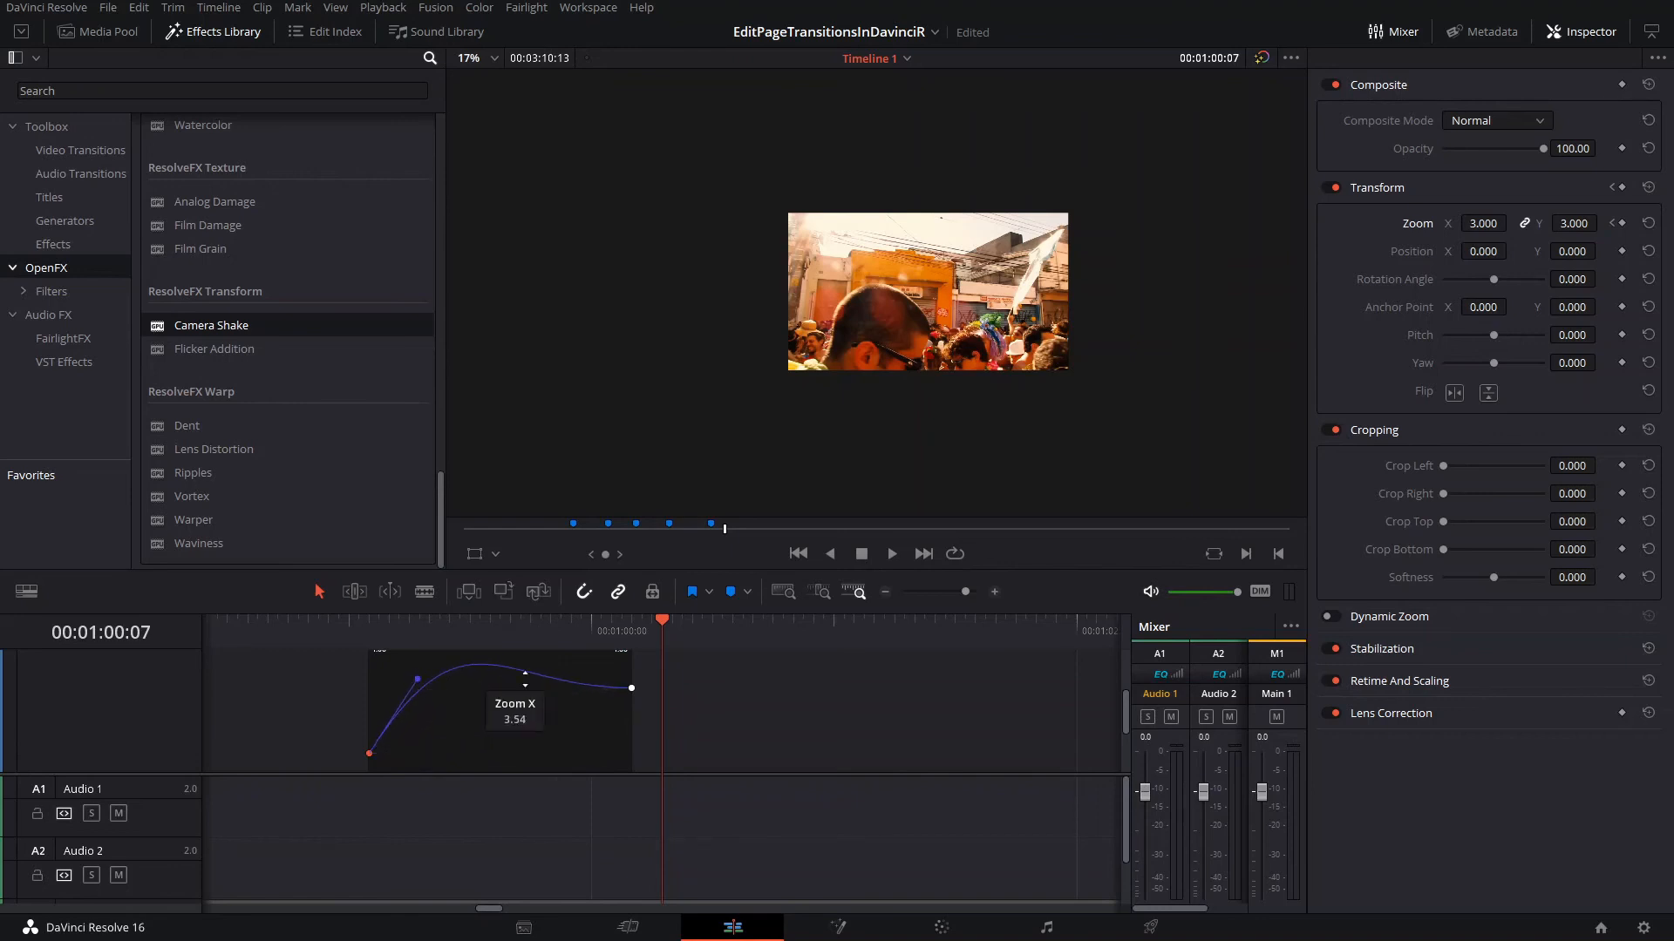
# Pull the handle of the Zoom X curve's end keyframe down and back so the curve dips before rising to the end
pyautogui.click(638, 687)
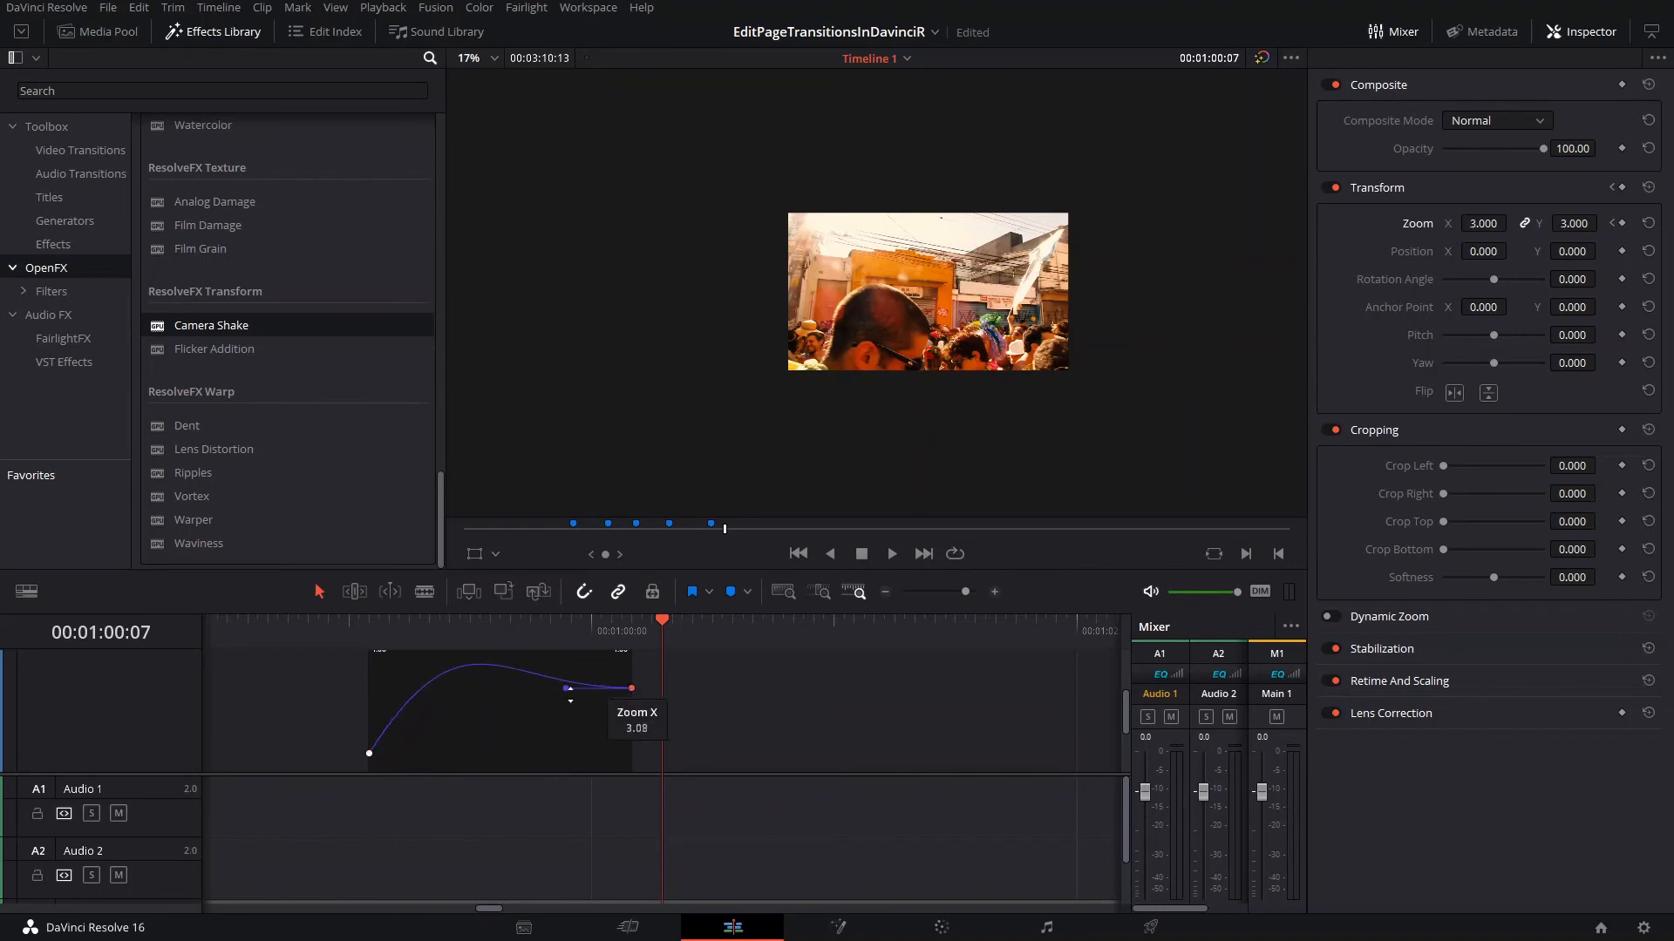
pyautogui.moveTo(633, 688); pyautogui.dragTo(548, 712)
pyautogui.hotkey('ctrl', 'z')
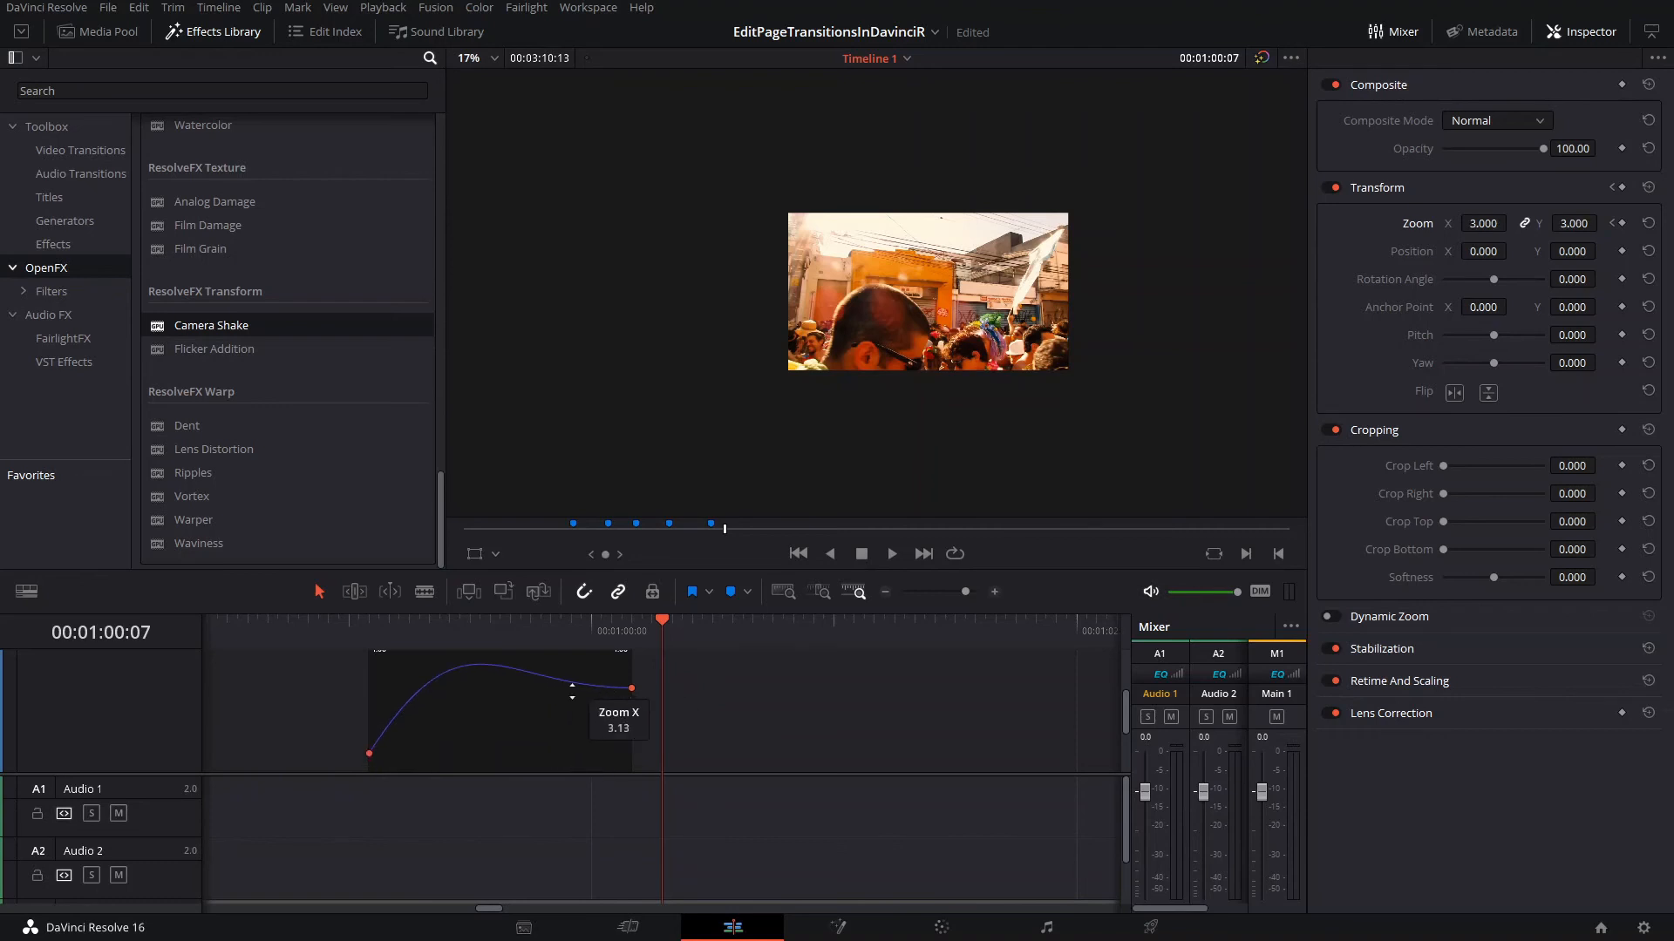
pyautogui.click(633, 688)
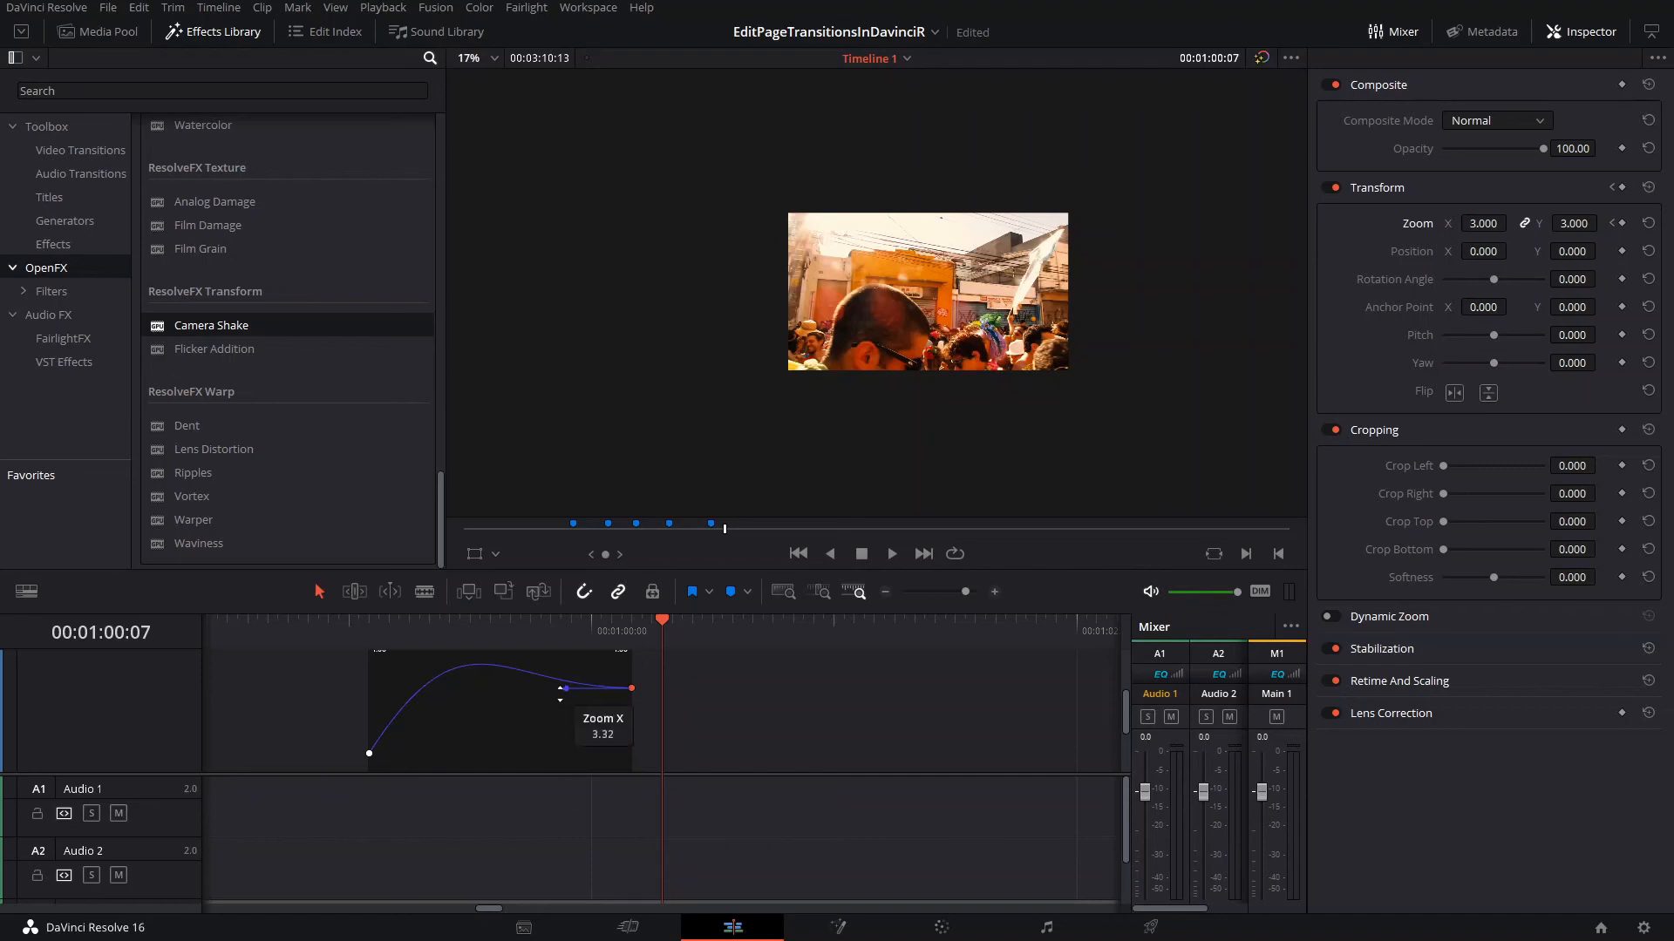
pyautogui.moveTo(566, 688); pyautogui.dragTo(544, 723)
# Hide the Zoom X curve and play the eased zoom transition from 00:00:59:02 to review it
pyautogui.moveTo(401, 626); pyautogui.dragTo(369, 626)
pyautogui.press('space')
pyautogui.scroll(-2, 694, 684)
pyautogui.scroll(4, 693, 681)
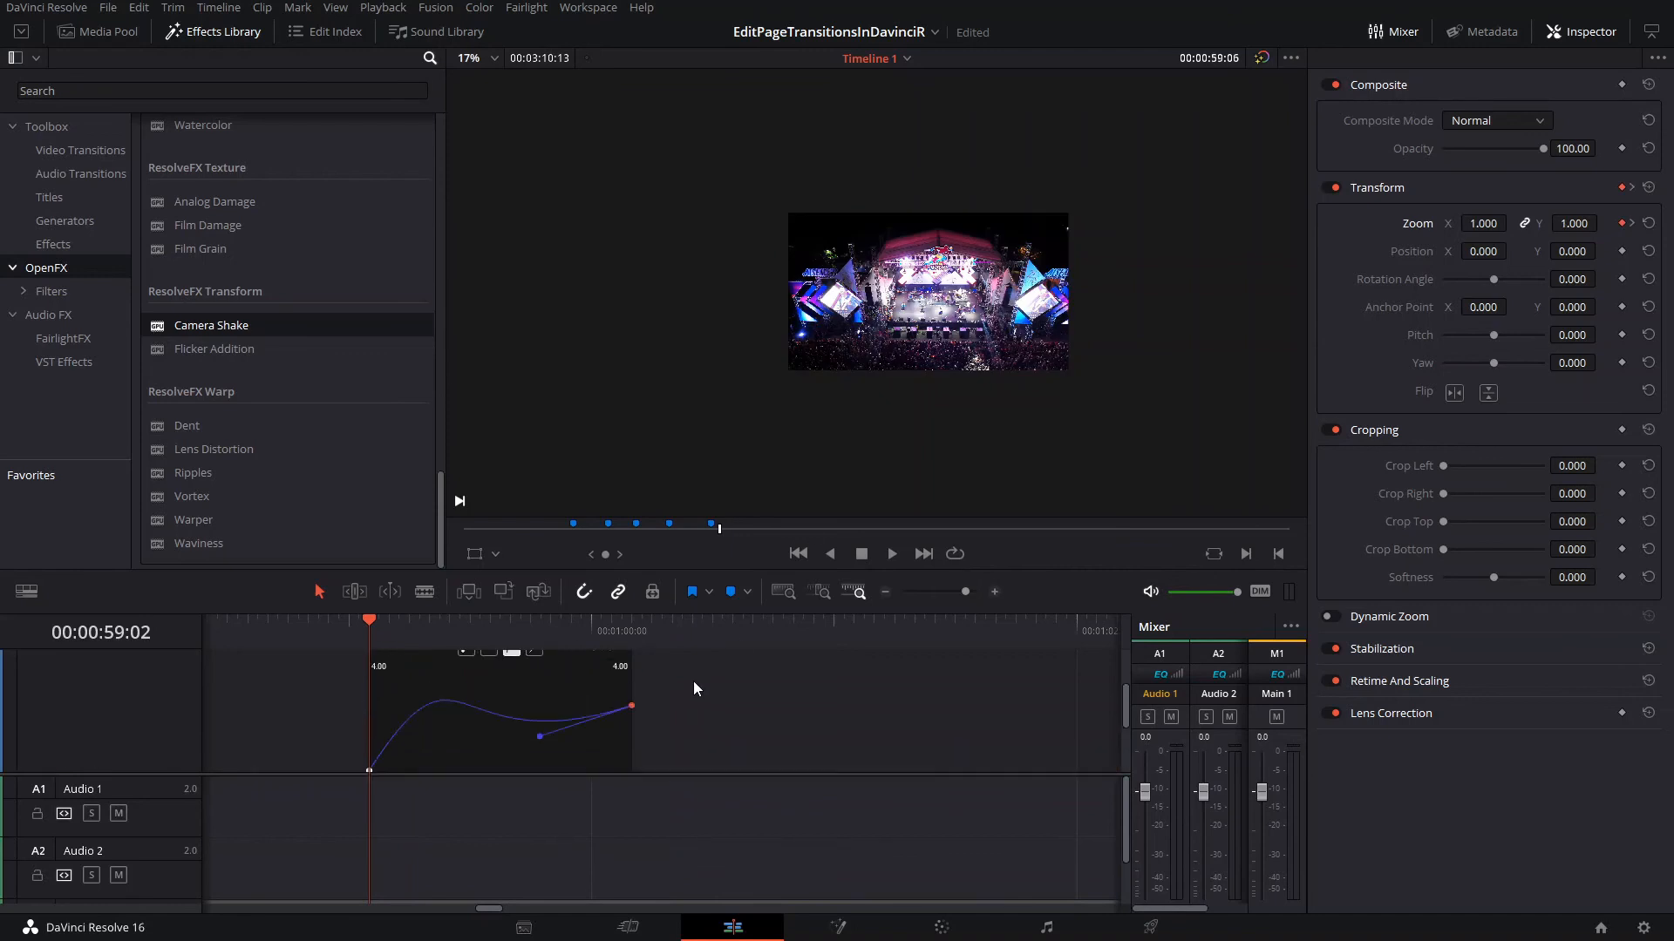
pyautogui.click(598, 712)
pyautogui.press('space')
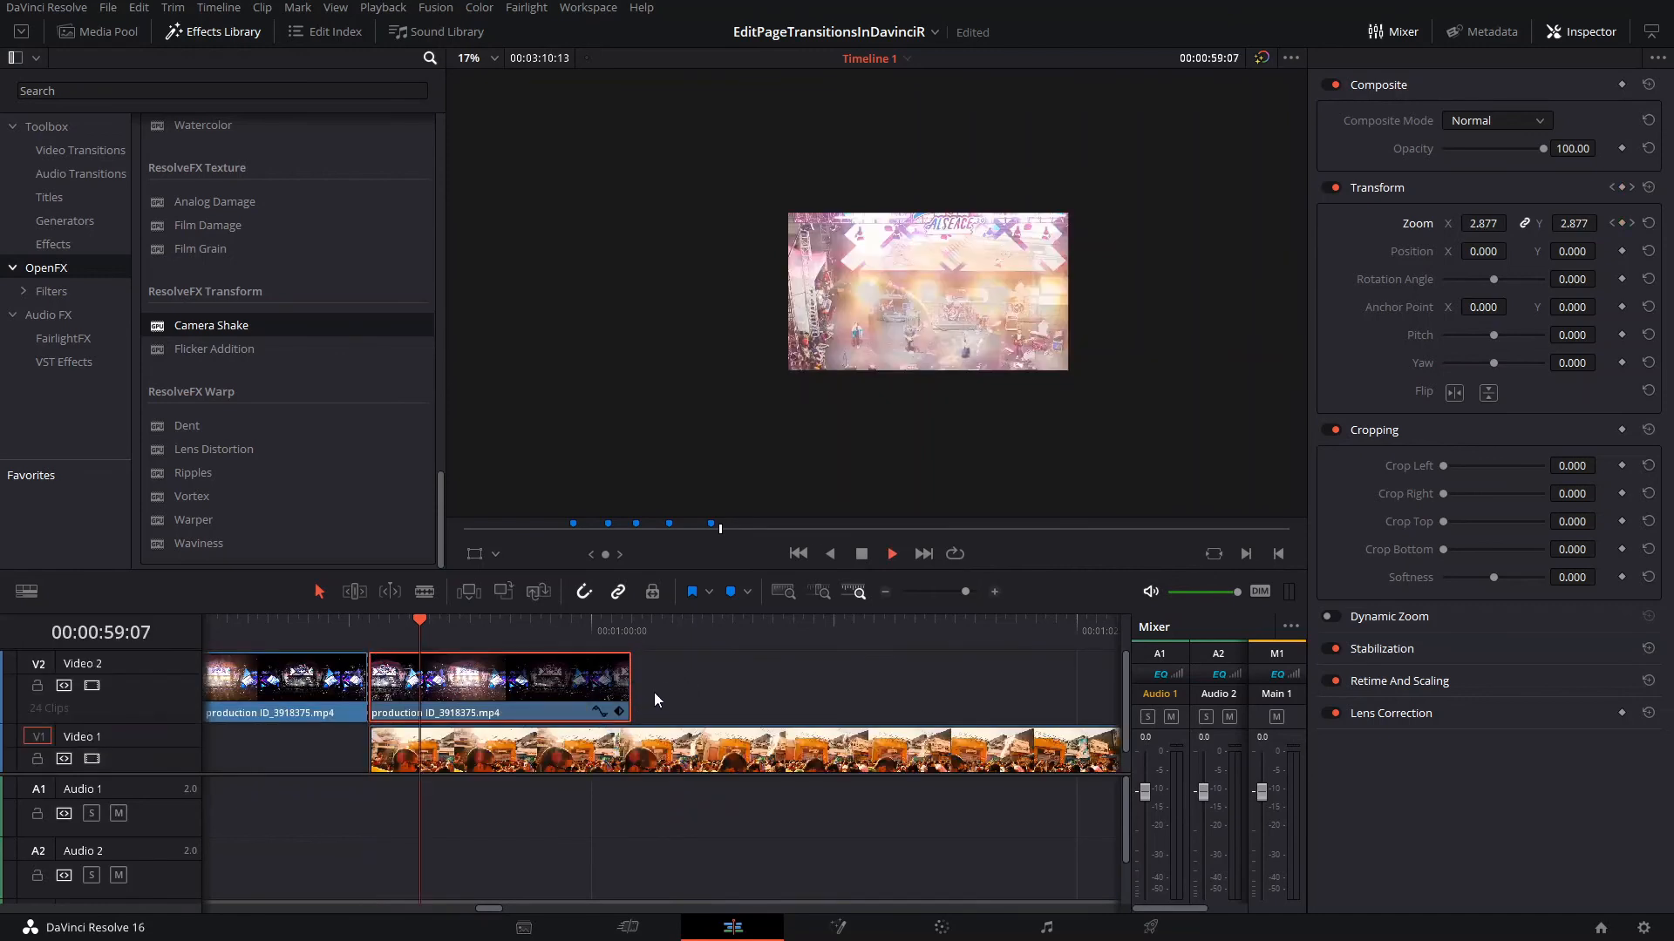